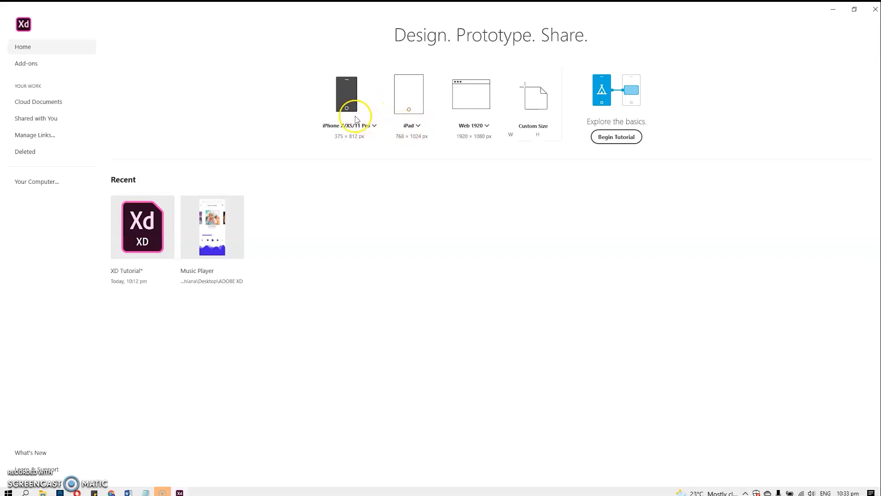
# Step: Look through the available artboard size presets for iPhone, iPad and web designs
pyautogui.click(374, 126)
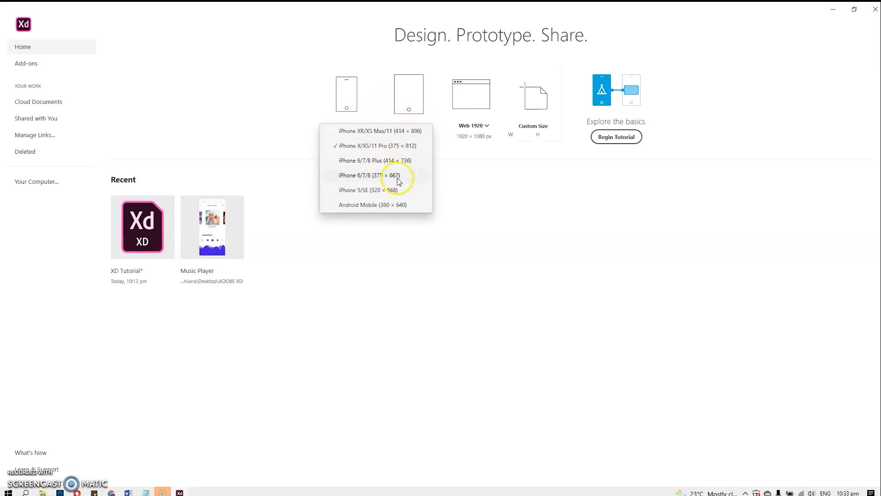
pyautogui.click(462, 197)
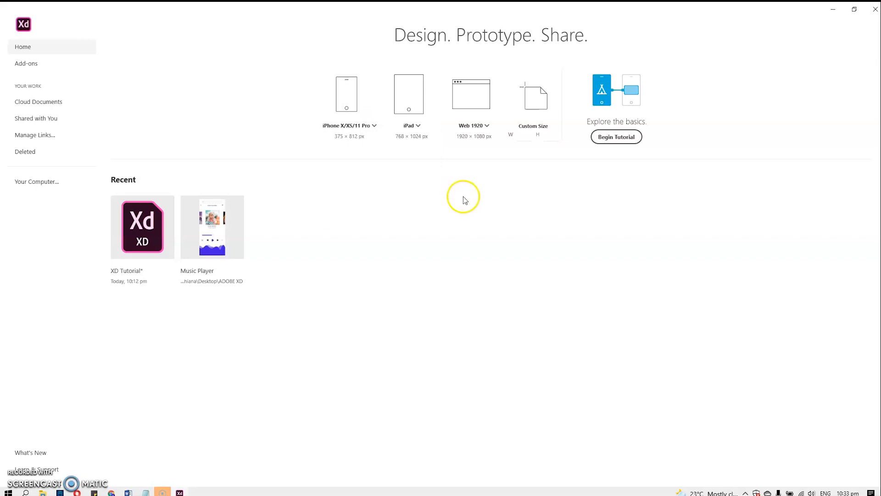
pyautogui.click(373, 127)
pyautogui.click(467, 187)
pyautogui.click(418, 126)
pyautogui.click(513, 201)
pyautogui.click(485, 127)
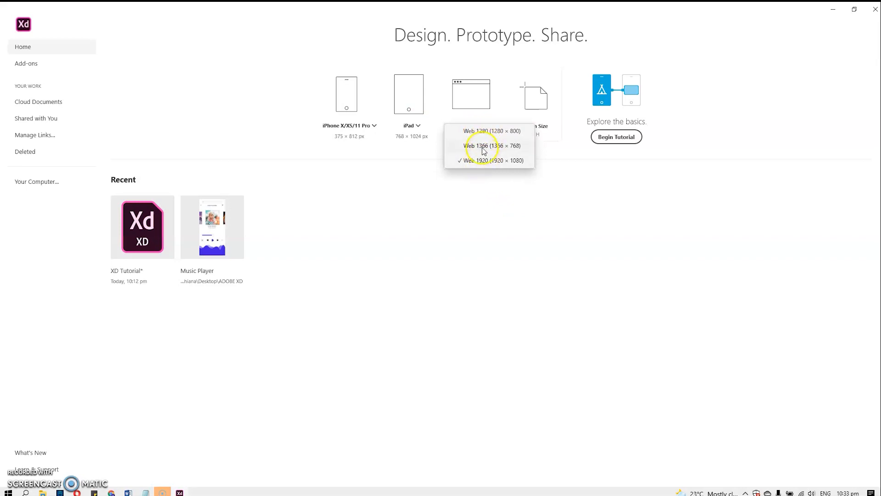
pyautogui.click(472, 220)
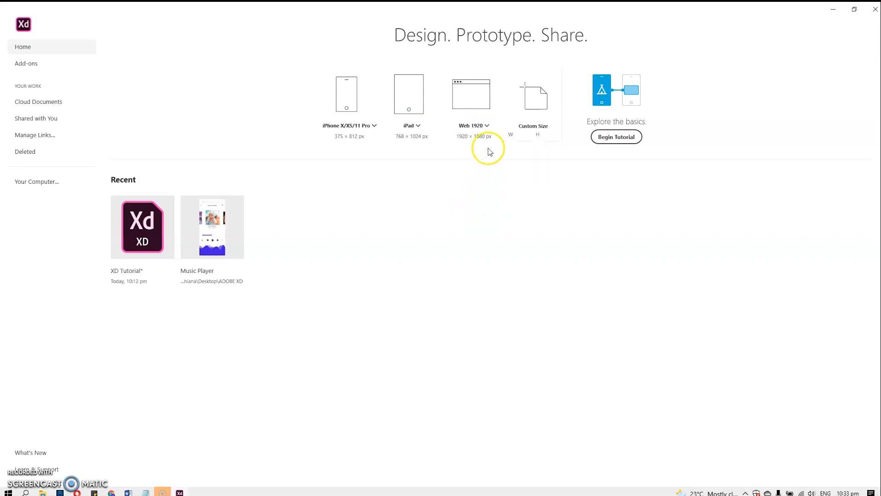
pyautogui.click(480, 128)
pyautogui.click(584, 167)
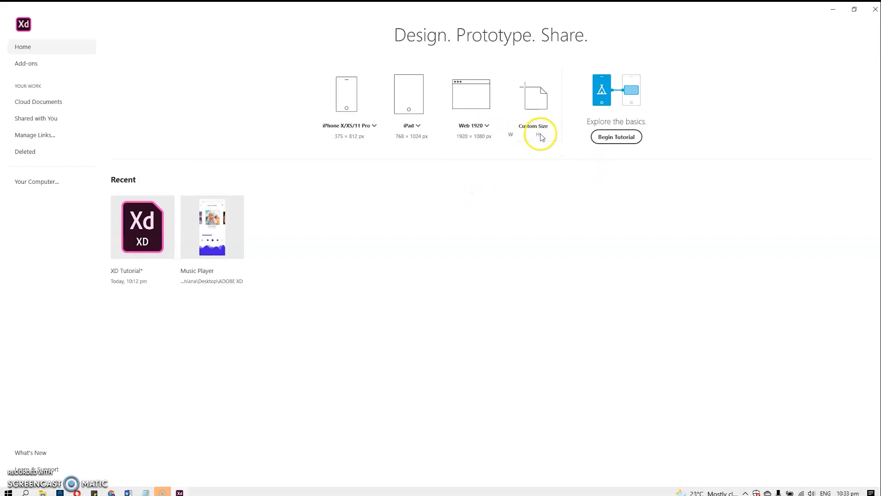
# Step: Create a new document using the Web 1280 (1280 × 800) artboard preset
pyautogui.click(476, 129)
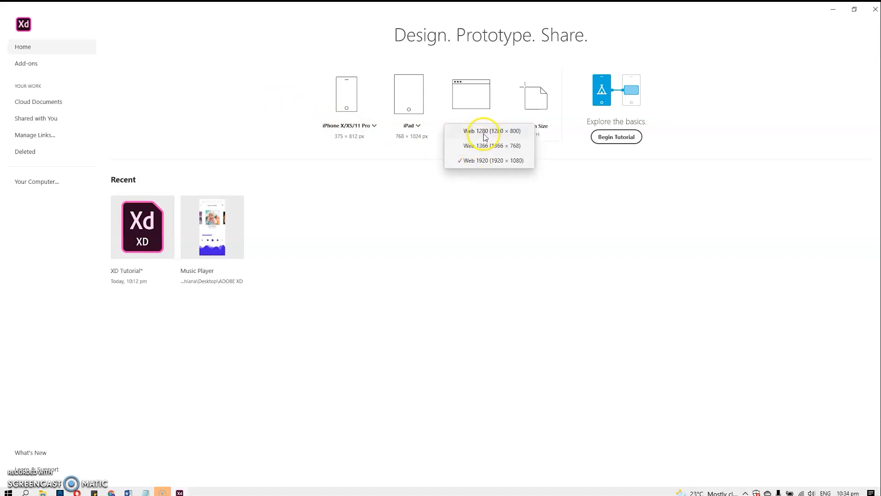
pyautogui.click(483, 134)
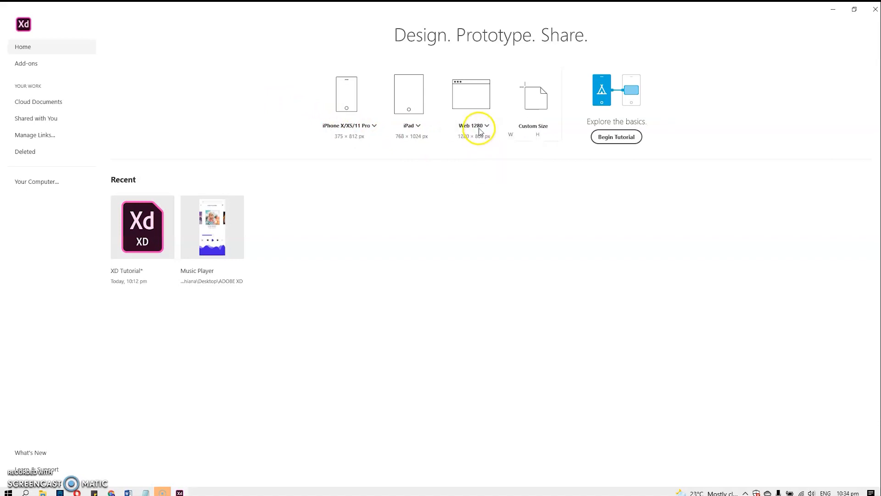
pyautogui.click(479, 130)
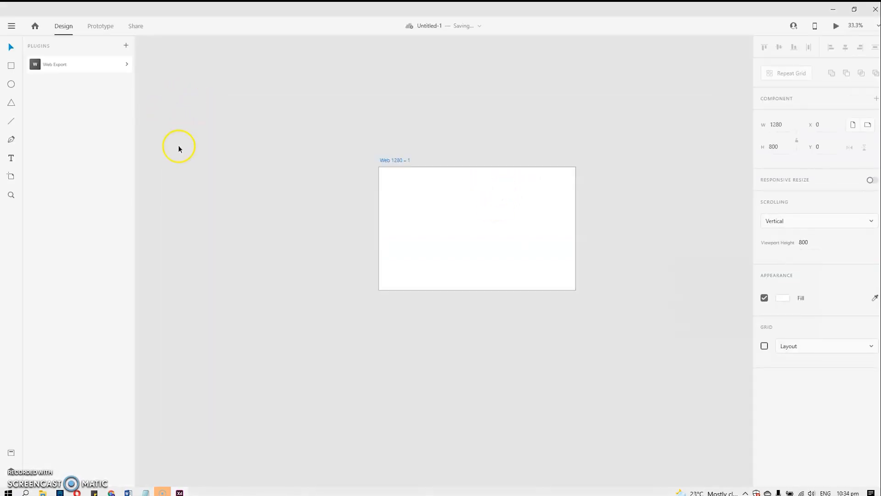
# Step: Select the Web 1280 artboard and hide the plugin list to free up canvas space
pyautogui.click(415, 215)
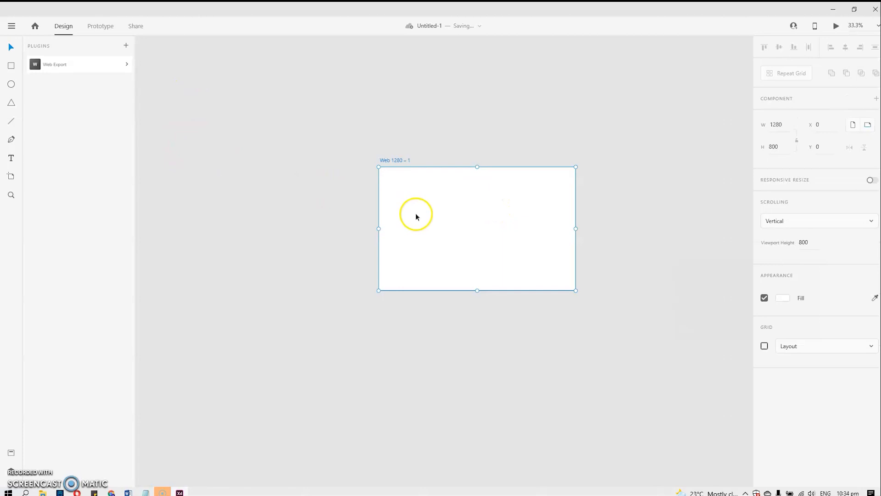
pyautogui.scroll(3, 415, 213)
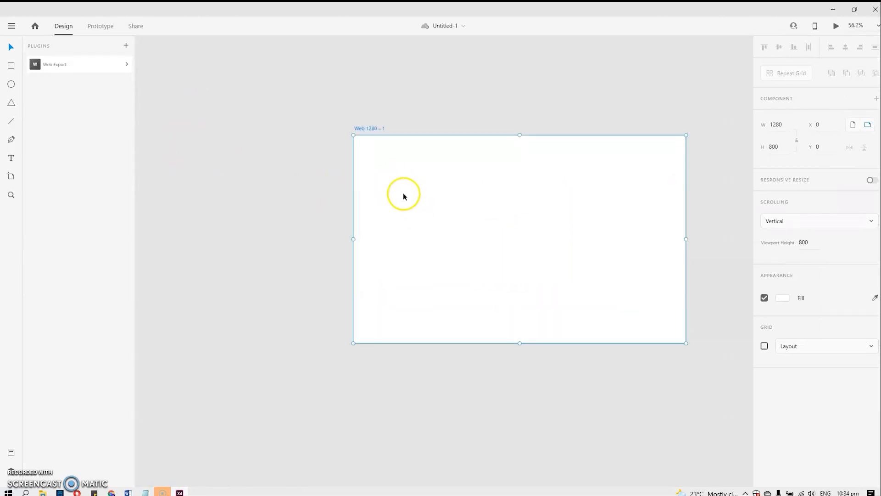
pyautogui.rightClick(621, 354)
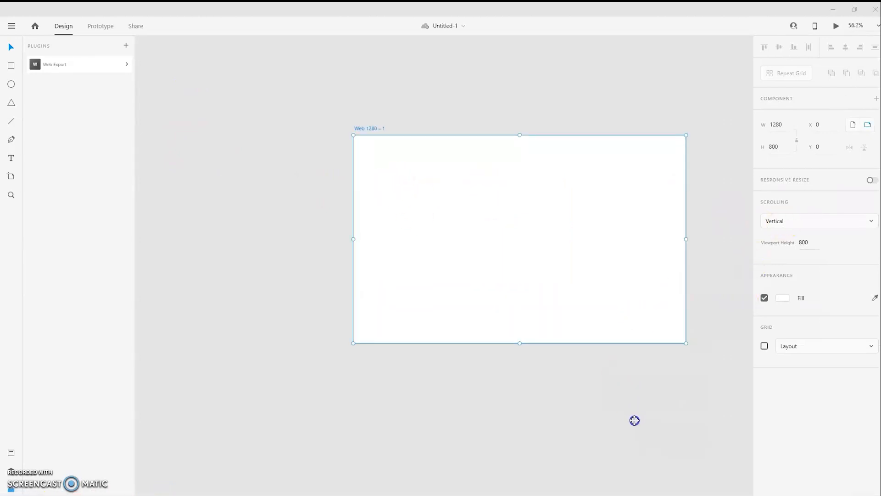
pyautogui.scroll(2, 433, 179)
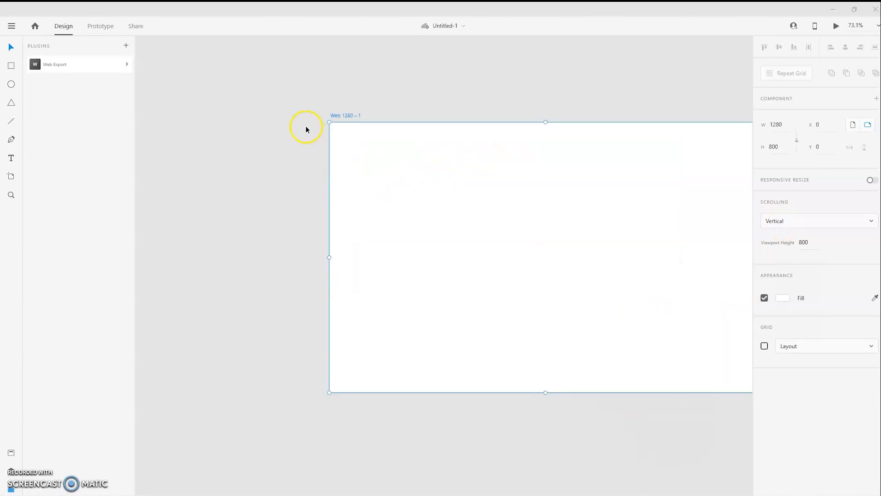
pyautogui.click(88, 424)
pyautogui.click(11, 452)
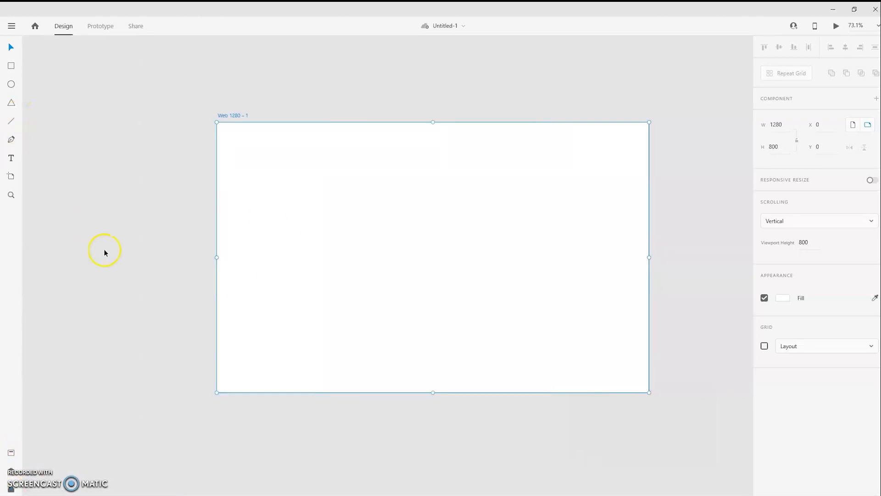
# Step: Deselect the artboard and look through the document's assets, layers and installed plugins, closing the list when done
pyautogui.click(63, 54)
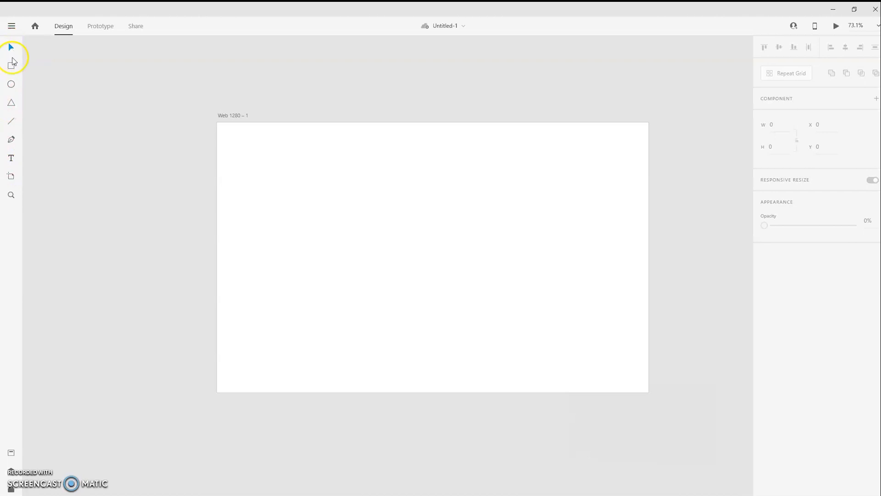
pyautogui.click(11, 84)
pyautogui.click(11, 456)
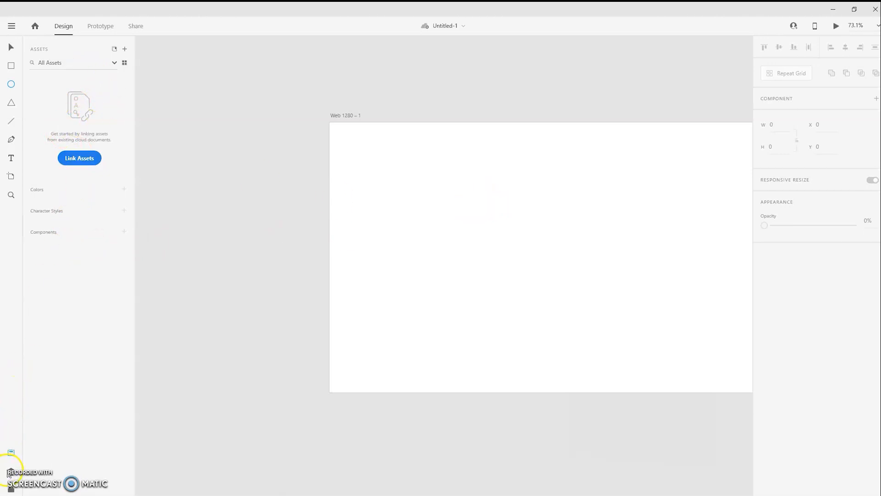
pyautogui.click(8, 473)
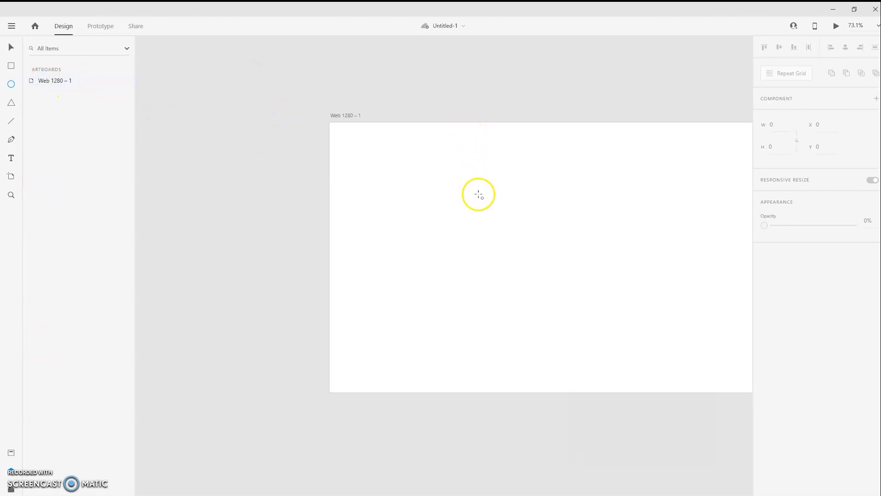
pyautogui.scroll(-2, 478, 195)
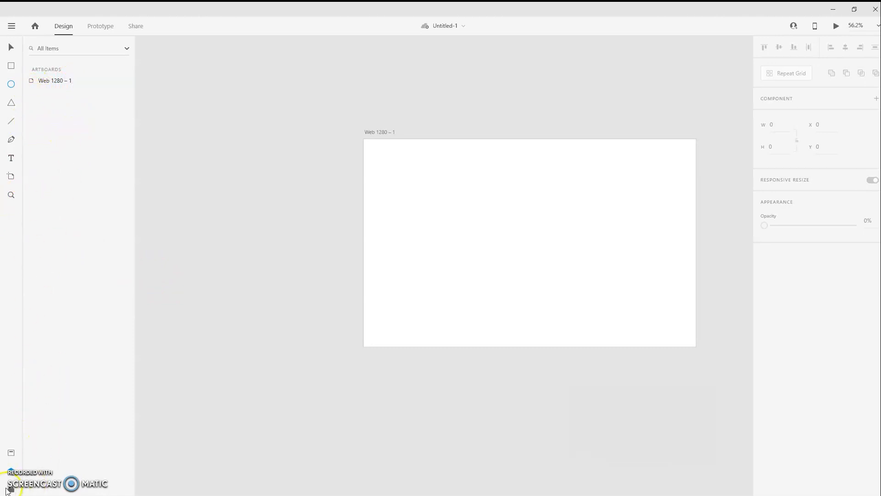
pyautogui.click(10, 489)
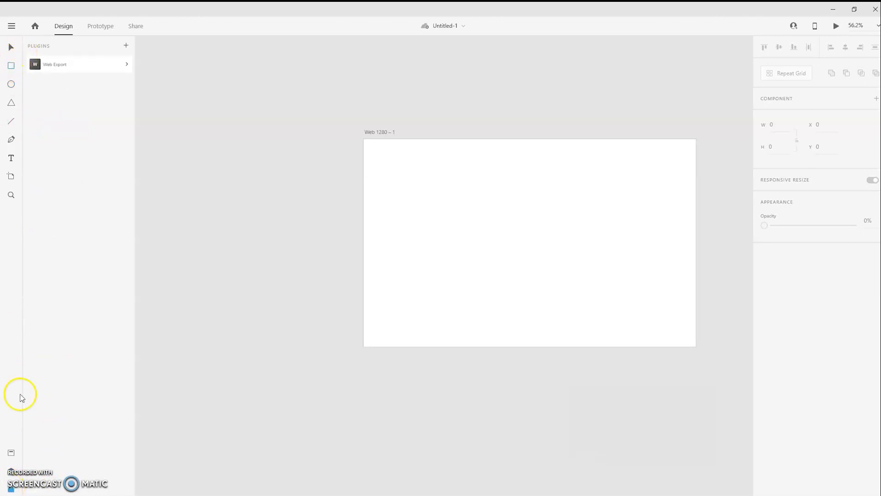
pyautogui.click(11, 489)
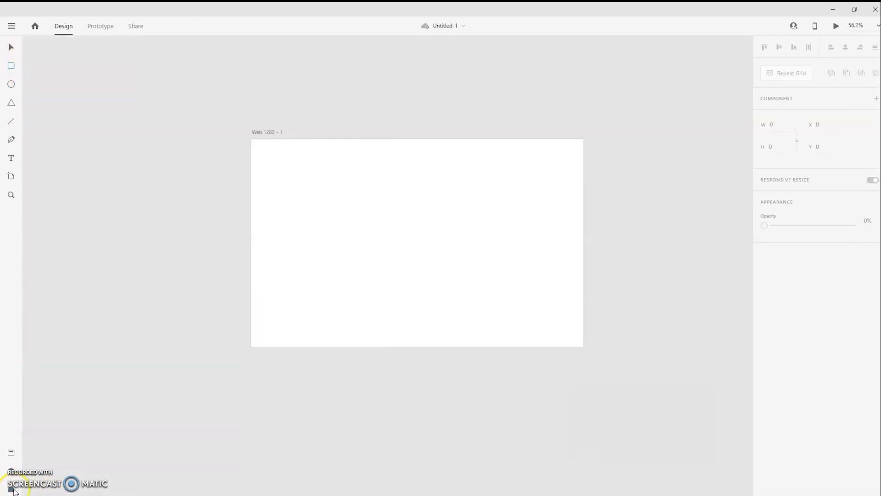
# Step: Move the artboard to about X -105, Y -20 and draw a rectangle about 347 × 242 on its left half
pyautogui.moveTo(278, 188); pyautogui.dragTo(241, 194)
pyautogui.click(11, 67)
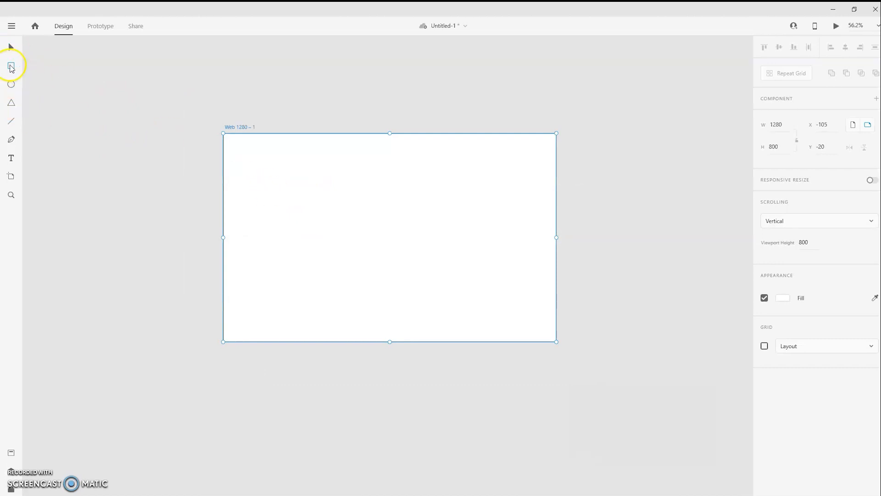
pyautogui.moveTo(257, 187)
pyautogui.mouseDown()
pyautogui.moveTo(260, 225)
pyautogui.moveTo(347, 250)
pyautogui.mouseUp()
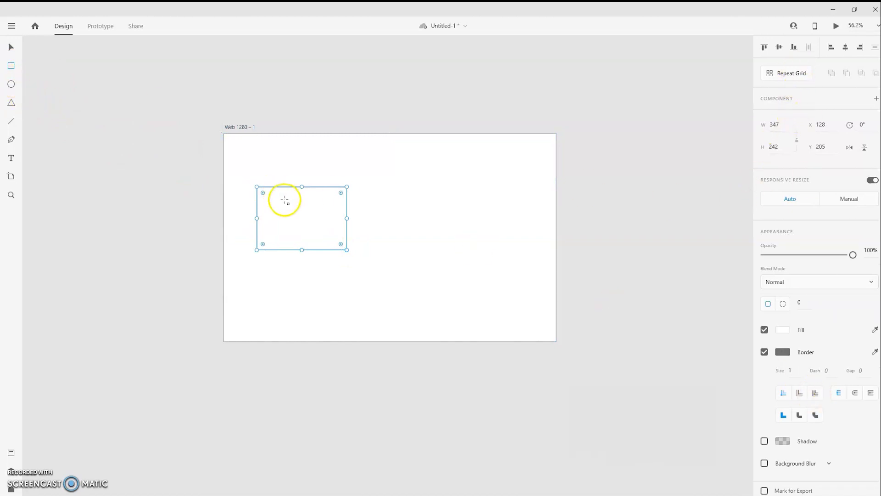
pyautogui.moveTo(264, 195)
pyautogui.mouseDown()
pyautogui.moveTo(273, 197)
pyautogui.moveTo(255, 187)
pyautogui.mouseUp()
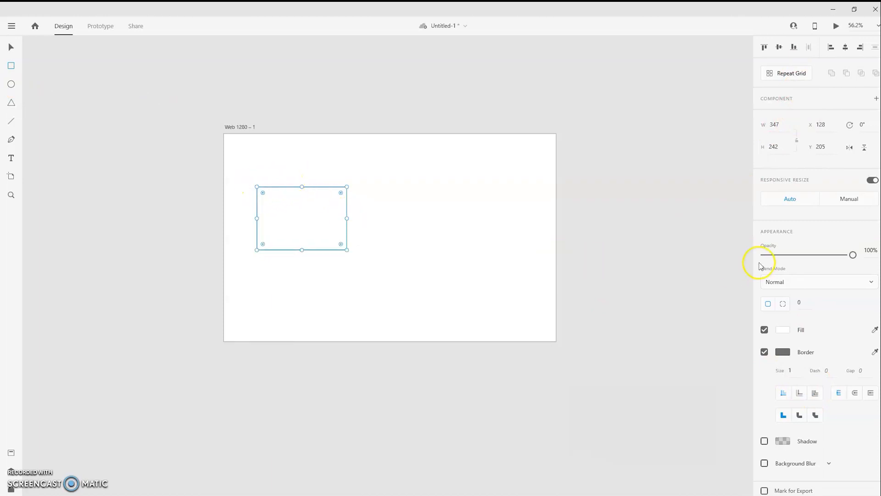
# Step: Try the Darken, Lighten and Screen blend modes on the rectangle
pyautogui.scroll(-1, 810, 338)
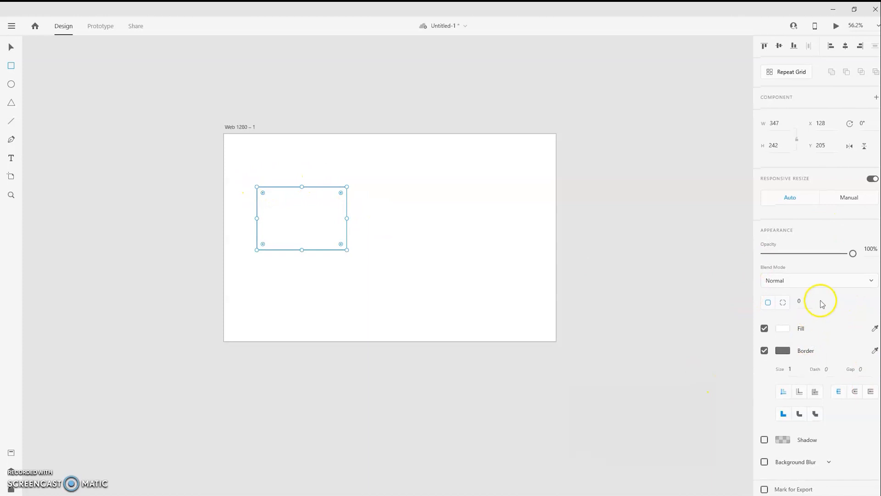
pyautogui.click(827, 285)
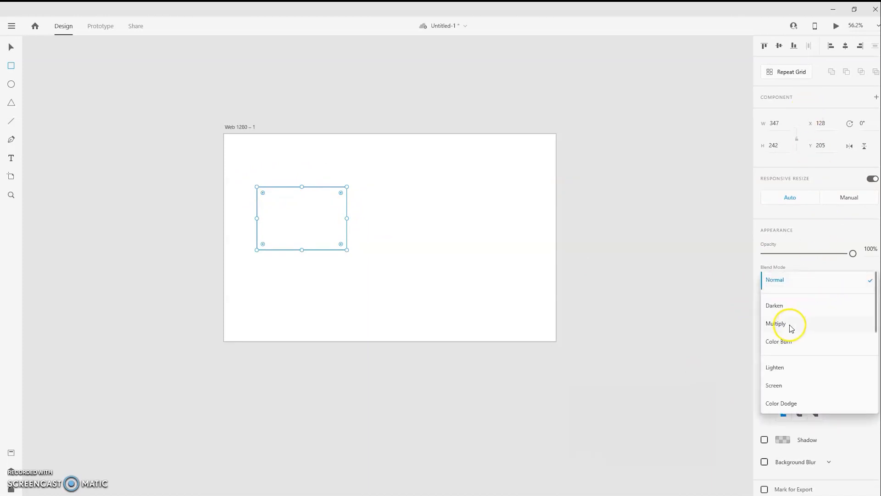
pyautogui.click(790, 311)
pyautogui.click(835, 277)
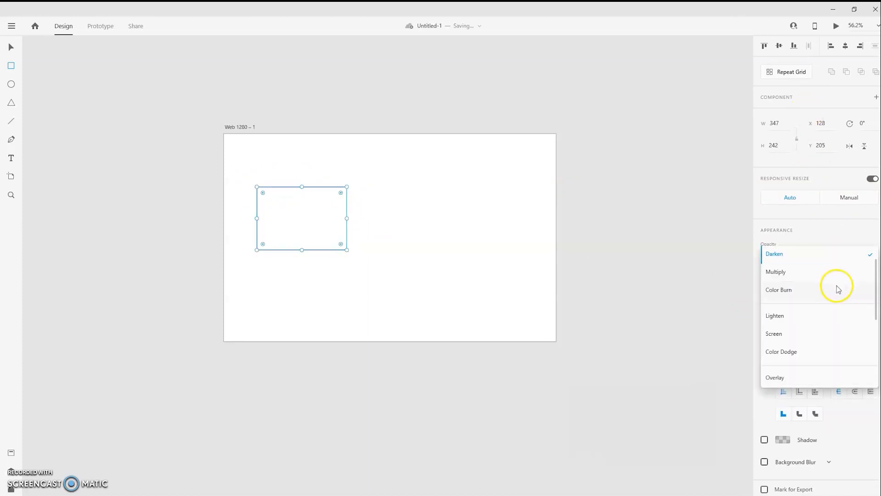
pyautogui.click(830, 313)
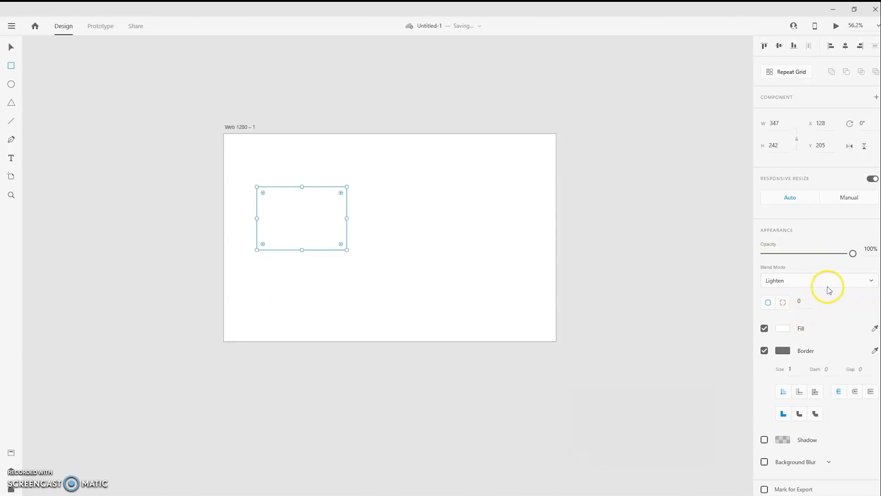
pyautogui.click(821, 285)
pyautogui.click(827, 257)
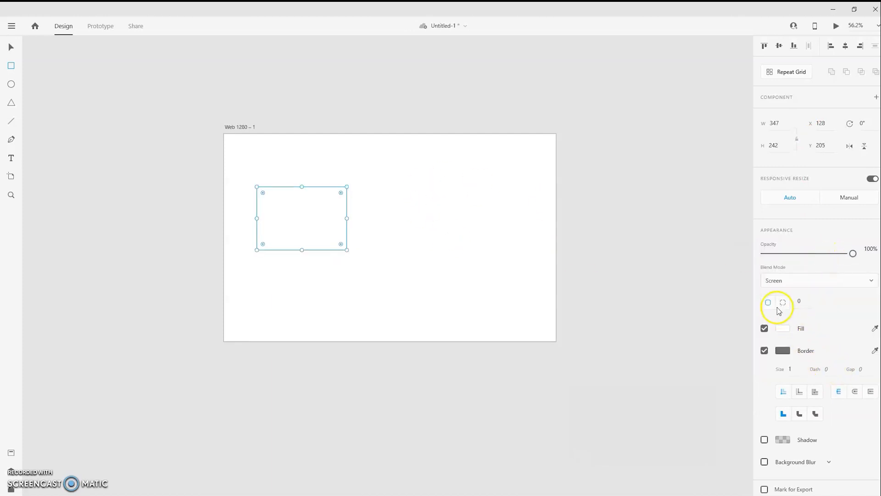
# Step: Fill the rectangle with a solid light blue (#00C8FF)
pyautogui.click(782, 328)
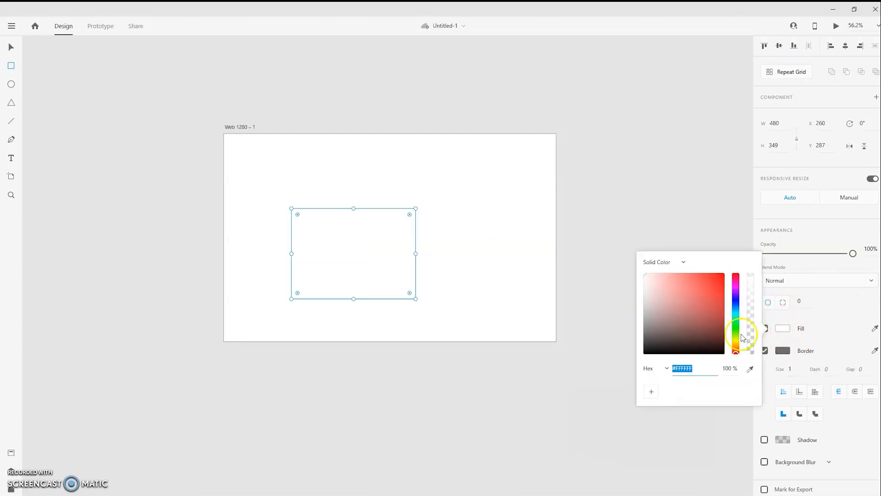
pyautogui.click(750, 370)
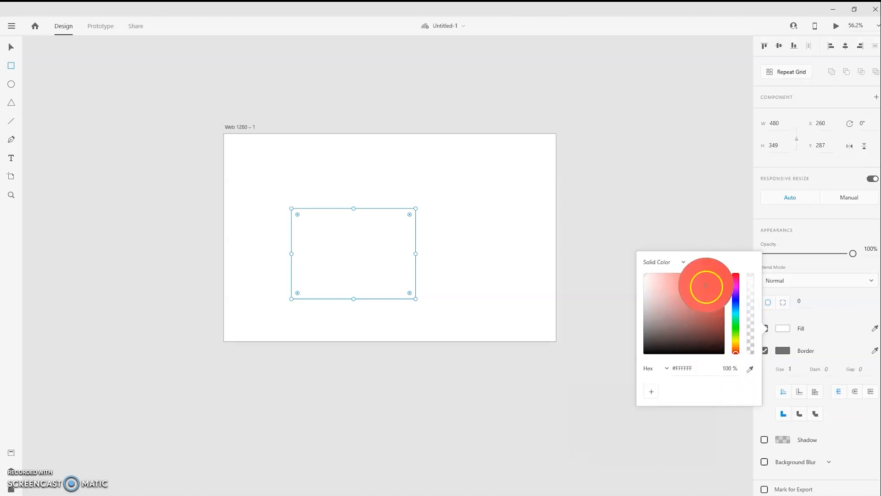
pyautogui.click(734, 307)
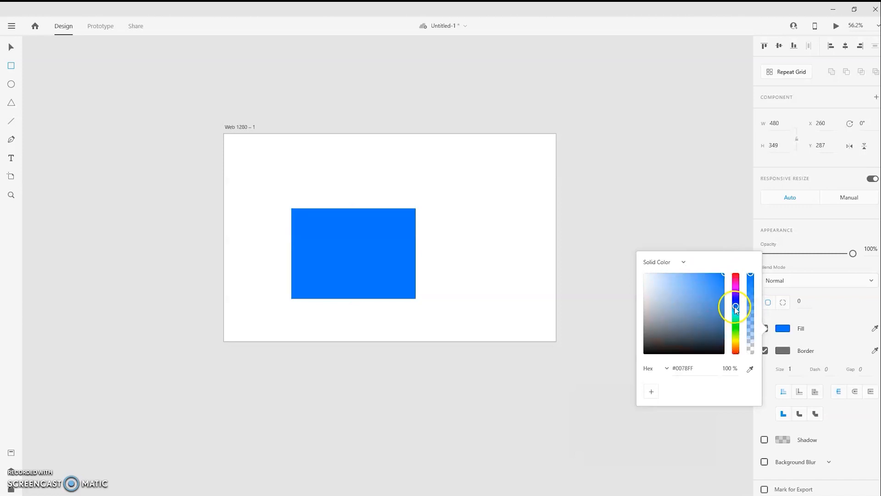
pyautogui.click(736, 295)
pyautogui.moveTo(737, 296)
pyautogui.mouseDown()
pyautogui.moveTo(735, 281)
pyautogui.moveTo(736, 338)
pyautogui.moveTo(736, 301)
pyautogui.moveTo(735, 327)
pyautogui.moveTo(735, 312)
pyautogui.mouseUp()
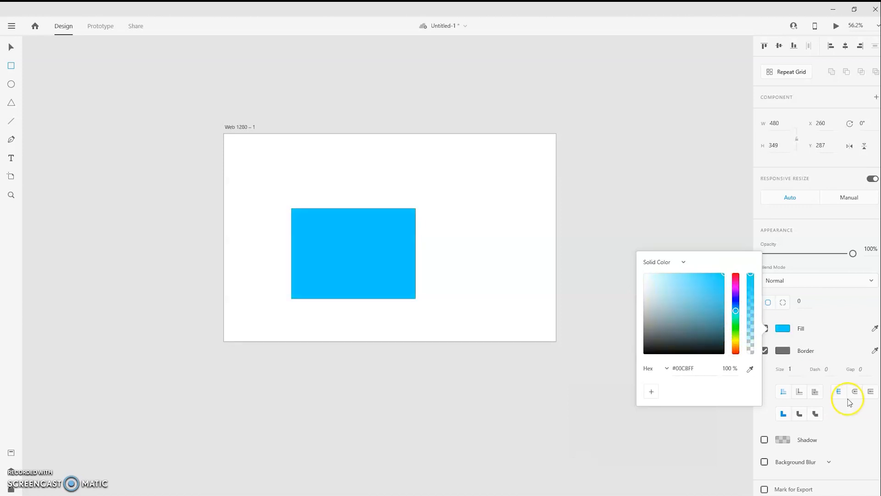
# Step: Set the blue rectangle's border color to red (#E32828) and inspect its edge up close
pyautogui.click(783, 350)
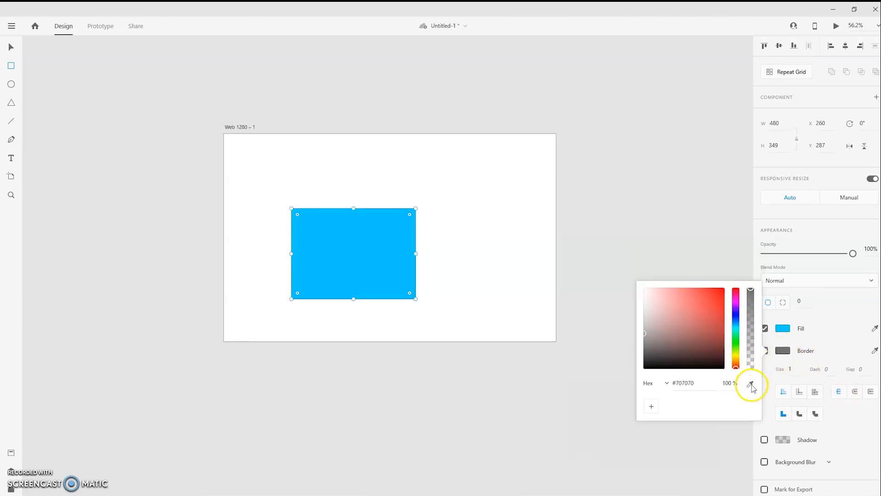
pyautogui.click(685, 292)
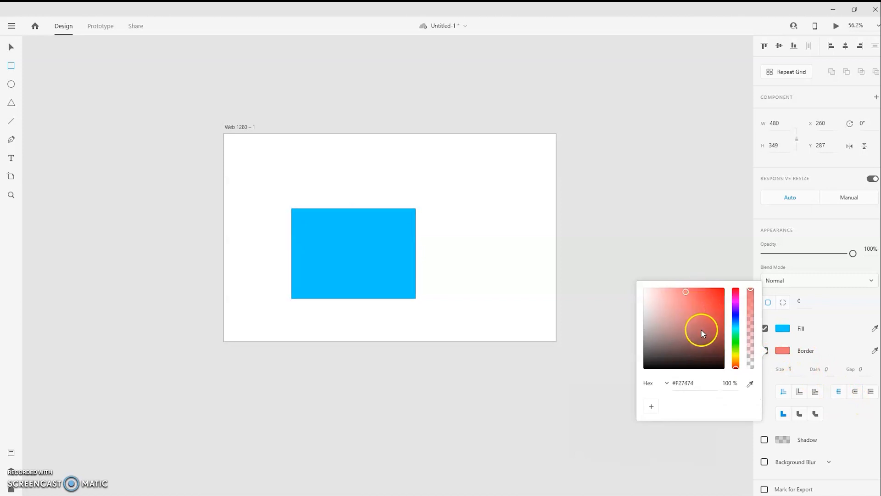
pyautogui.click(701, 329)
pyautogui.click(710, 296)
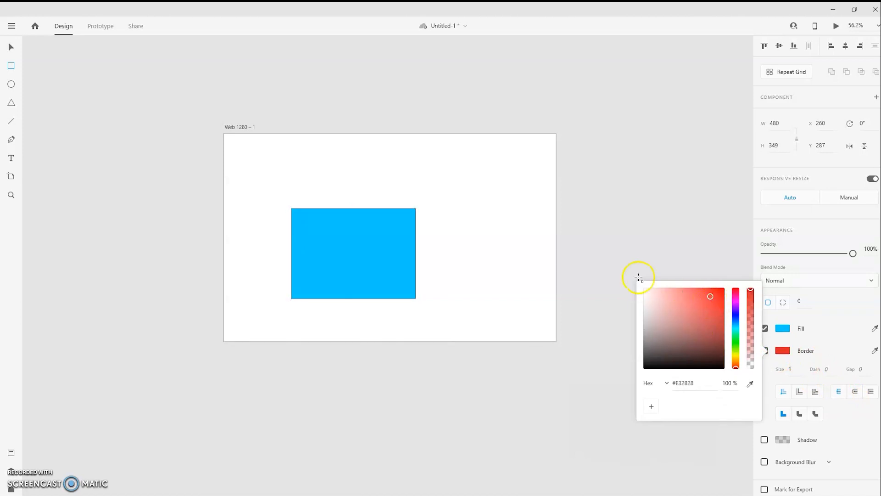
pyautogui.scroll(5, 421, 243)
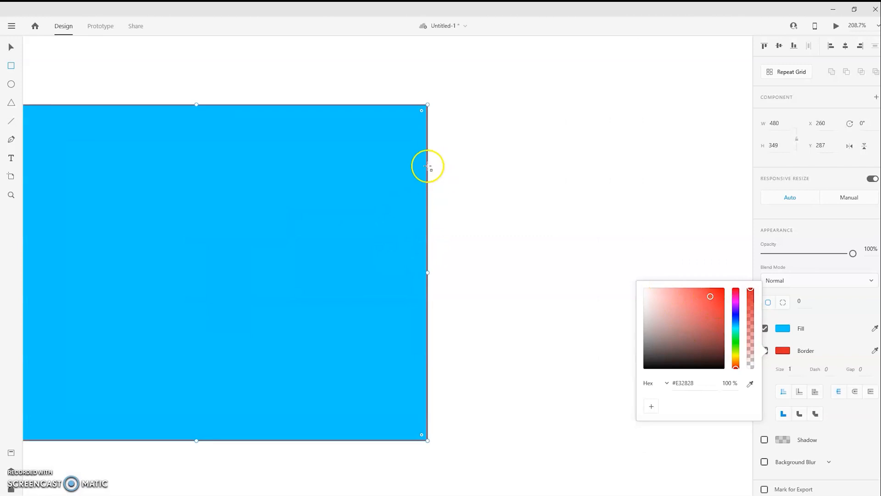
# Step: Draw an ellipse about 349 × 330 beside the blue rectangle and fill it with dark brown (#4E3131)
pyautogui.scroll(-4, 413, 244)
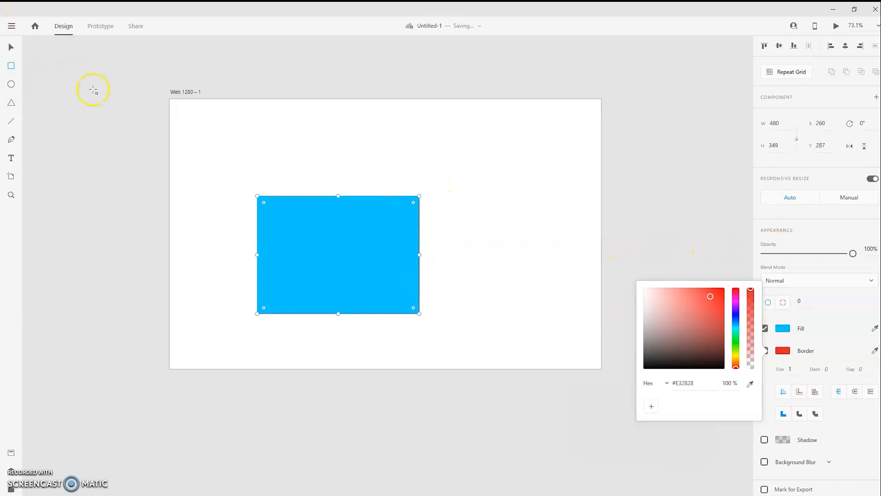
pyautogui.click(15, 88)
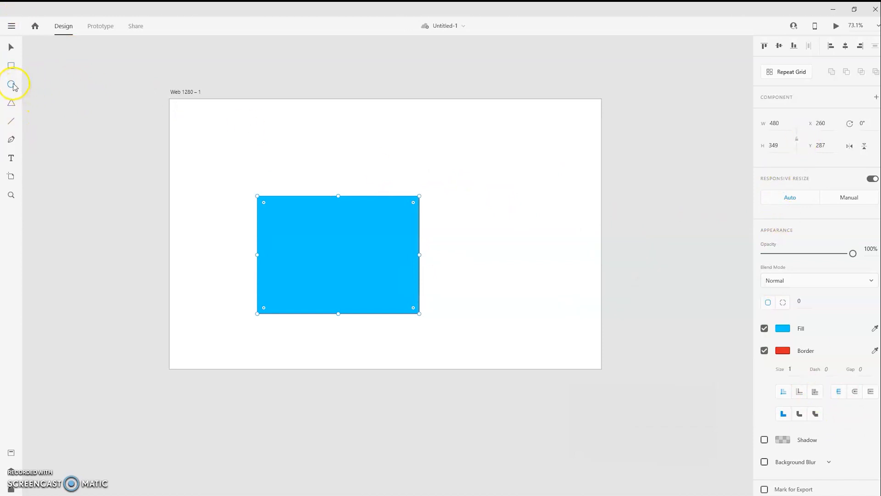
pyautogui.moveTo(462, 156); pyautogui.dragTo(579, 267)
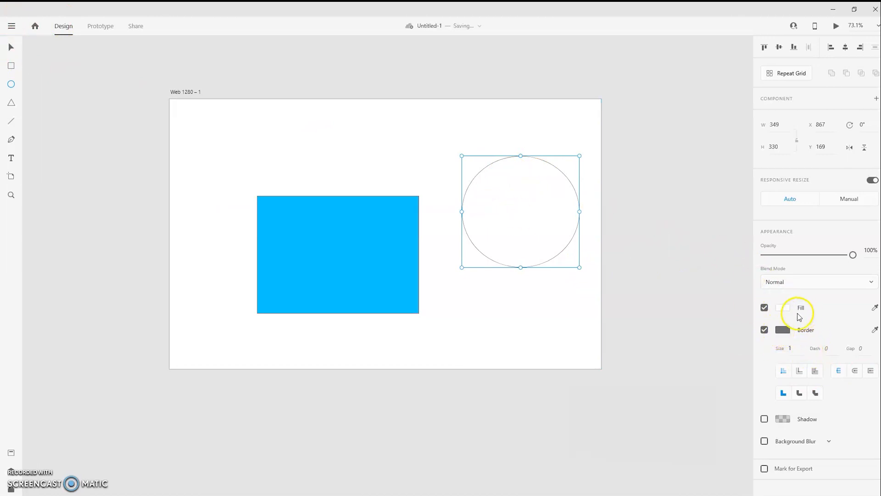
pyautogui.click(782, 307)
pyautogui.moveTo(704, 281); pyautogui.dragTo(673, 308)
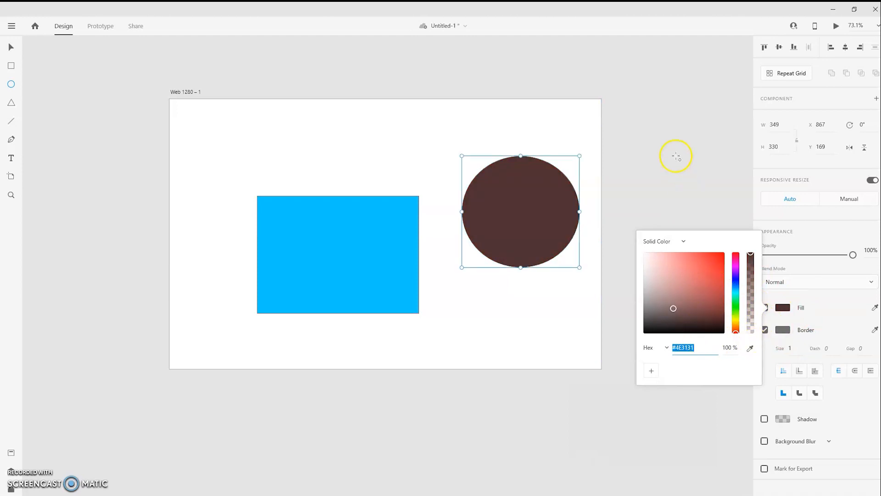
pyautogui.click(658, 157)
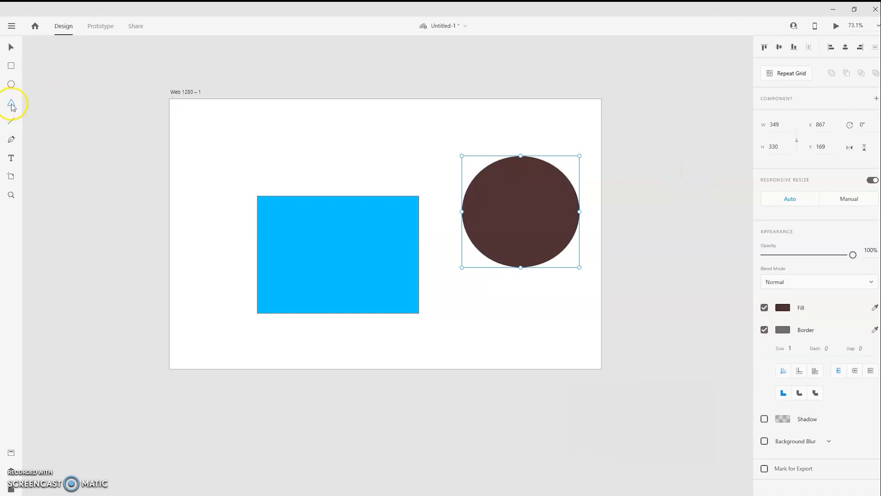
# Step: Draw a triangle about 228 × 185 above the blue rectangle's upper-left corner and a near-vertical line about 180 high beside it
pyautogui.moveTo(259, 124); pyautogui.dragTo(183, 186)
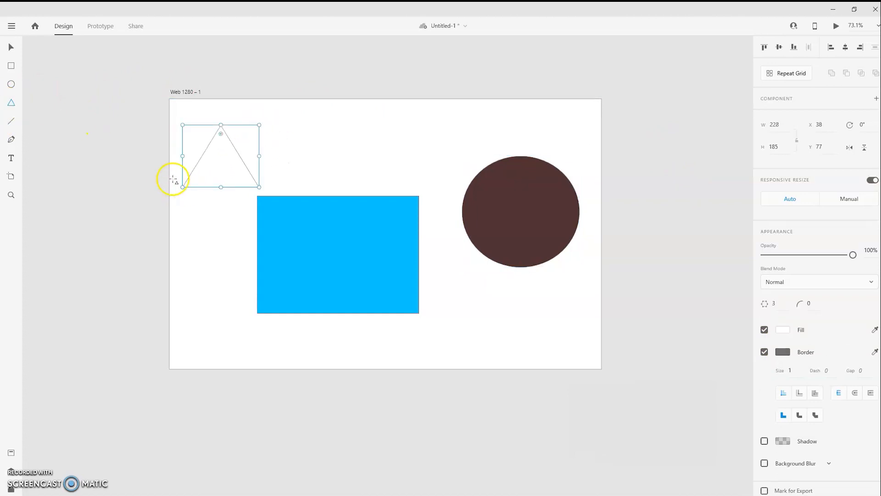
pyautogui.click(14, 124)
pyautogui.moveTo(325, 128); pyautogui.dragTo(325, 189)
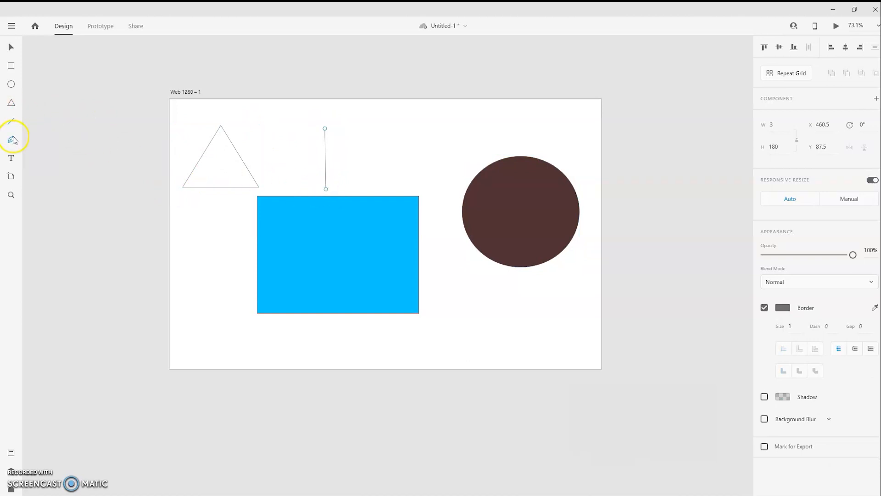
# Step: Draw a closed six-point outline about 174 × 174 with the Pen tool between the line and the brown ellipse
pyautogui.click(424, 124)
pyautogui.click(399, 144)
pyautogui.click(404, 167)
pyautogui.click(424, 184)
pyautogui.click(457, 155)
pyautogui.click(443, 139)
pyautogui.click(424, 125)
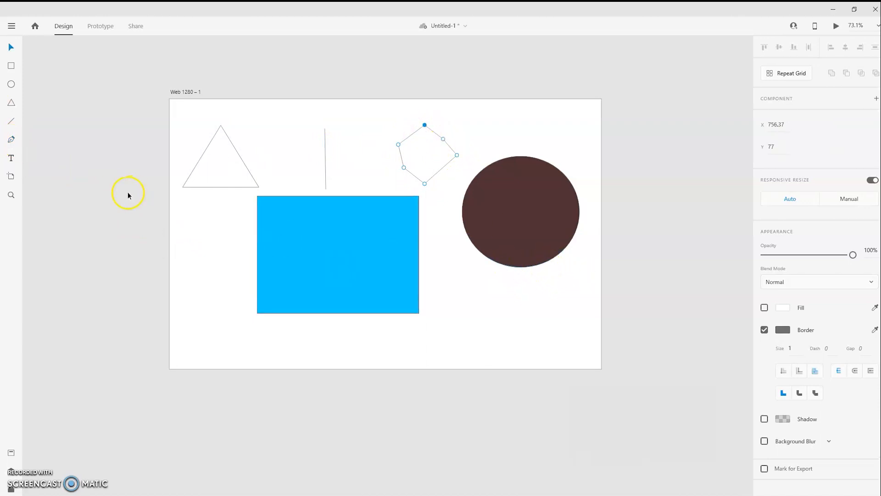
# Step: Add the text "SDSDSDSDSDSDSDSDSDSDSDSDSDSDS" starting beside the blue rectangle and running across it
pyautogui.click(12, 158)
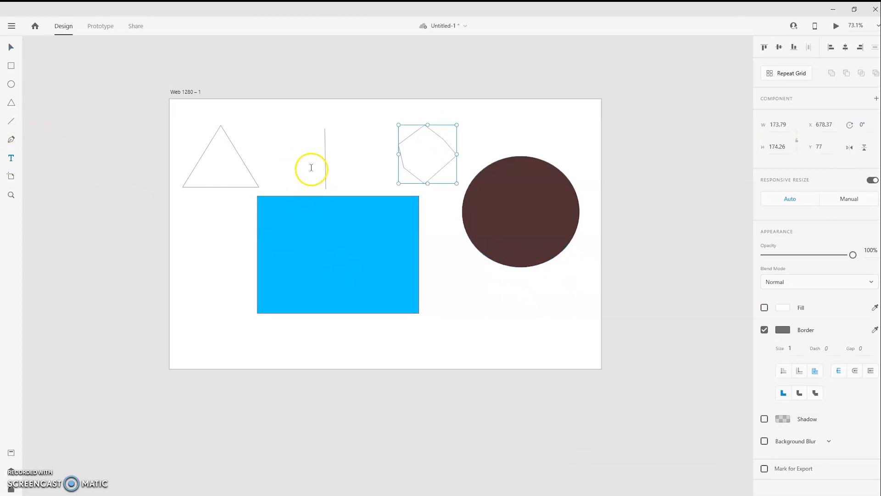
pyautogui.click(209, 272)
pyautogui.write('SDSDSDSDSDSDSDSDSDSDSDSDSDSDS')
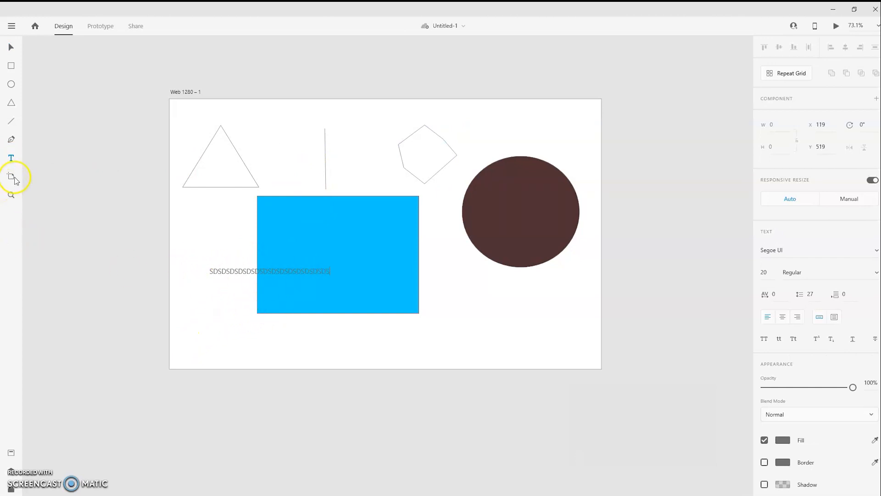
# Step: Add an iPad preset artboard (768 × 1024) next to the Web 1280 artboard
pyautogui.click(11, 176)
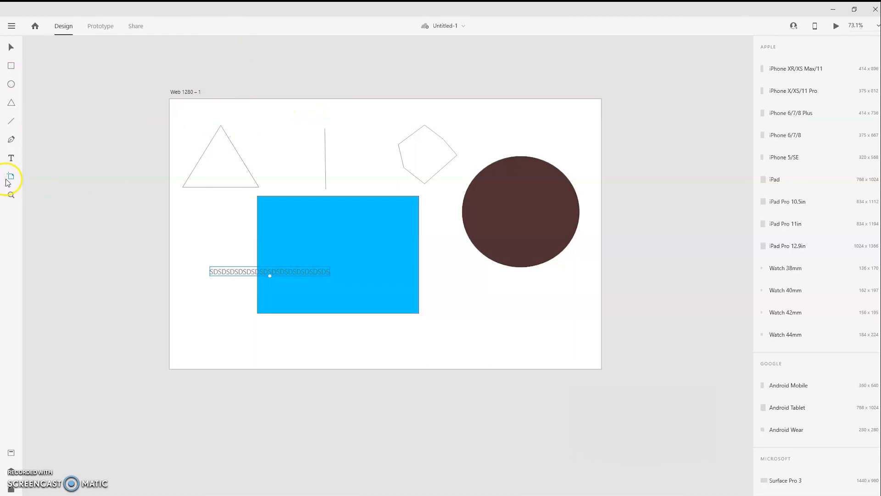
pyautogui.click(808, 178)
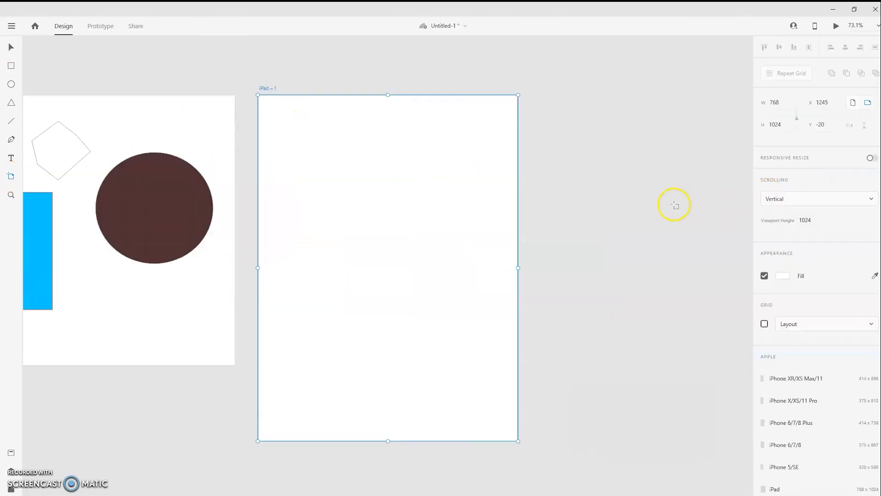
pyautogui.scroll(-2, 393, 253)
pyautogui.scroll(-1, 393, 252)
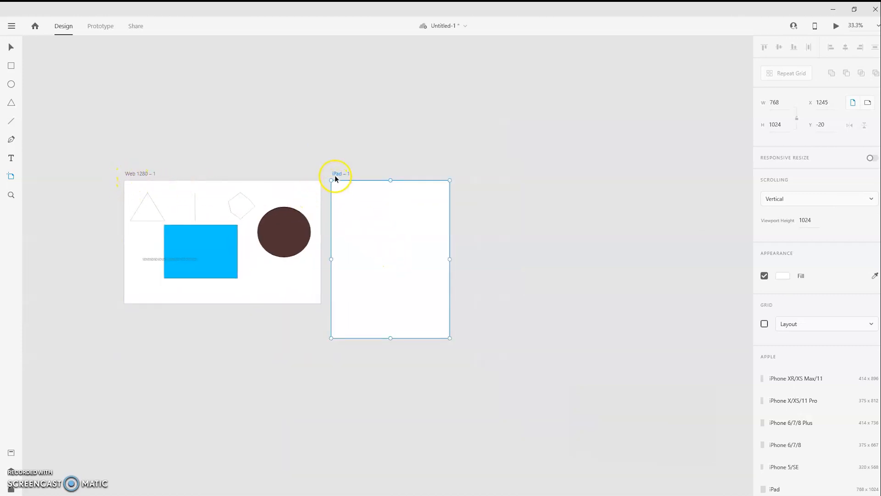
pyautogui.scroll(1, 345, 238)
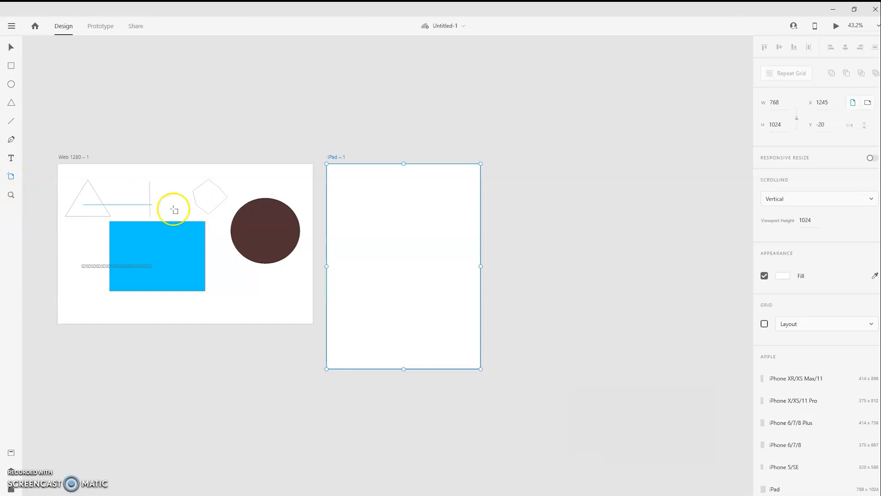
# Step: Draw a small custom artboard inside the iPad artboard and an ellipse about 365 × 340 overlapping its lower-left part
pyautogui.scroll(-9, 812, 303)
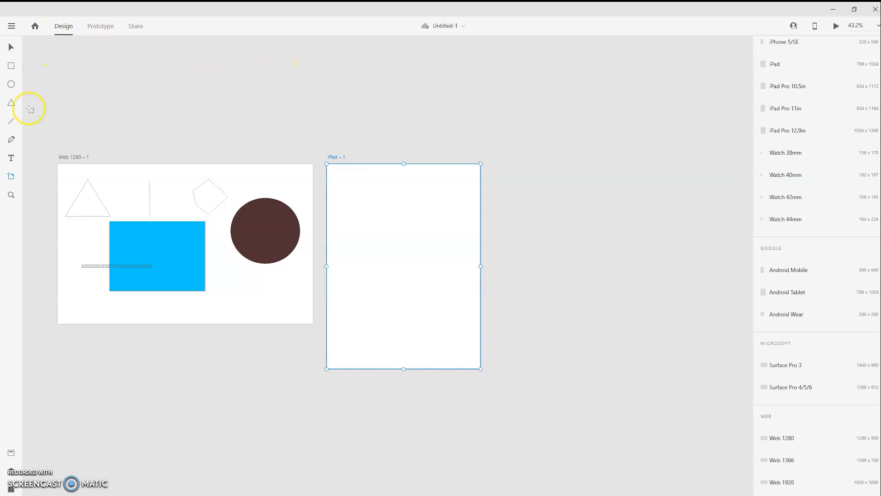
pyautogui.moveTo(365, 216); pyautogui.dragTo(442, 262)
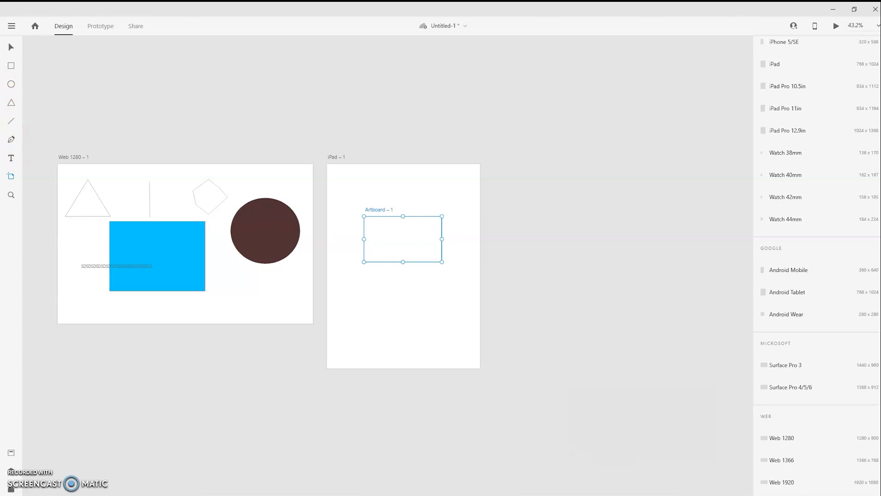
pyautogui.click(15, 86)
pyautogui.moveTo(419, 243); pyautogui.dragTo(345, 309)
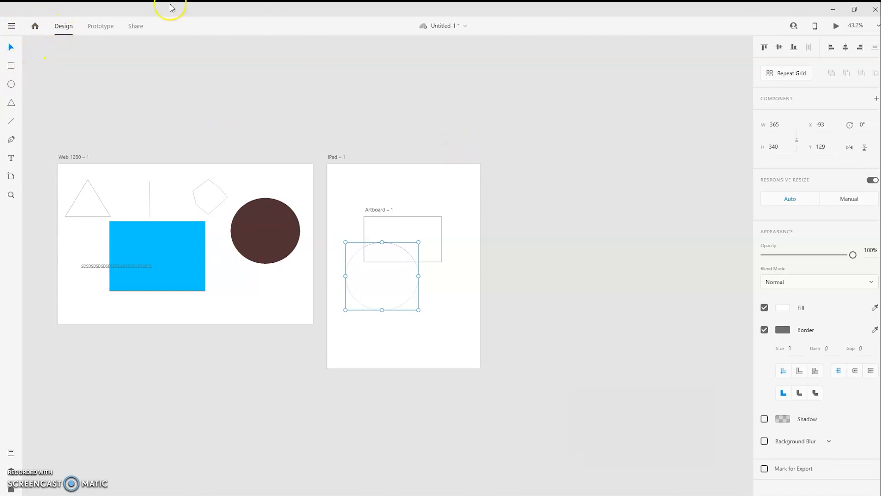
# Step: Link the blue rectangle to the iPad artboard as a Tap transition in Prototype mode
pyautogui.click(100, 28)
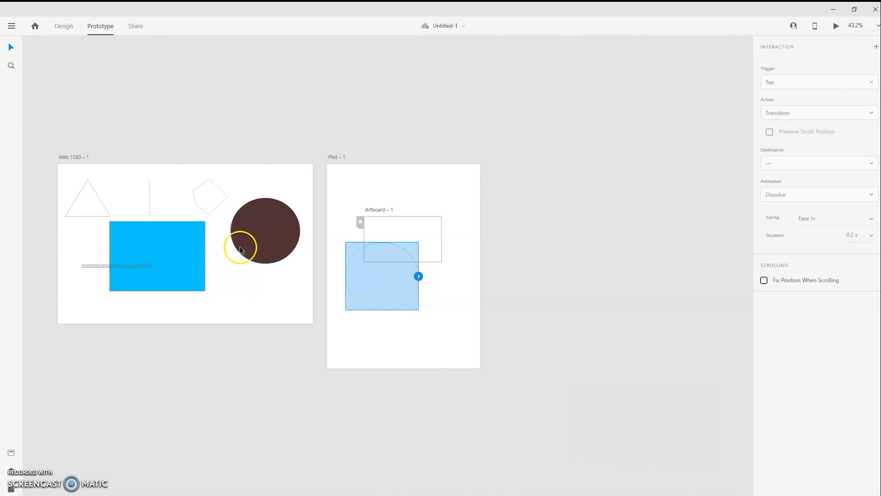
pyautogui.click(191, 249)
pyautogui.scroll(3, 207, 299)
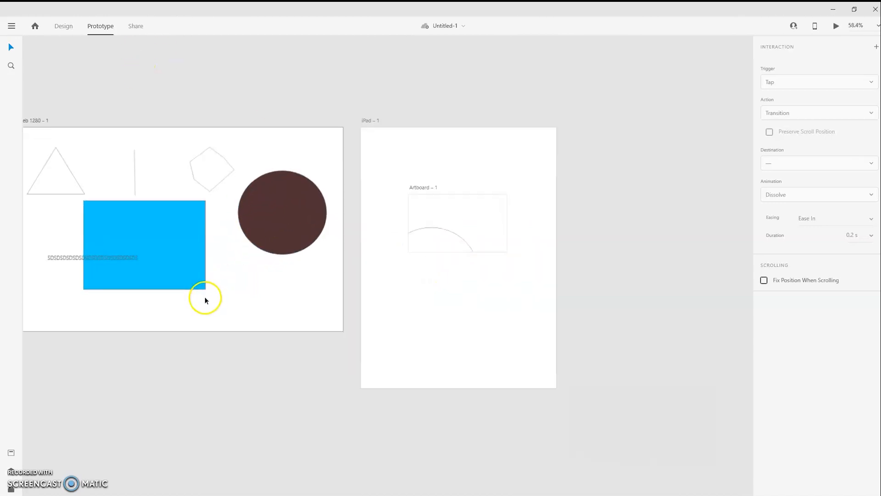
pyautogui.scroll(-3, 234, 419)
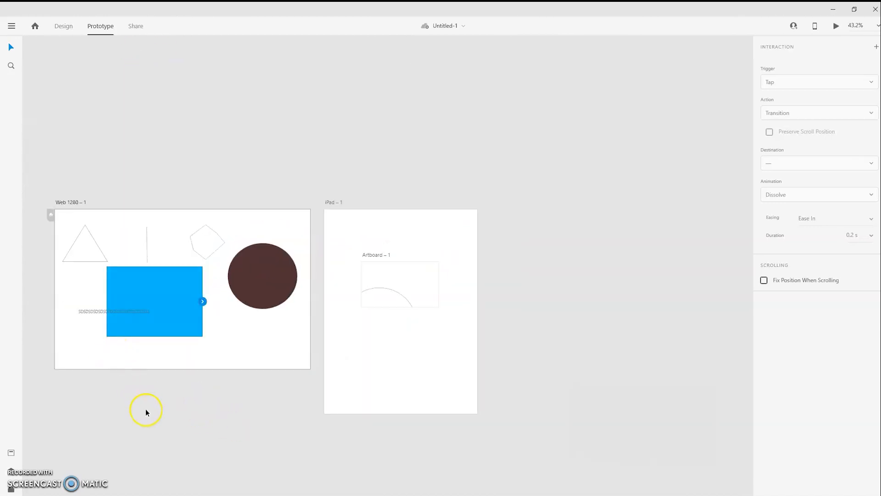
pyautogui.scroll(1, 98, 387)
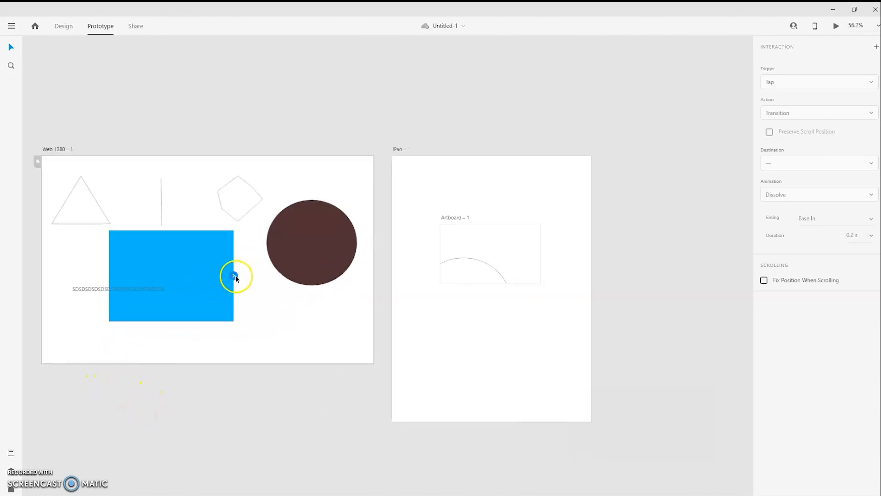
pyautogui.moveTo(233, 276); pyautogui.dragTo(256, 264)
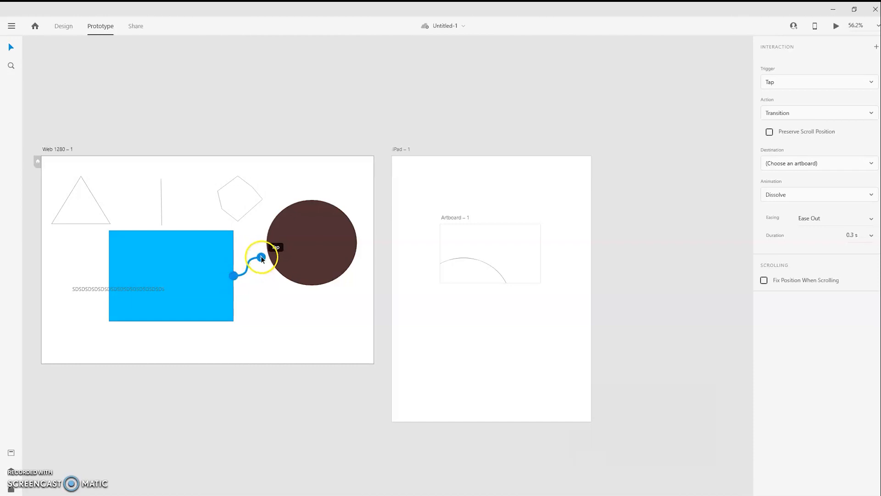
pyautogui.moveTo(260, 257); pyautogui.dragTo(408, 222)
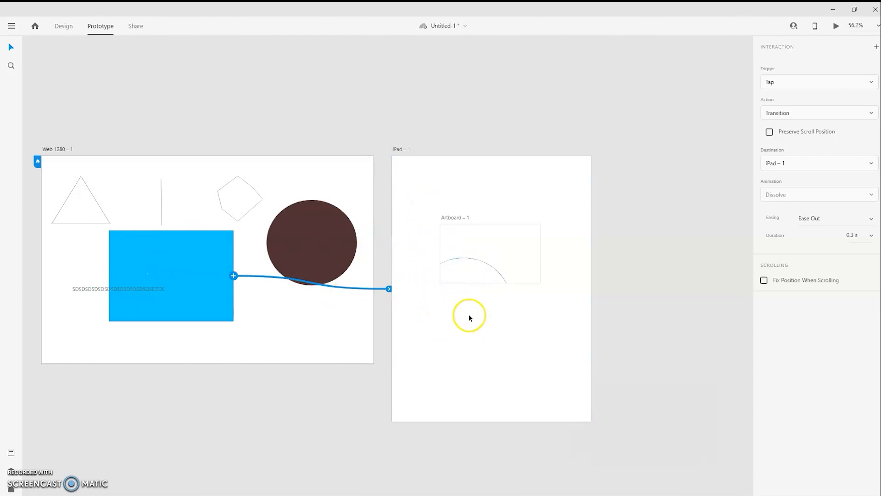
pyautogui.click(288, 120)
pyautogui.click(200, 280)
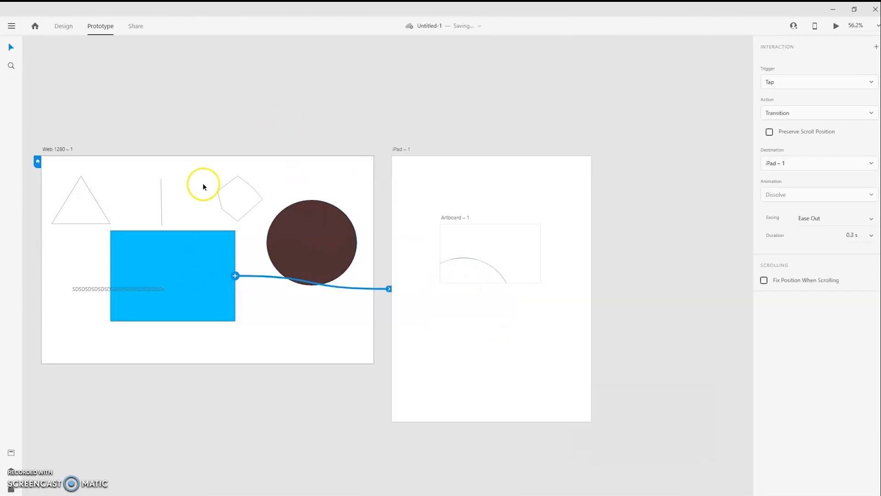
# Step: Look through the share link's View Setting options in Share mode and return to Design mode
pyautogui.click(132, 32)
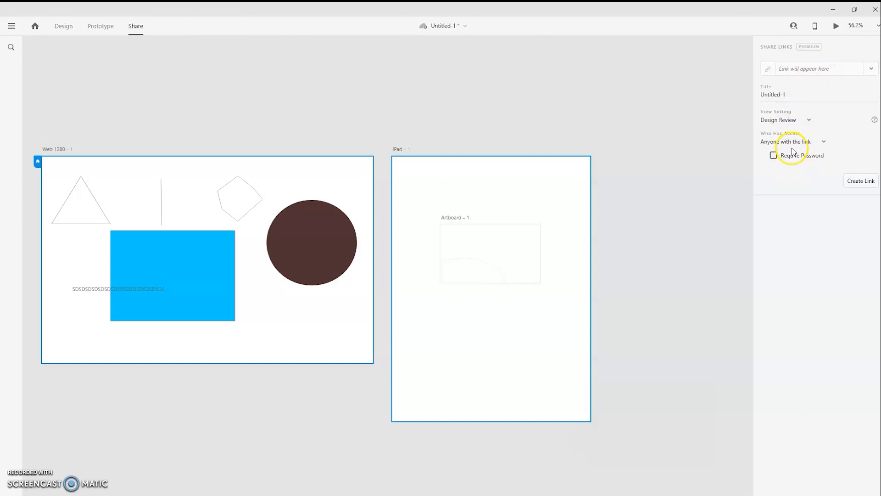
pyautogui.click(808, 122)
pyautogui.click(676, 122)
pyautogui.click(808, 121)
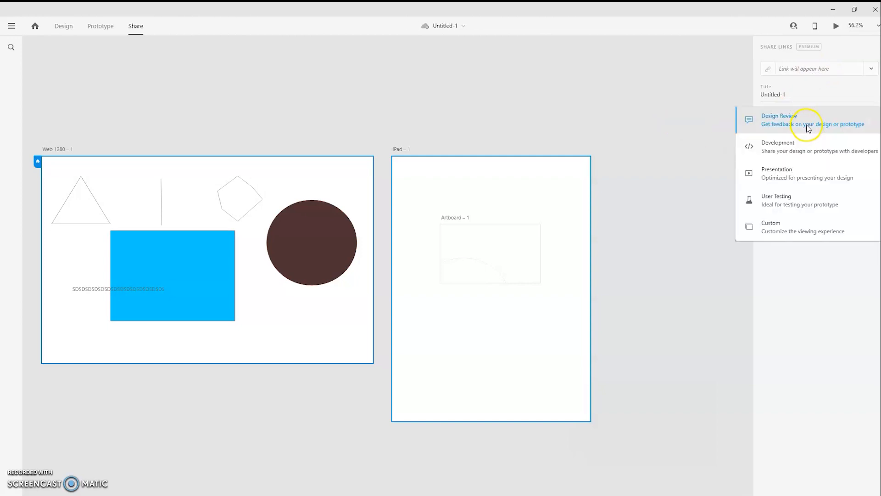
pyautogui.click(685, 102)
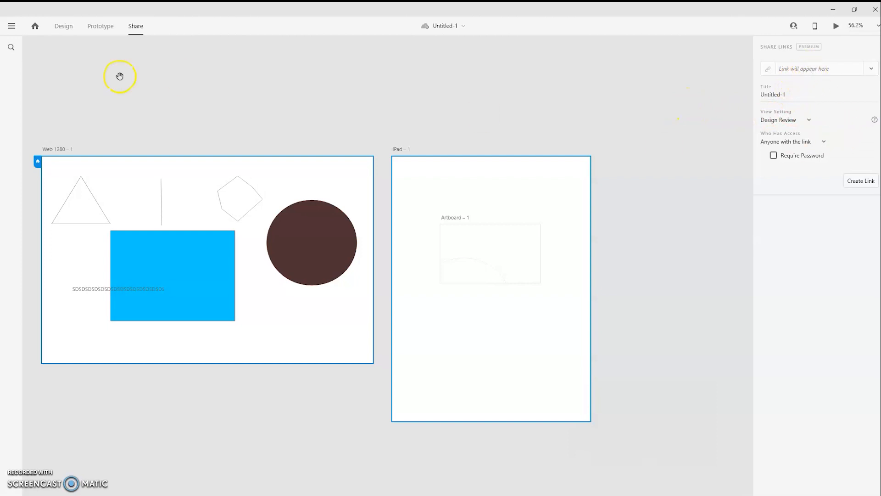
pyautogui.click(63, 27)
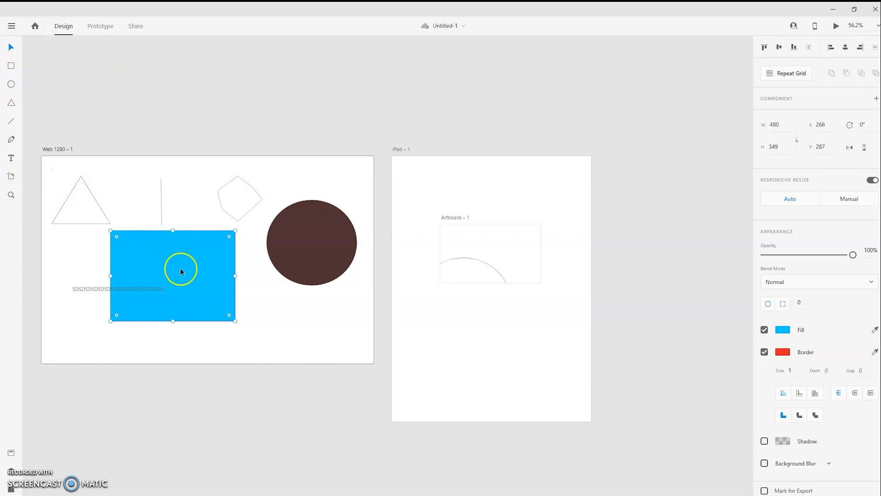
pyautogui.scroll(-3, 181, 268)
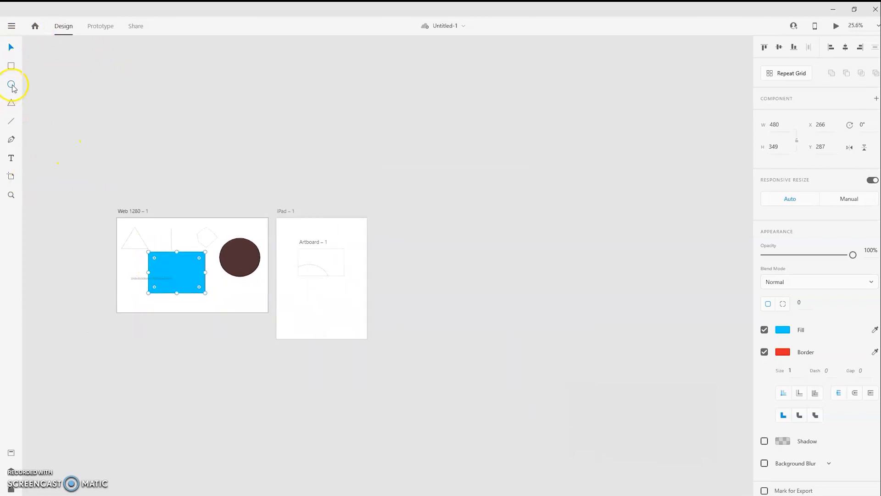
# Step: Open the recent XD Tutorial document, maximize its window, and bring the welcome note and keyboard shortcuts into view
pyautogui.click(11, 28)
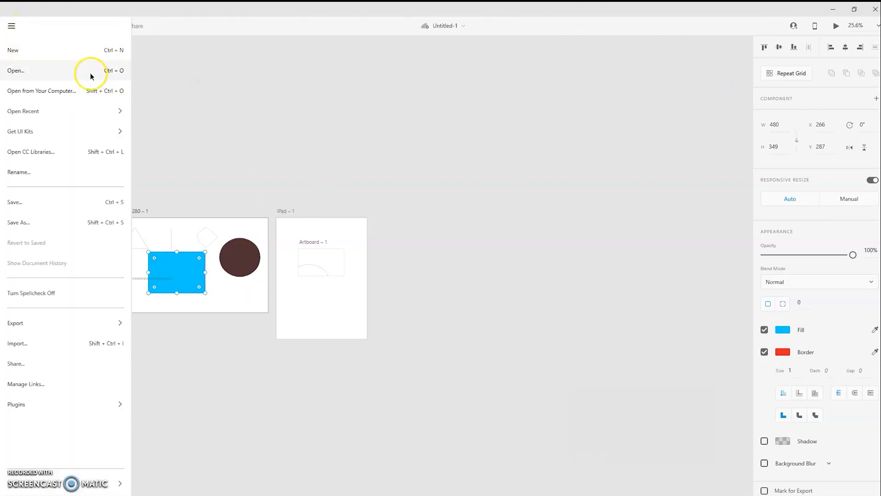
pyautogui.click(90, 75)
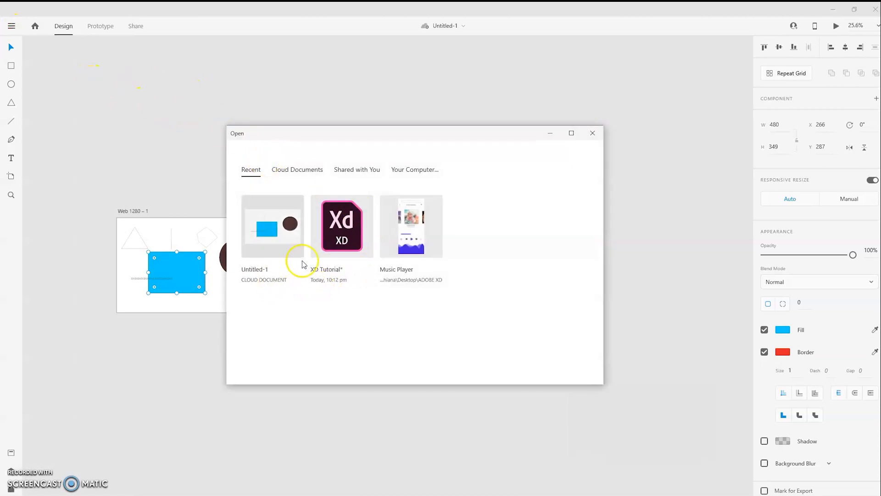
pyautogui.click(347, 244)
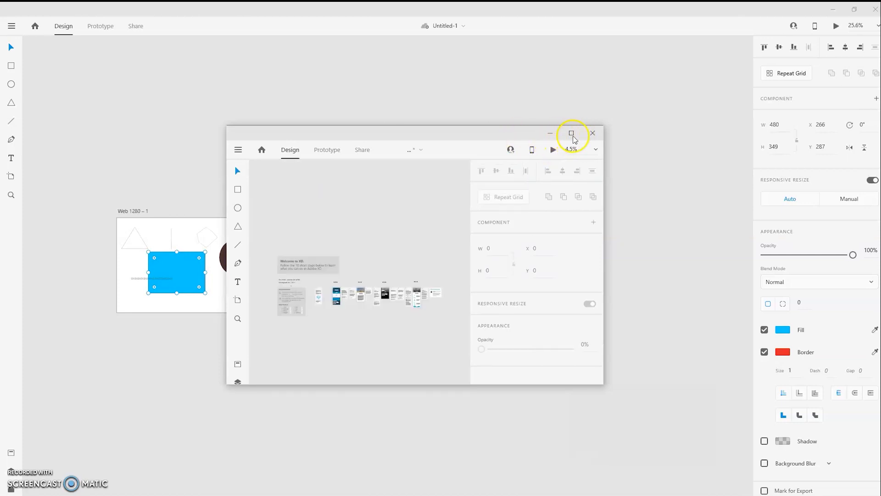
pyautogui.click(571, 133)
pyautogui.scroll(8, 208, 227)
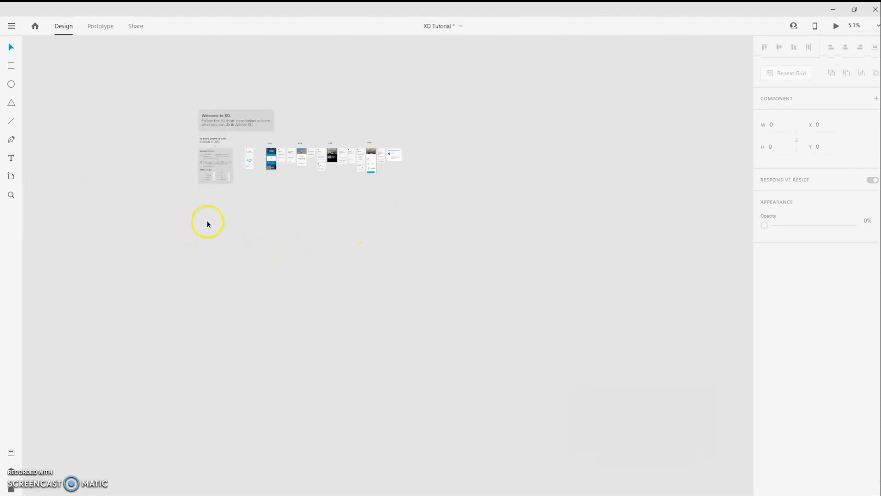
pyautogui.scroll(-4, 301, 240)
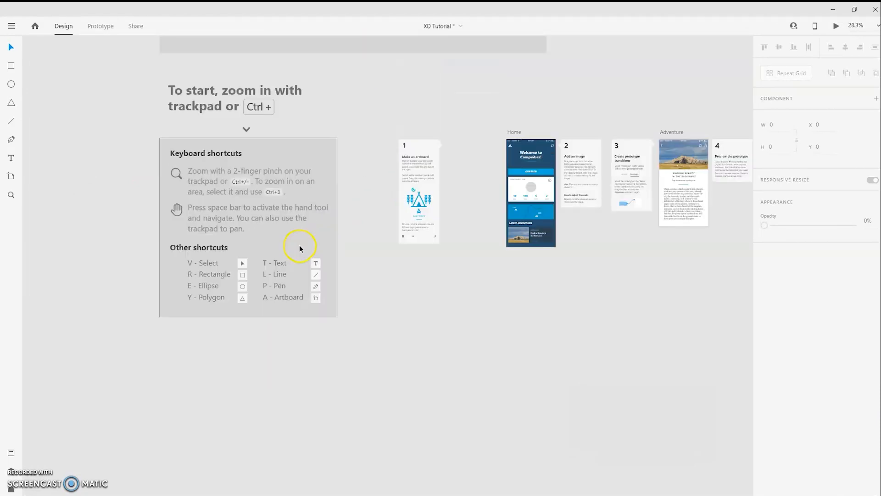
pyautogui.scroll(1, 298, 202)
pyautogui.scroll(2, 316, 226)
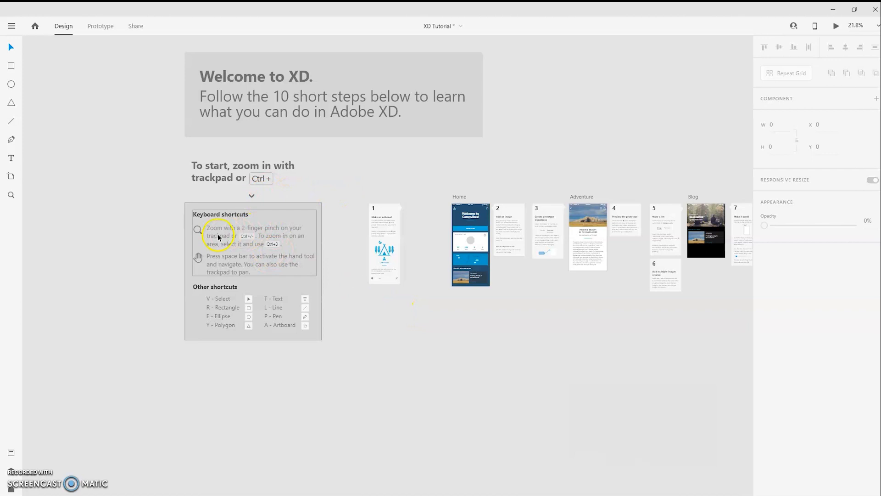
# Step: Zoom in on the Keyboard shortcuts card, trying out zoom-to-selection with the whole card selected
pyautogui.keyDown('ctrl'); pyautogui.scroll(3, 205, 223); pyautogui.keyUp('ctrl')
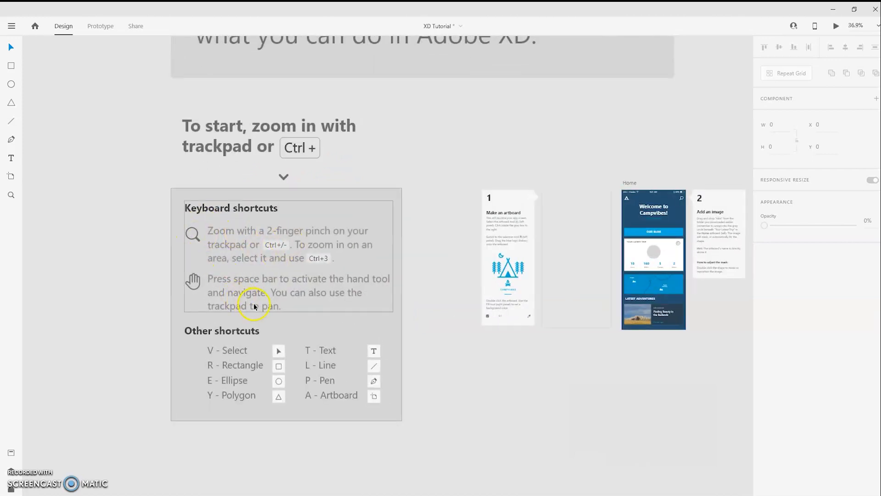
pyautogui.scroll(-1, 257, 298)
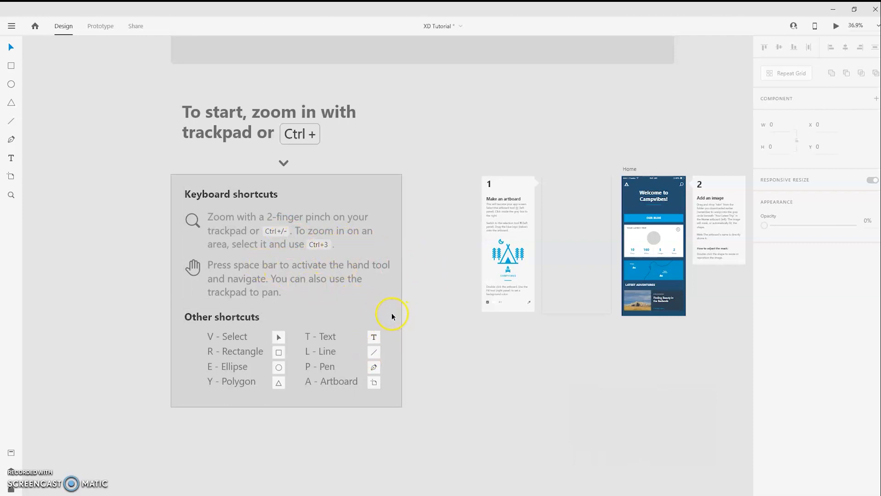
pyautogui.click(396, 315)
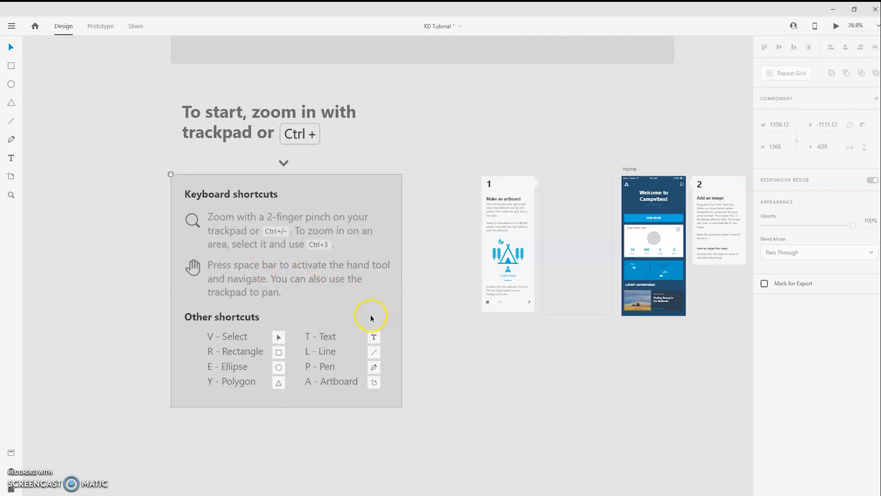
pyautogui.scroll(1, 312, 271)
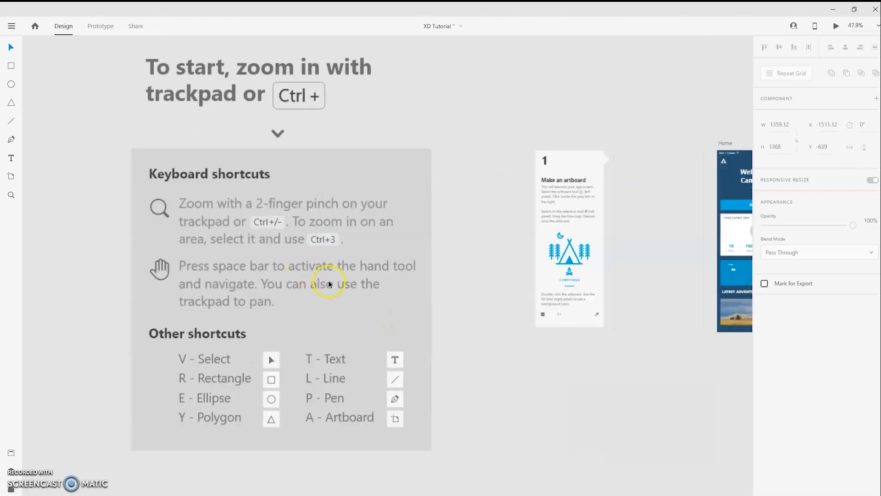
pyautogui.scroll(-1, 336, 303)
pyautogui.click(436, 319)
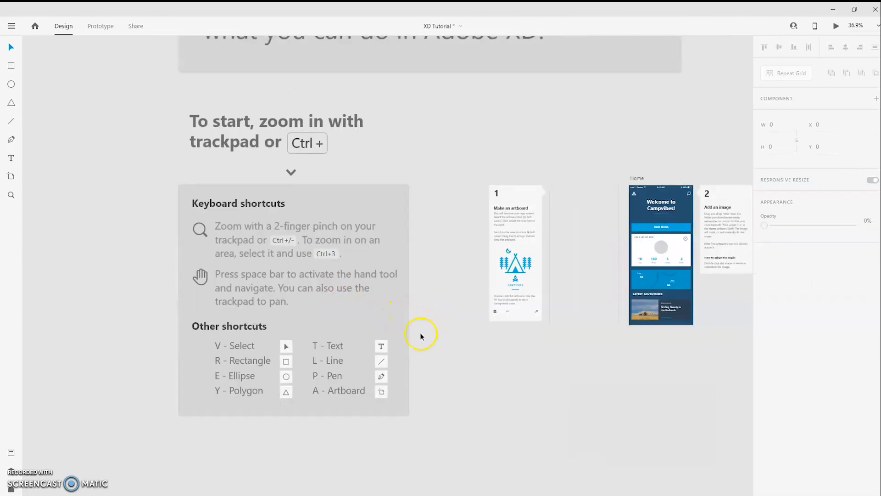
pyautogui.click(375, 322)
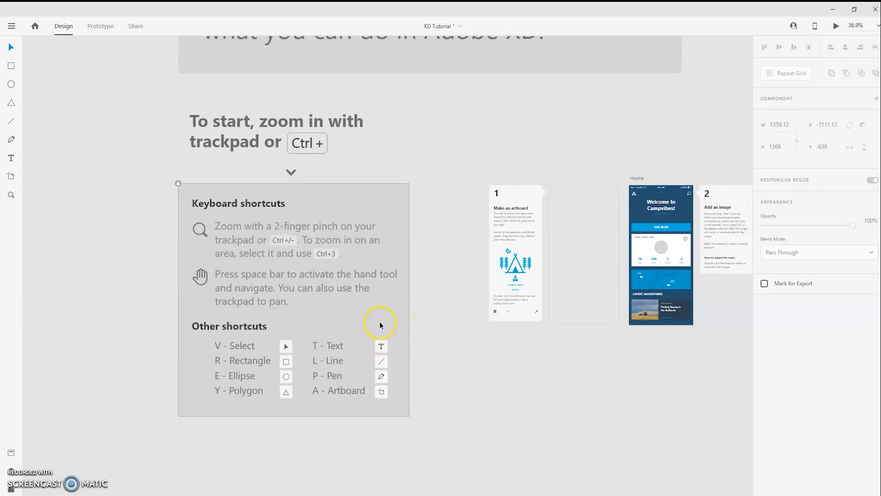
pyautogui.hotkey('ctrl', '3')
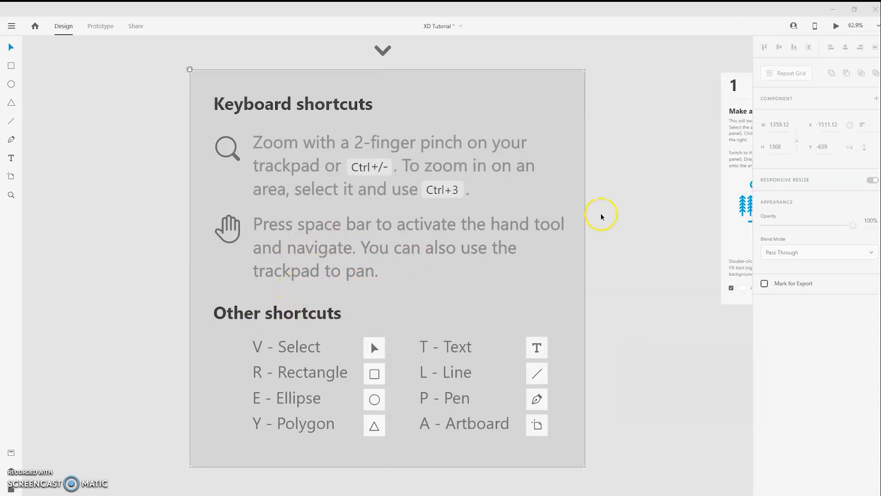
pyautogui.click(651, 205)
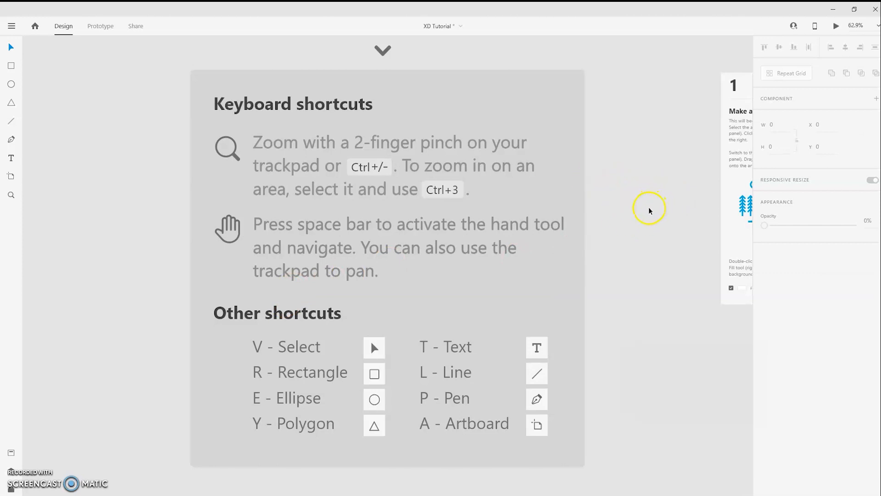
# Step: Pan across the canvas with the Hand tool to the Make an artboard card and zoom to that selected card
pyautogui.moveTo(665, 211); pyautogui.dragTo(411, 278)
pyautogui.moveTo(649, 256); pyautogui.dragTo(680, 300)
pyautogui.moveTo(437, 269); pyautogui.dragTo(571, 160)
pyautogui.moveTo(536, 185); pyautogui.dragTo(562, 204)
pyautogui.moveTo(598, 244)
pyautogui.mouseDown()
pyautogui.moveTo(584, 237)
pyautogui.moveTo(602, 239)
pyautogui.mouseUp()
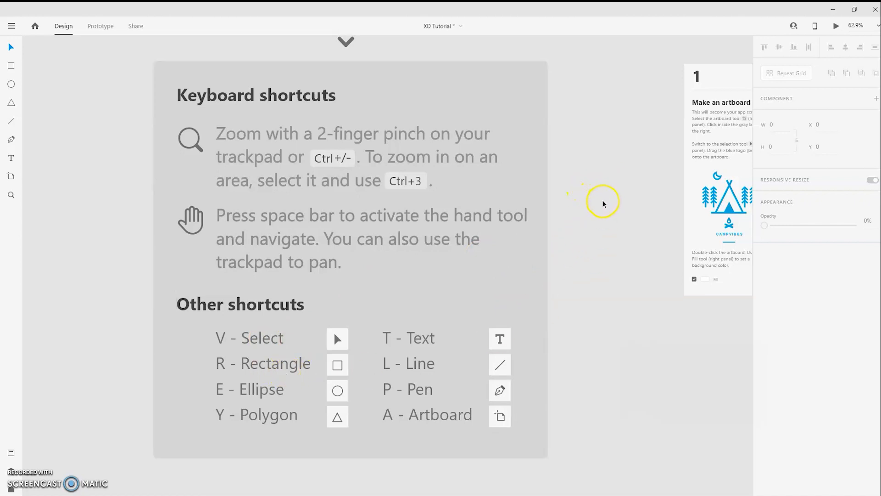
pyautogui.moveTo(625, 186); pyautogui.dragTo(350, 208)
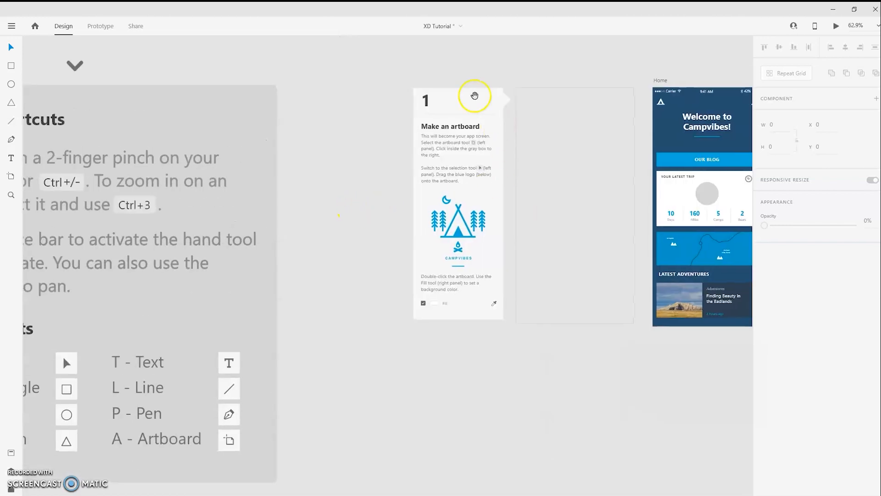
pyautogui.click(501, 194)
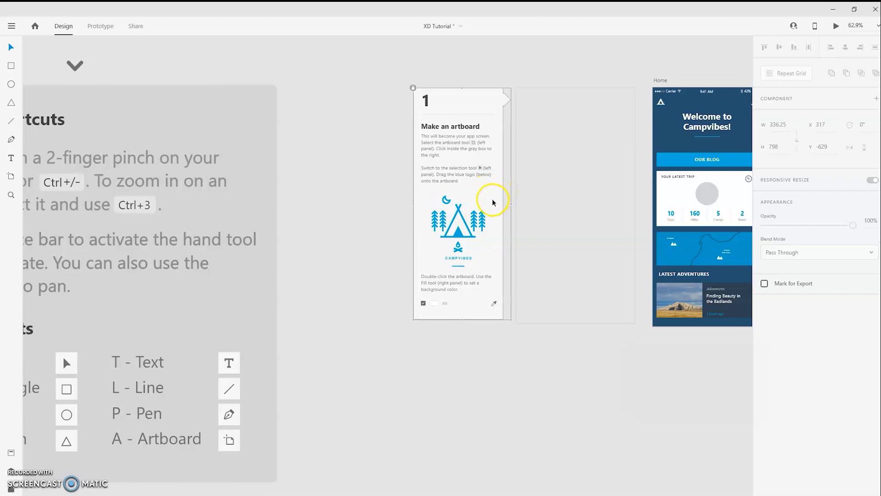
pyautogui.hotkey('ctrl', '3')
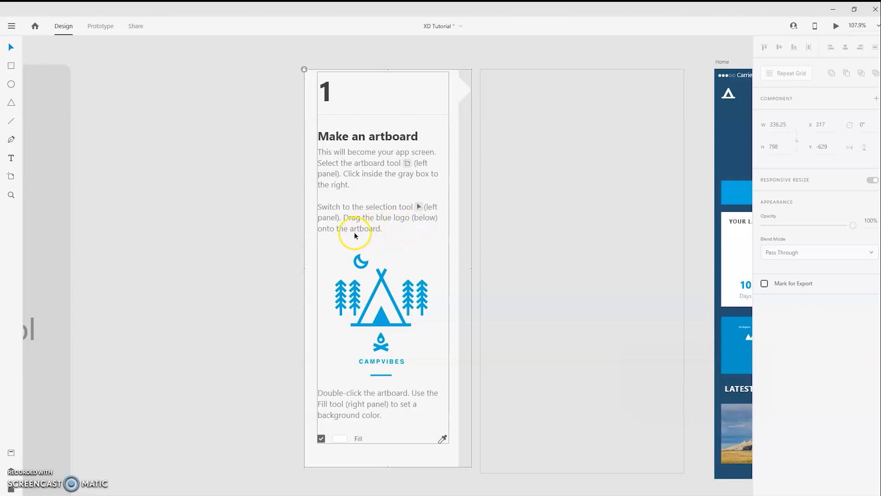
# Step: Draw a custom artboard about 410 × 812 over the gray placeholder box beside the Make an artboard card
pyautogui.click(11, 177)
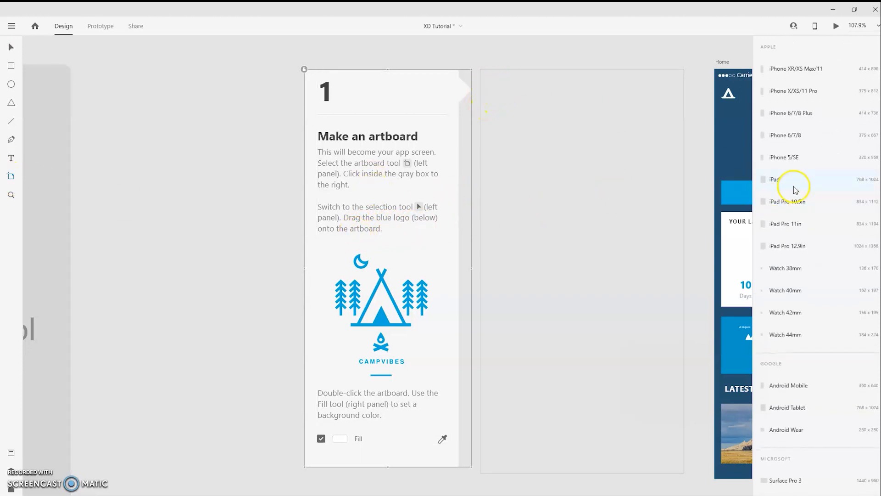
pyautogui.click(483, 72)
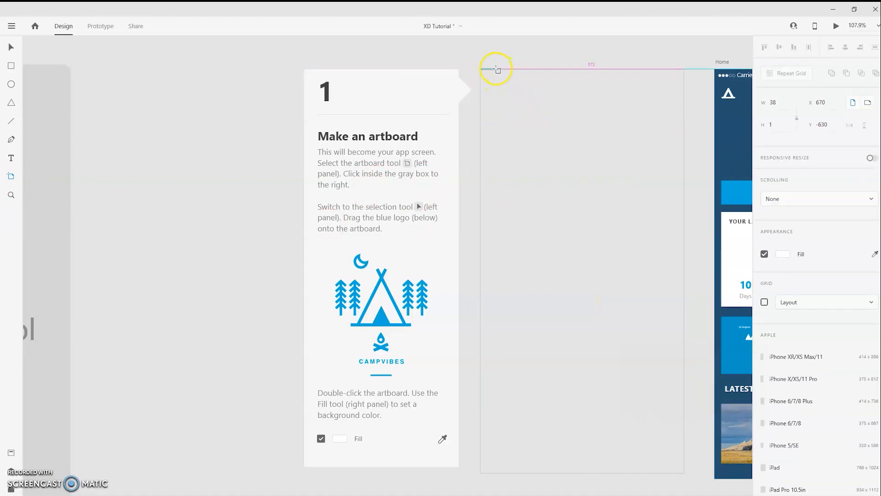
pyautogui.moveTo(483, 72); pyautogui.dragTo(685, 422)
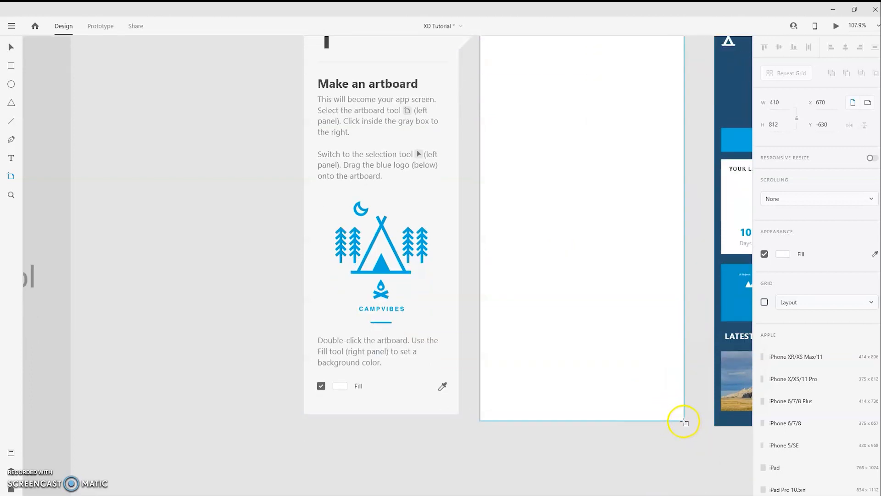
pyautogui.scroll(2, 592, 297)
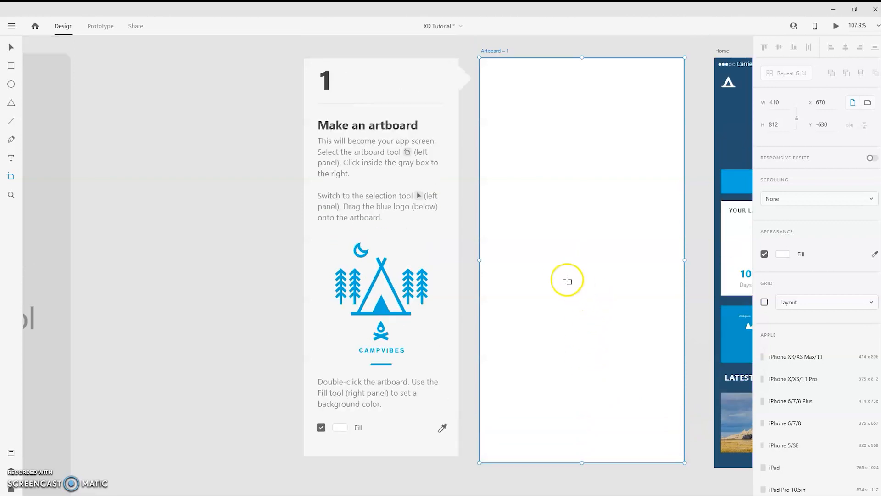
pyautogui.scroll(-2, 411, 301)
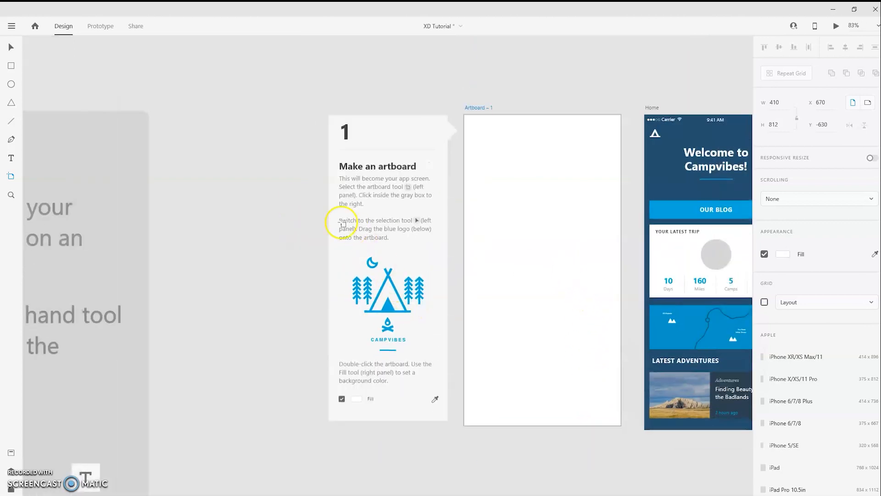
pyautogui.scroll(2, 441, 245)
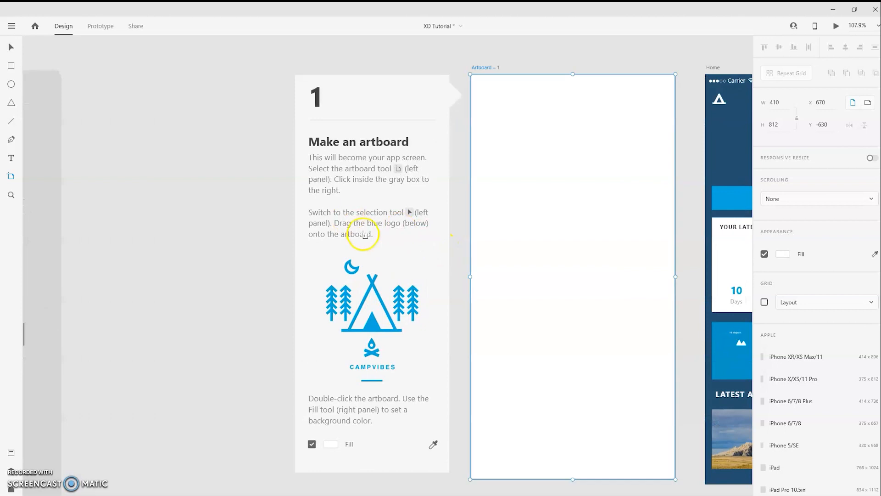
# Step: Move the blue Campvibes logo from the step 1 card onto the middle of the new artboard
pyautogui.click(12, 48)
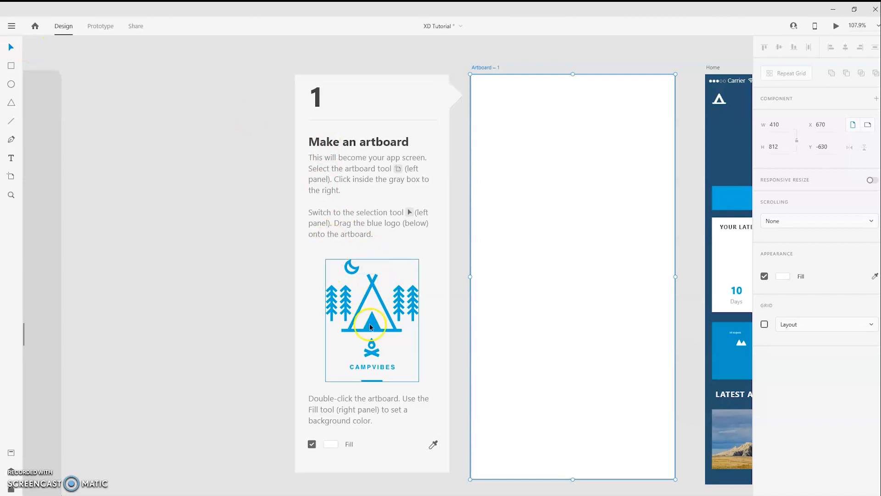
pyautogui.moveTo(370, 324); pyautogui.dragTo(577, 271)
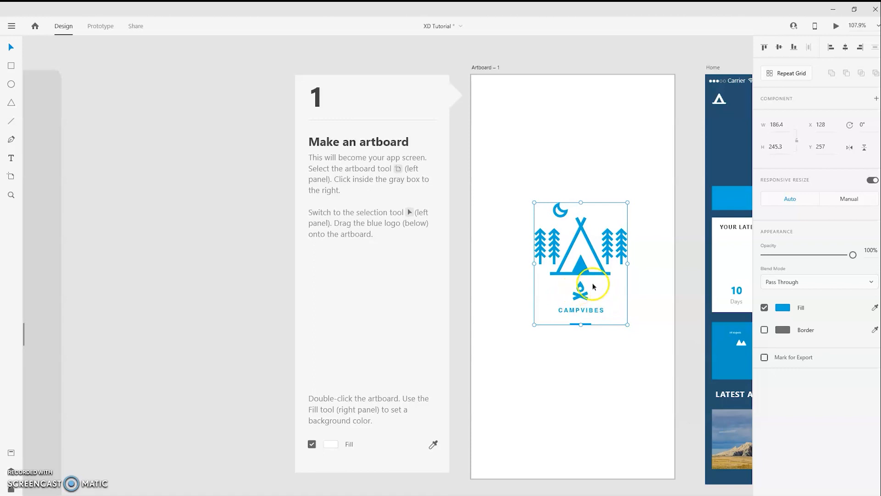
pyautogui.click(593, 284)
pyautogui.click(589, 264)
pyautogui.click(503, 94)
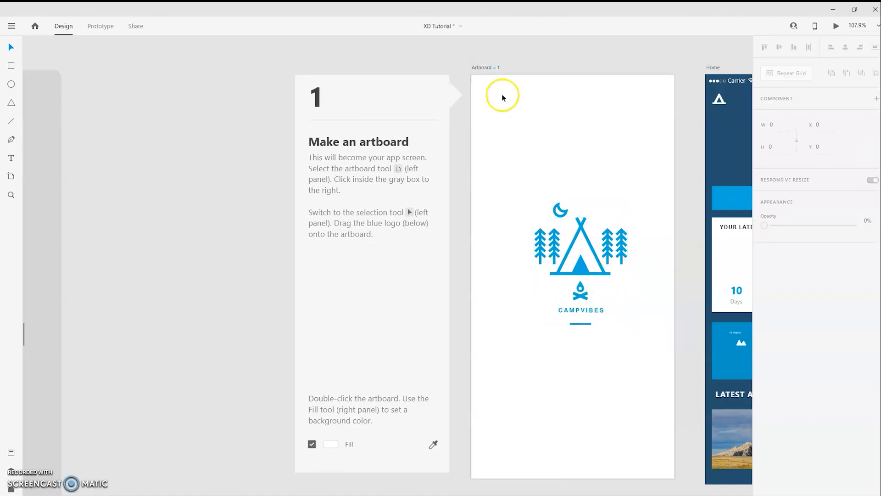
# Step: Set the background fill of the artboard holding the Campvibes logo to purple #80316D
pyautogui.click(484, 71)
pyautogui.click(488, 82)
pyautogui.click(489, 69)
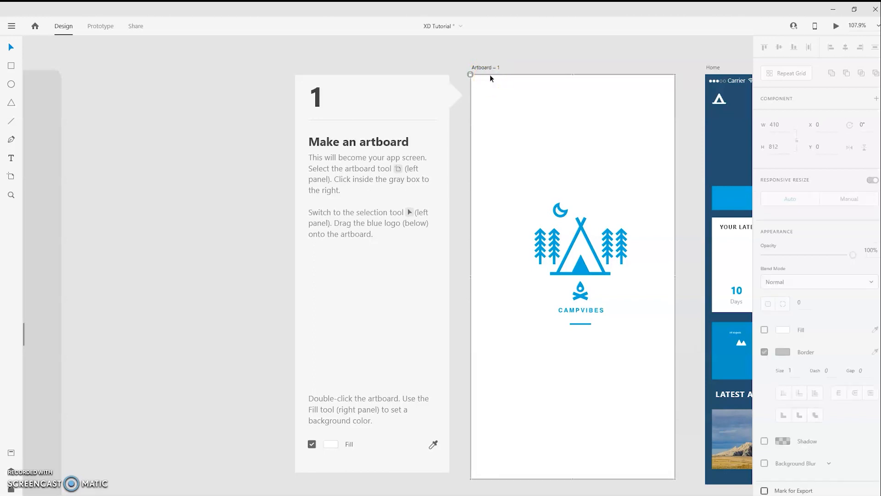
pyautogui.click(487, 68)
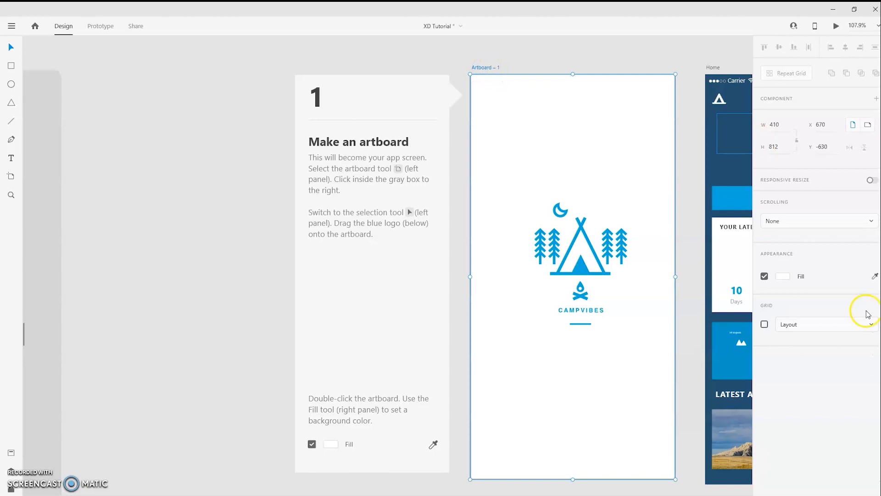
pyautogui.click(871, 278)
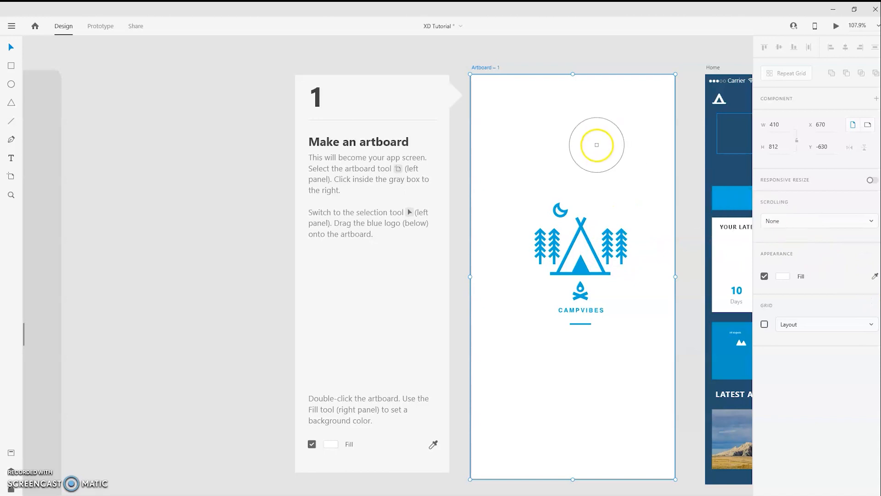
pyautogui.click(798, 276)
pyautogui.click(782, 276)
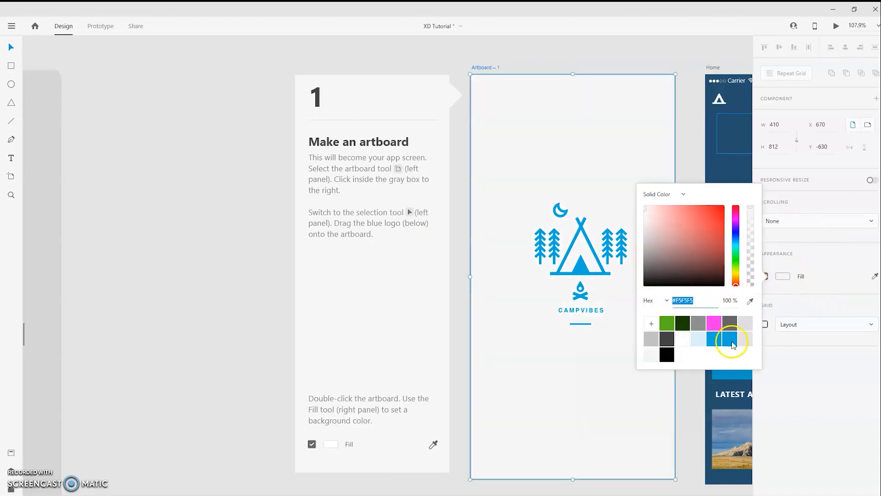
pyautogui.click(751, 300)
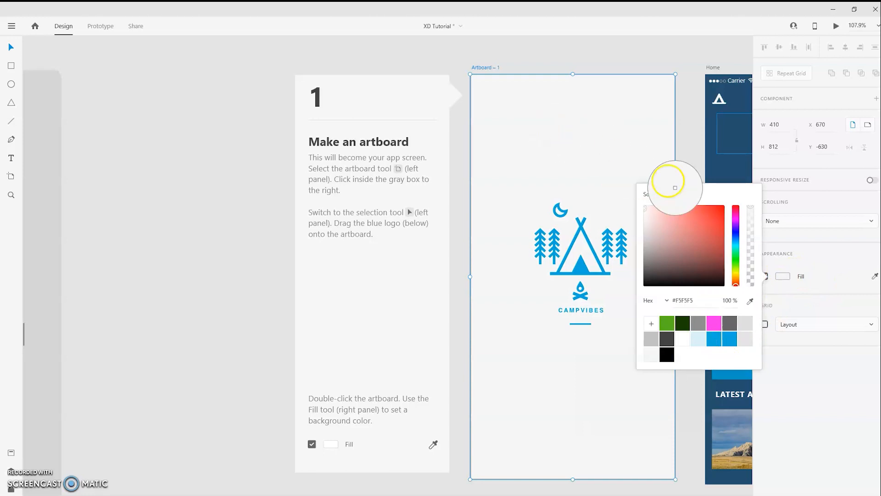
pyautogui.click(704, 228)
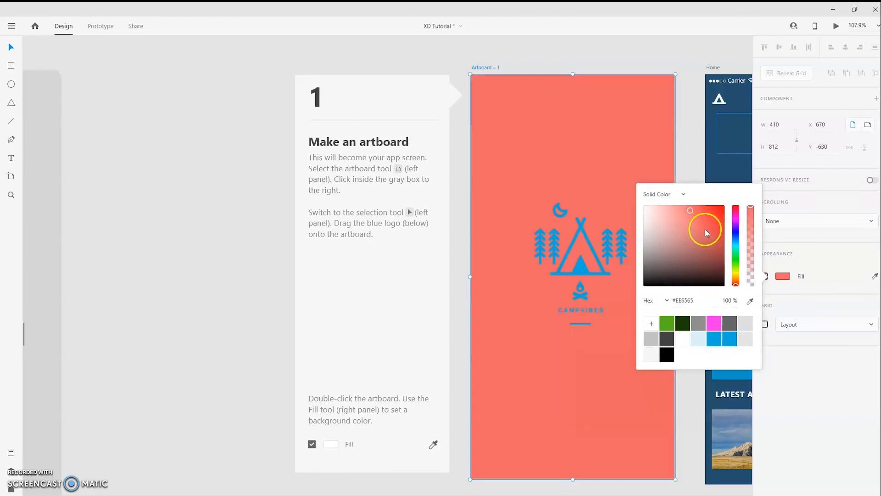
pyautogui.moveTo(682, 231)
pyautogui.mouseDown()
pyautogui.moveTo(712, 229)
pyautogui.moveTo(713, 252)
pyautogui.moveTo(694, 249)
pyautogui.moveTo(735, 233)
pyautogui.moveTo(735, 271)
pyautogui.moveTo(736, 215)
pyautogui.mouseUp()
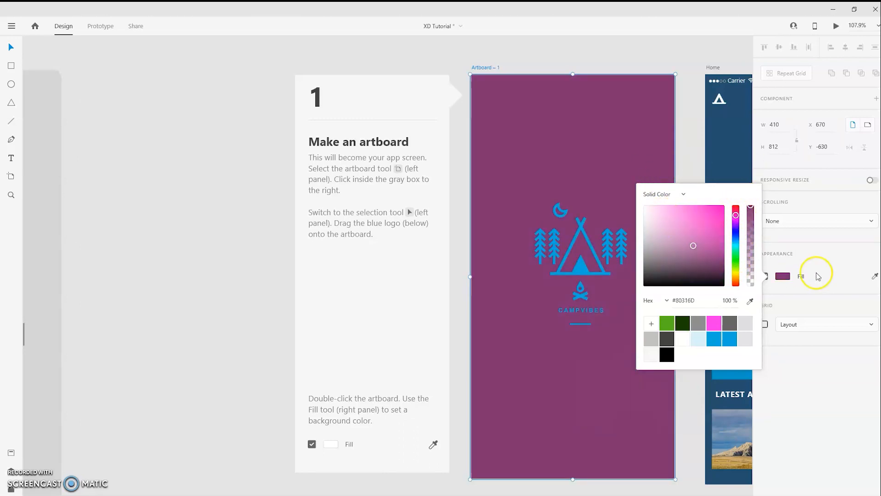
pyautogui.click(842, 265)
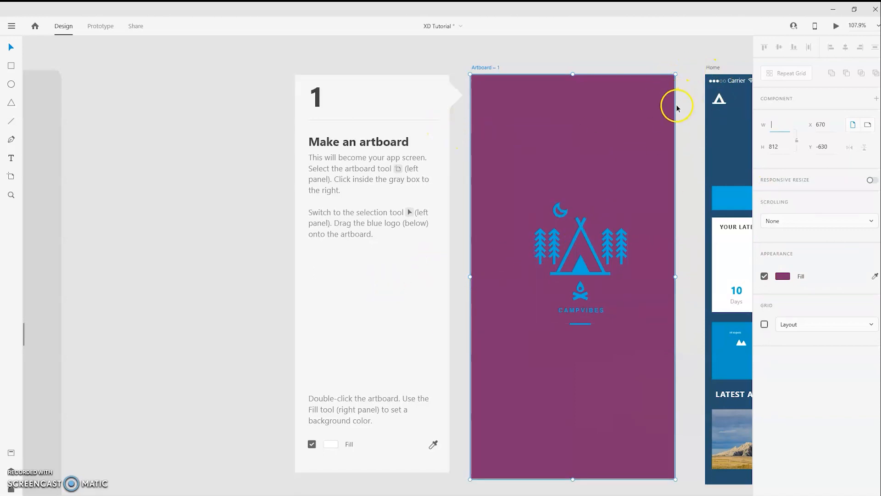
pyautogui.press('BackSpace')
# Step: Bring the Add an image card and Home artboard into view, and open the tutorial-images folder inside Pictures in File Explorer
pyautogui.moveTo(689, 122); pyautogui.dragTo(376, 127)
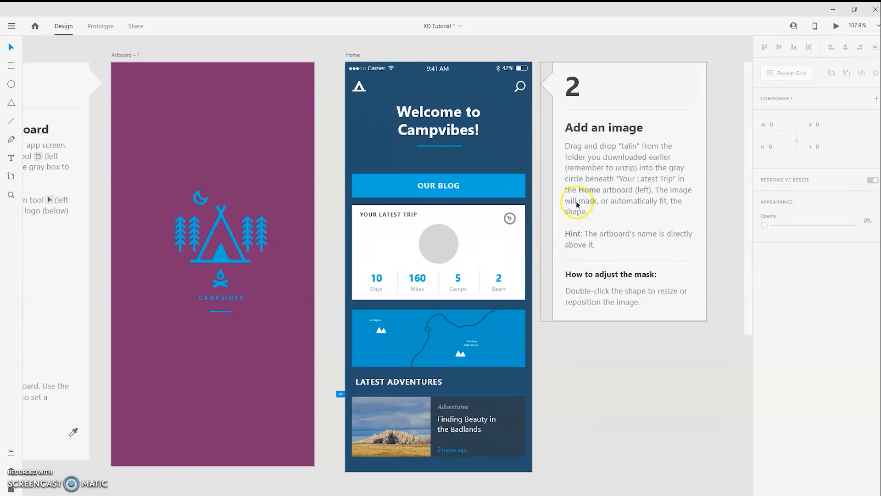
pyautogui.moveTo(716, 138); pyautogui.dragTo(643, 143)
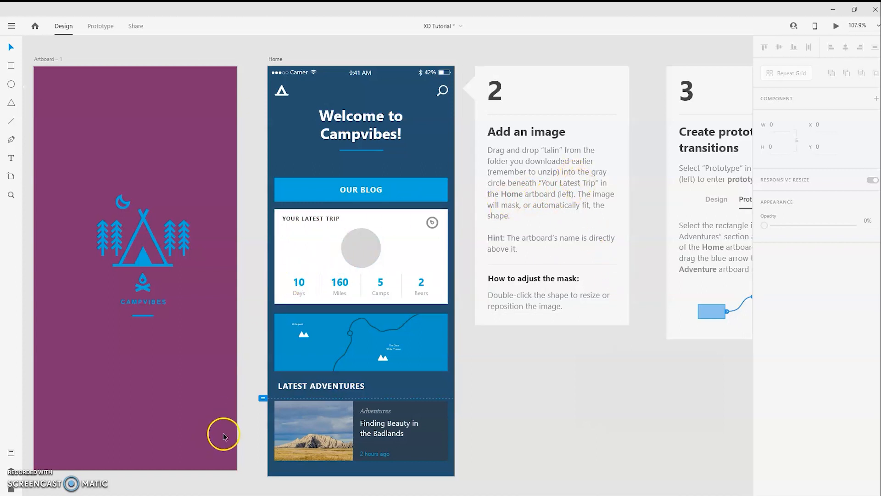
pyautogui.moveTo(207, 493)
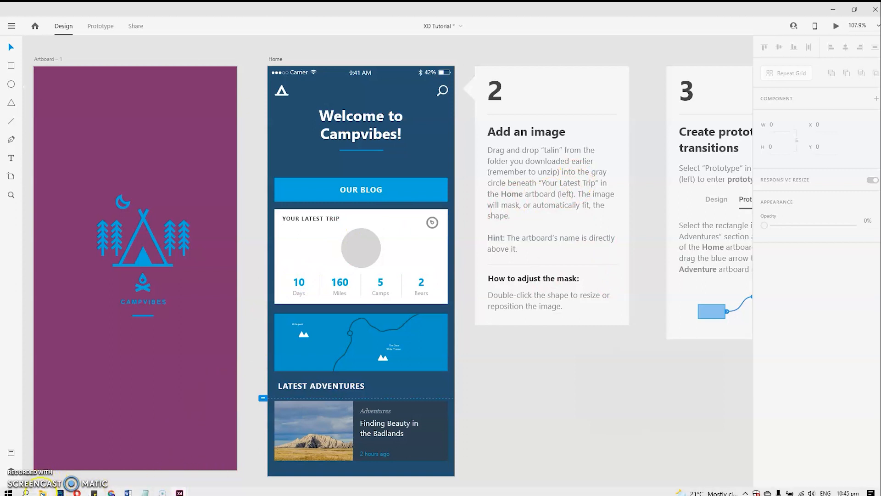
pyautogui.click(42, 492)
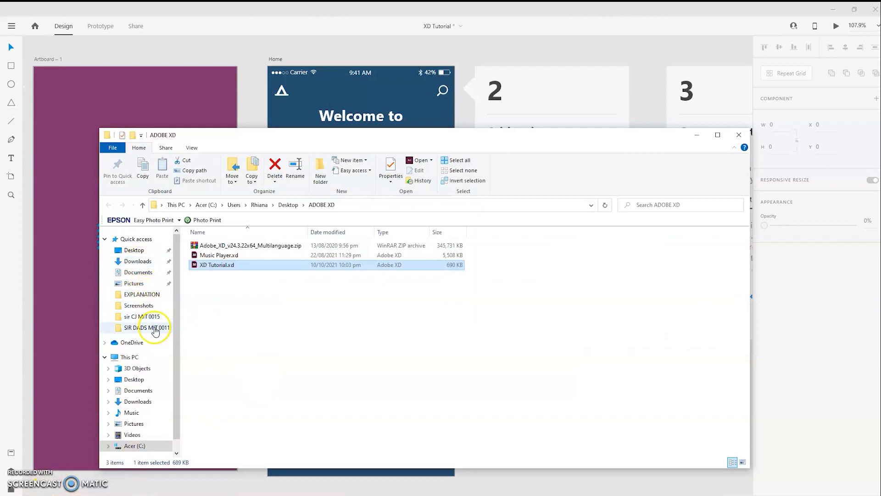
pyautogui.click(146, 283)
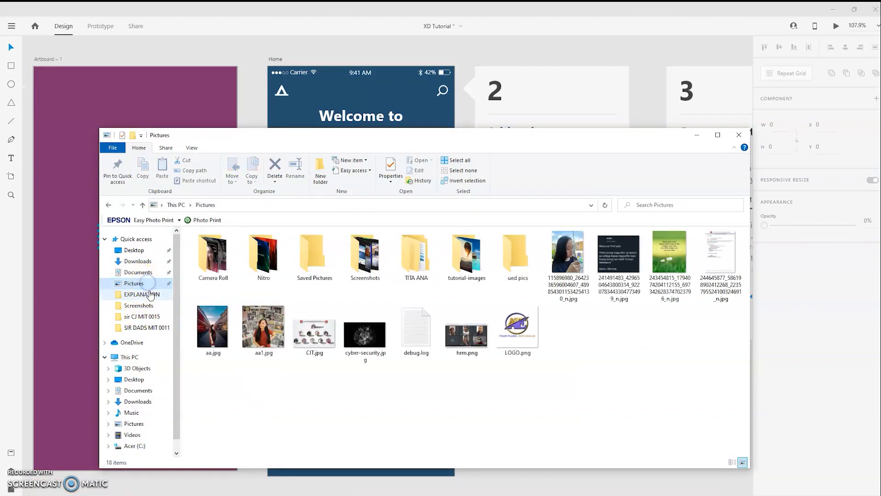
pyautogui.doubleClick(459, 269)
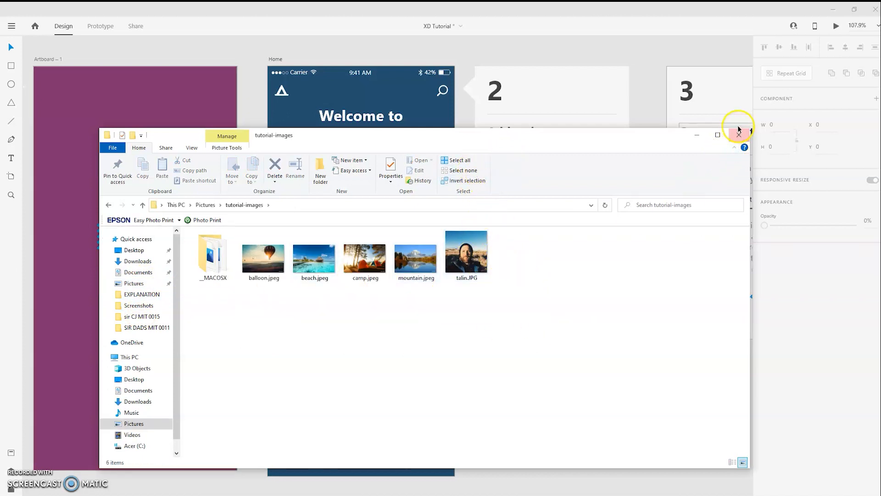
# Step: Place talin.JPG from the tutorial-images folder into the gray circle beneath Your Latest Trip on the Home artboard, keeping both windows in view
pyautogui.moveTo(749, 202); pyautogui.dragTo(430, 214)
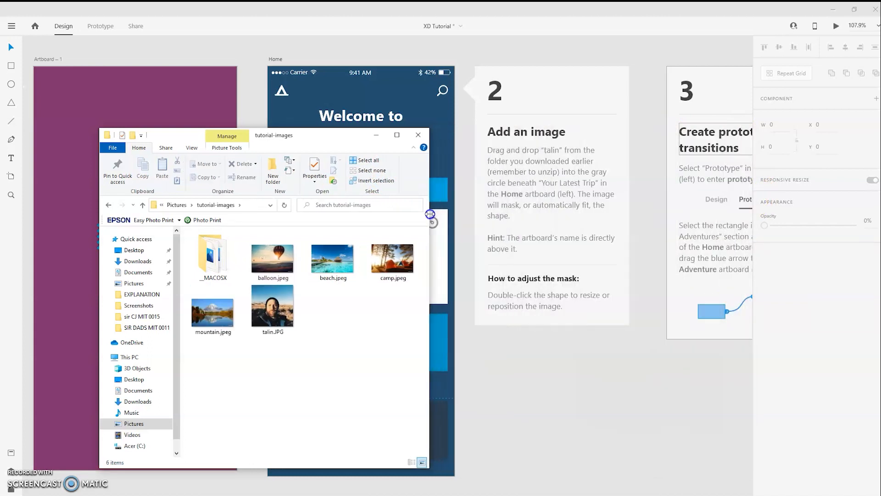
pyautogui.moveTo(314, 137); pyautogui.dragTo(148, 100)
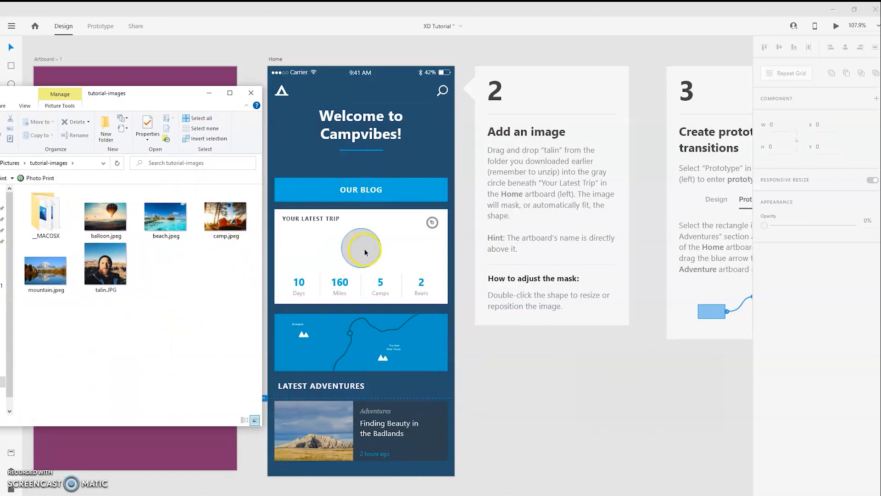
pyautogui.moveTo(105, 264); pyautogui.dragTo(308, 237)
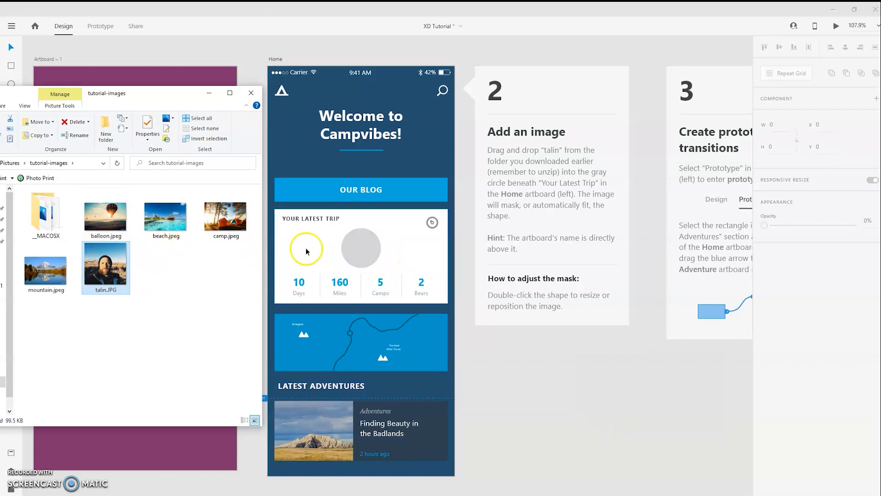
pyautogui.moveTo(105, 263); pyautogui.dragTo(318, 278)
pyautogui.moveTo(360, 257); pyautogui.dragTo(353, 261)
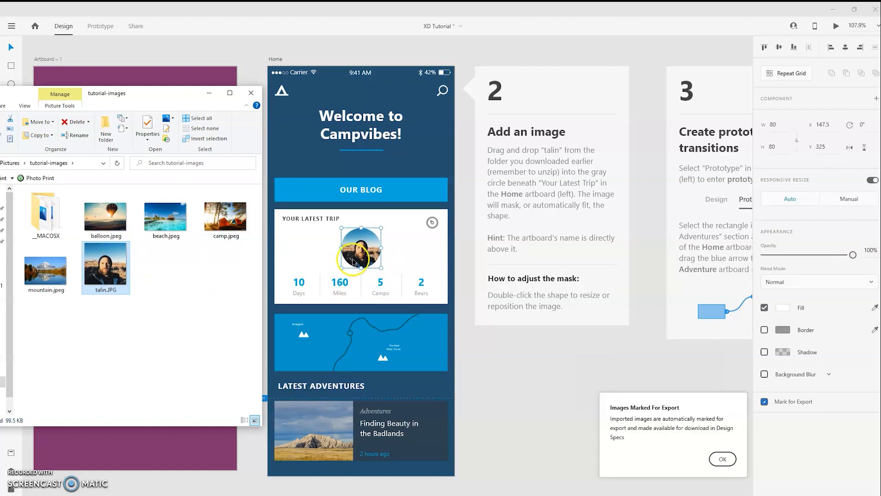
pyautogui.click(351, 240)
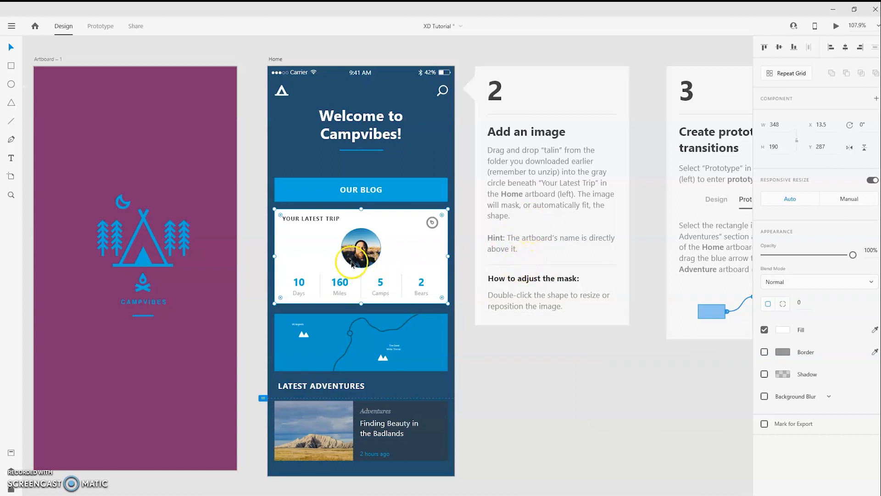
# Step: Adjust the talin photo inside its circular mask on the Your Latest Trip card, and deselect it
pyautogui.moveTo(347, 259); pyautogui.dragTo(367, 252)
pyautogui.doubleClick(365, 250)
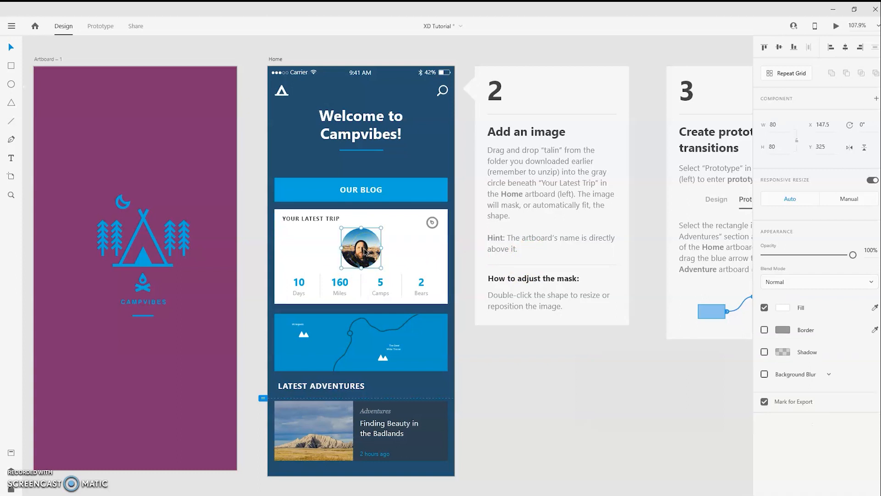
pyautogui.doubleClick(365, 251)
pyautogui.moveTo(383, 228); pyautogui.dragTo(363, 246)
pyautogui.click(405, 255)
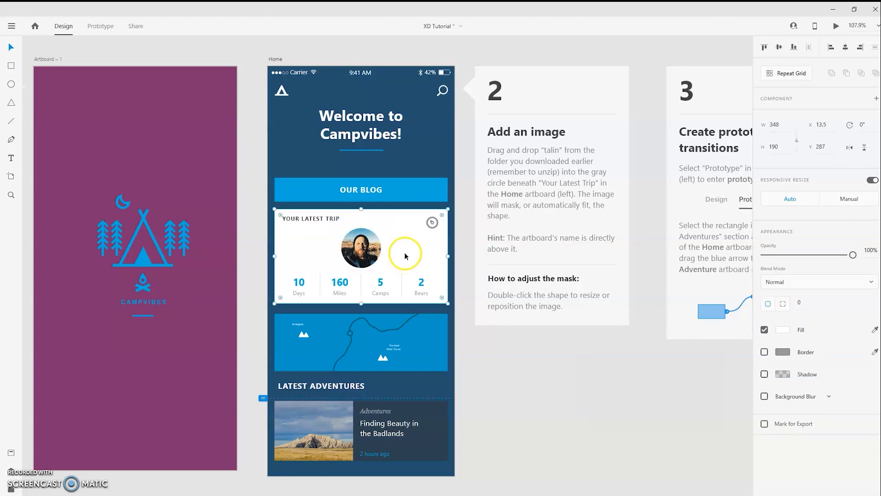
pyautogui.click(527, 370)
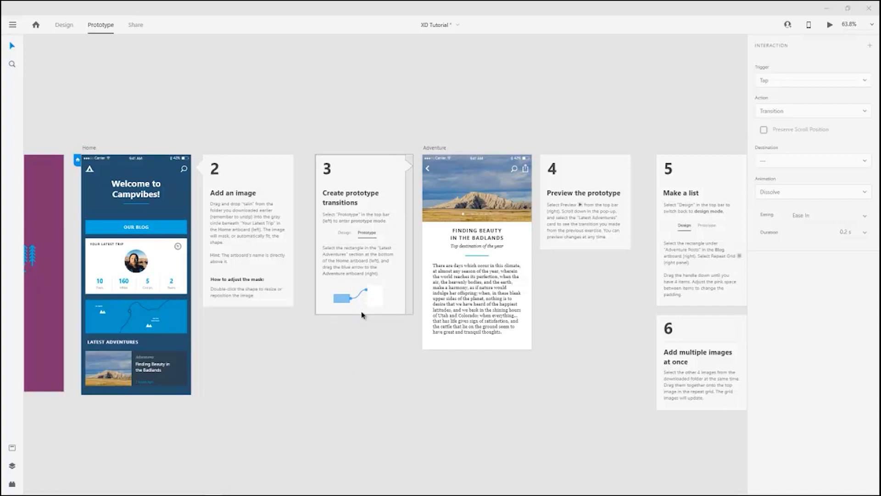
# Step: In prototype mode, link the Finding Beauty in the Badlands card under Latest Adventures on Home to the Adventure artboard
pyautogui.click(401, 228)
pyautogui.hotkey('ctrl', '3')
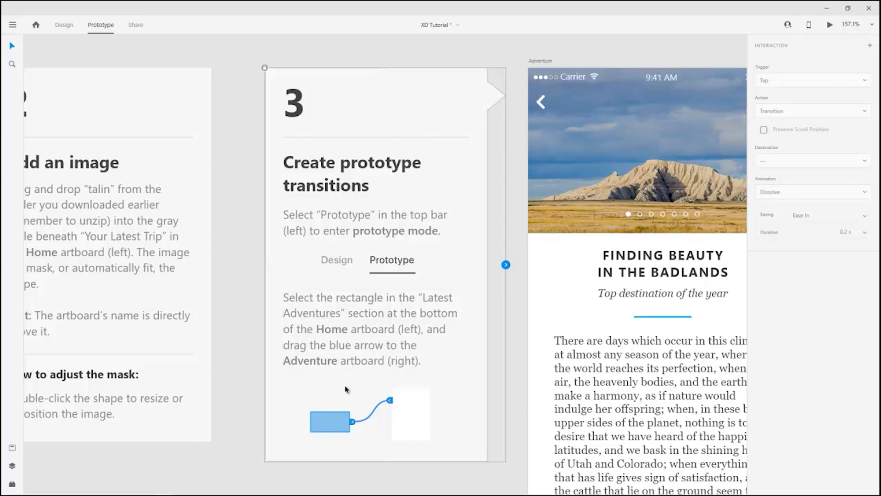
pyautogui.scroll(-5, 345, 390)
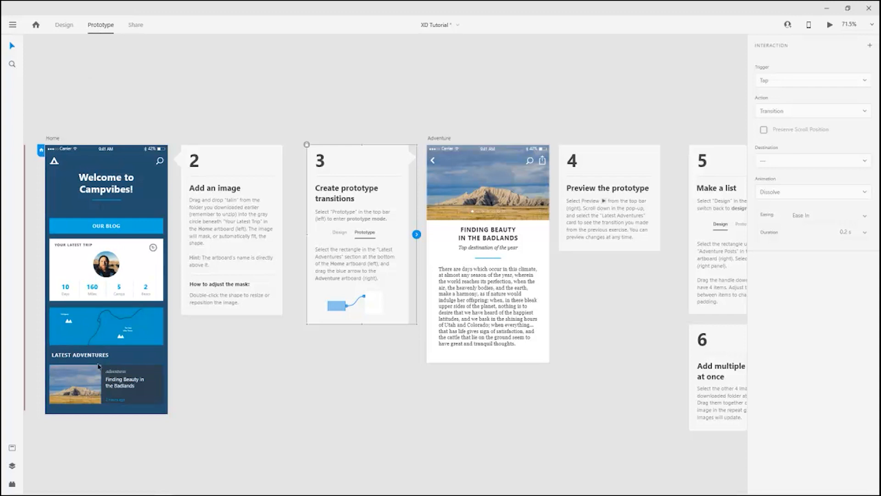
pyautogui.click(90, 390)
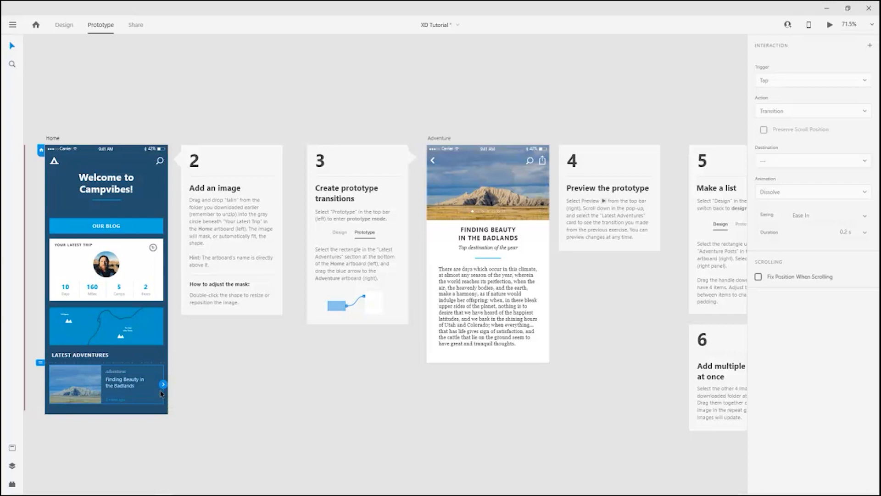
pyautogui.moveTo(164, 385); pyautogui.dragTo(426, 184)
pyautogui.moveTo(163, 387); pyautogui.dragTo(428, 223)
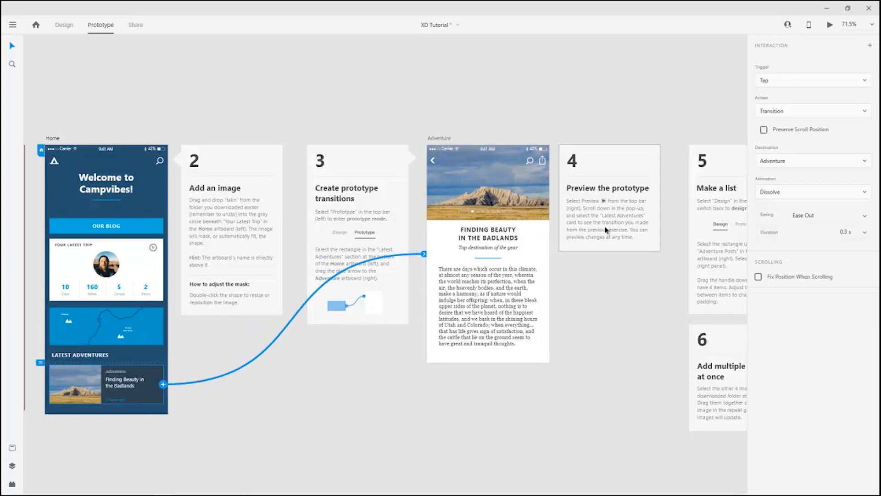
# Step: Read the Preview the prototype card, test the Latest Adventures card's transition in the preview, and close the preview
pyautogui.scroll(5, 598, 257)
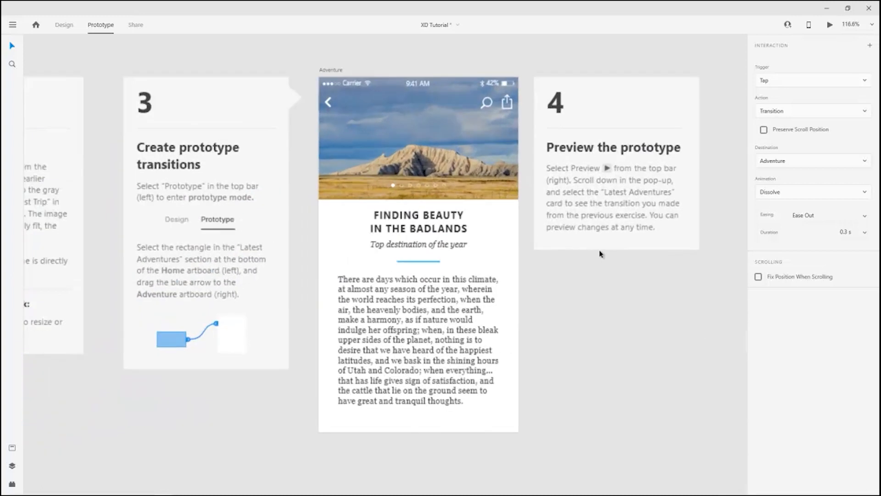
pyautogui.scroll(2, 630, 276)
pyautogui.moveTo(647, 323); pyautogui.dragTo(480, 347)
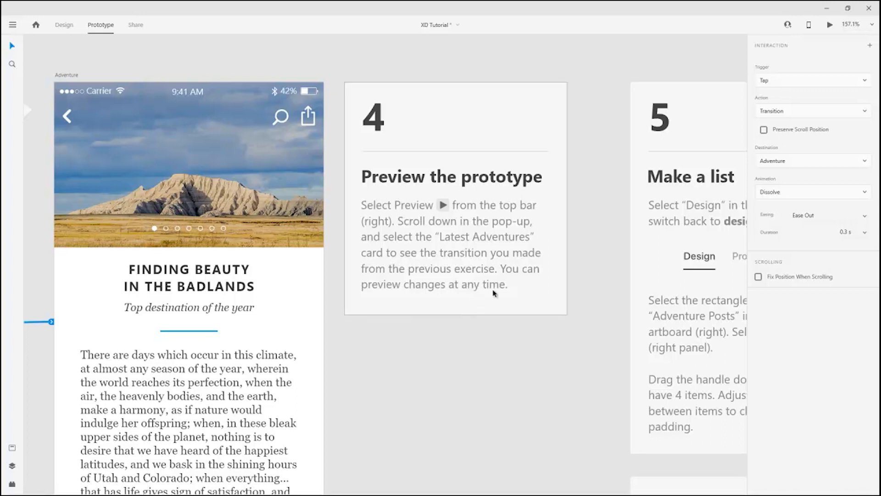
pyautogui.click(830, 25)
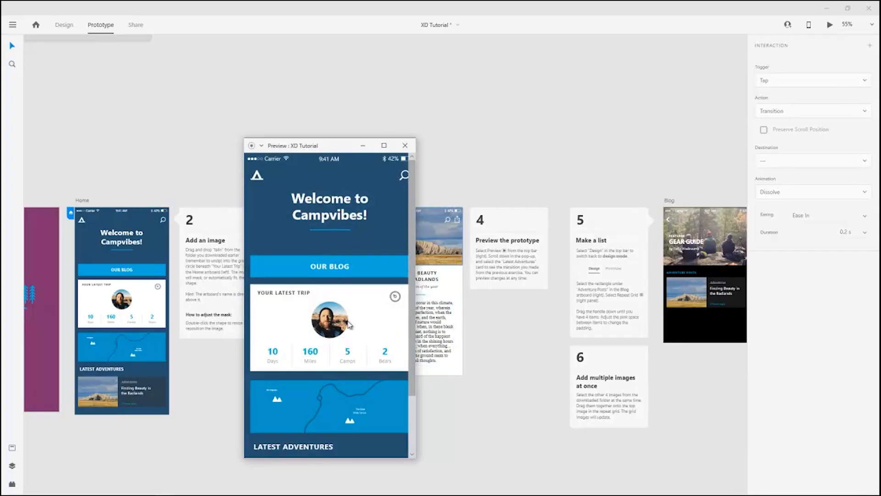
pyautogui.scroll(-2, 348, 323)
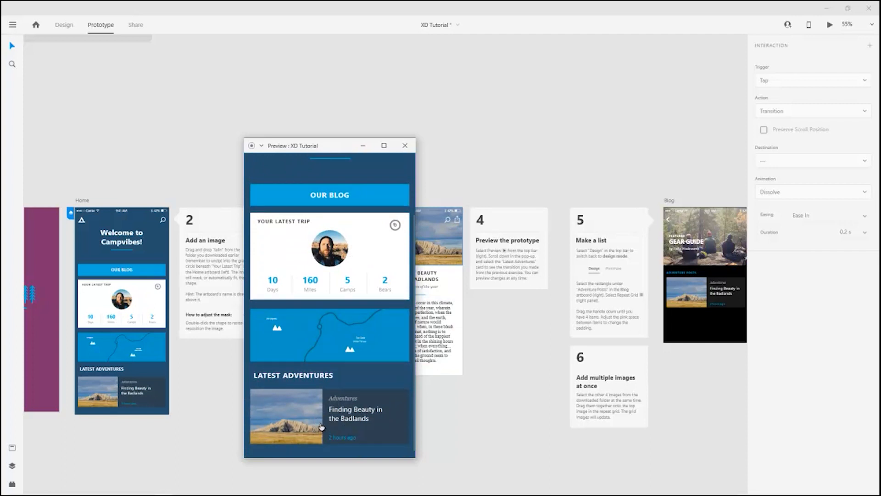
pyautogui.moveTo(337, 145); pyautogui.dragTo(444, 95)
pyautogui.click(404, 372)
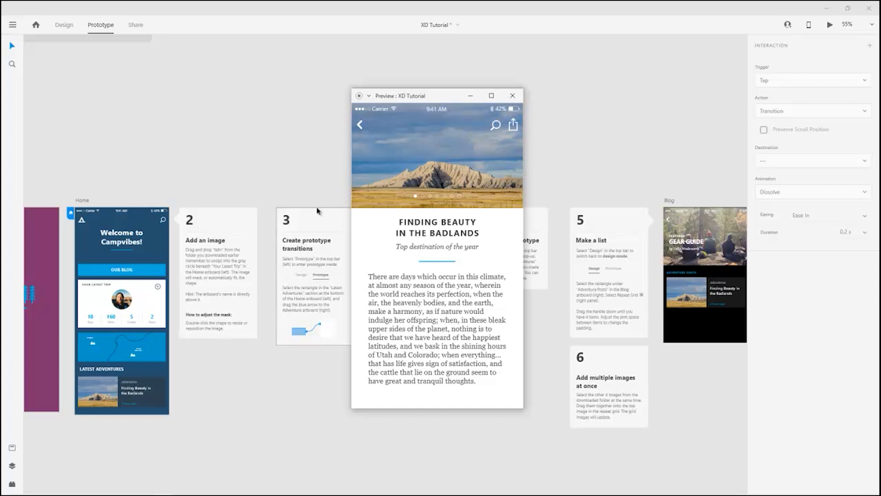
pyautogui.click(512, 96)
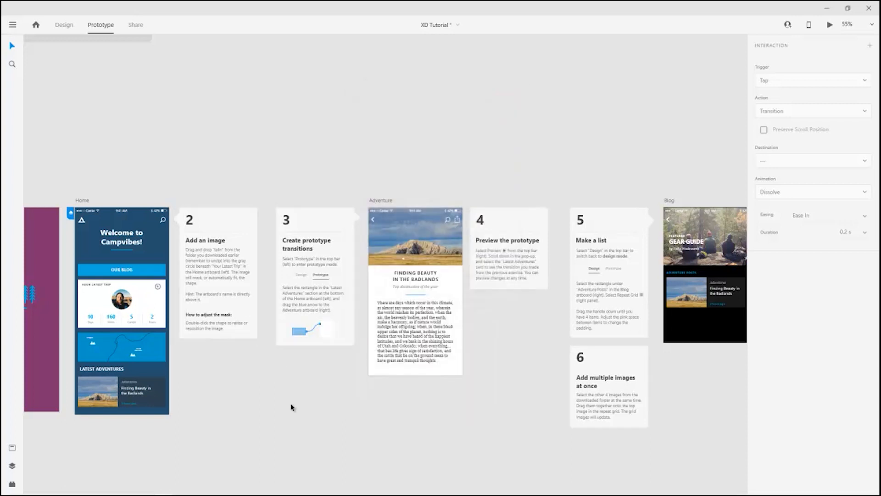
# Step: Run the preview again from the Home screen, open the Adventure screen through its Latest Adventures card, and close the preview
pyautogui.click(830, 27)
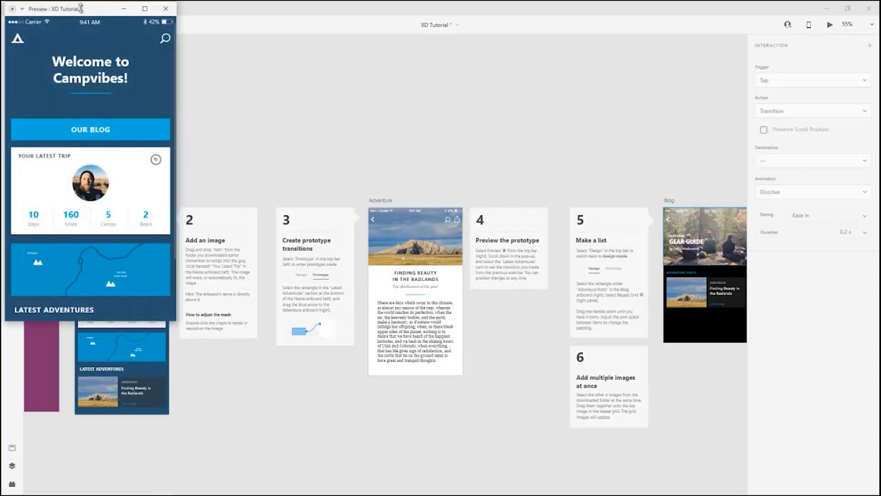
pyautogui.moveTo(113, 64); pyautogui.dragTo(584, 95)
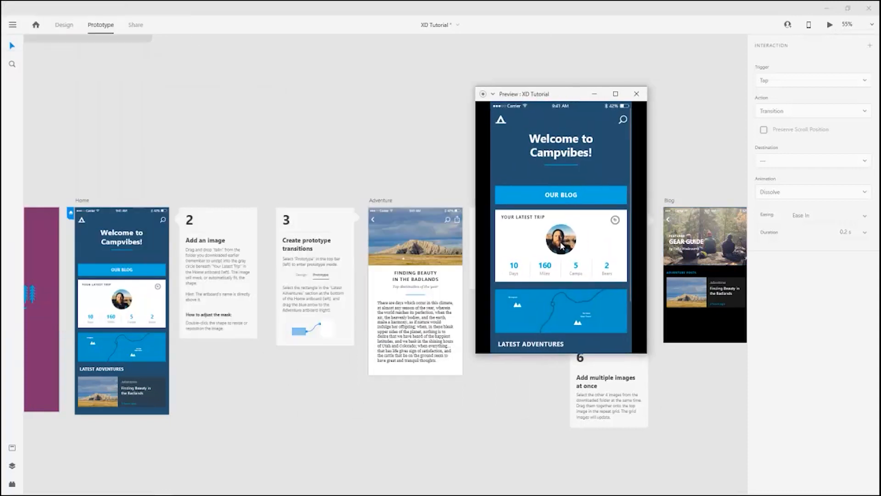
pyautogui.scroll(-3, 579, 270)
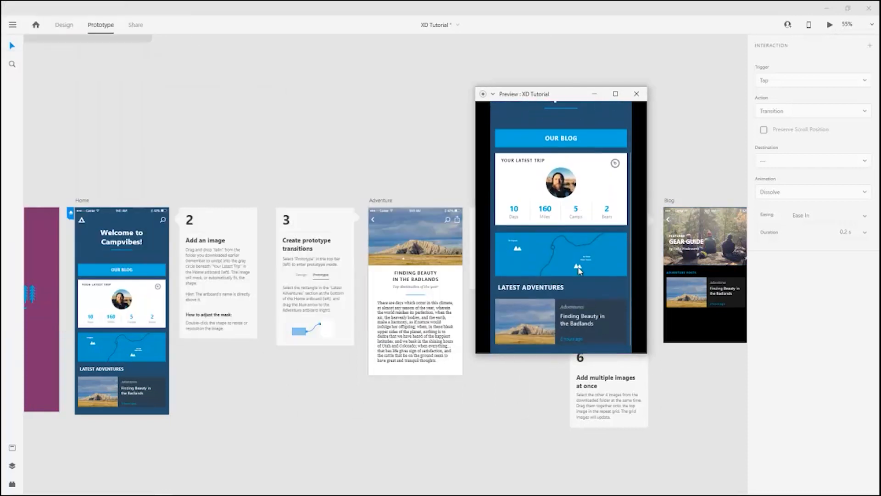
pyautogui.click(530, 317)
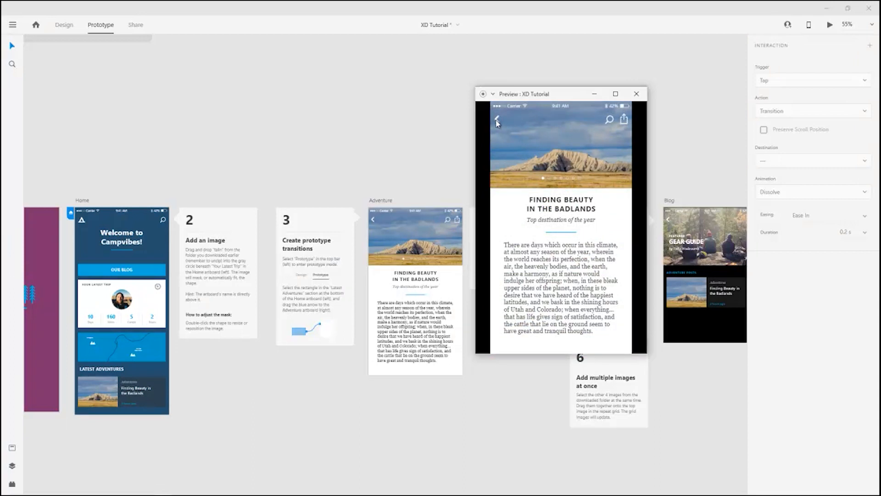
pyautogui.click(637, 93)
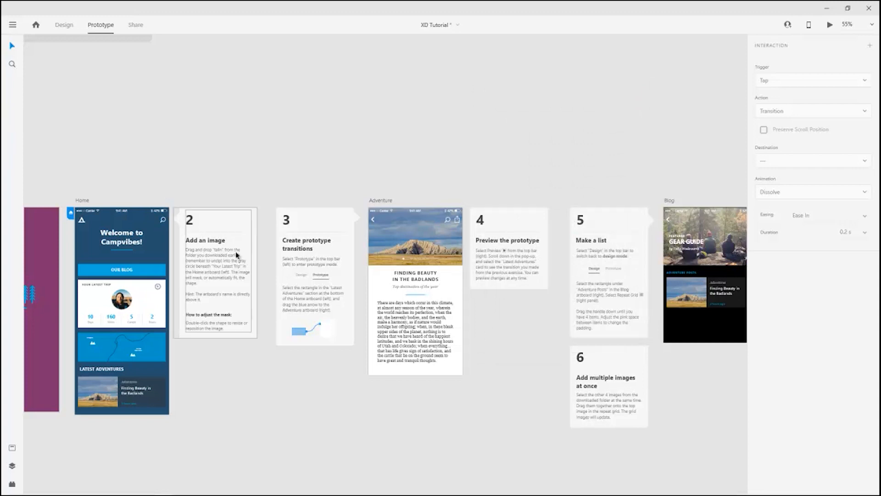
# Step: Link the back arrow on the Adventure artboard to the Home artboard
pyautogui.click(372, 223)
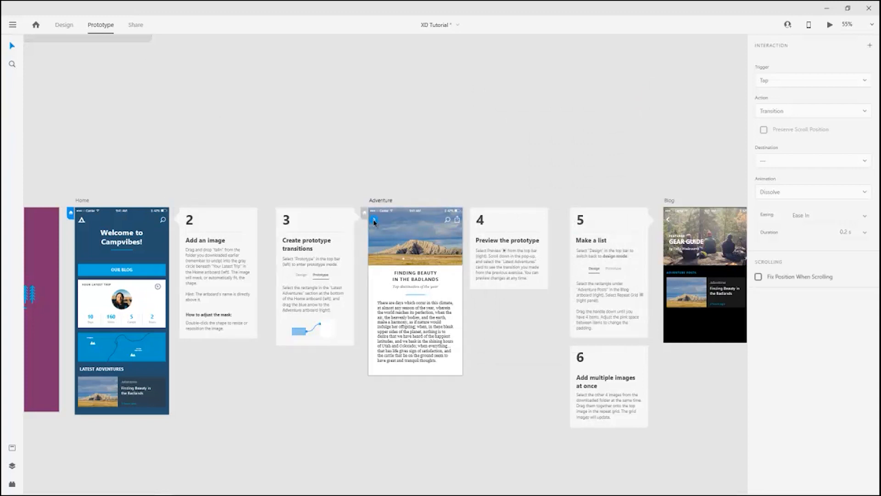
pyautogui.moveTo(373, 222); pyautogui.dragTo(172, 243)
pyautogui.moveTo(374, 219); pyautogui.dragTo(177, 309)
# Step: Test the round trip in the preview, opening the Adventure screen from Home and returning with its back arrow, and close the preview
pyautogui.click(829, 25)
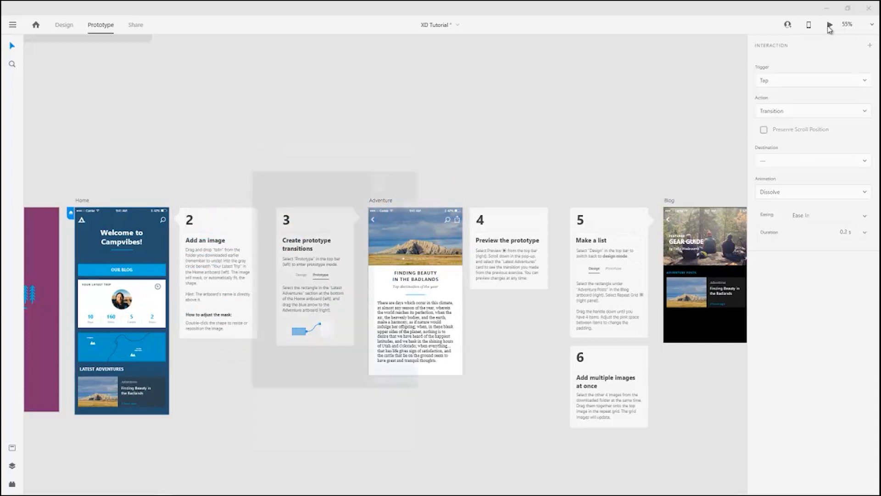
pyautogui.scroll(-3, 329, 405)
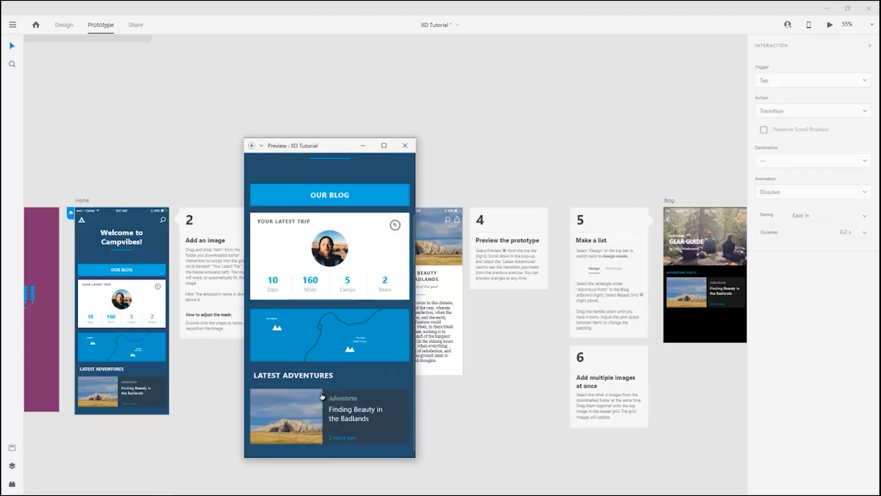
pyautogui.click(299, 413)
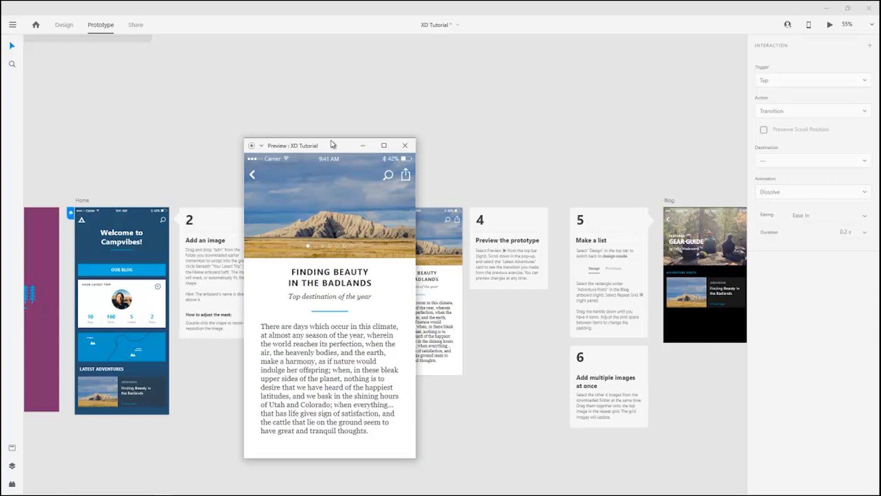
pyautogui.moveTo(331, 144); pyautogui.dragTo(571, 88)
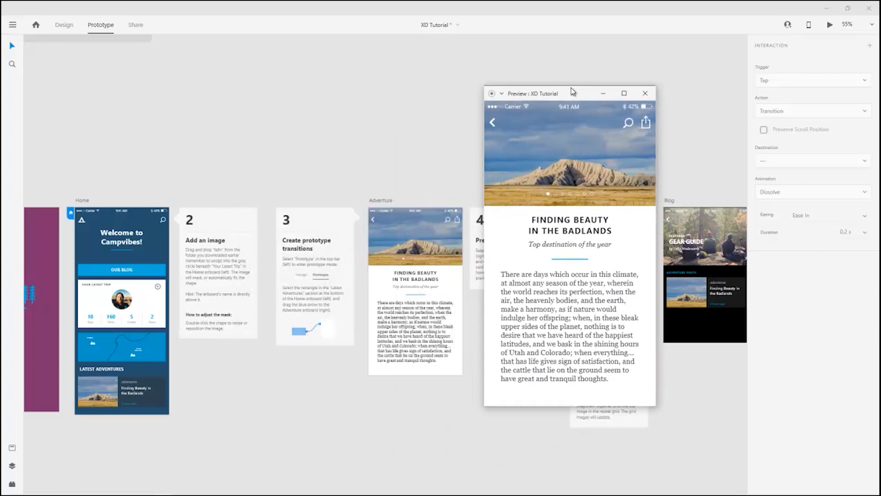
pyautogui.click(491, 121)
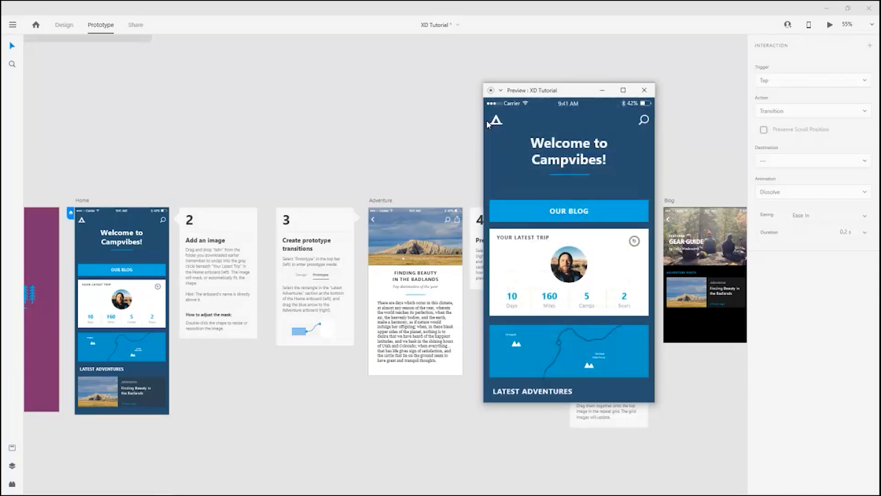
pyautogui.click(644, 90)
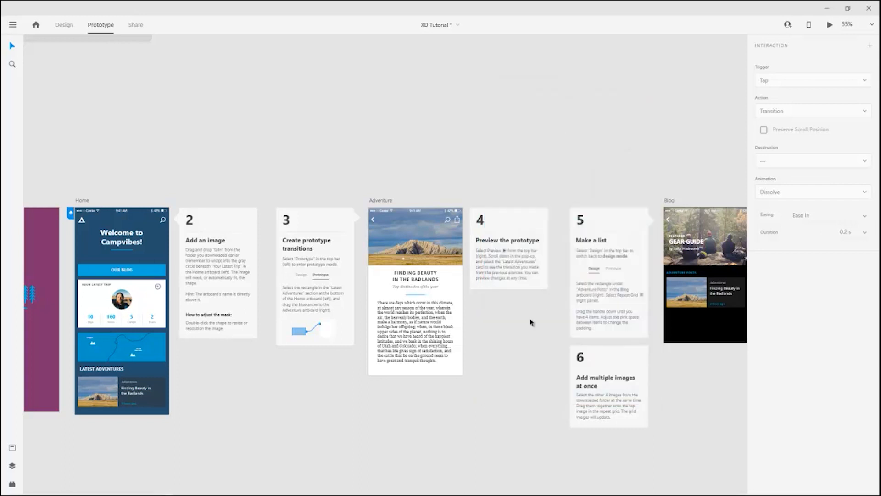
# Step: Switch back to design mode with the Make a list card and the whole Blog artboard in view
pyautogui.moveTo(530, 327); pyautogui.dragTo(384, 330)
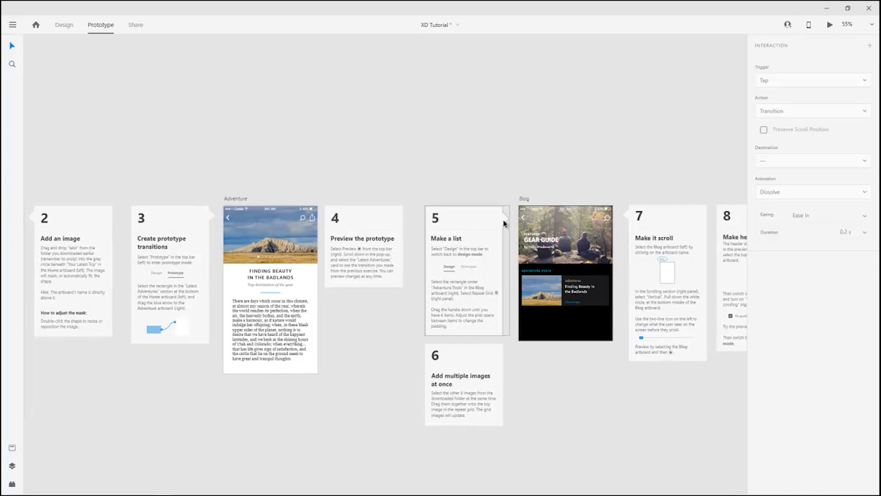
pyautogui.scroll(5, 503, 223)
pyautogui.click(491, 232)
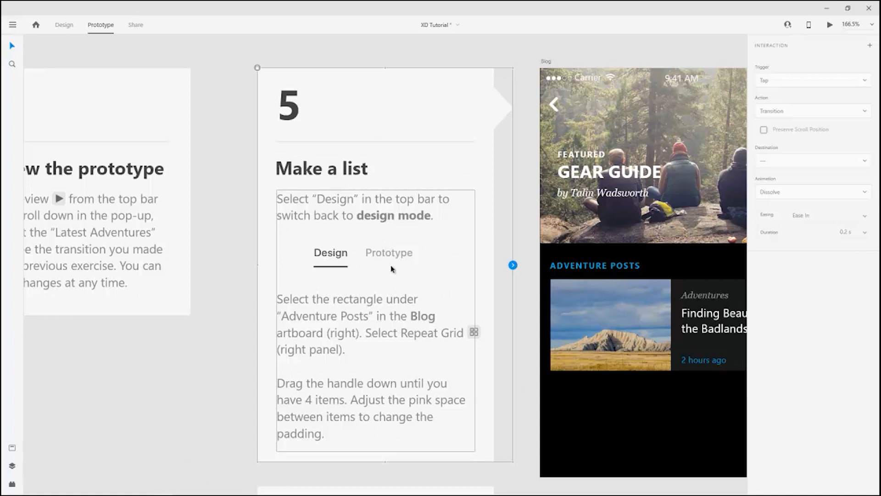
pyautogui.click(64, 25)
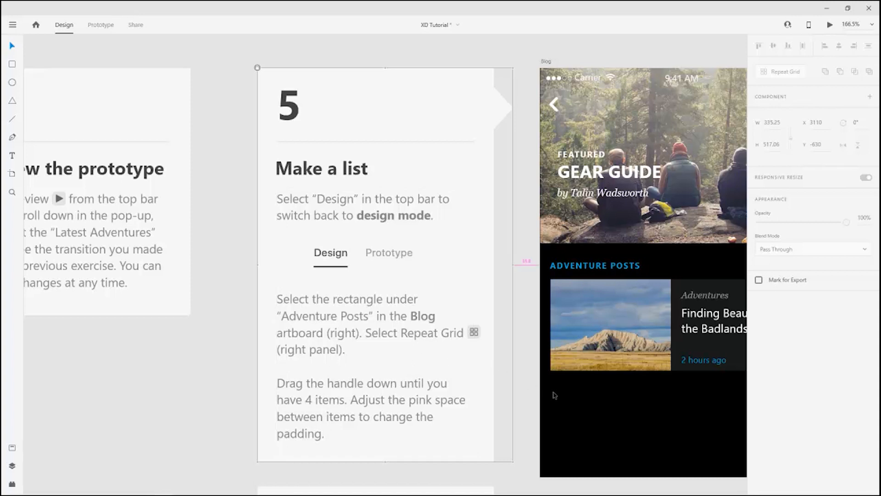
pyautogui.scroll(-3, 556, 395)
pyautogui.moveTo(644, 119); pyautogui.dragTo(515, 156)
pyautogui.click(515, 477)
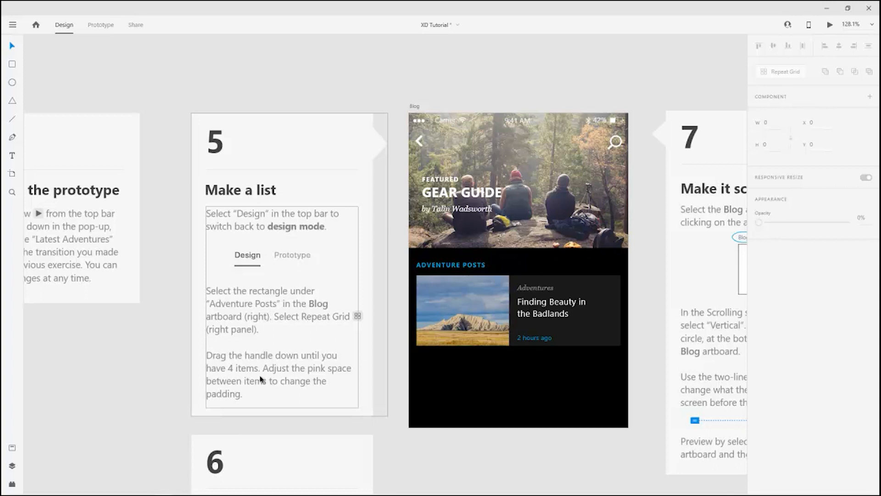
pyautogui.scroll(-1, 270, 389)
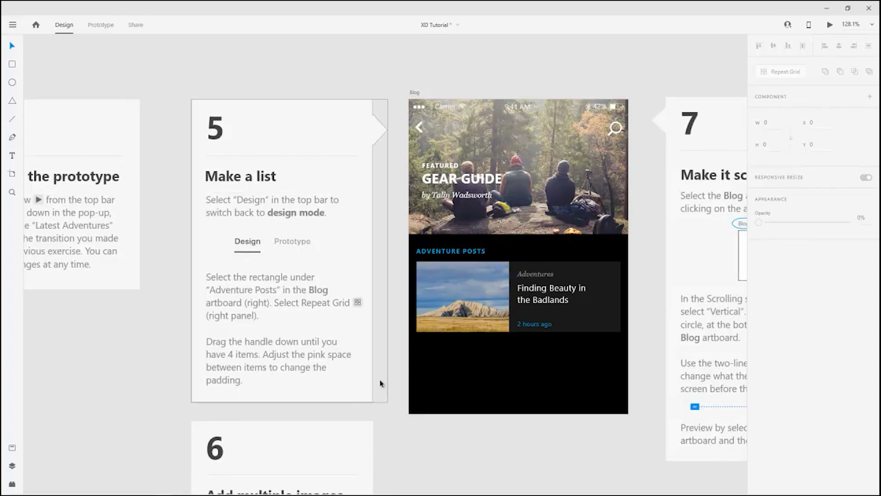
# Step: Turn the post card under Adventure Posts on the Blog artboard into a vertical repeat grid of four items
pyautogui.click(515, 316)
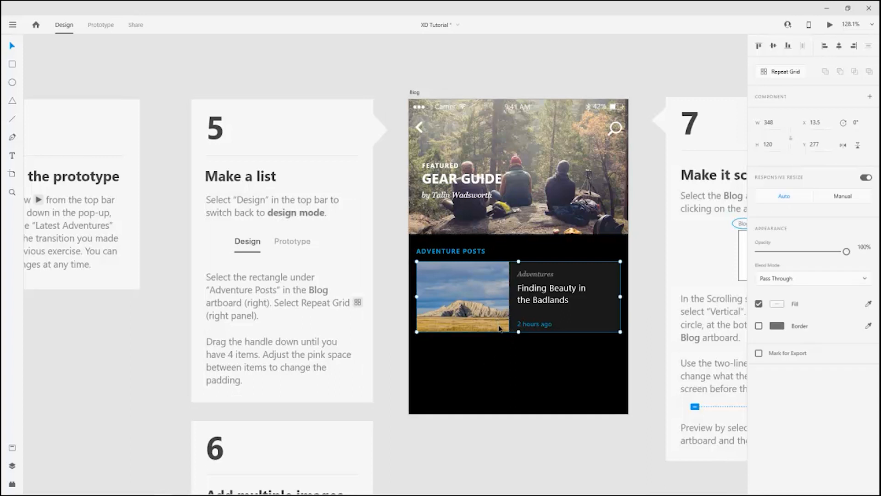
pyautogui.click(780, 72)
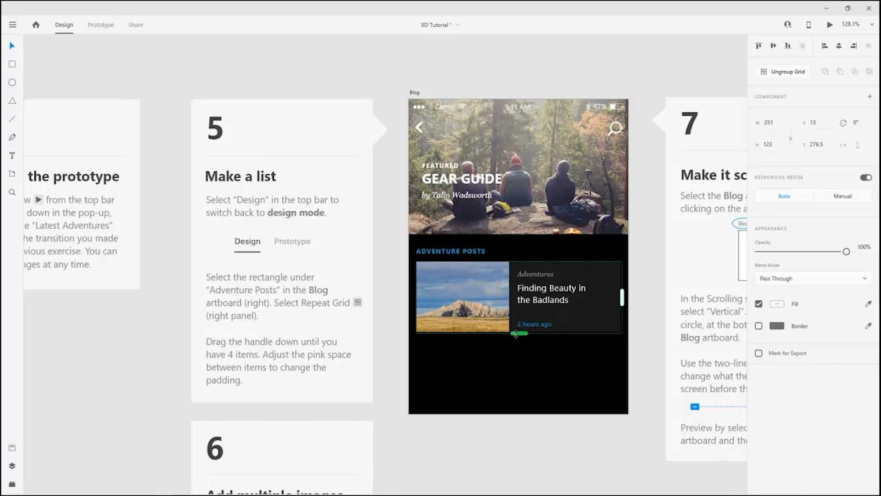
pyautogui.moveTo(519, 339); pyautogui.dragTo(508, 437)
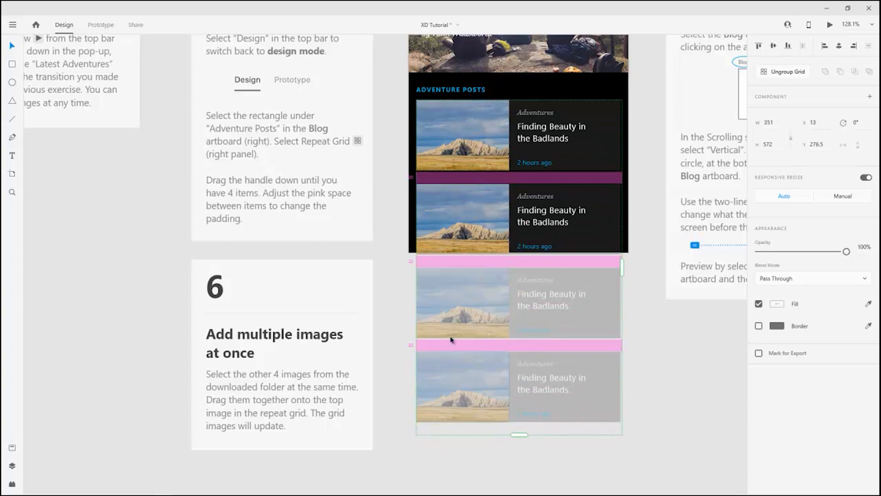
# Step: Fill the repeat grid's pictures with balloon.jpeg, beach.jpeg, camp.jpeg and mountain.jpeg from the tutorial-images folder
pyautogui.scroll(-1, 321, 262)
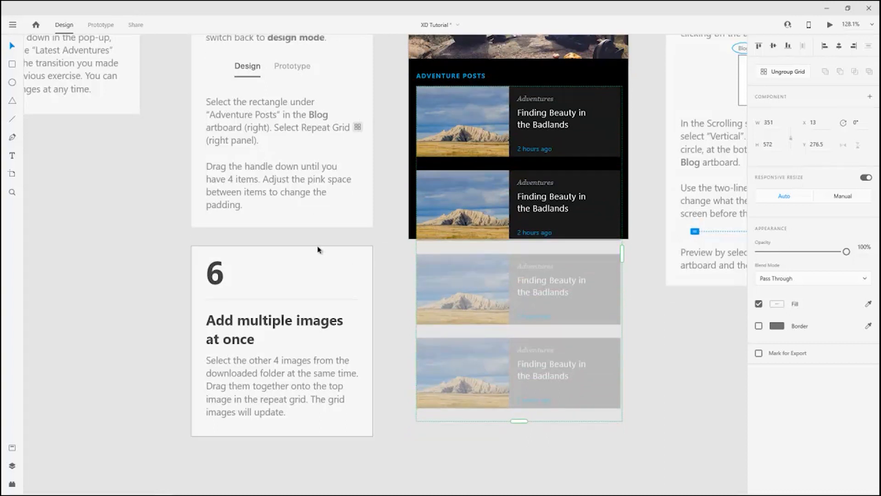
pyautogui.moveTo(121, 494)
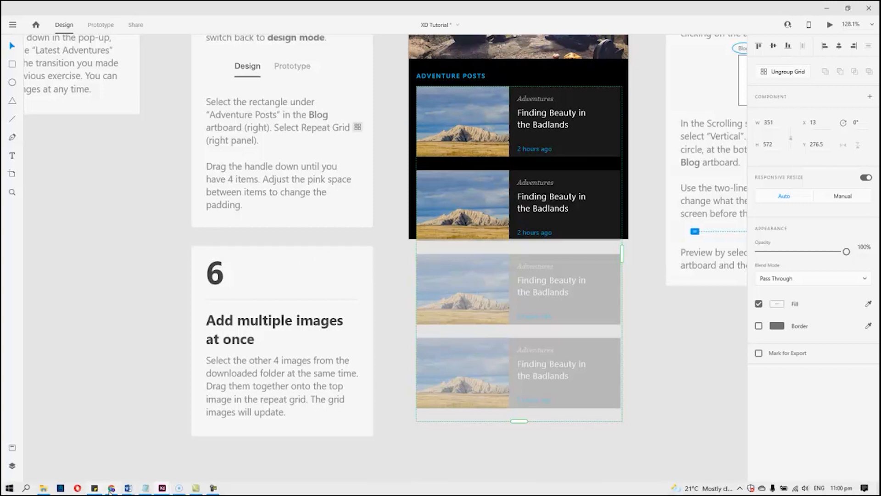
pyautogui.click(43, 490)
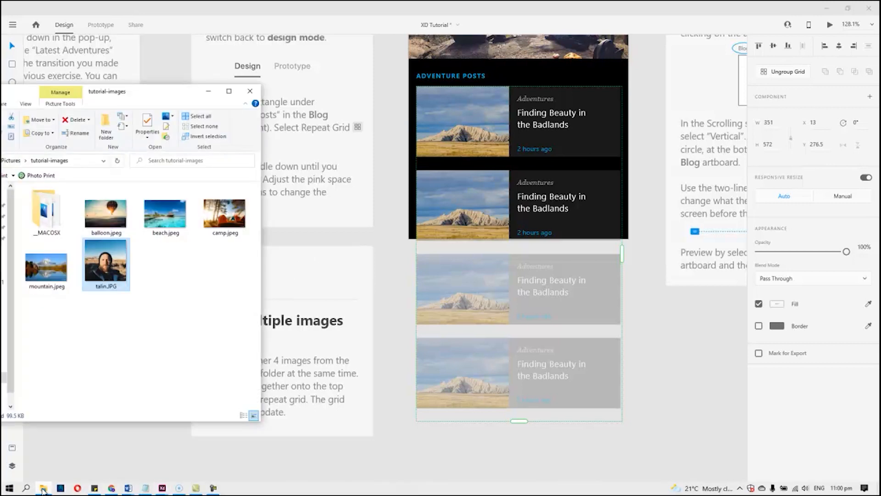
pyautogui.moveTo(161, 90); pyautogui.dragTo(229, 126)
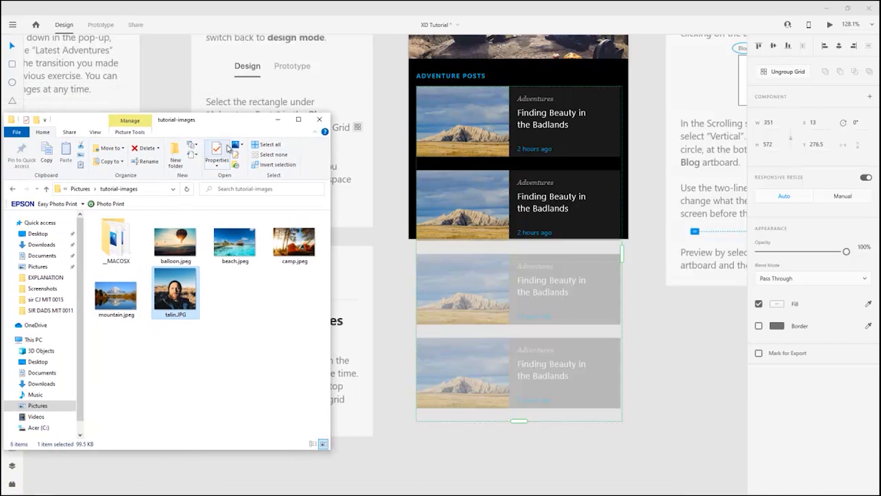
pyautogui.click(176, 242)
pyautogui.keyDown('ctrl'); pyautogui.click(235, 242); pyautogui.keyUp('ctrl')
pyautogui.keyDown('ctrl'); pyautogui.click(296, 243); pyautogui.keyUp('ctrl')
pyautogui.keyDown('ctrl'); pyautogui.click(116, 294); pyautogui.keyUp('ctrl')
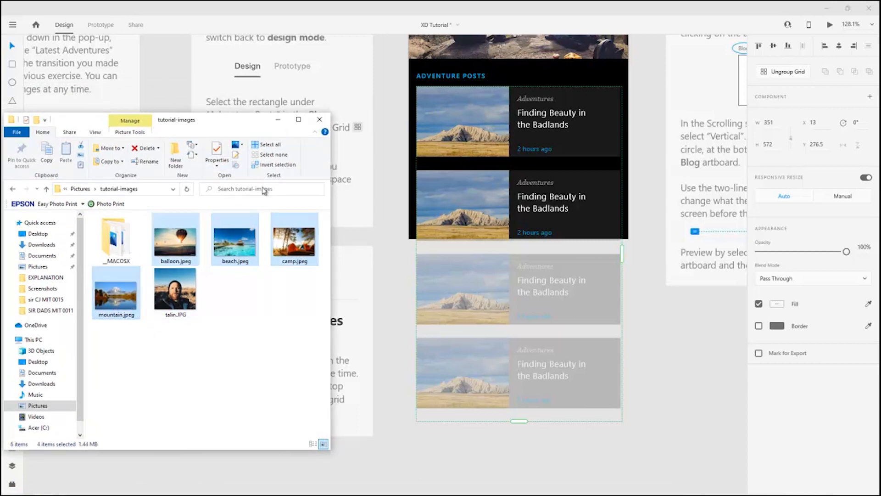
pyautogui.moveTo(193, 120); pyautogui.dragTo(120, 121)
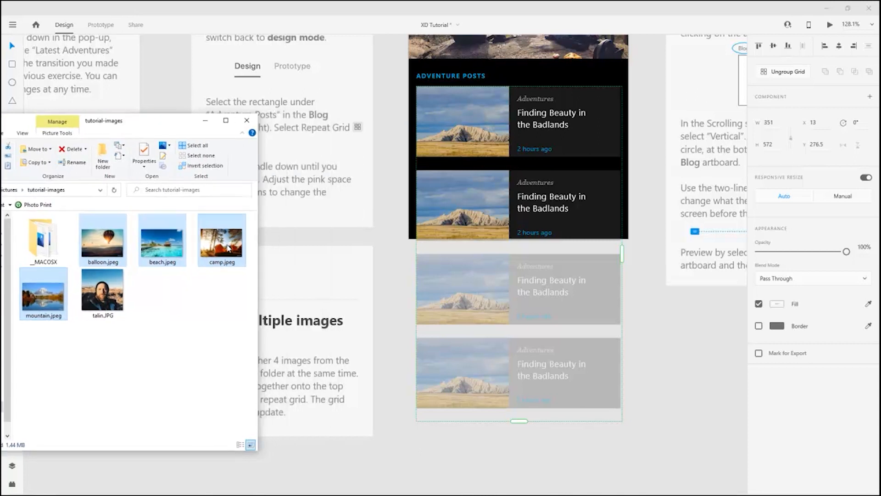
pyautogui.moveTo(397, 250); pyautogui.dragTo(480, 134)
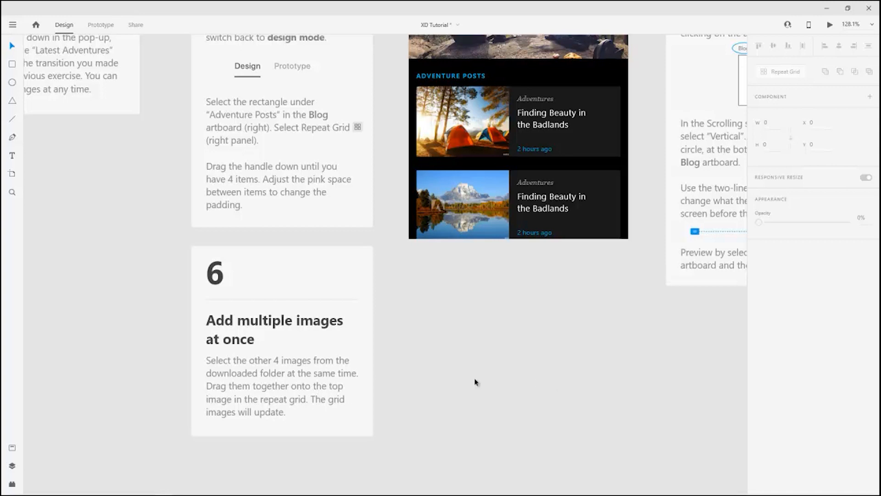
# Step: Set the Blog artboard's scrolling to Vertical, following the Make it scroll card
pyautogui.scroll(3, 473, 380)
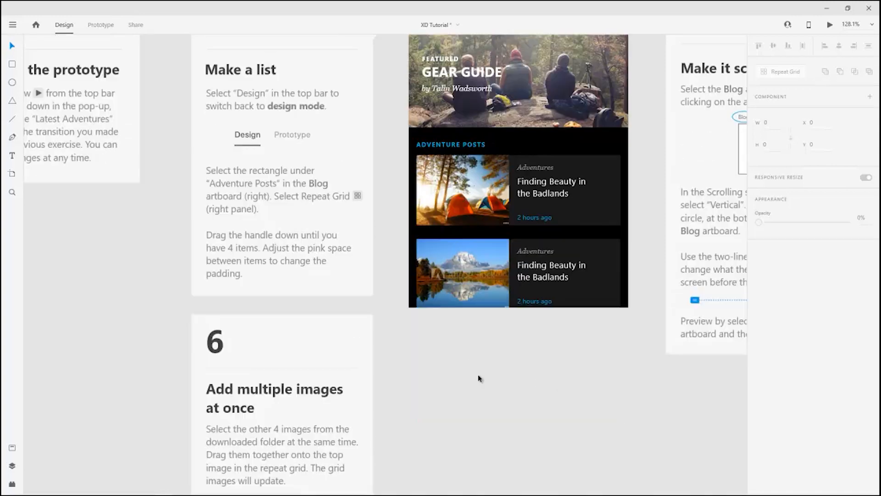
pyautogui.scroll(2, 480, 379)
pyautogui.moveTo(683, 441); pyautogui.dragTo(377, 491)
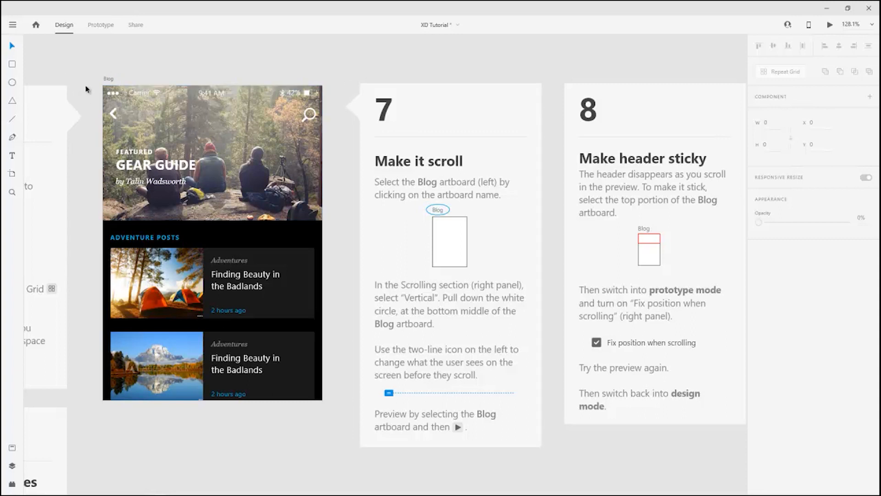
pyautogui.click(108, 80)
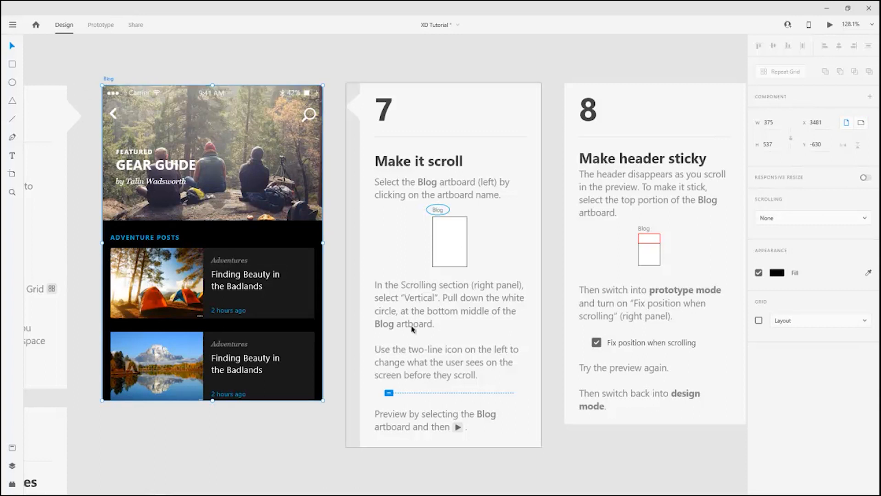
pyautogui.scroll(-1, 404, 358)
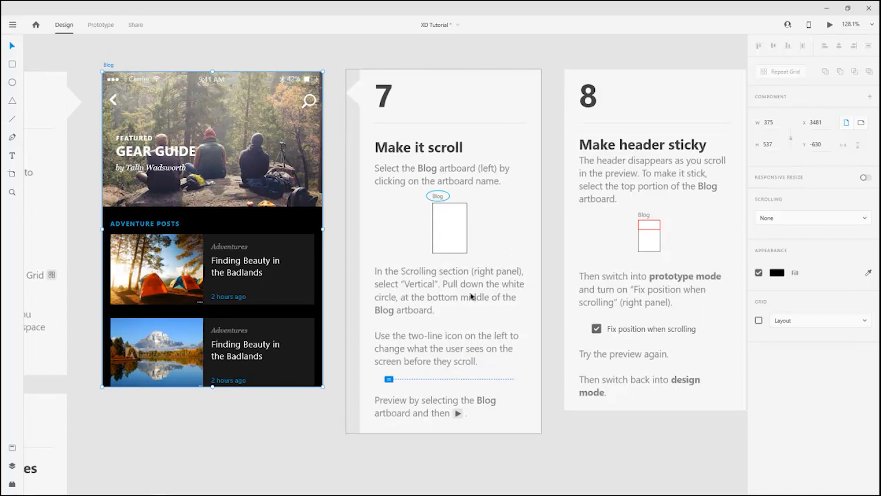
pyautogui.click(841, 218)
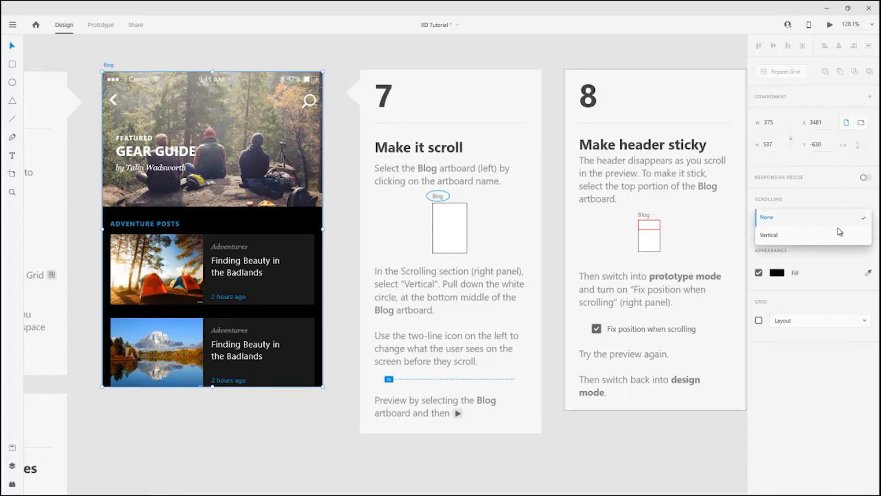
pyautogui.click(839, 237)
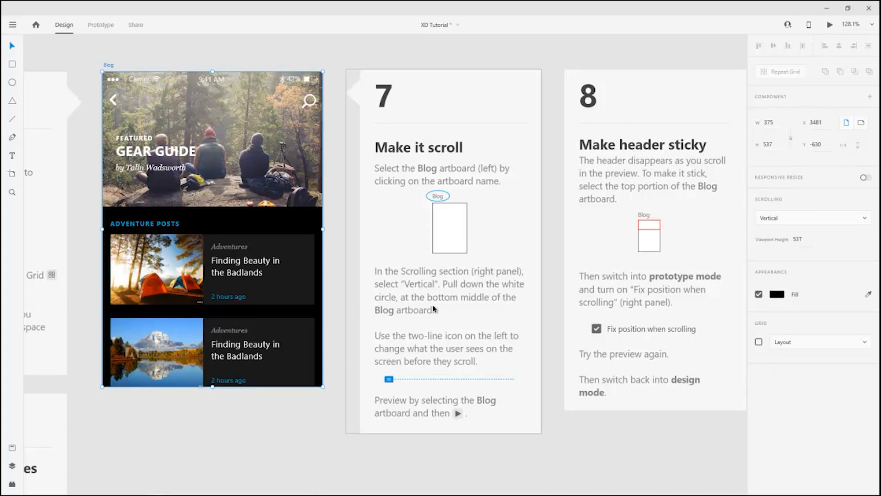
# Step: Extend the Blog artboard downward to a height of about 853 around all four posts and set its viewport height to about 553
pyautogui.scroll(-1, 171, 363)
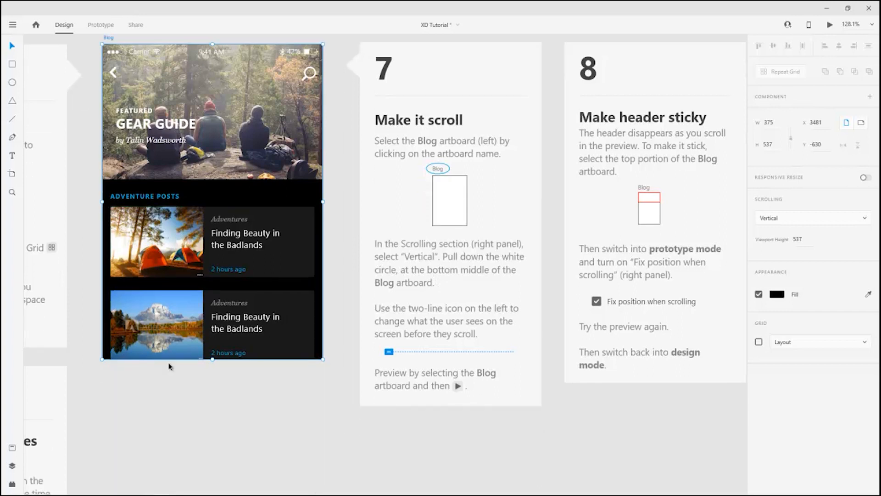
pyautogui.moveTo(212, 360); pyautogui.dragTo(161, 438)
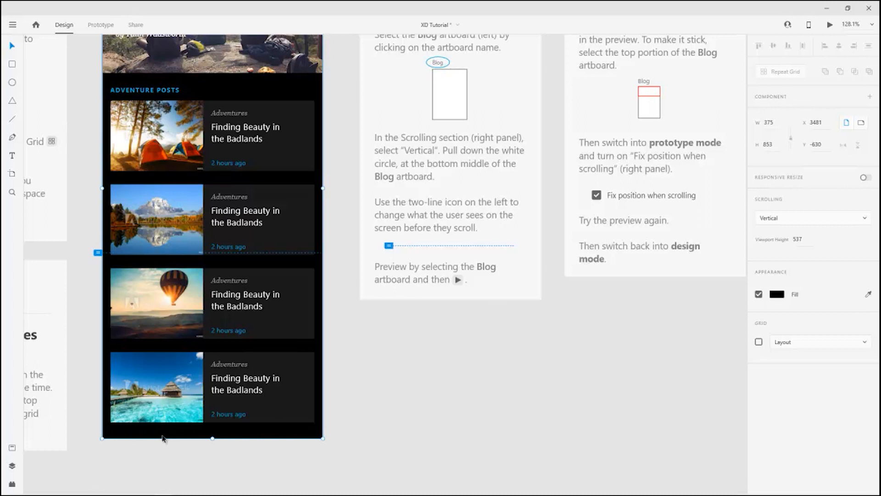
pyautogui.moveTo(98, 252)
pyautogui.mouseDown()
pyautogui.moveTo(98, 299)
pyautogui.moveTo(98, 131)
pyautogui.moveTo(109, 260)
pyautogui.moveTo(98, 259)
pyautogui.moveTo(97, 192)
pyautogui.moveTo(98, 262)
pyautogui.mouseUp()
pyautogui.scroll(4, 411, 394)
pyautogui.scroll(-4, 411, 394)
pyautogui.scroll(2, 324, 338)
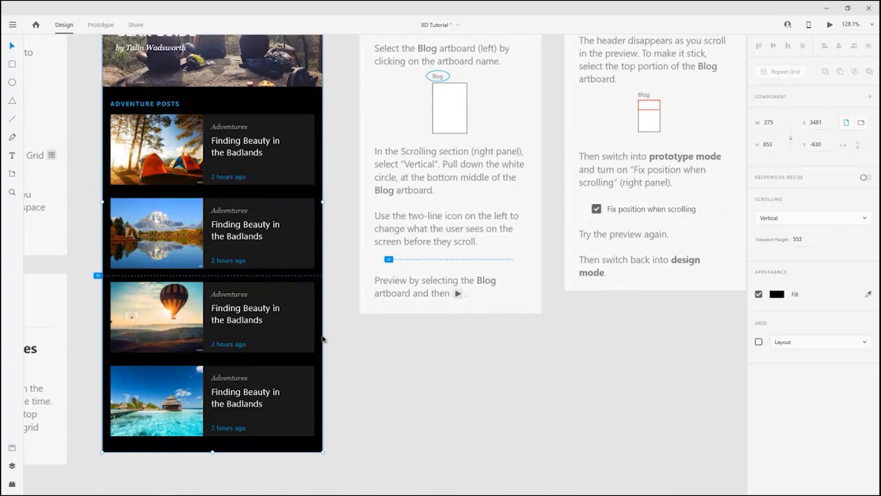
# Step: Preview the Blog artboard, scroll through its post list, and close the preview
pyautogui.click(830, 24)
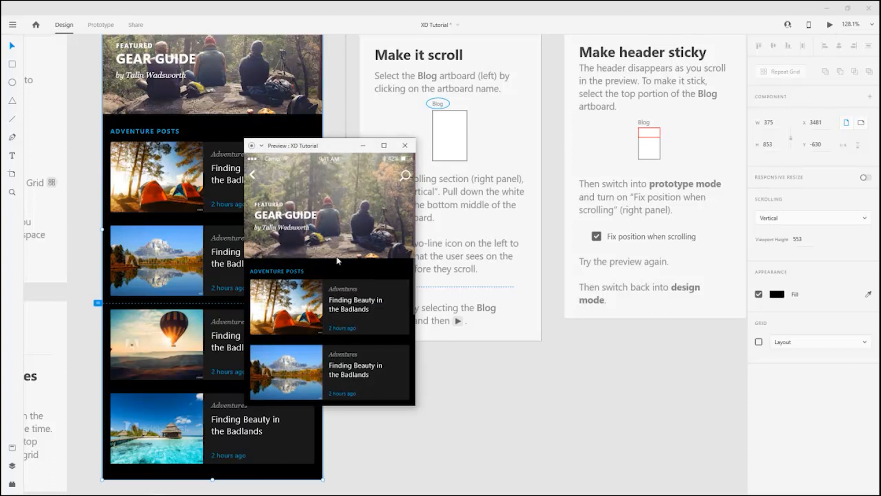
pyautogui.scroll(-3, 310, 276)
pyautogui.scroll(1, 301, 272)
pyautogui.scroll(-1, 304, 257)
pyautogui.click(405, 145)
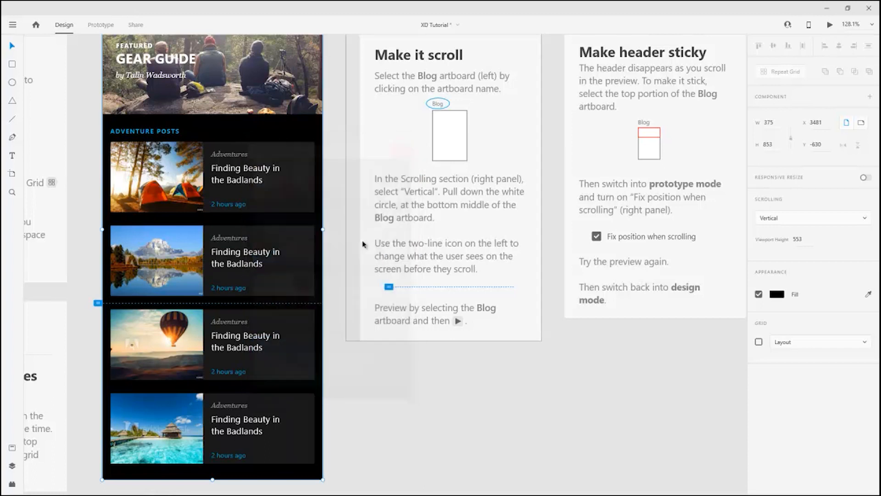
# Step: Try a viewport height of 853 reaching the Blog artboard's lower edge, check it in the preview, and close the preview
pyautogui.scroll(-1, 389, 346)
pyautogui.moveTo(98, 275); pyautogui.dragTo(110, 479)
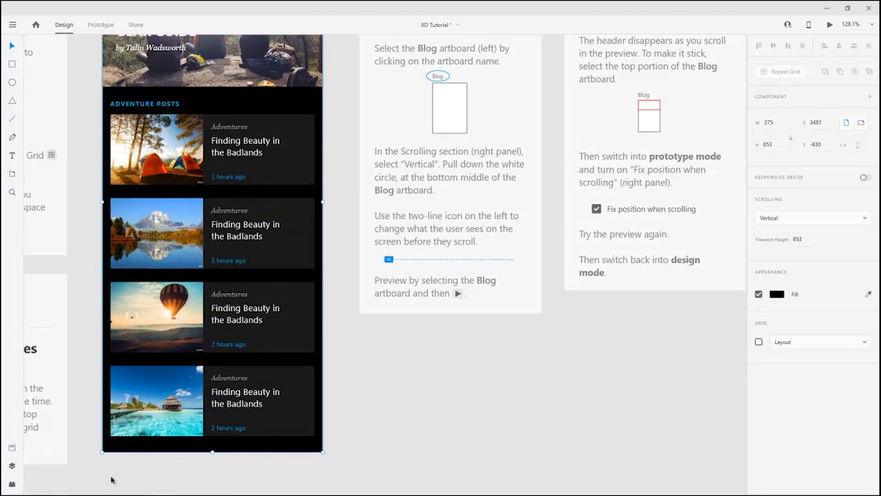
pyautogui.click(830, 25)
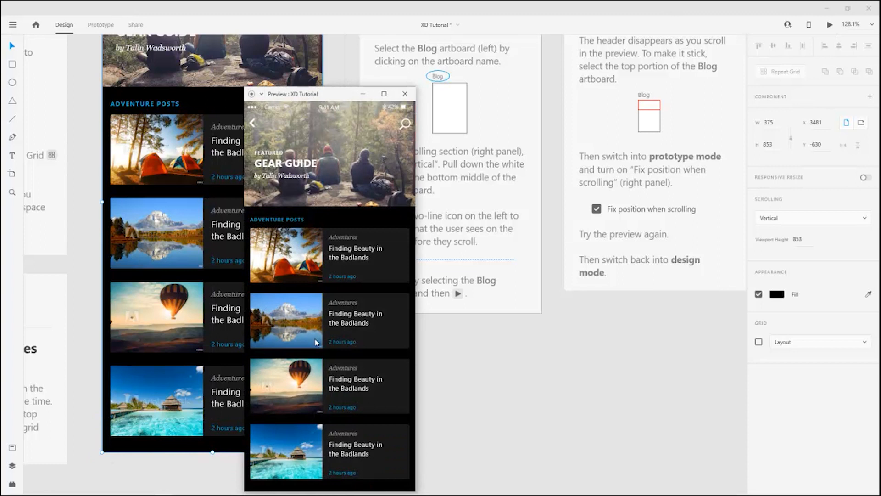
pyautogui.moveTo(328, 94); pyautogui.dragTo(508, 58)
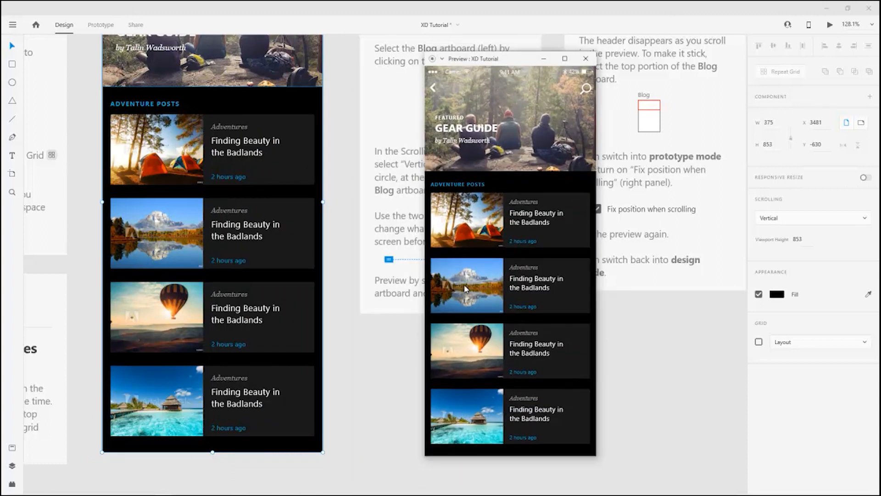
pyautogui.click(585, 58)
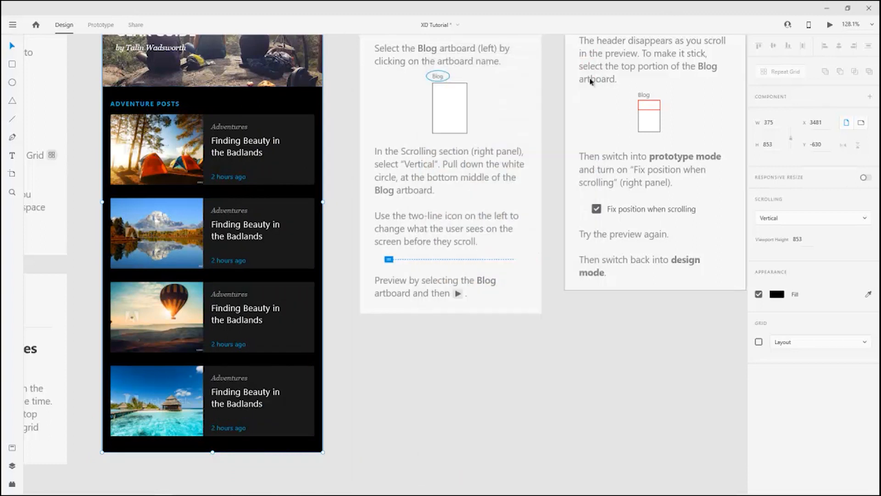
# Step: In prototype mode, fix the position of the Blog artboard's header image when scrolling
pyautogui.click(529, 375)
pyautogui.scroll(3, 541, 381)
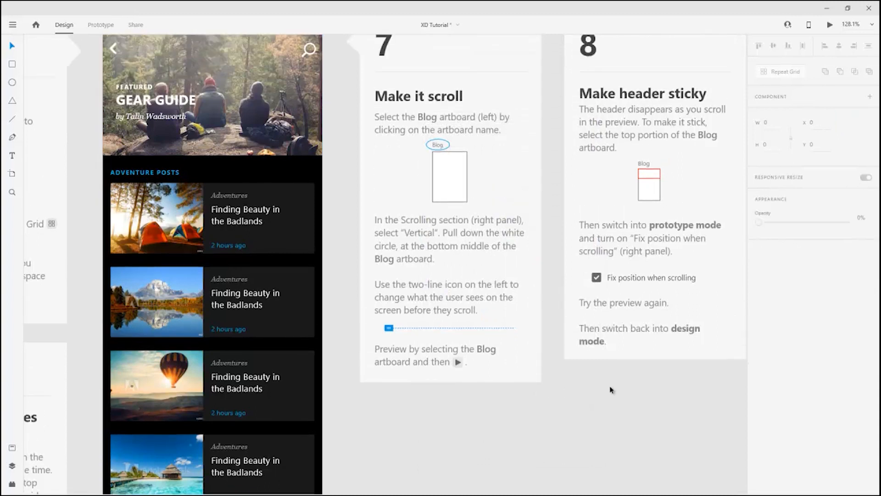
pyautogui.moveTo(628, 404); pyautogui.dragTo(374, 436)
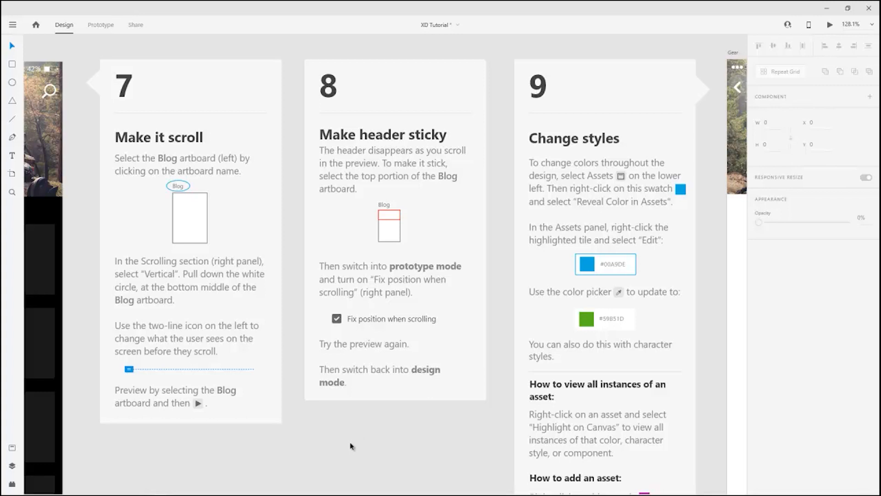
pyautogui.moveTo(346, 427); pyautogui.dragTo(554, 419)
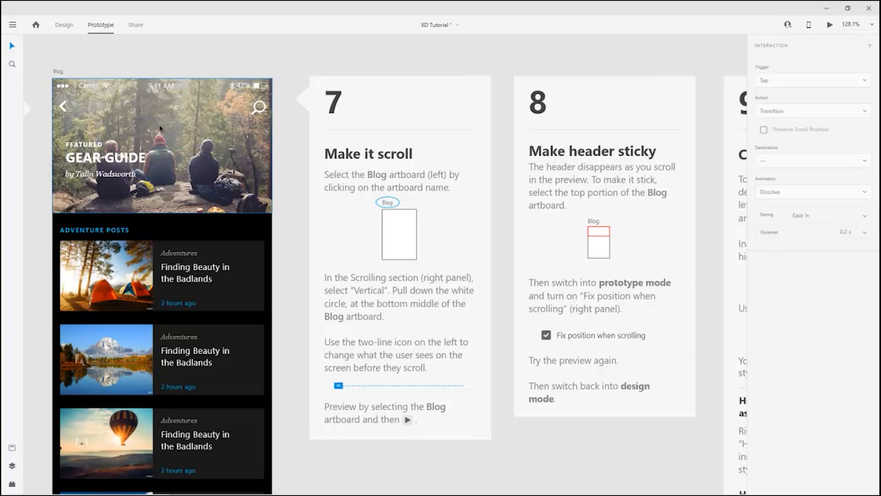
pyautogui.click(166, 121)
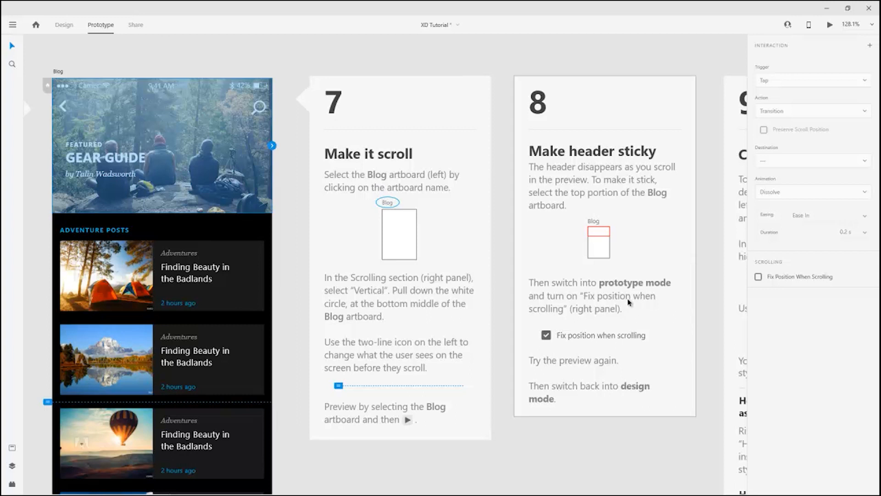
pyautogui.click(757, 279)
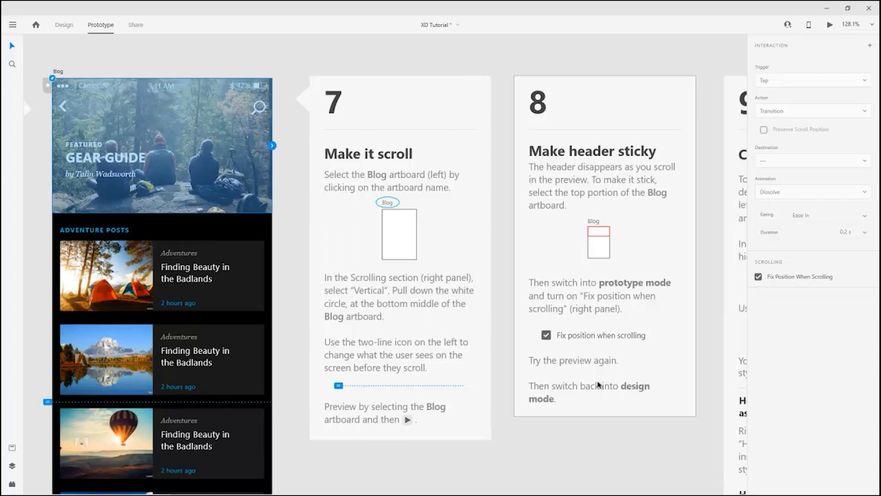
# Step: Preview the Blog artboard and scroll its post list up and down to check the sticky header
pyautogui.scroll(-1, 599, 421)
pyautogui.scroll(-1, 599, 421)
pyautogui.scroll(3, 600, 419)
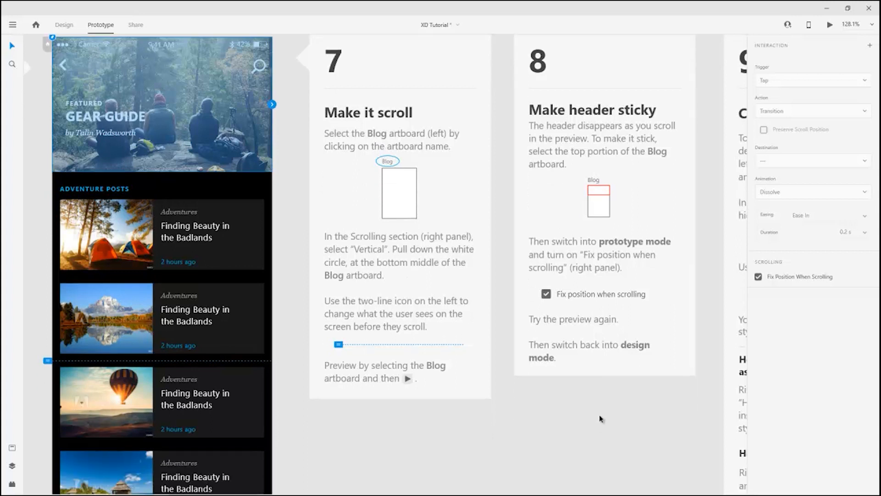
pyautogui.click(830, 26)
pyautogui.moveTo(81, 16); pyautogui.dragTo(396, 111)
pyautogui.scroll(-5, 530, 228)
pyautogui.scroll(5, 521, 270)
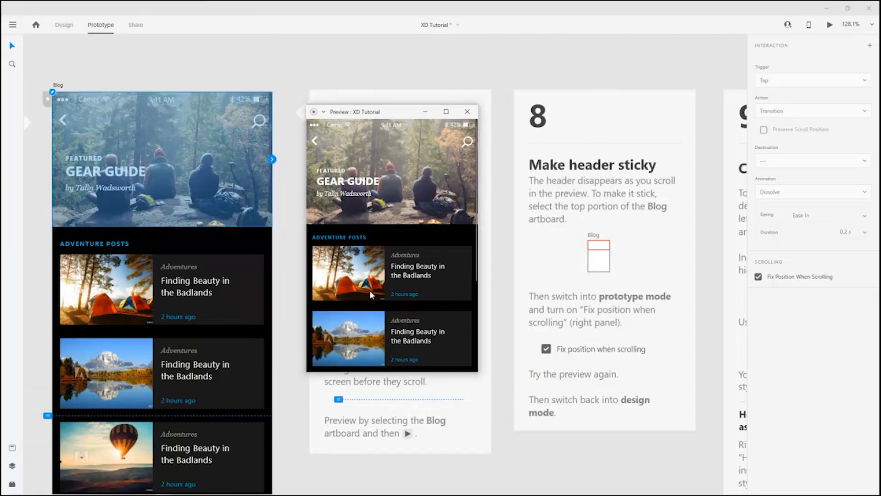
pyautogui.scroll(-3, 370, 286)
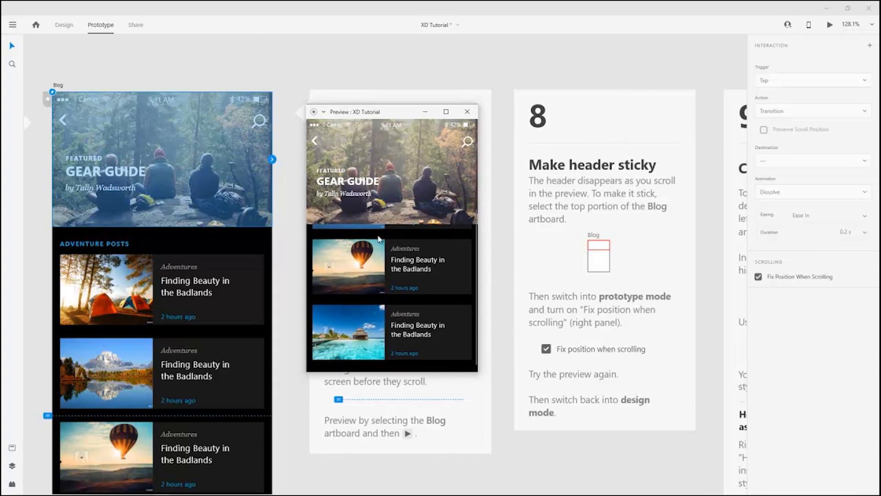
pyautogui.scroll(3, 374, 275)
pyautogui.scroll(-3, 362, 325)
pyautogui.scroll(3, 367, 324)
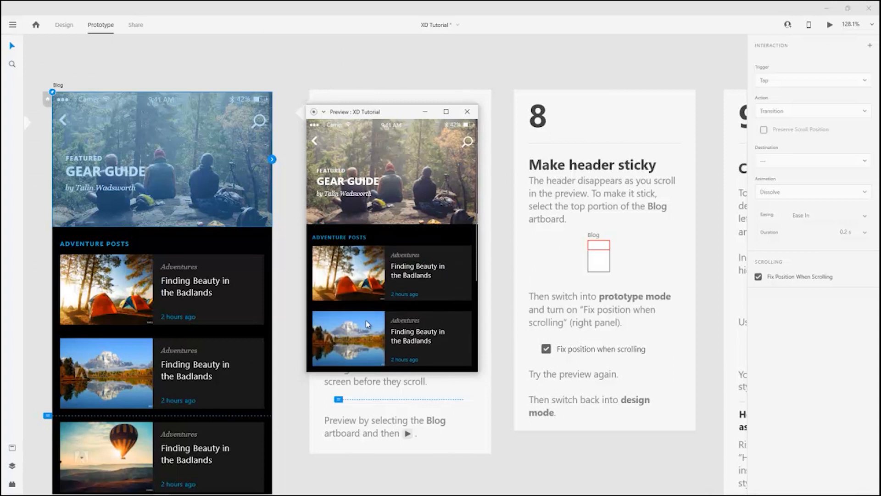
pyautogui.scroll(-3, 383, 280)
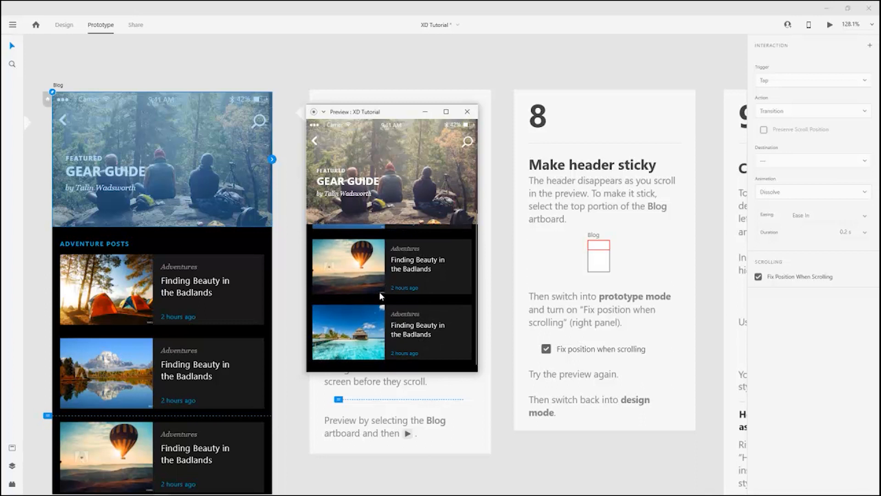
# Step: Check the fixed header once more by scrolling the Blog preview up and down, and close the preview
pyautogui.scroll(3, 379, 291)
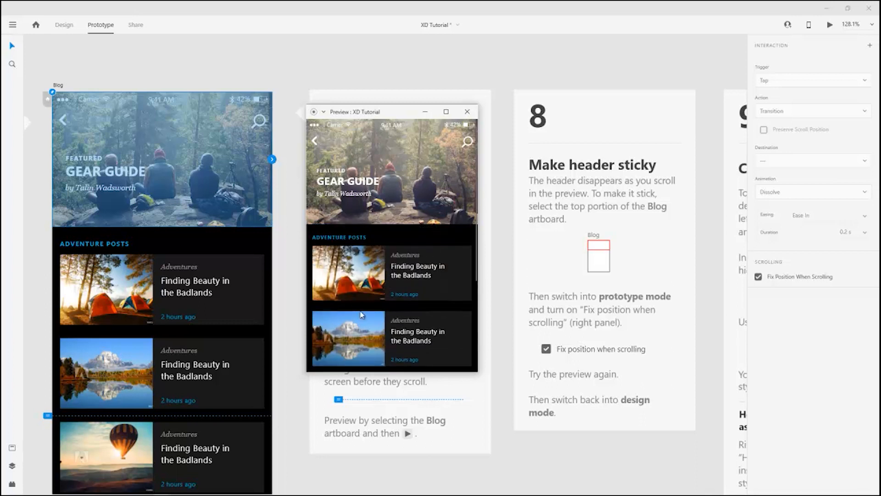
pyautogui.scroll(-3, 360, 339)
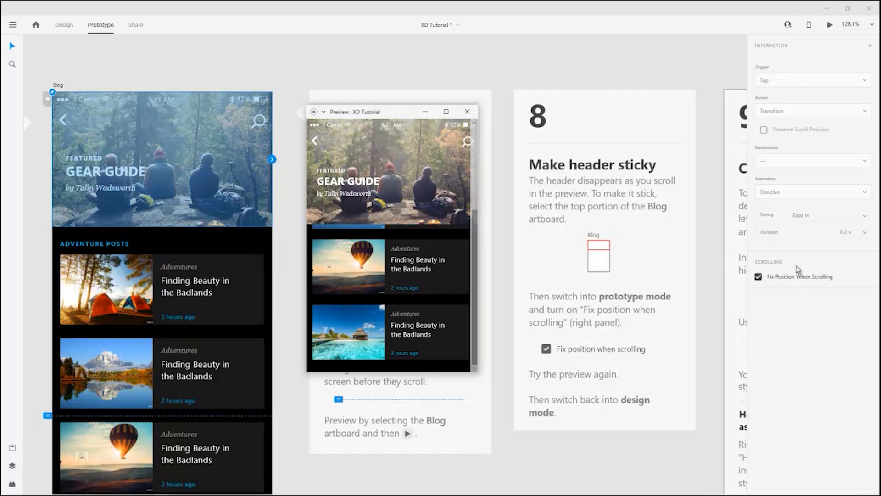
pyautogui.click(467, 112)
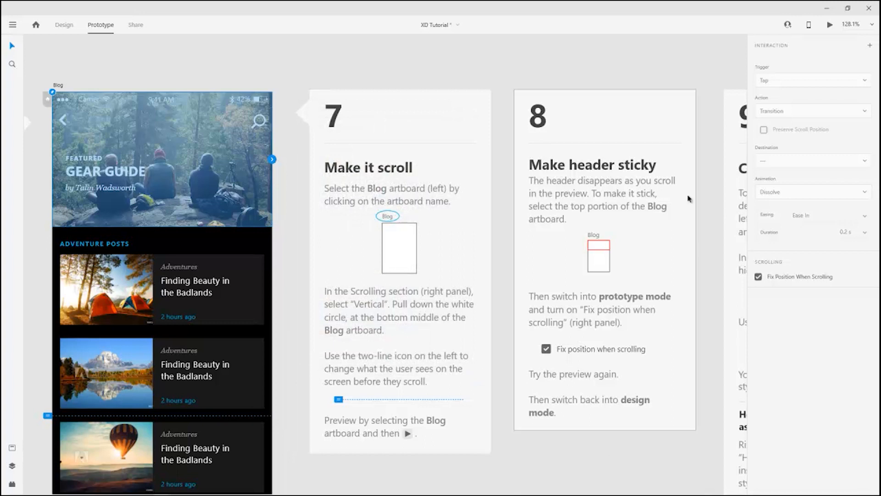
# Step: Open the document assets and reveal the colors of the step 9 Change styles card in them
pyautogui.moveTo(580, 456); pyautogui.dragTo(258, 426)
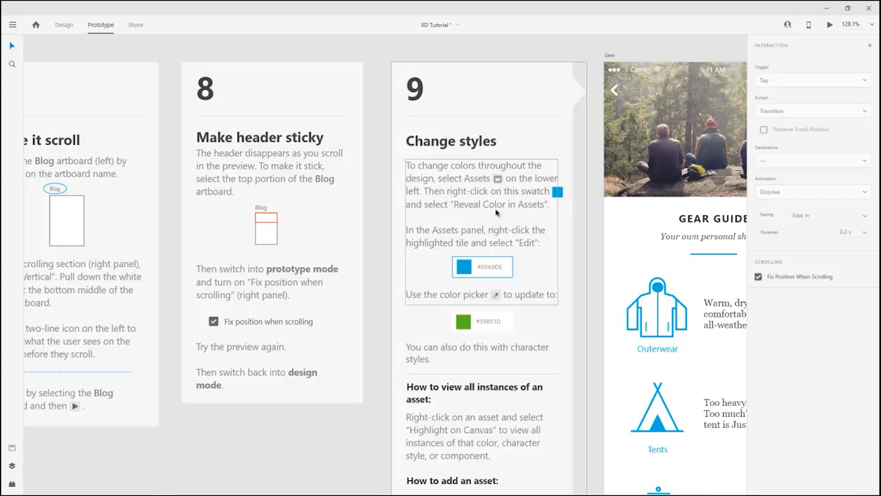
pyautogui.click(12, 451)
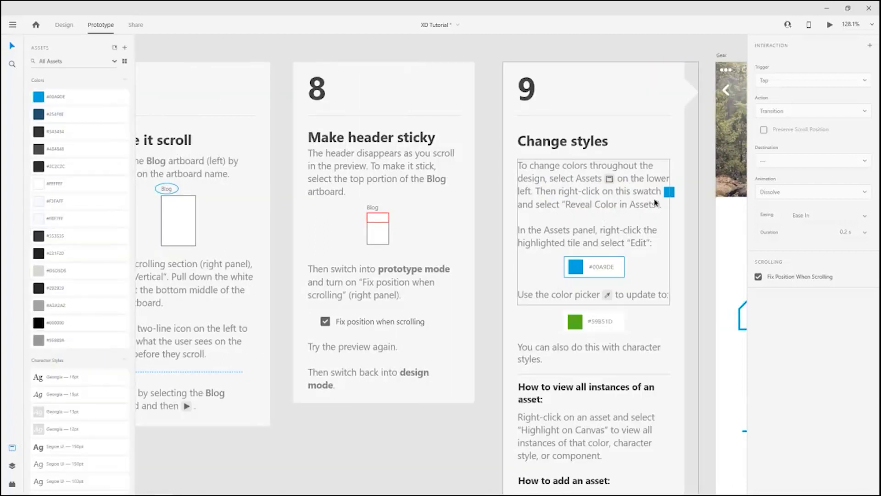
pyautogui.rightClick(589, 271)
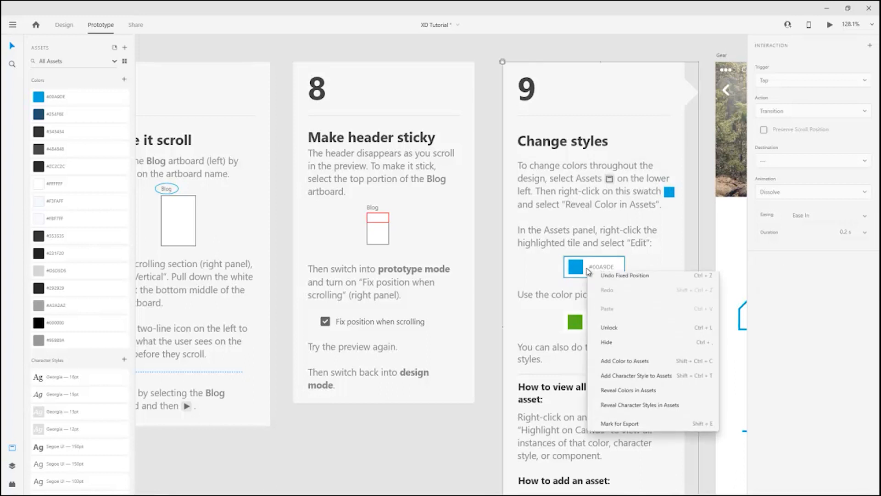
pyautogui.click(638, 394)
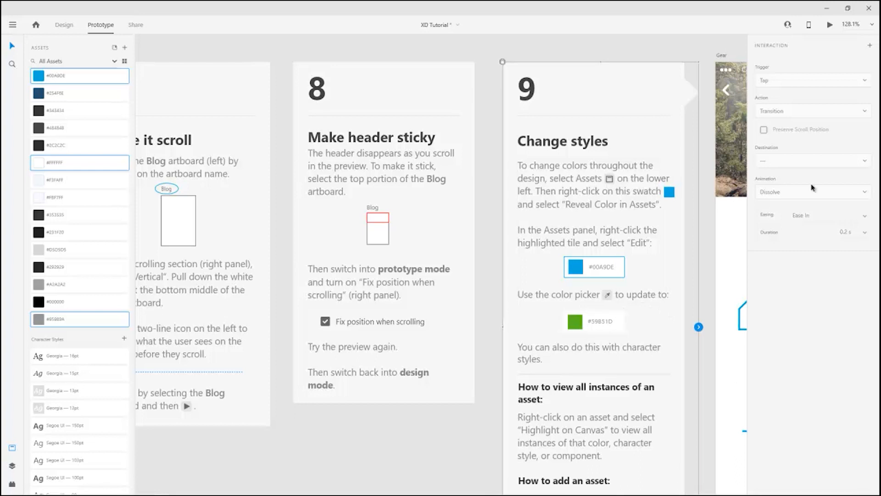
# Step: In design mode, recolor the blue #00A9DE sample square on the step 9 card by sampling the green #59B51D swatch with the fill eyedropper
pyautogui.click(575, 268)
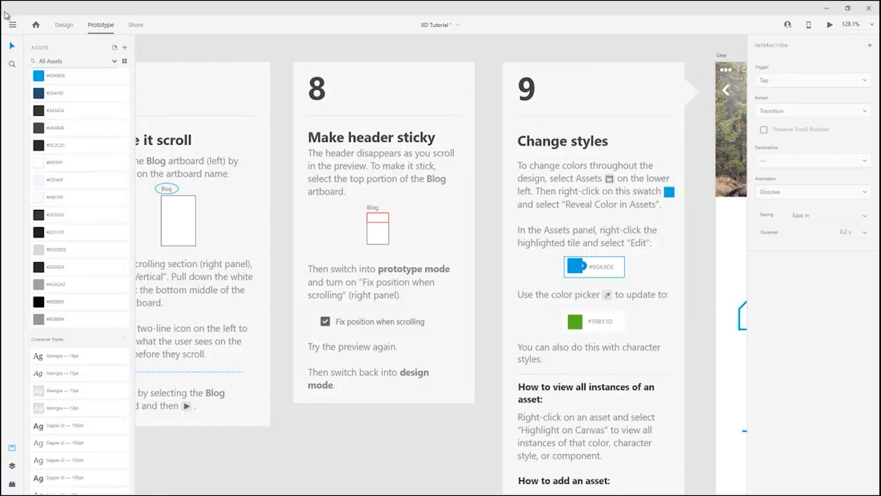
pyautogui.click(64, 25)
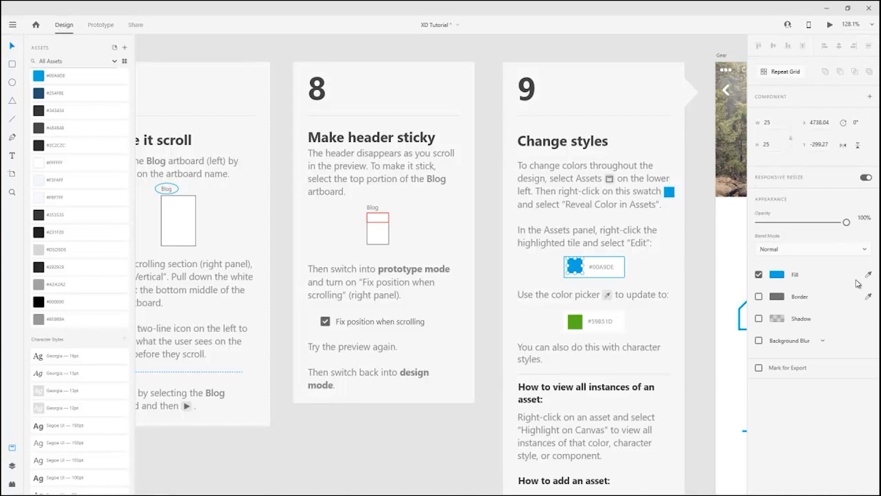
pyautogui.click(580, 323)
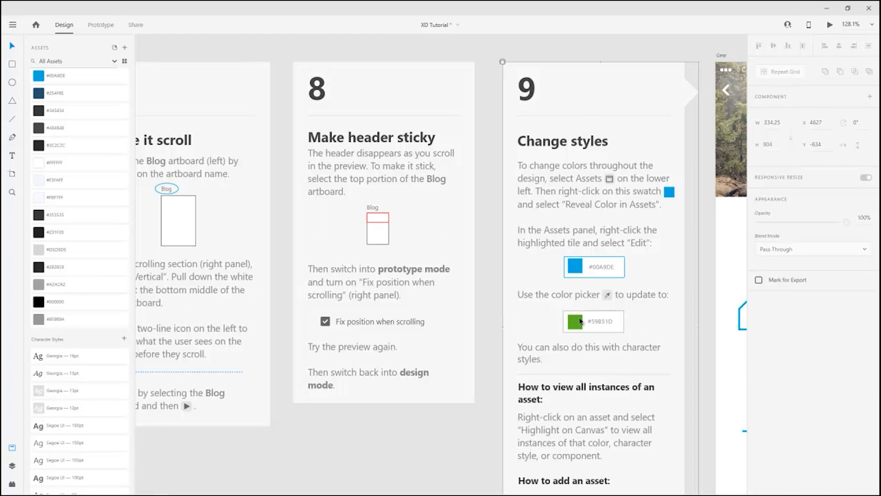
pyautogui.doubleClick(579, 267)
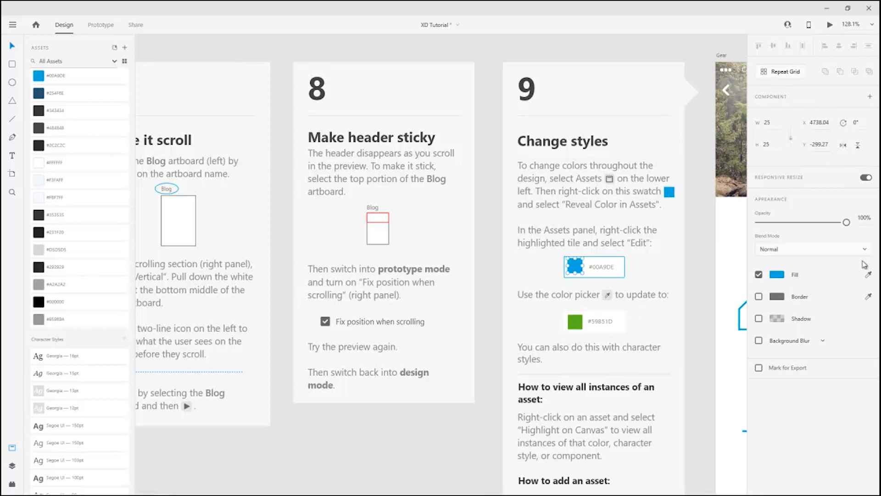
pyautogui.click(868, 275)
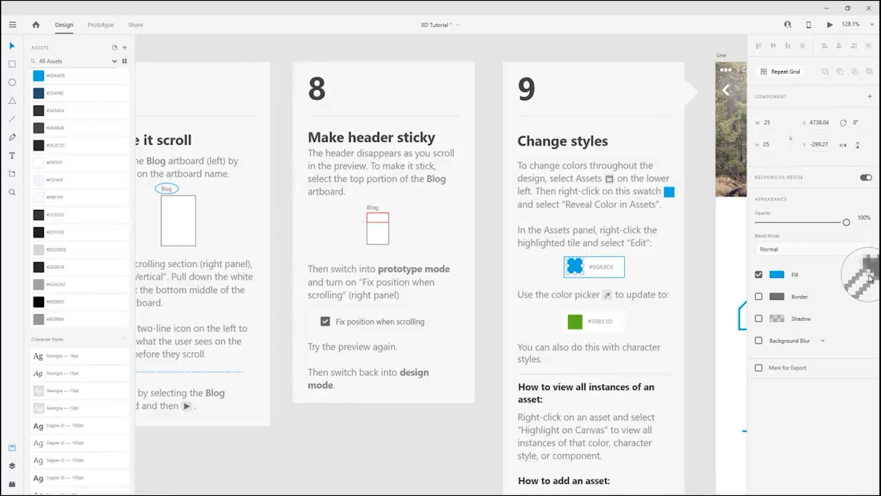
pyautogui.click(576, 321)
pyautogui.click(575, 267)
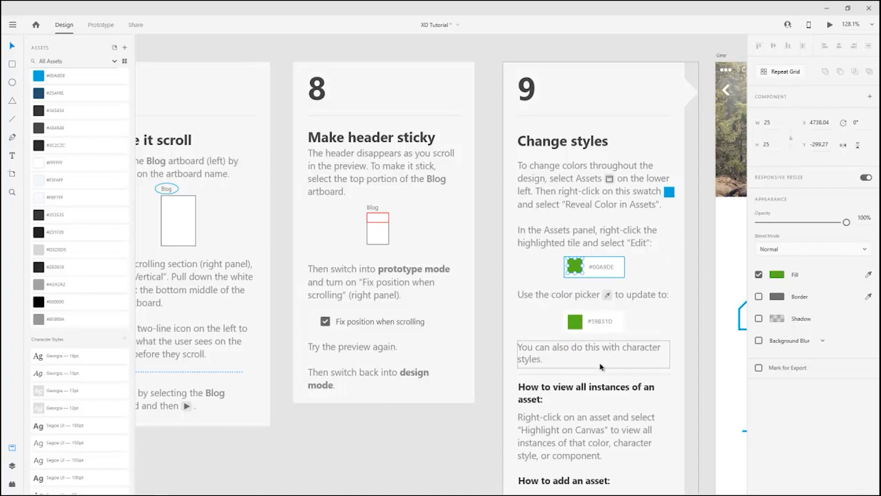
# Step: Add the magenta swatch's color from the "How to add an asset" section of step 9 to the assets
pyautogui.scroll(-2, 601, 360)
pyautogui.scroll(-2, 604, 360)
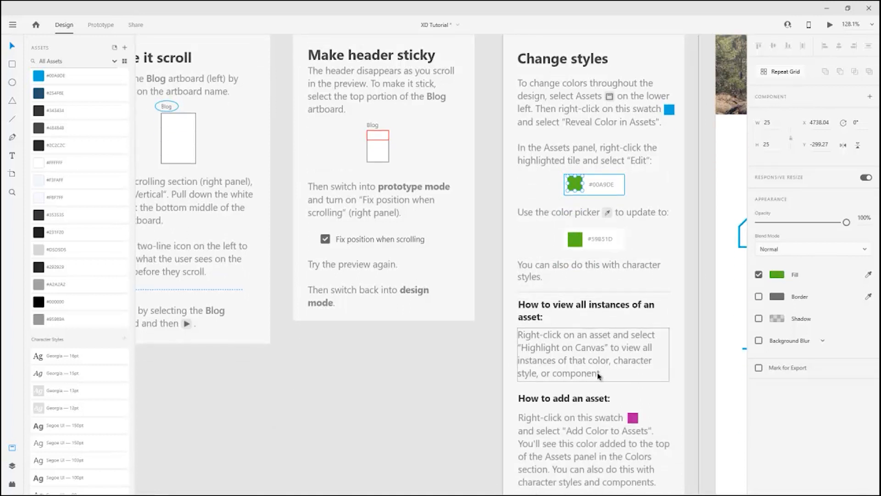
pyautogui.scroll(-2, 602, 372)
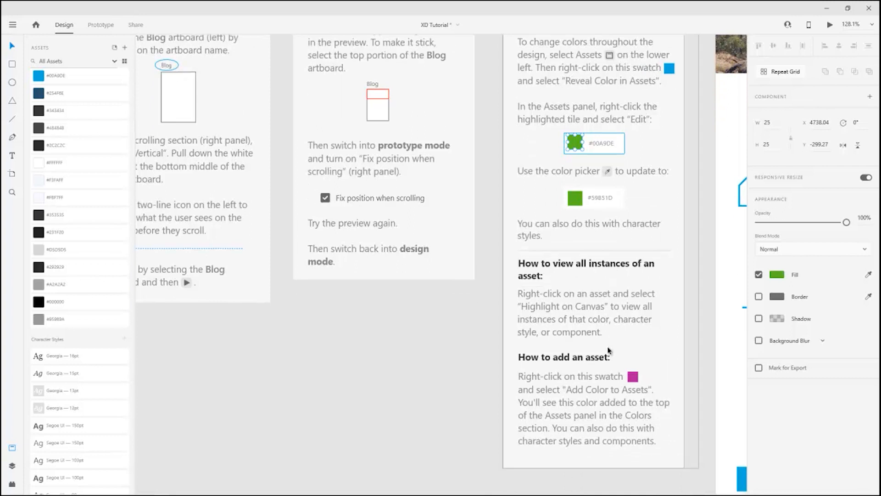
pyautogui.scroll(-1, 606, 355)
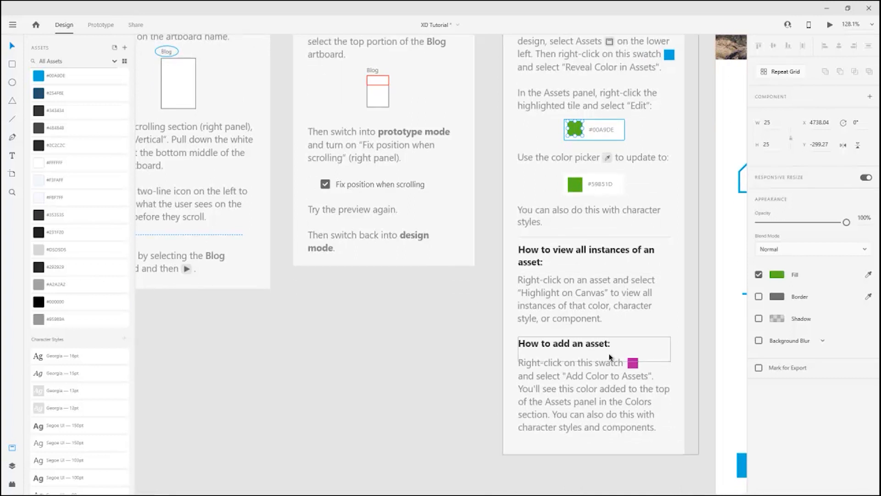
pyautogui.scroll(-1, 610, 358)
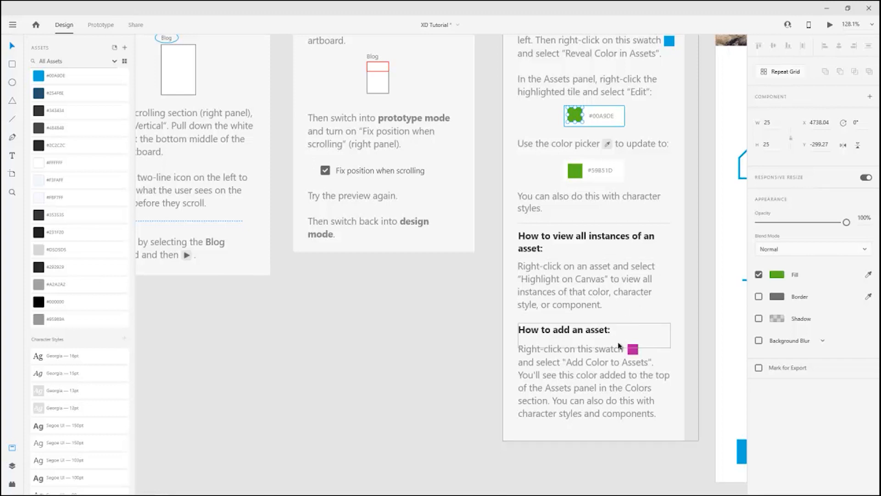
pyautogui.scroll(-1, 634, 389)
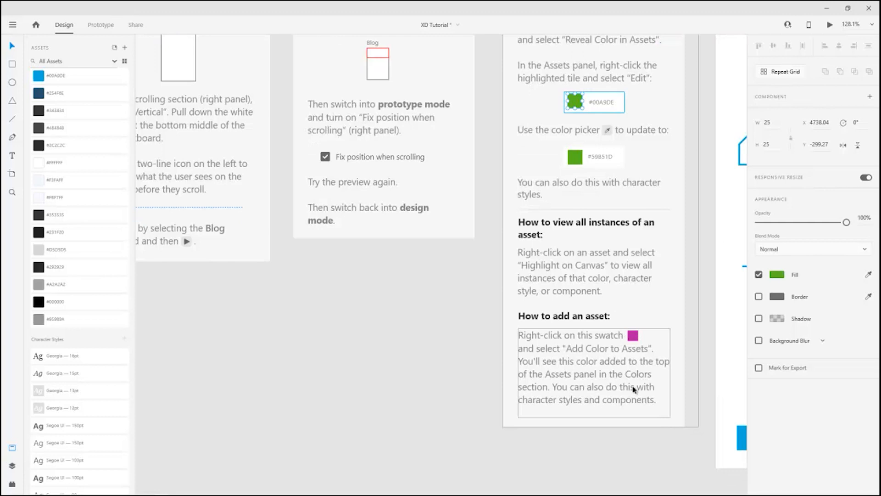
pyautogui.rightClick(634, 341)
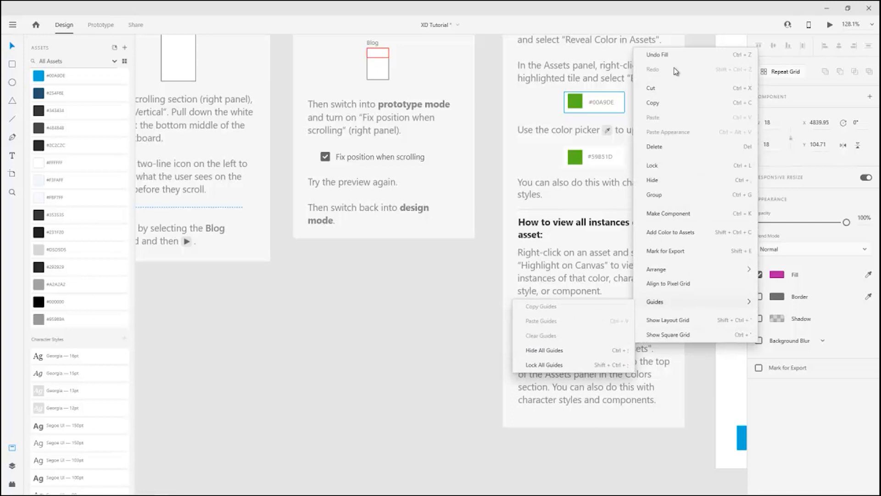
pyautogui.click(676, 237)
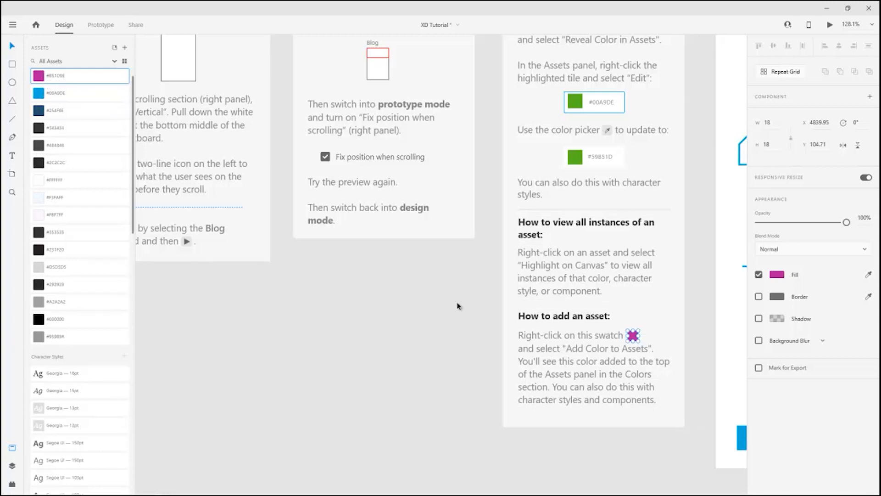
# Step: Check the added magenta color among the document's color assets, and hide the assets
pyautogui.scroll(4, 677, 310)
pyautogui.scroll(-1, 458, 353)
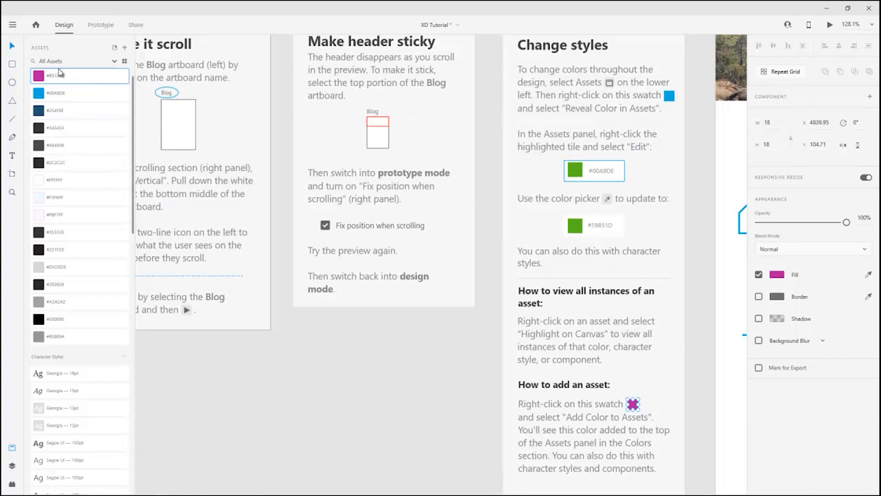
pyautogui.scroll(-1, 664, 451)
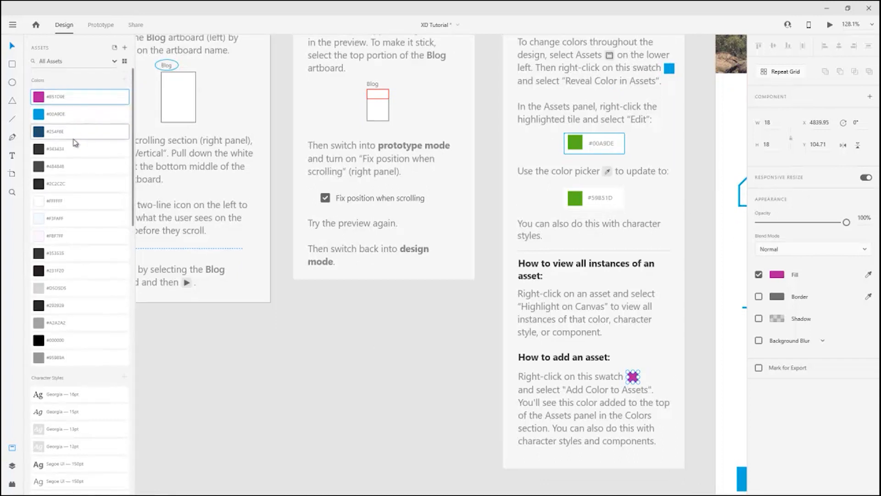
pyautogui.scroll(2, 394, 386)
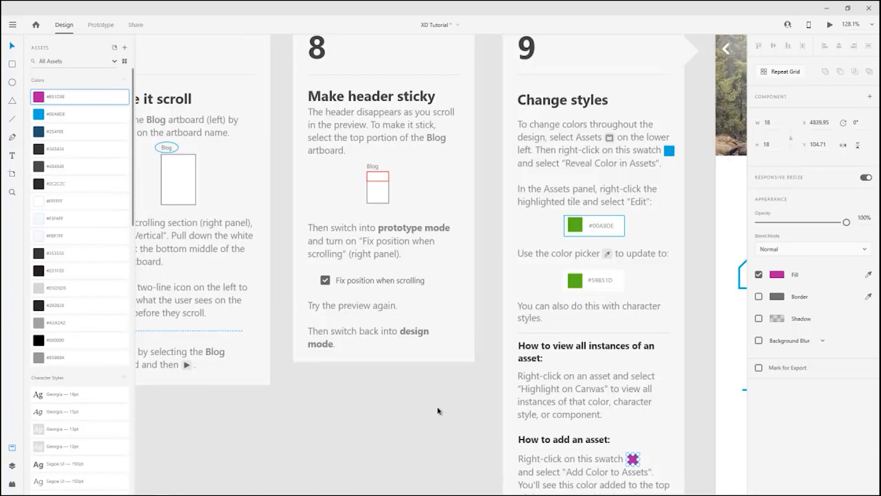
pyautogui.hscroll(5, 437, 417)
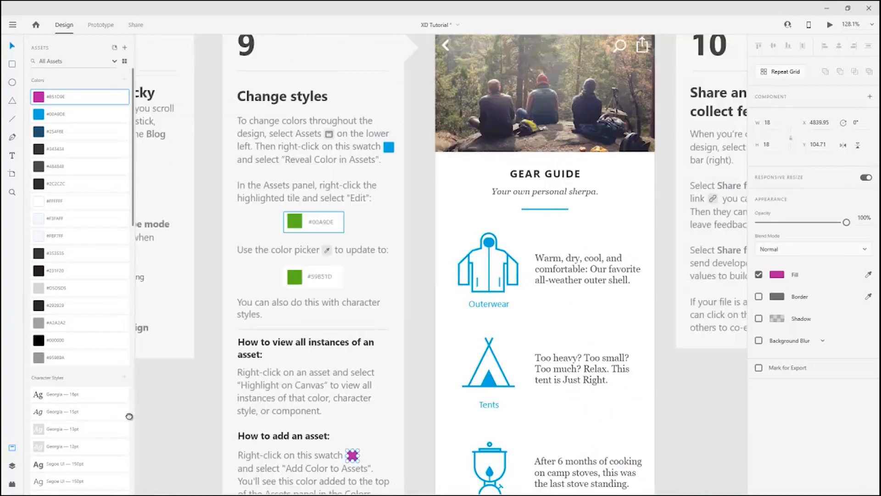
pyautogui.click(11, 451)
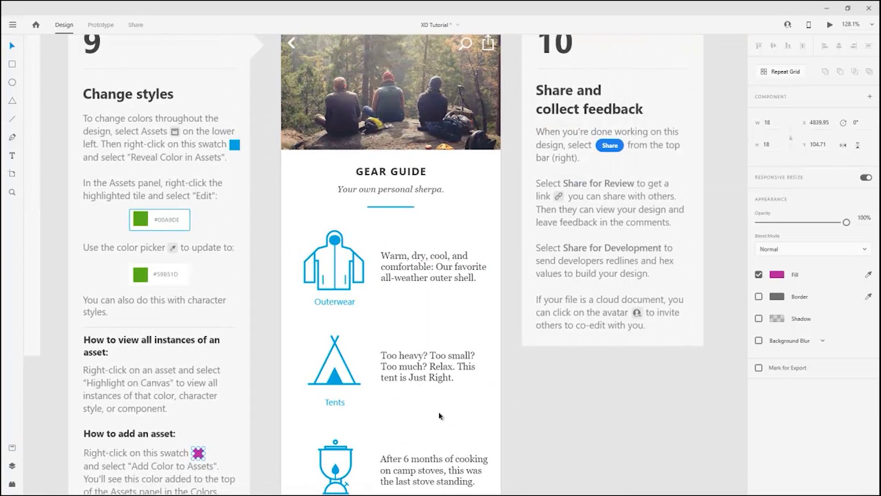
# Step: Follow step 10 by switching to share mode and looking through the share link options for XD Tutorial
pyautogui.moveTo(609, 364); pyautogui.dragTo(460, 407)
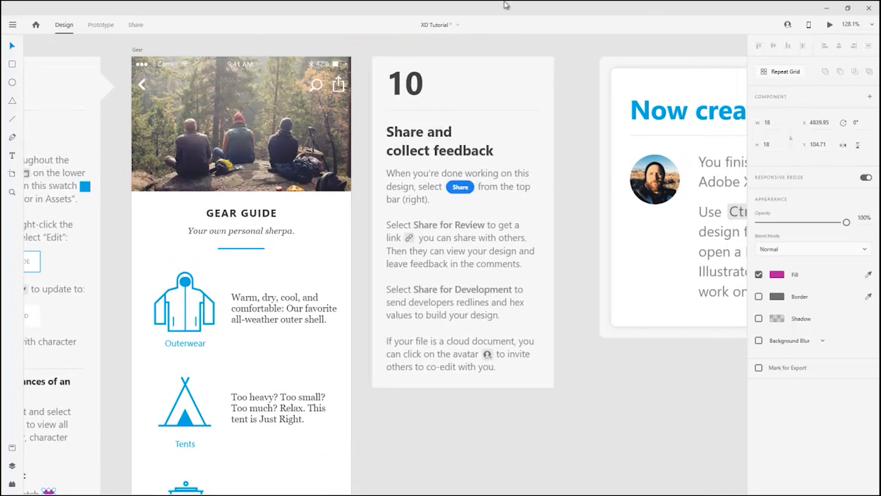
pyautogui.click(134, 26)
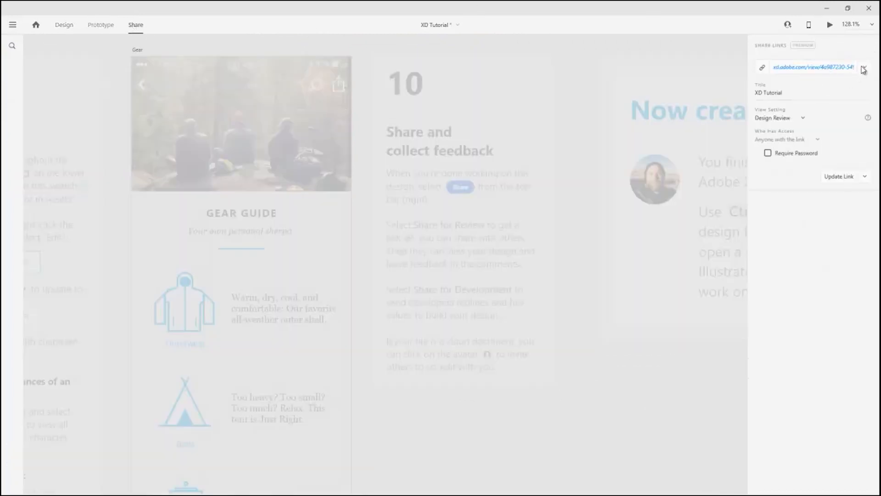
pyautogui.click(863, 68)
pyautogui.click(832, 319)
pyautogui.click(847, 180)
pyautogui.click(865, 69)
pyautogui.click(802, 237)
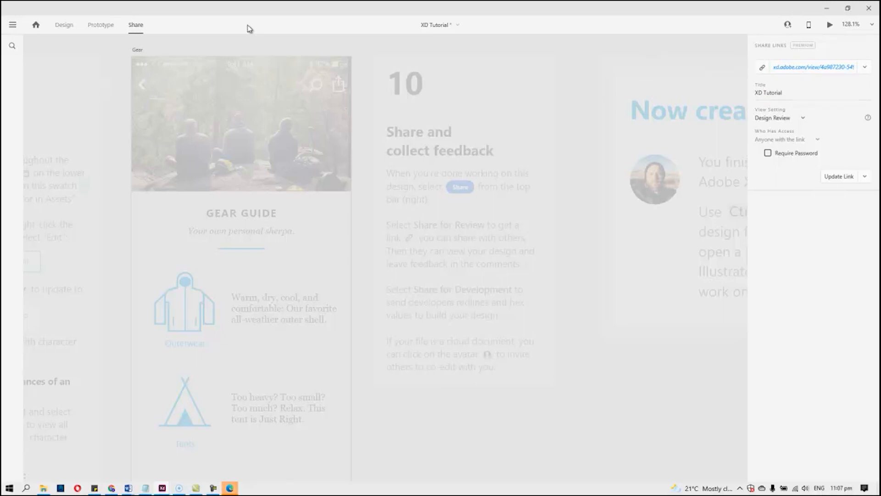
# Step: Return to prototype mode and view the closing "Now create your own" card
pyautogui.click(100, 25)
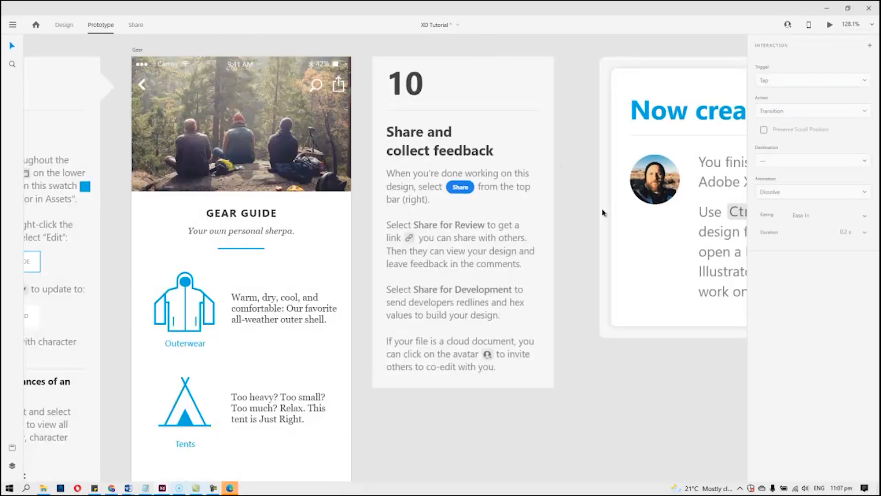
pyautogui.moveTo(618, 376); pyautogui.dragTo(327, 382)
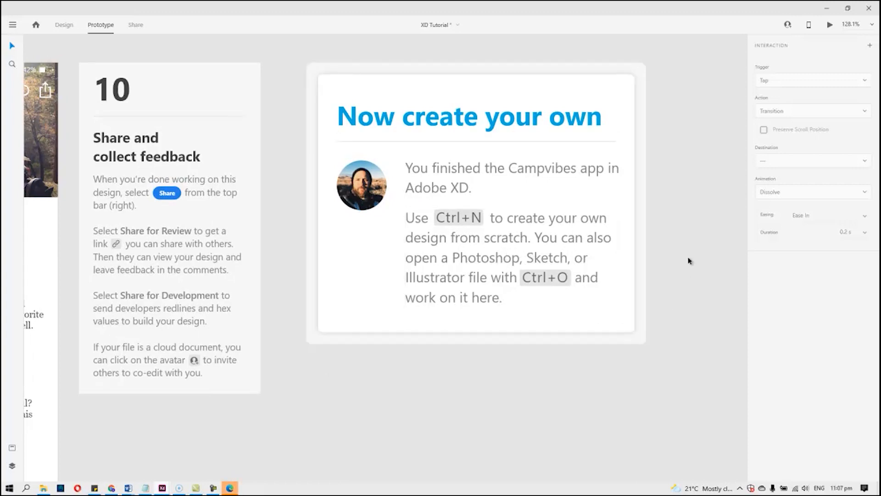
pyautogui.moveTo(655, 149); pyautogui.dragTo(668, 204)
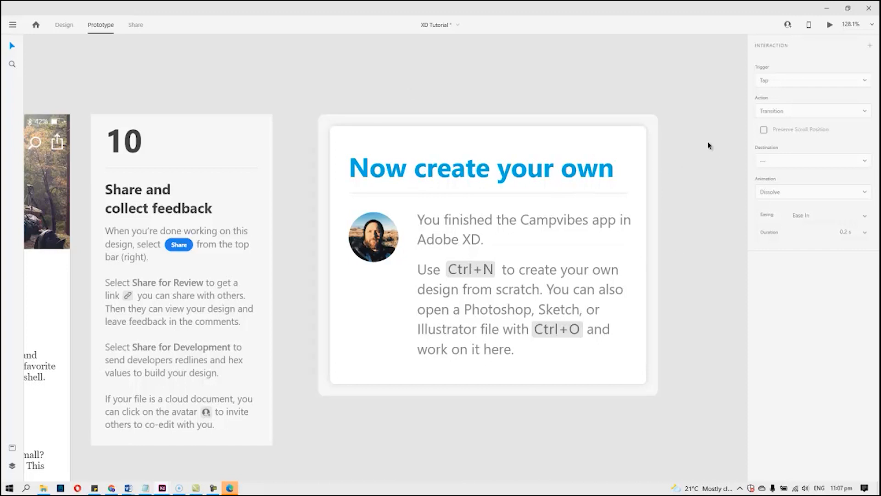
pyautogui.moveTo(678, 168); pyautogui.dragTo(656, 159)
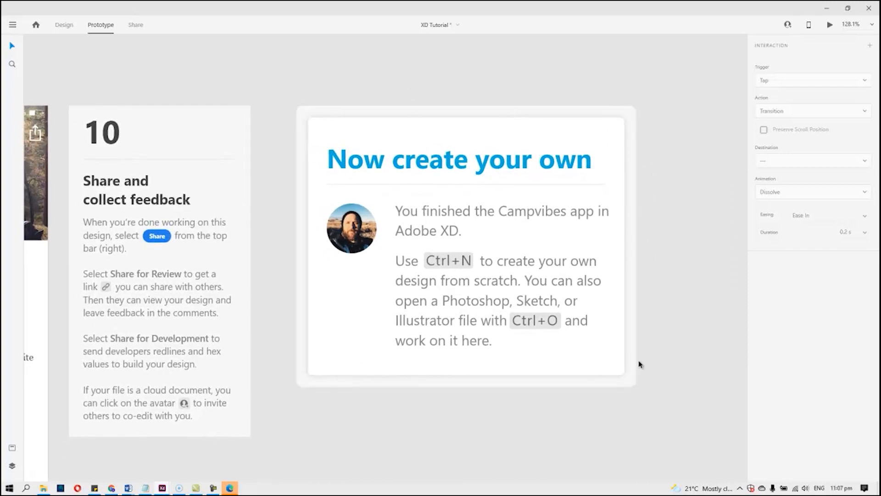
# Step: Open the start window for creating a new document and bring it fully into view
pyautogui.hotkey('ctrl', 'n')
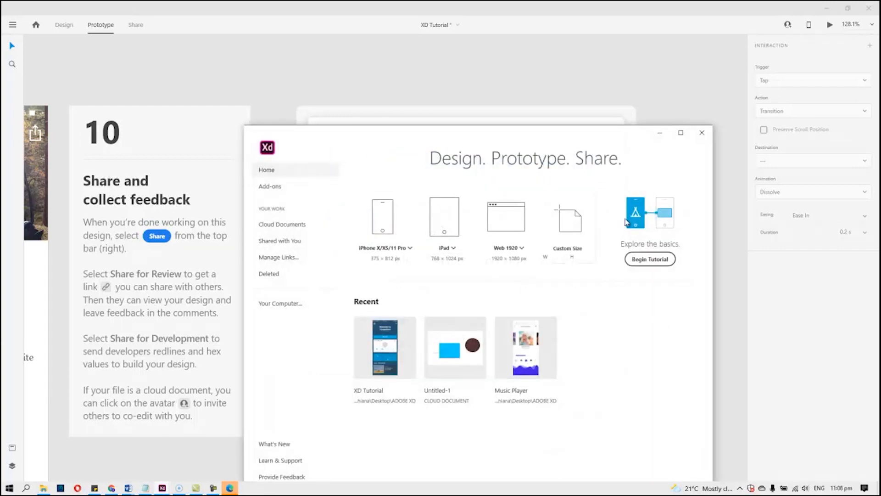
pyautogui.moveTo(550, 146); pyautogui.dragTo(526, 104)
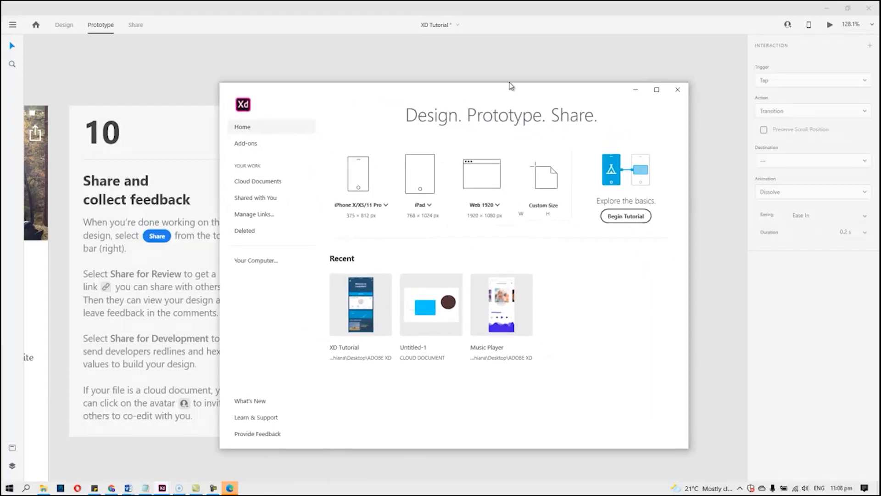
pyautogui.moveTo(223, 490)
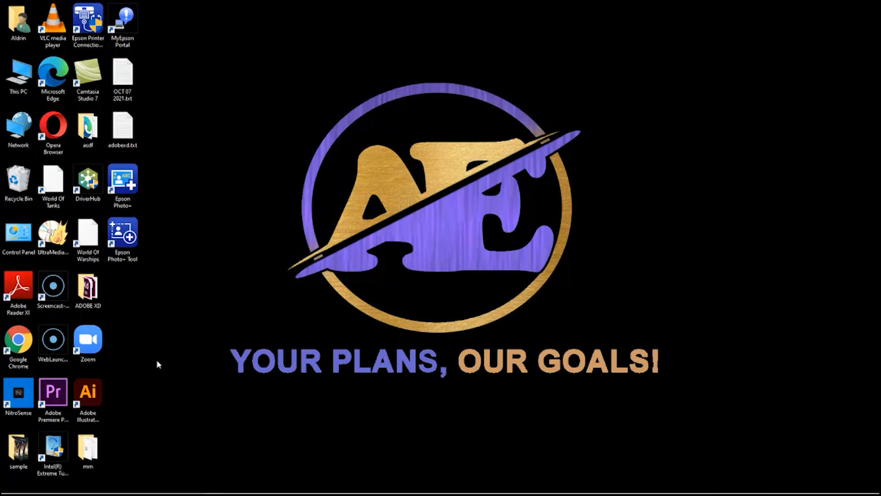
# Step: Search the installed apps for "adobe" and launch Adobe XD
pyautogui.click(9, 487)
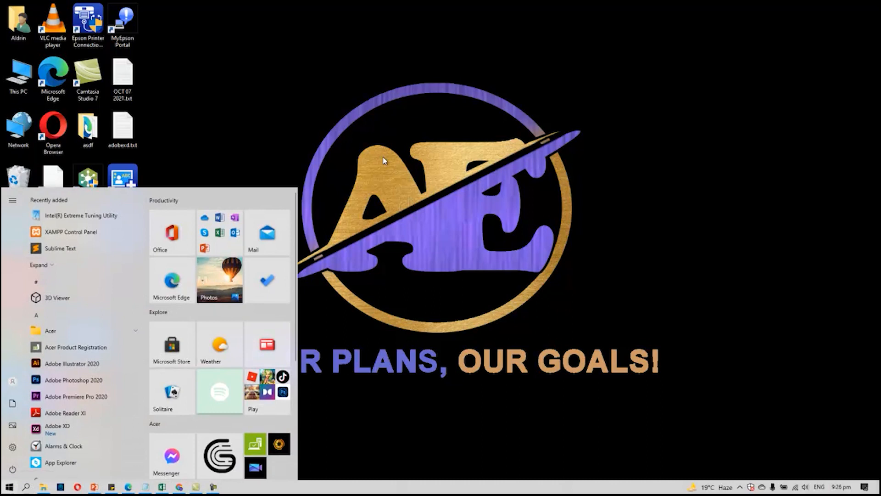
pyautogui.write('adobe')
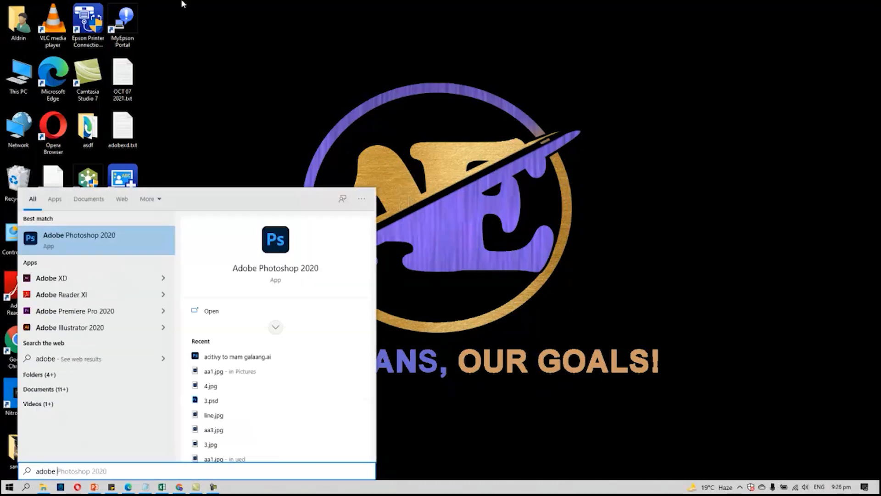
pyautogui.click(75, 278)
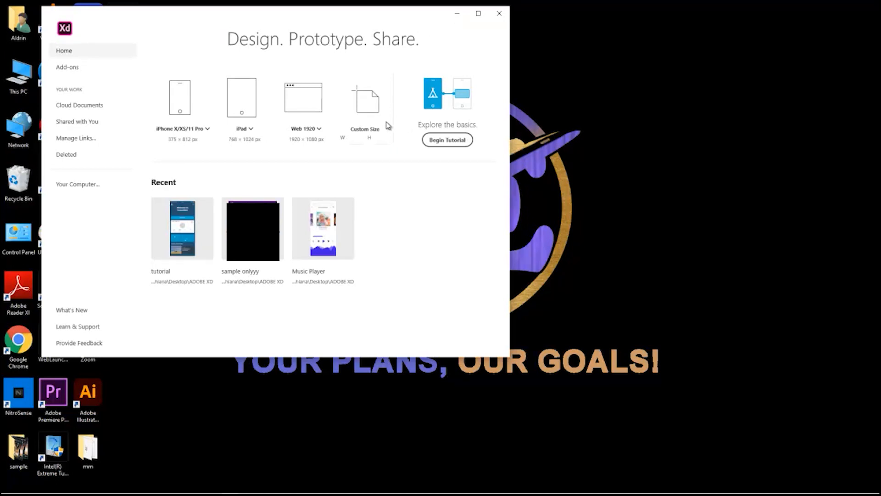
# Step: Create a new document with the Web 1280 (1280 × 800) preset and maximize its window
pyautogui.click(319, 130)
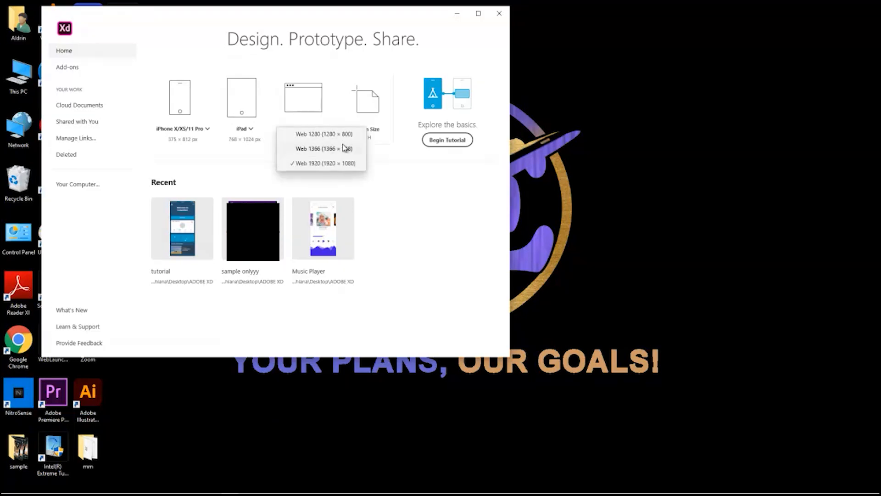
pyautogui.click(328, 136)
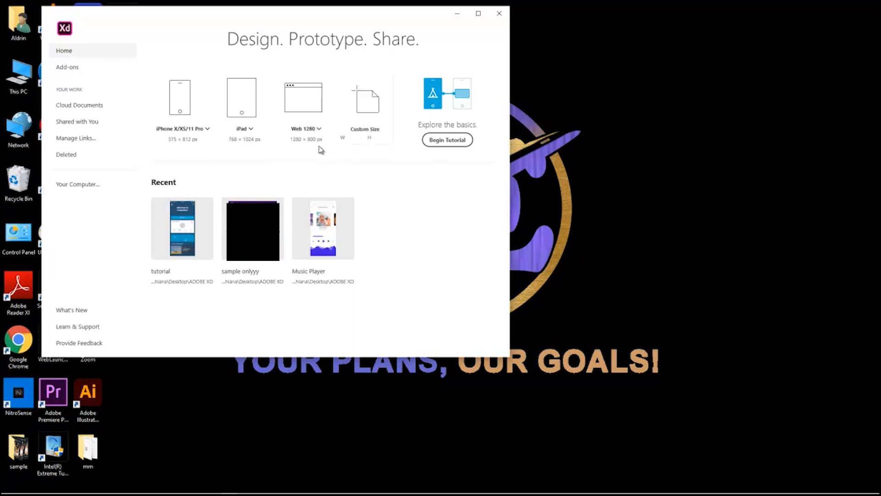
pyautogui.click(288, 98)
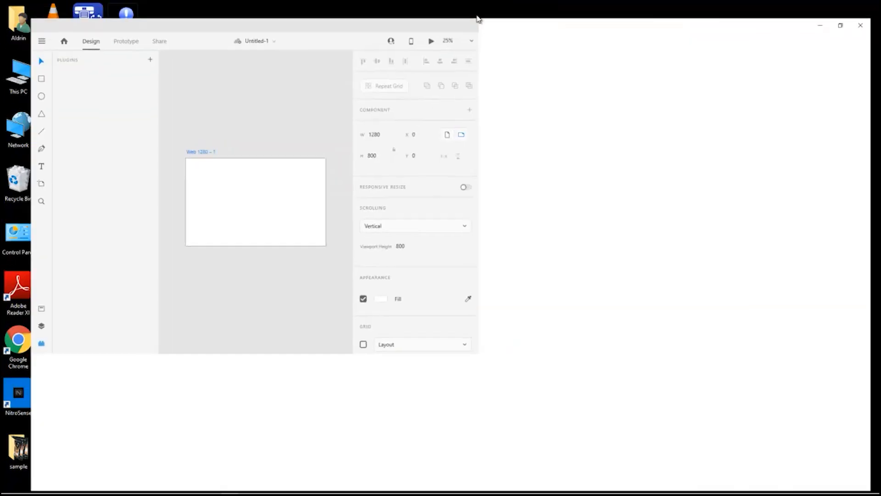
pyautogui.click(478, 16)
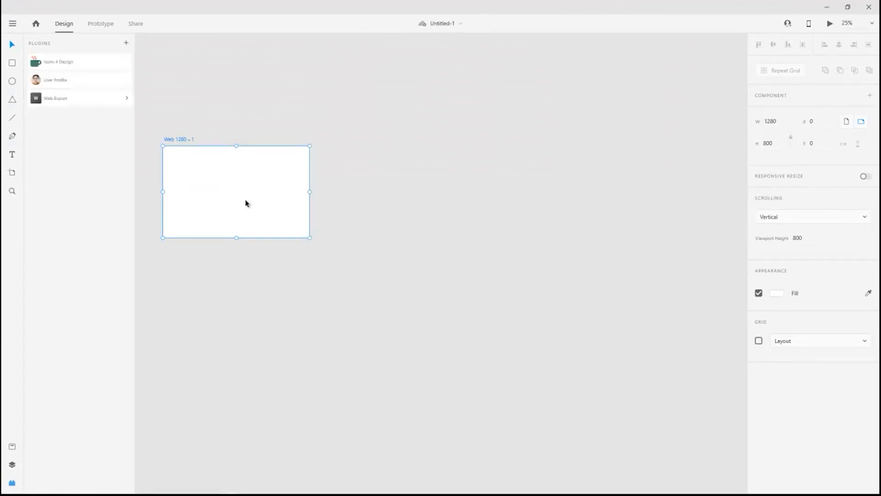
# Step: Show the document assets and draw a 1280 × 90 px rectangle across the top edge of the artboard
pyautogui.scroll(5, 245, 211)
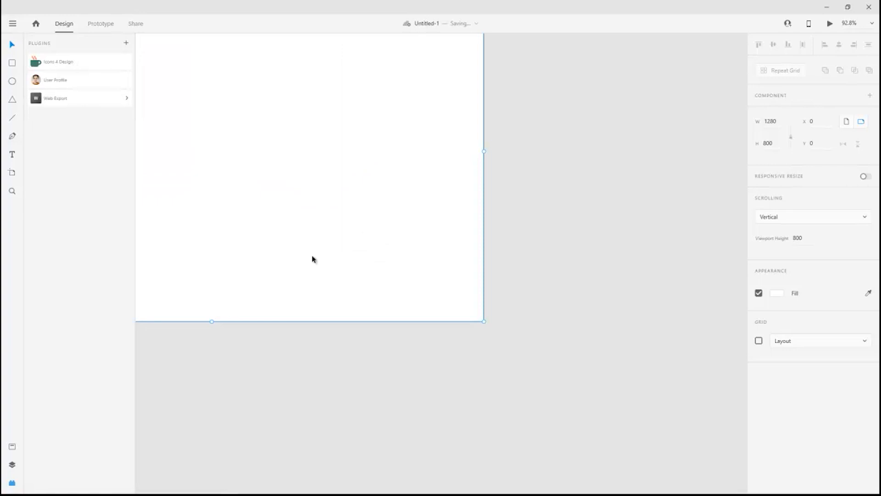
pyautogui.moveTo(257, 199); pyautogui.dragTo(452, 289)
pyautogui.moveTo(245, 216); pyautogui.dragTo(277, 228)
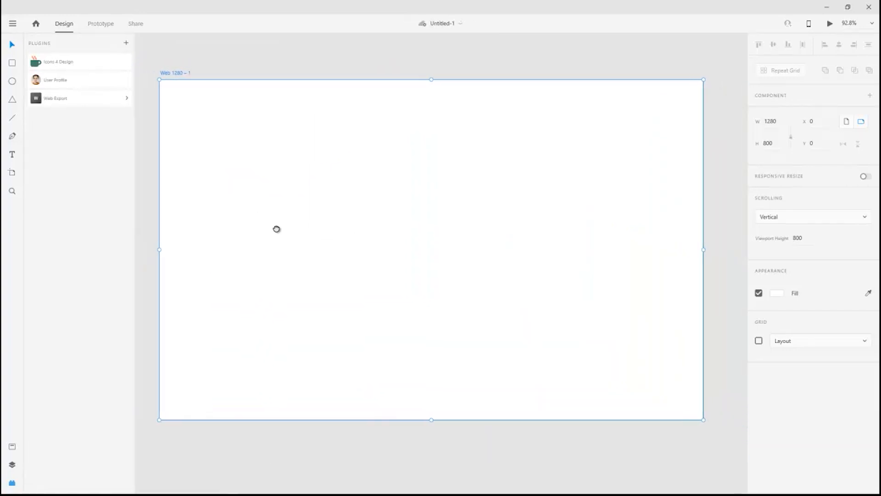
pyautogui.moveTo(353, 203); pyautogui.dragTo(354, 222)
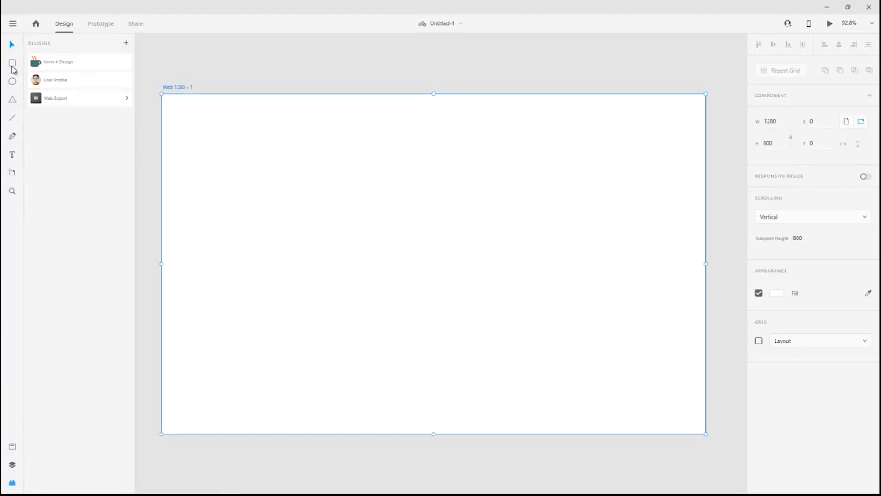
pyautogui.click(12, 448)
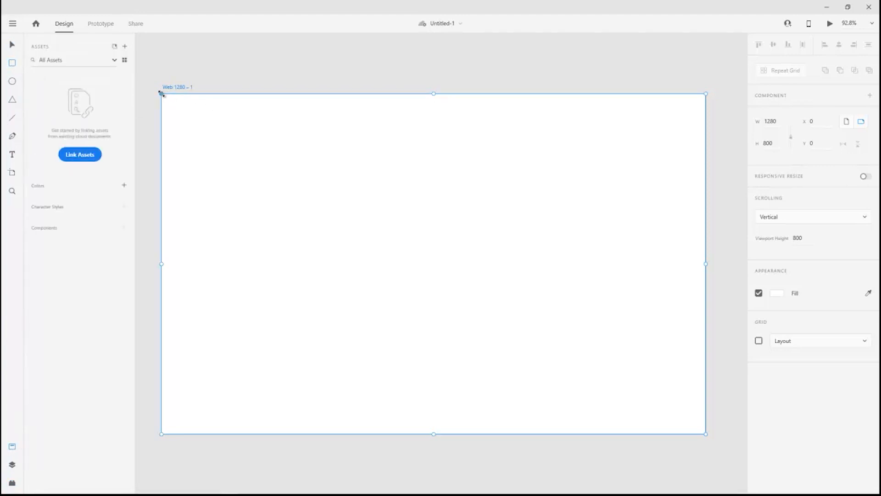
pyautogui.moveTo(163, 95); pyautogui.dragTo(656, 132)
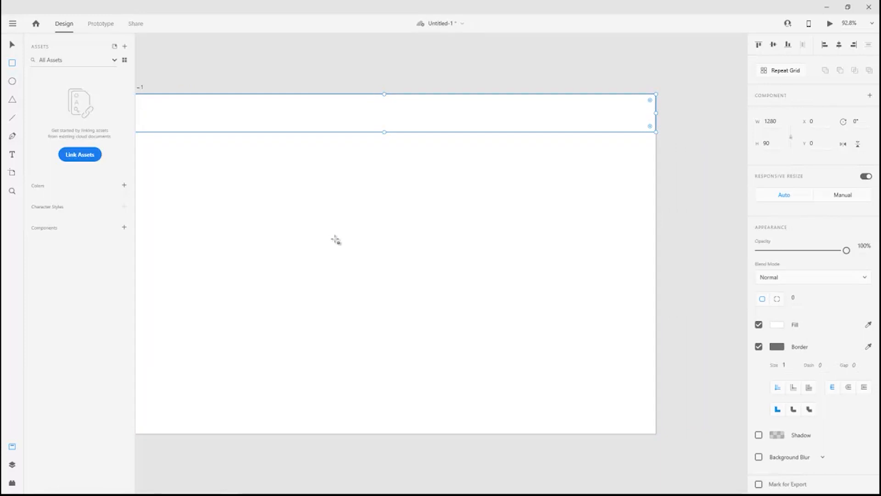
pyautogui.moveTo(309, 63); pyautogui.dragTo(361, 72)
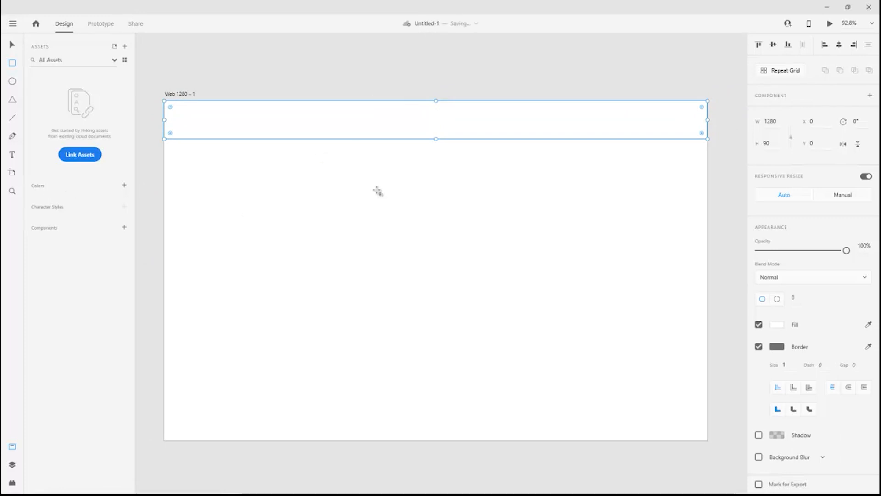
# Step: Draw an ellipse about 668 × 600 px and move it over the artboard's upper-right corner
pyautogui.click(12, 81)
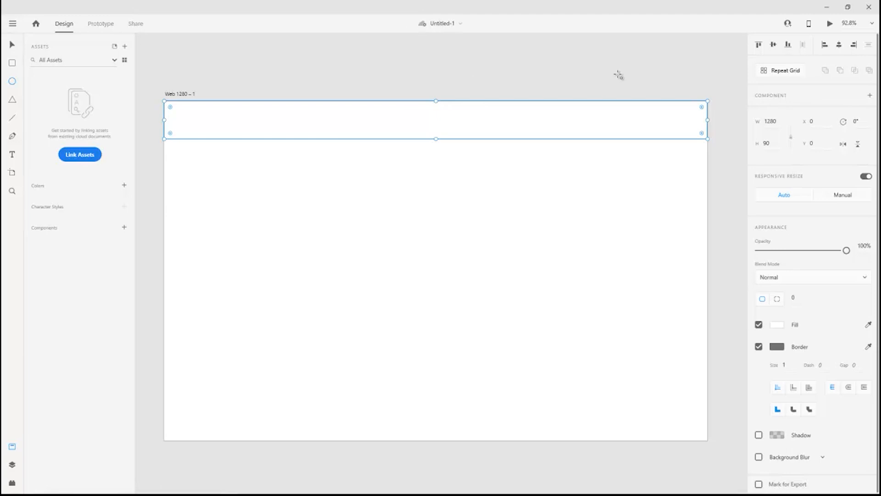
pyautogui.moveTo(622, 159)
pyautogui.mouseDown()
pyautogui.moveTo(738, 282)
pyautogui.moveTo(709, 338)
pyautogui.moveTo(743, 332)
pyautogui.moveTo(754, 357)
pyautogui.moveTo(700, 397)
pyautogui.moveTo(708, 414)
pyautogui.mouseUp()
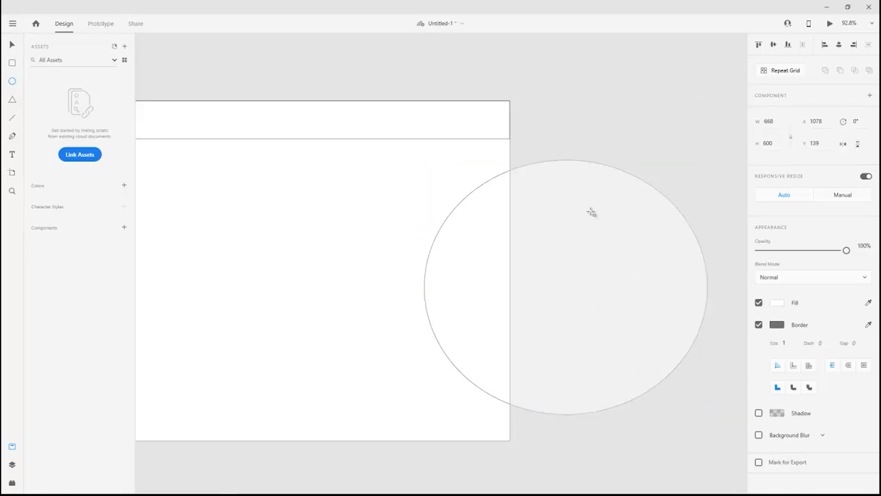
pyautogui.click(13, 47)
pyautogui.moveTo(496, 230); pyautogui.dragTo(388, 130)
pyautogui.scroll(-1, 425, 240)
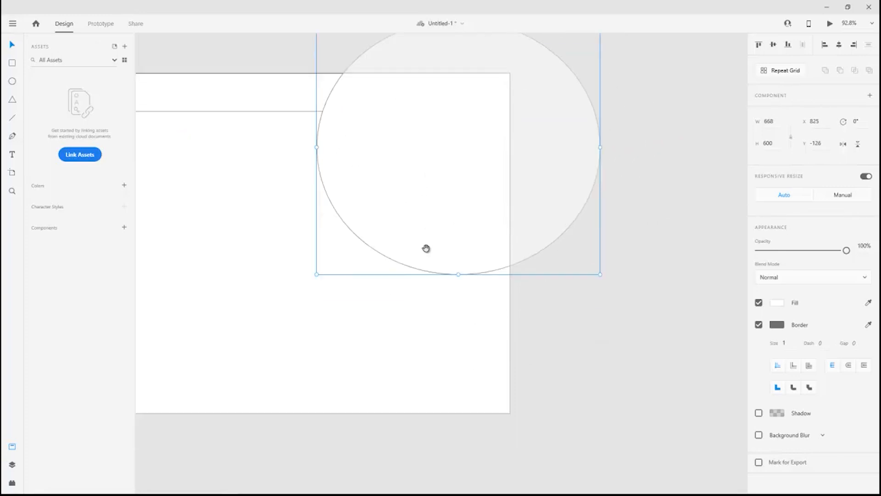
# Step: Enlarge the ellipse to about 810 × 783 px and reposition it at about X 625, Y -224 over the upper-right corner
pyautogui.scroll(2, 411, 242)
pyautogui.keyDown('ctrl'); pyautogui.scroll(-3, 407, 241); pyautogui.keyUp('ctrl')
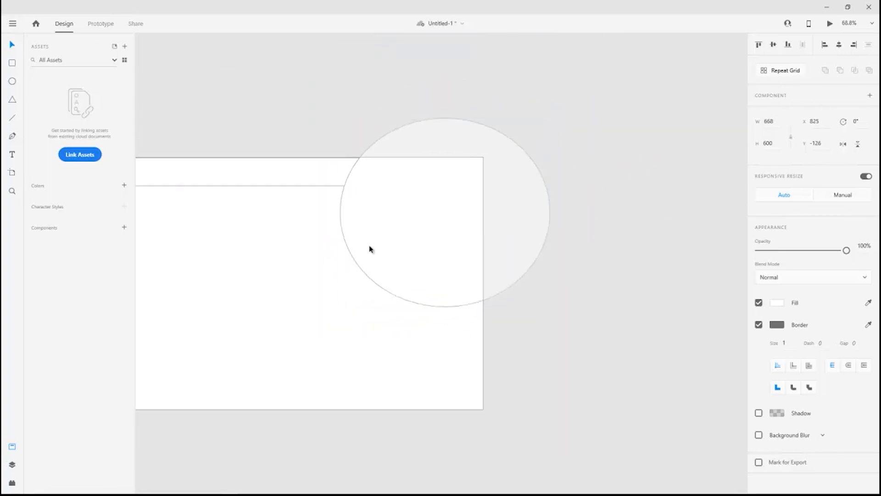
pyautogui.scroll(-1, 370, 248)
pyautogui.click(275, 282)
pyautogui.moveTo(301, 281); pyautogui.dragTo(414, 233)
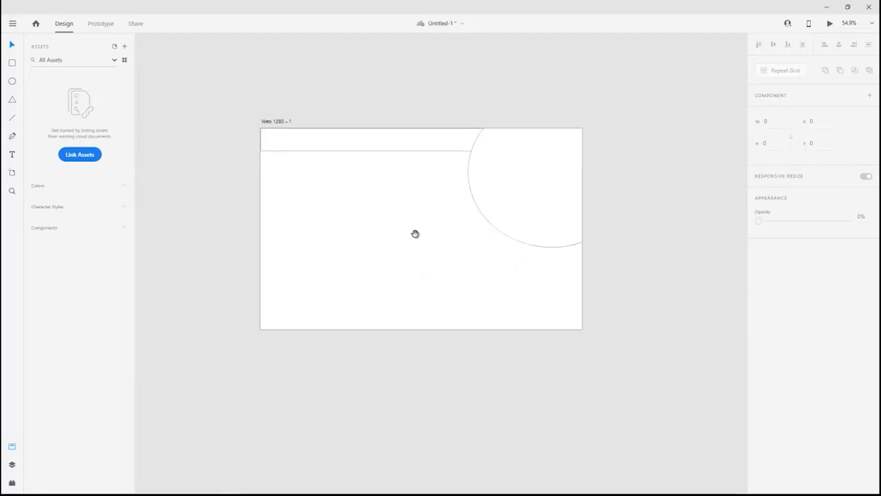
pyautogui.click(520, 172)
pyautogui.moveTo(533, 155); pyautogui.dragTo(505, 167)
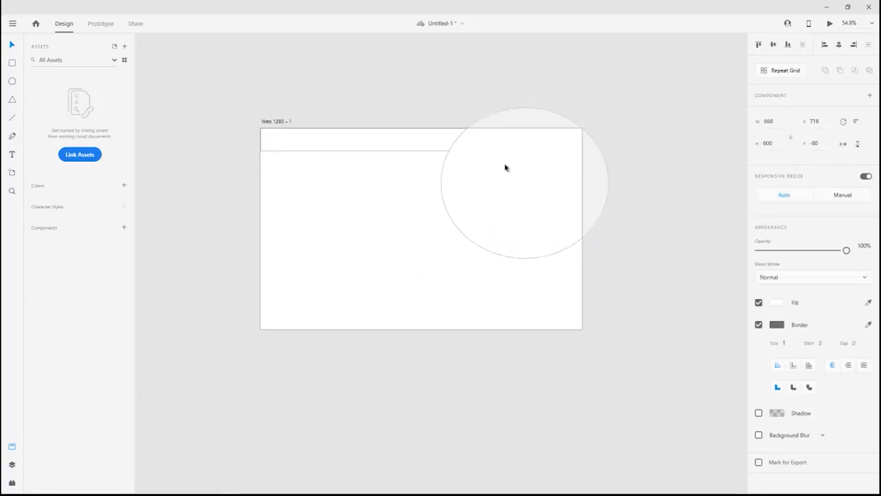
pyautogui.moveTo(609, 108); pyautogui.dragTo(644, 63)
pyautogui.moveTo(550, 177)
pyautogui.mouseDown()
pyautogui.moveTo(537, 194)
pyautogui.moveTo(534, 177)
pyautogui.moveTo(537, 184)
pyautogui.mouseUp()
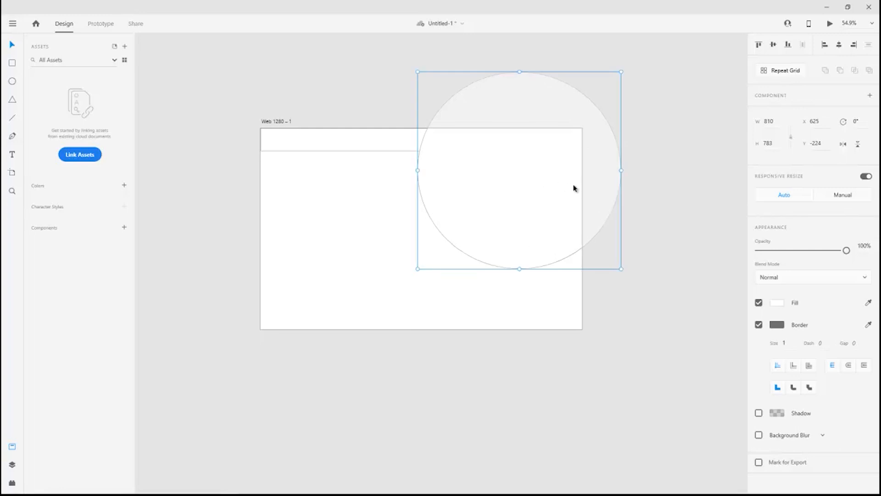
# Step: Show the layers and move the header rectangle above the ellipse in the stacking order
pyautogui.scroll(-3, 381, 342)
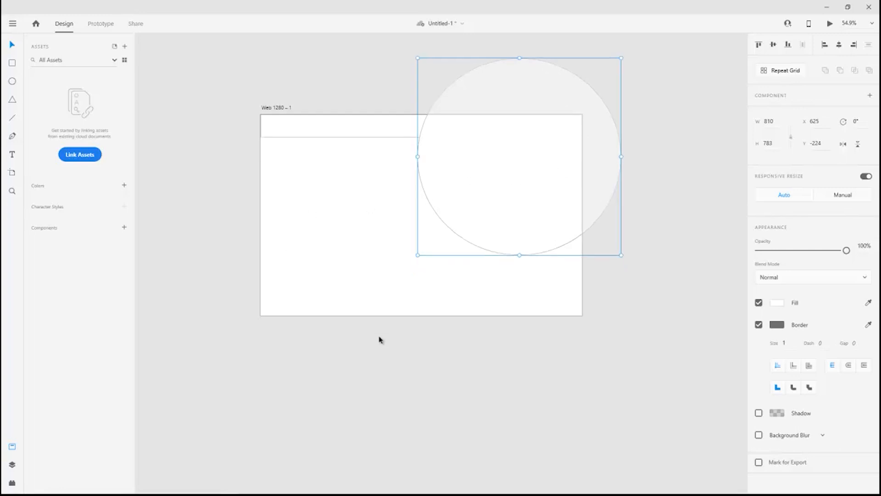
pyautogui.scroll(2, 379, 331)
pyautogui.click(13, 465)
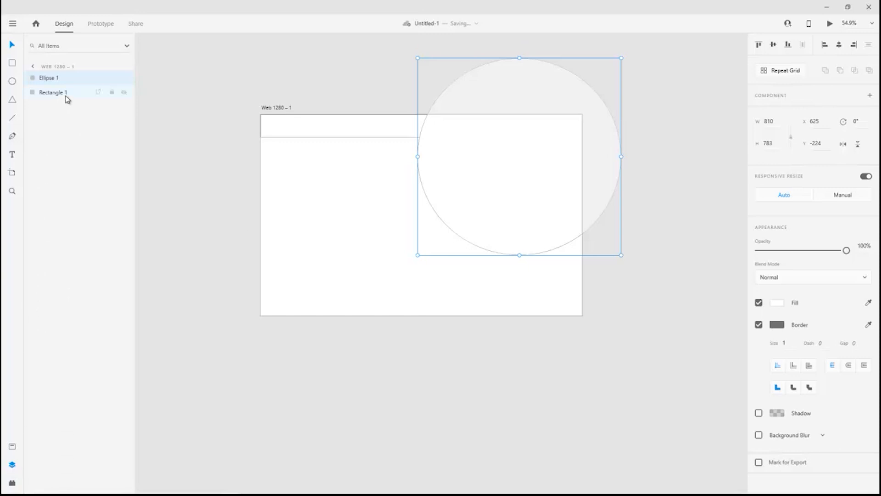
pyautogui.moveTo(61, 96); pyautogui.dragTo(60, 79)
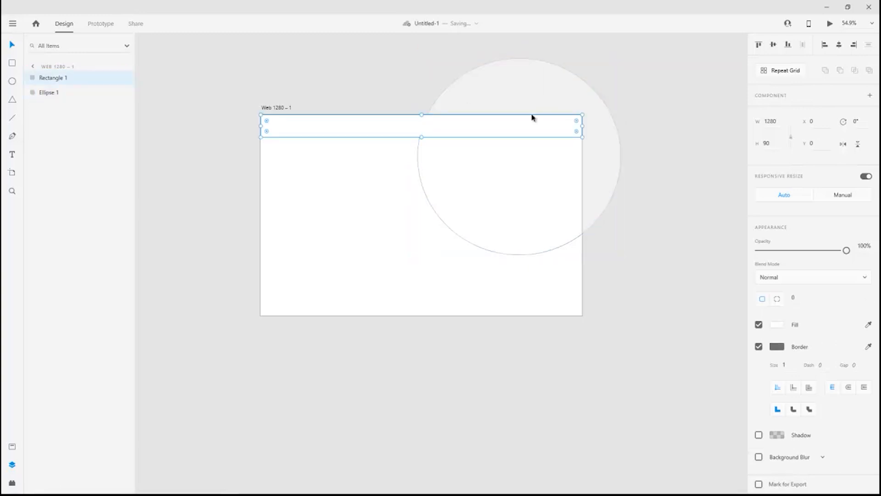
pyautogui.click(599, 66)
pyautogui.click(527, 189)
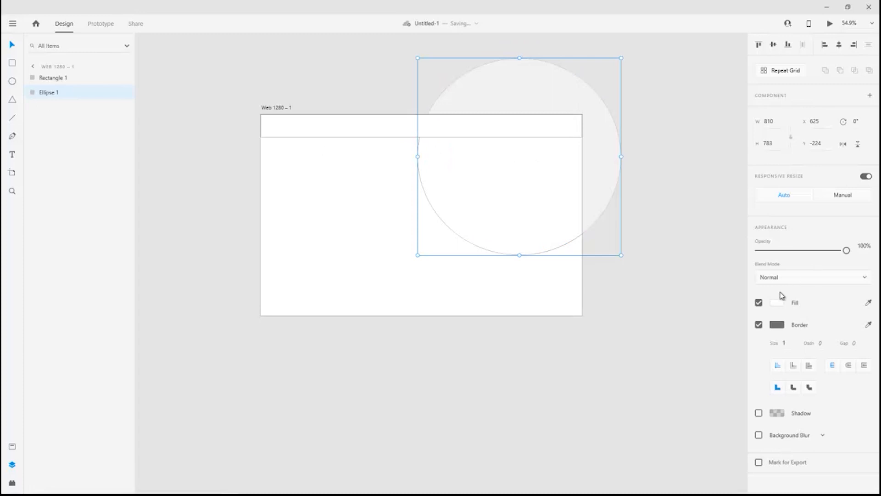
pyautogui.click(224, 277)
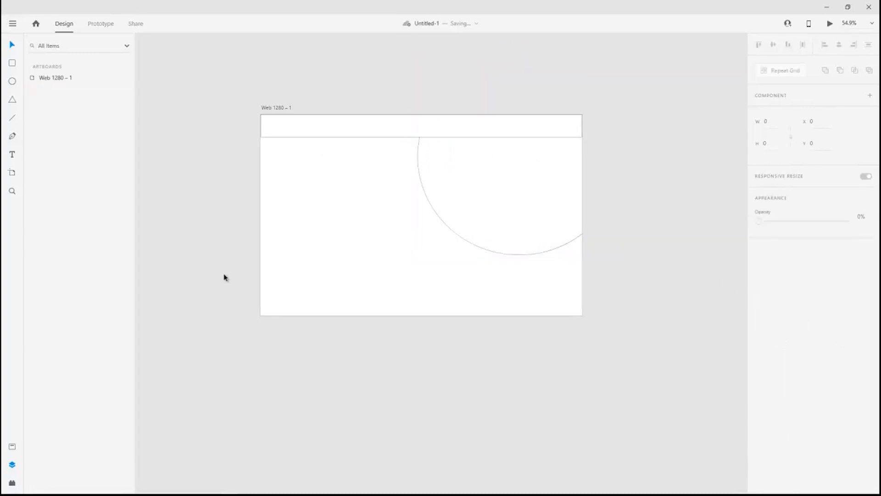
# Step: Fill the Web 1280 artboard with near-black #070000
pyautogui.click(354, 244)
pyautogui.doubleClick(353, 275)
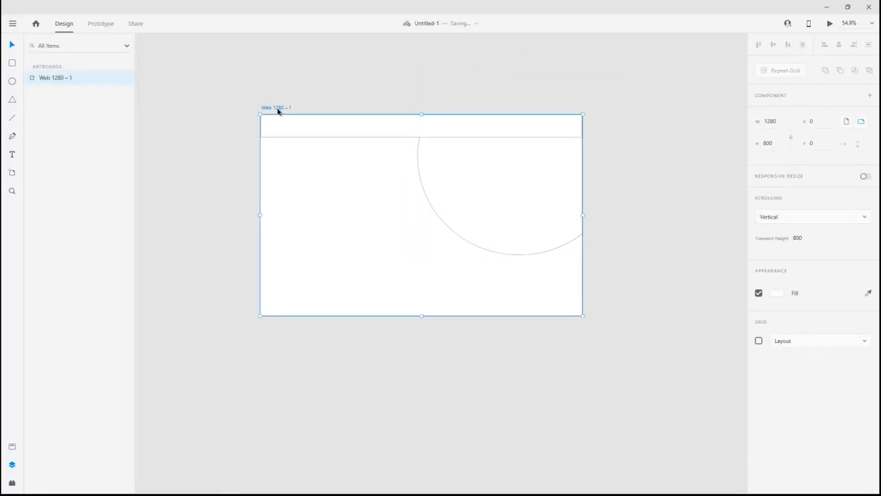
pyautogui.click(781, 295)
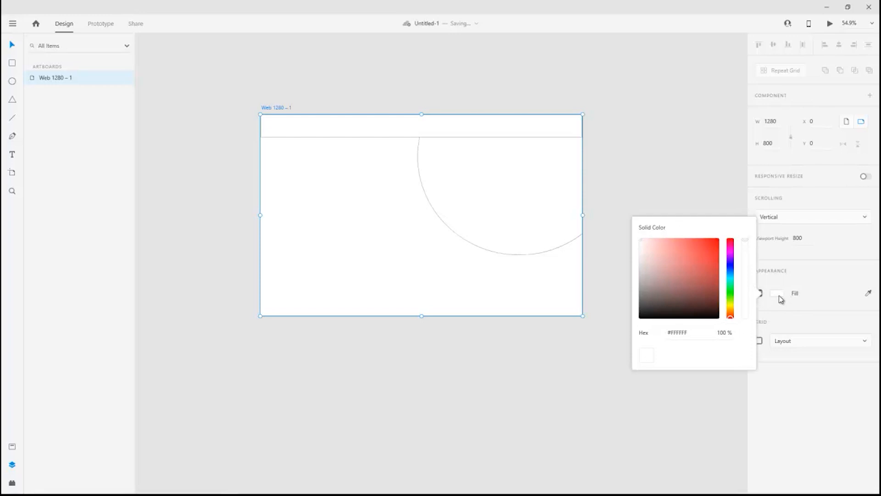
pyautogui.click(703, 260)
pyautogui.moveTo(704, 246)
pyautogui.mouseDown()
pyautogui.moveTo(718, 248)
pyautogui.moveTo(716, 319)
pyautogui.mouseUp()
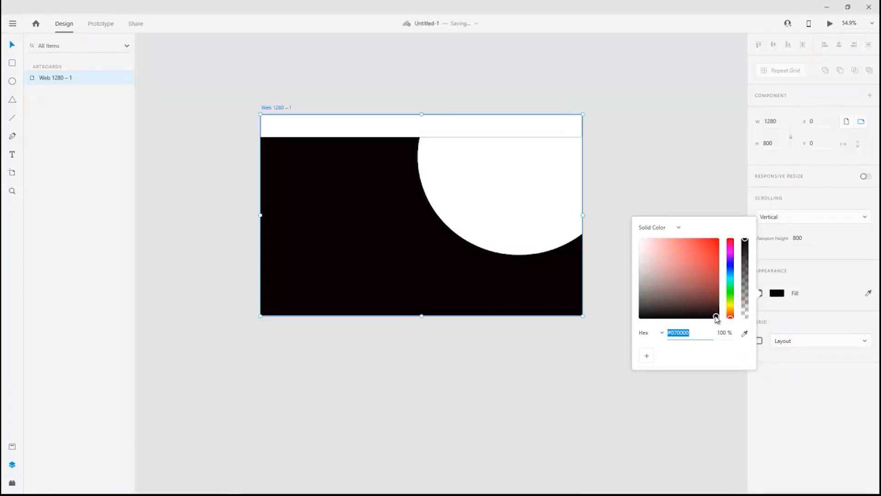
pyautogui.click(710, 159)
# Step: Fill the ellipse with blue and lower its opacity
pyautogui.click(521, 189)
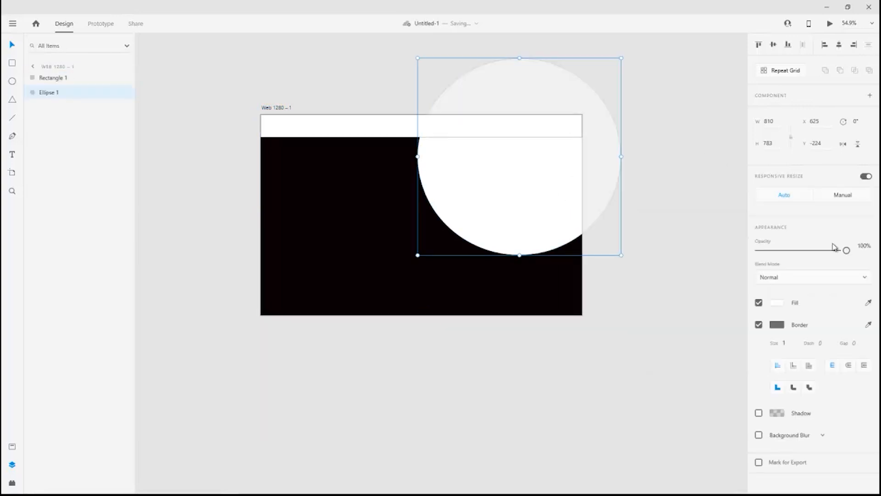
pyautogui.click(780, 304)
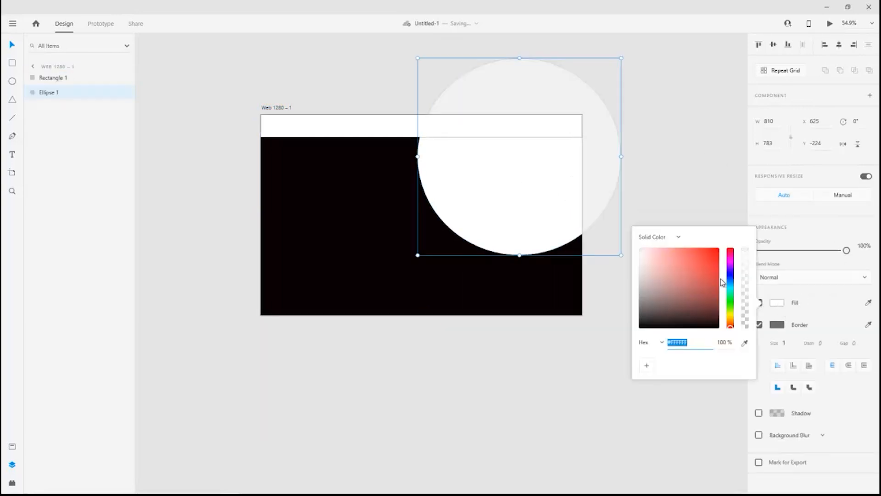
pyautogui.moveTo(711, 262)
pyautogui.mouseDown()
pyautogui.moveTo(692, 279)
pyautogui.moveTo(714, 301)
pyautogui.moveTo(730, 274)
pyautogui.moveTo(734, 288)
pyautogui.mouseUp()
pyautogui.moveTo(847, 250); pyautogui.dragTo(810, 252)
pyautogui.click(239, 187)
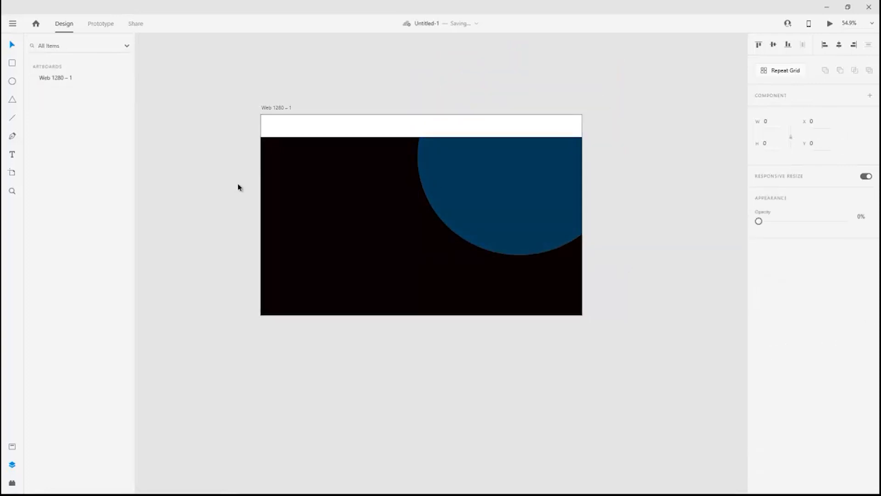
# Step: Fill the header rectangle with dark blue #034E74
pyautogui.click(348, 132)
pyautogui.click(777, 324)
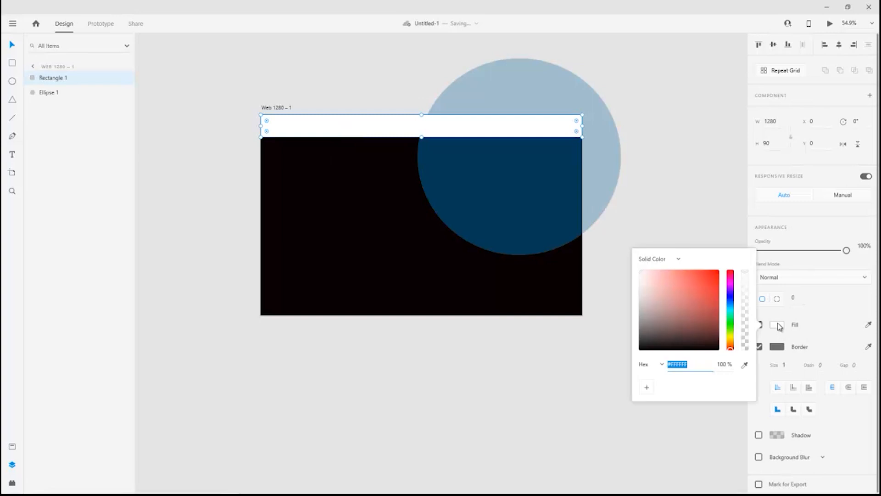
pyautogui.click(701, 279)
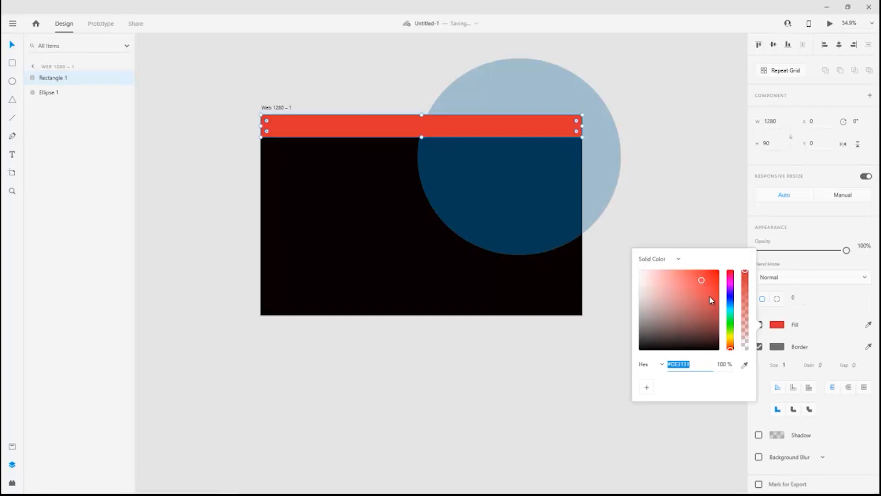
pyautogui.click(708, 296)
pyautogui.moveTo(695, 320)
pyautogui.mouseDown()
pyautogui.moveTo(686, 290)
pyautogui.moveTo(706, 291)
pyautogui.moveTo(714, 278)
pyautogui.moveTo(731, 281)
pyautogui.moveTo(731, 306)
pyautogui.mouseUp()
pyautogui.click(732, 312)
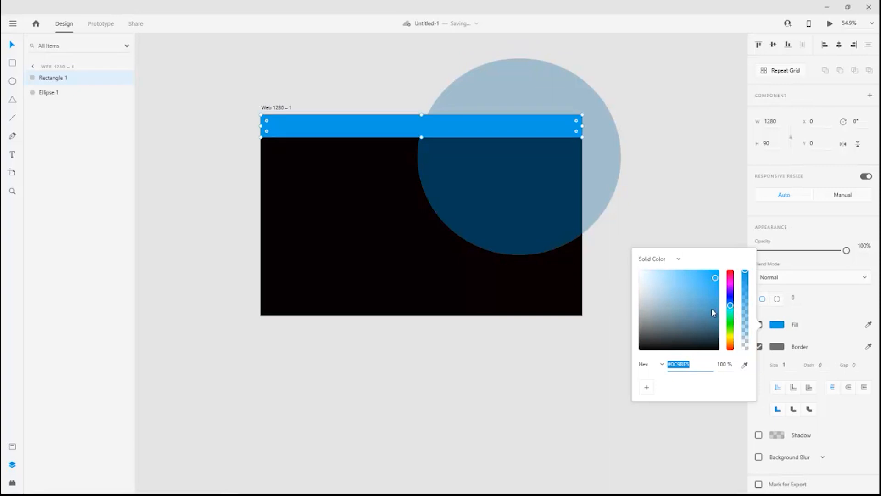
pyautogui.click(717, 314)
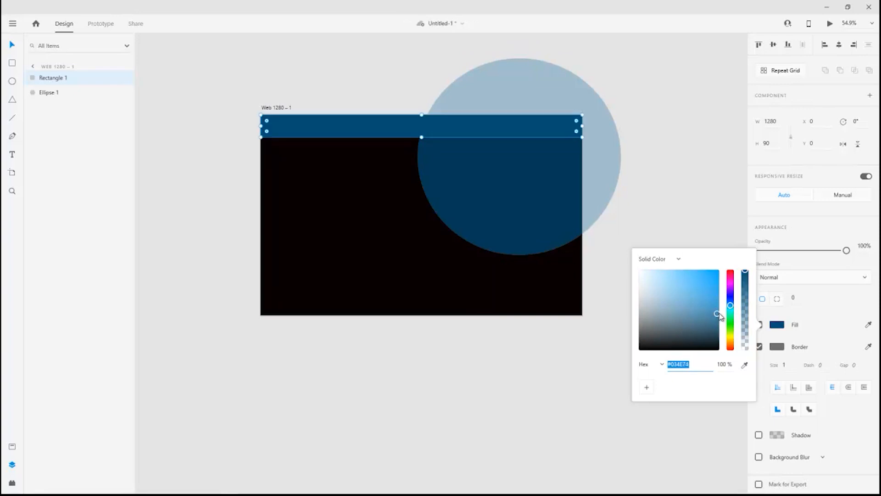
# Step: Darken the header rectangle's blue fill slightly
pyautogui.click(704, 173)
pyautogui.click(580, 134)
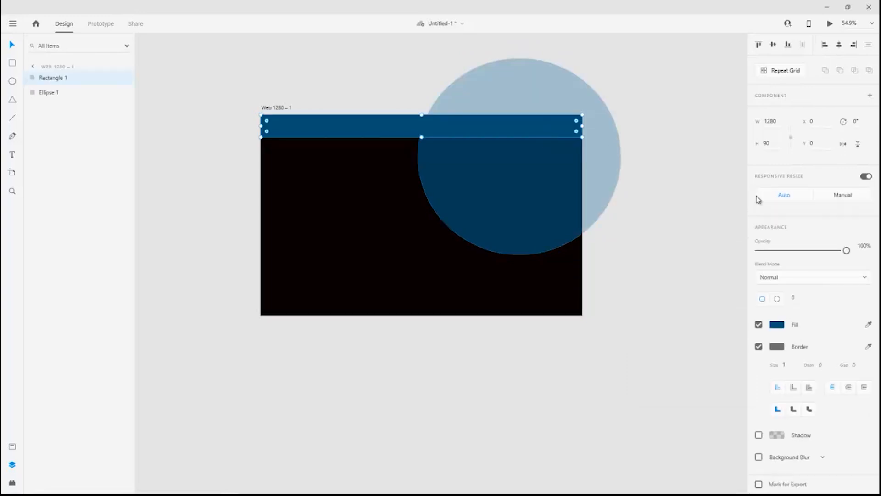
pyautogui.click(778, 327)
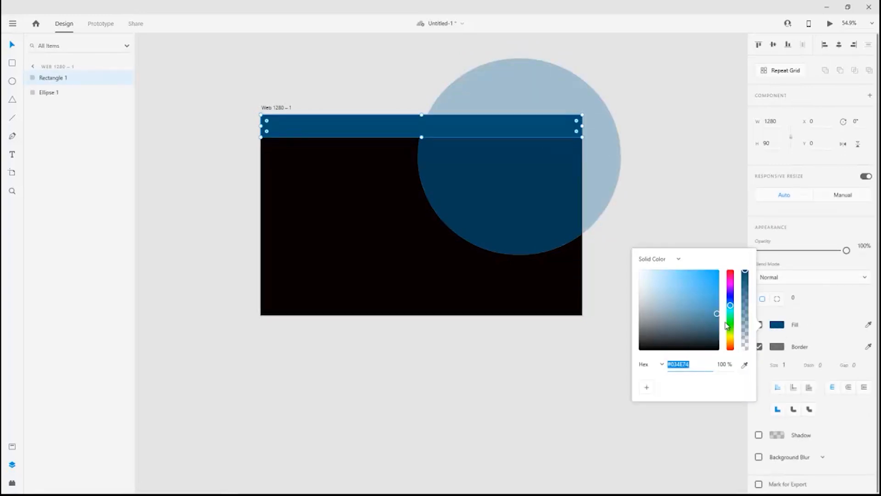
pyautogui.moveTo(719, 315); pyautogui.dragTo(718, 320)
pyautogui.click(628, 174)
# Step: Fill the large ellipse with dark blue #10374B
pyautogui.click(558, 192)
pyautogui.click(778, 304)
pyautogui.moveTo(710, 306); pyautogui.dragTo(699, 289)
pyautogui.click(705, 307)
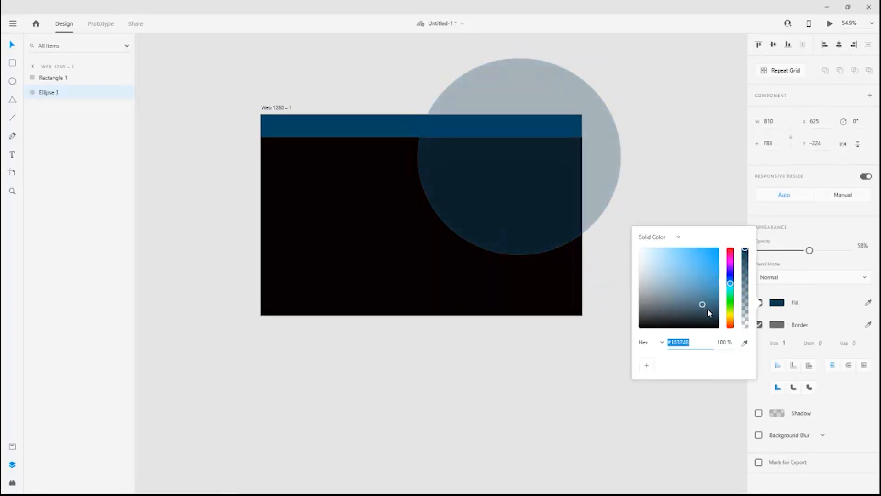
pyautogui.click(656, 120)
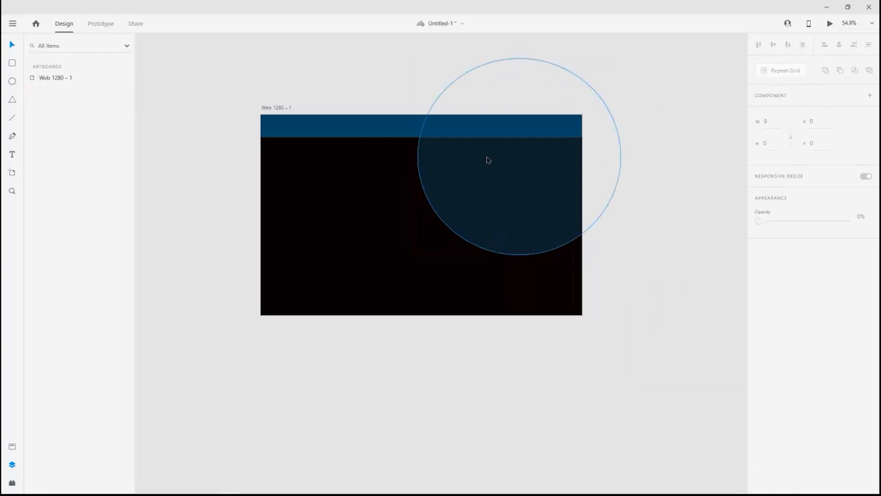
# Step: Enlarge the large ellipse slightly and move it further past the artboard's right edge
pyautogui.click(477, 171)
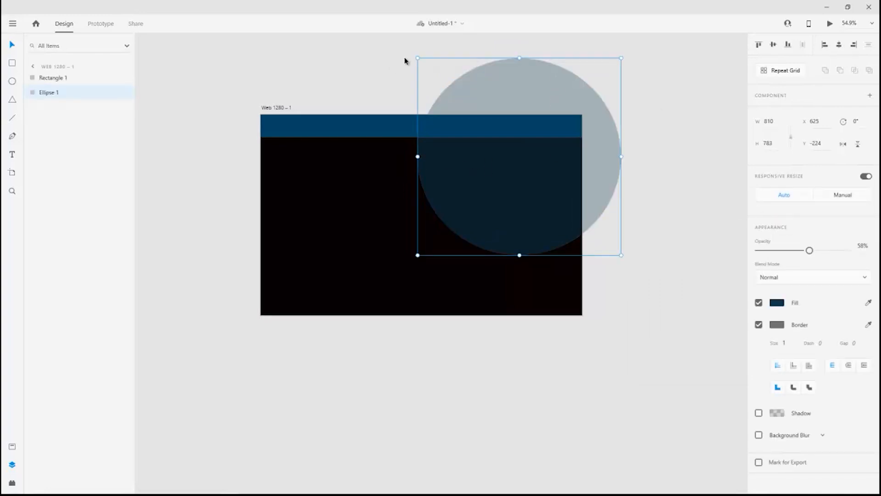
pyautogui.moveTo(415, 55); pyautogui.dragTo(407, 60)
pyautogui.moveTo(593, 162); pyautogui.dragTo(641, 153)
pyautogui.click(688, 301)
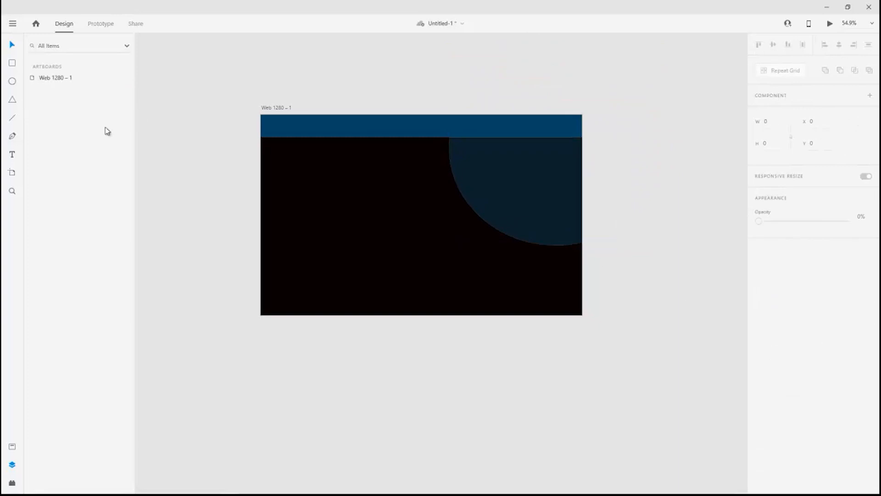
# Step: Switch to File Explorer and place LOGO.png from the MILKTEA New folder on the artboard
pyautogui.moveTo(88, 494)
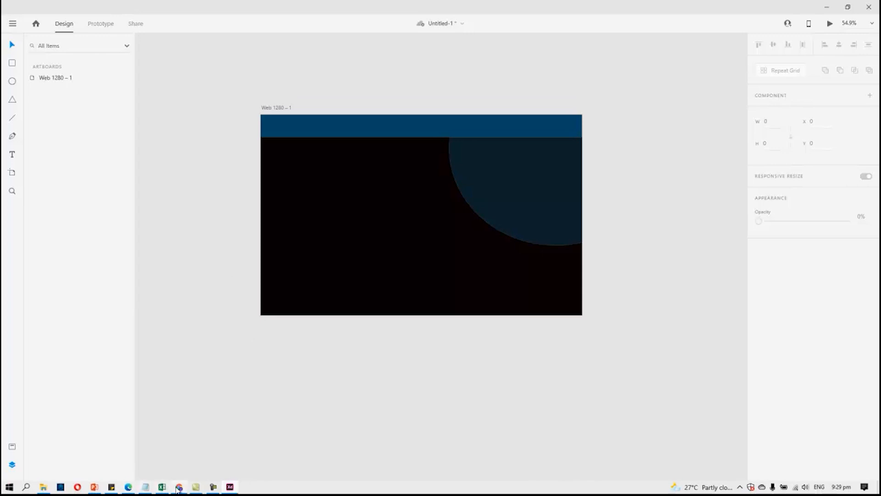
pyautogui.click(43, 486)
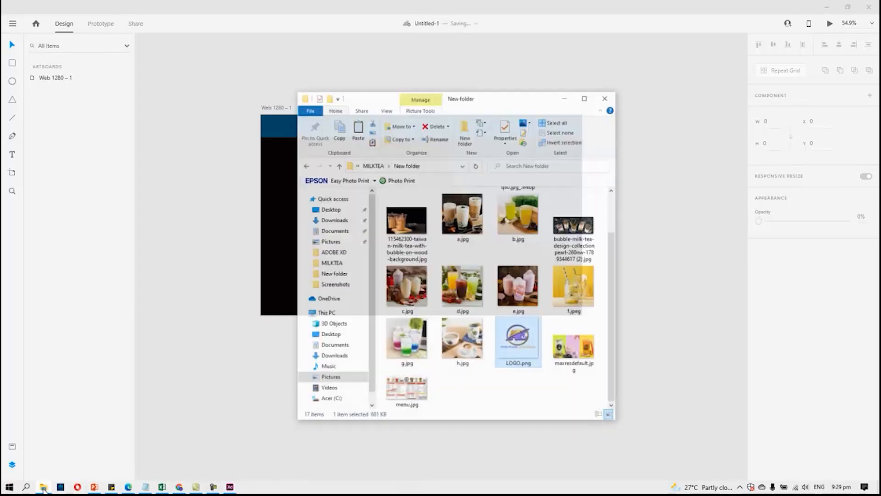
pyautogui.moveTo(520, 92); pyautogui.dragTo(688, 23)
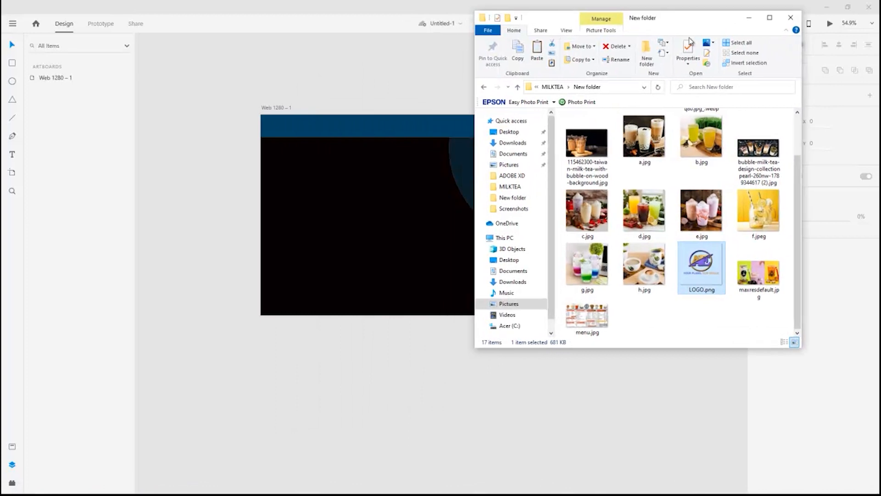
pyautogui.moveTo(333, 222); pyautogui.dragTo(563, 345)
# Step: Scale the logo down to about 154 × 154 and place it at the left end of the header bar
pyautogui.moveTo(613, 426); pyautogui.dragTo(275, 114)
pyautogui.moveTo(206, 98); pyautogui.dragTo(248, 173)
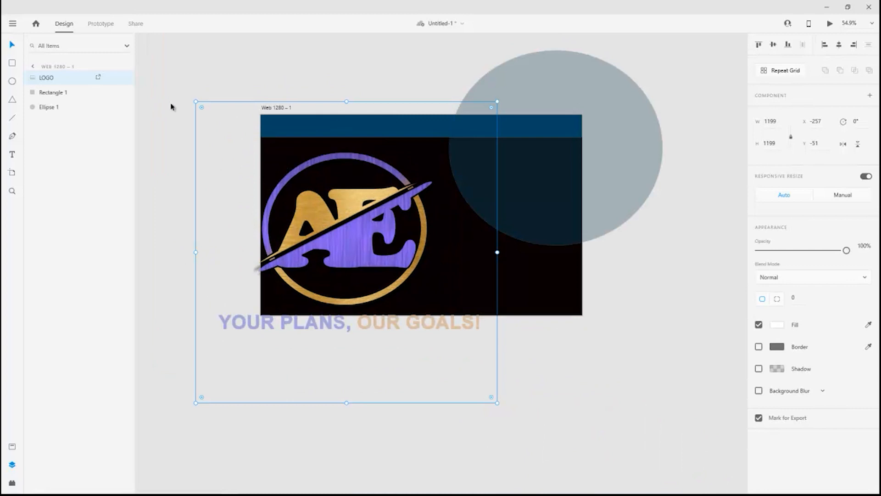
pyautogui.moveTo(195, 100); pyautogui.dragTo(307, 212)
pyautogui.moveTo(377, 260); pyautogui.dragTo(289, 109)
pyautogui.moveTo(218, 61); pyautogui.dragTo(263, 115)
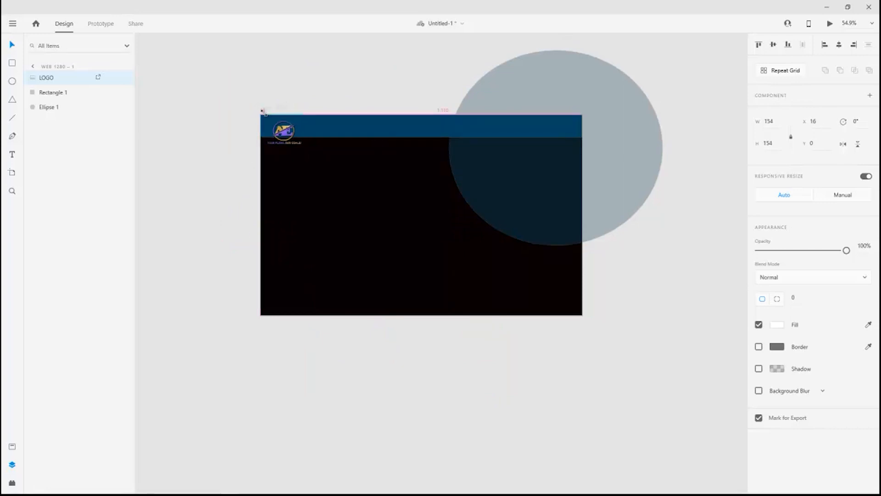
# Step: Increase the header rectangle's height to about 133 and shrink the logo to about 127 × 127 inside it
pyautogui.click(370, 134)
pyautogui.moveTo(420, 137); pyautogui.dragTo(418, 149)
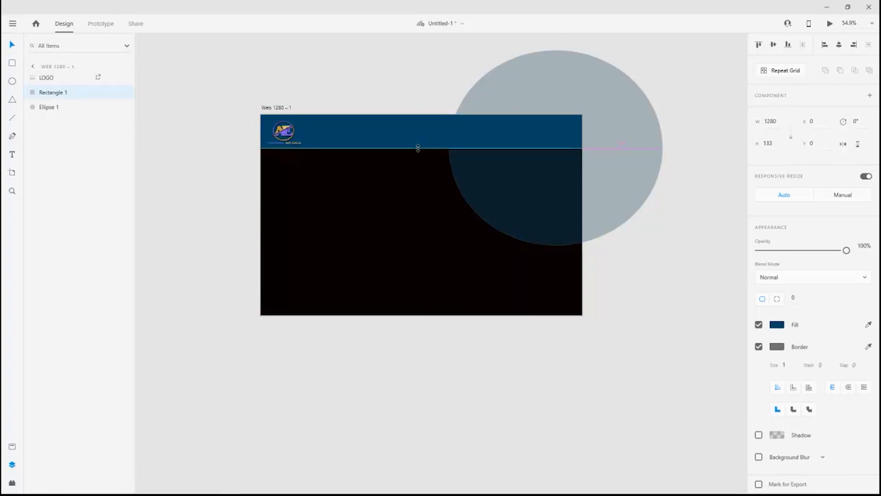
pyautogui.click(267, 124)
pyautogui.moveTo(266, 117)
pyautogui.mouseDown()
pyautogui.moveTo(275, 125)
pyautogui.moveTo(266, 116)
pyautogui.mouseUp()
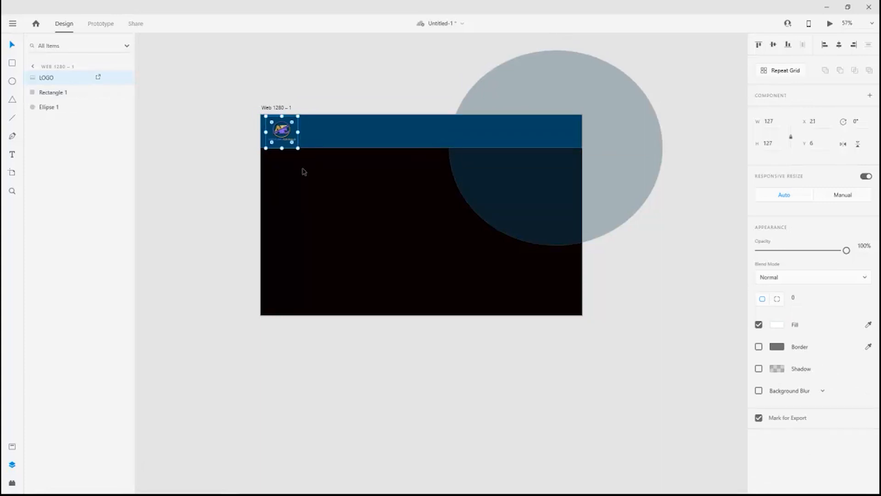
# Step: Reduce the header rectangle's height to about 112 and move the logo into the artboard's top-left corner
pyautogui.scroll(4, 307, 170)
pyautogui.click(469, 134)
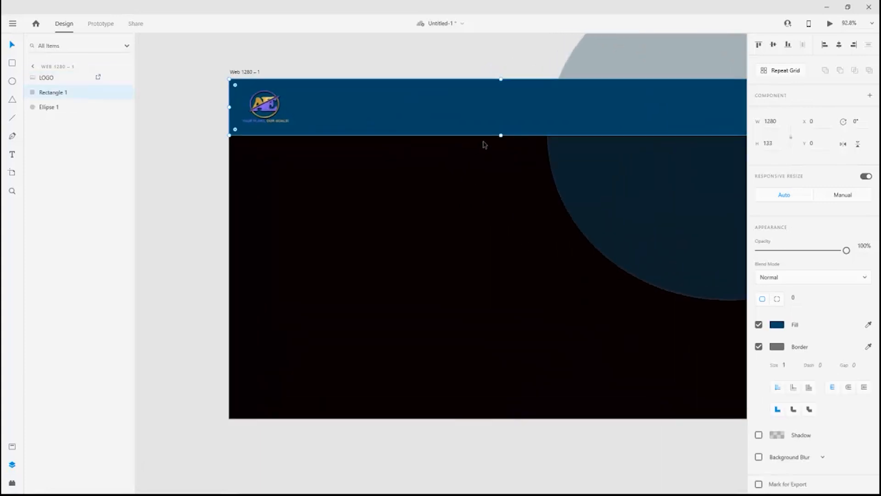
pyautogui.moveTo(500, 136); pyautogui.dragTo(501, 125)
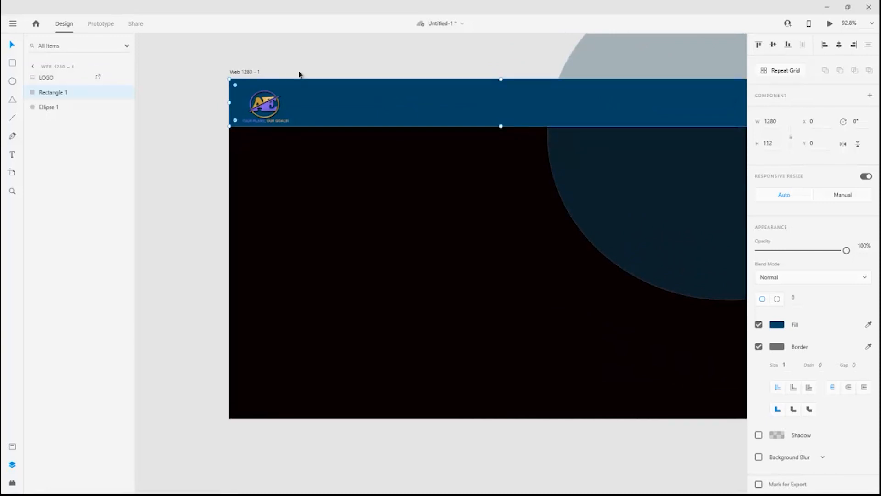
pyautogui.moveTo(270, 104); pyautogui.dragTo(259, 101)
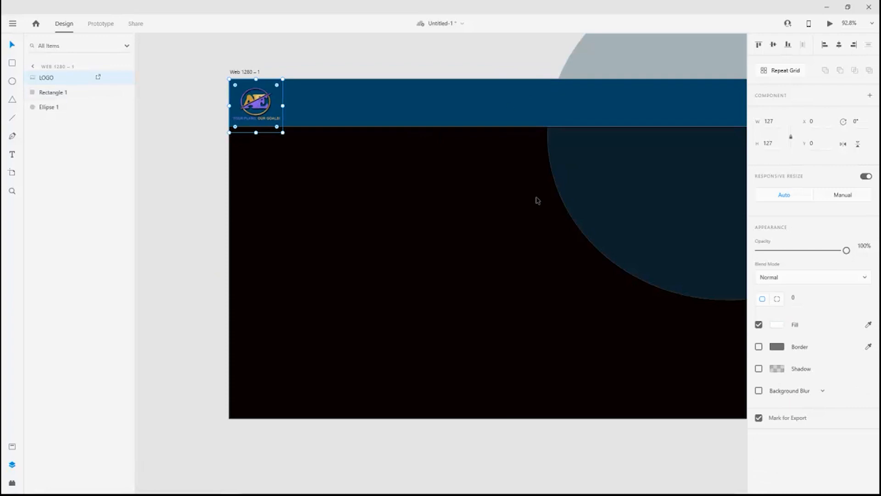
# Step: Shorten the header rectangle a little more and move the logo up to Y −13 so it fits the bar
pyautogui.scroll(-1, 537, 200)
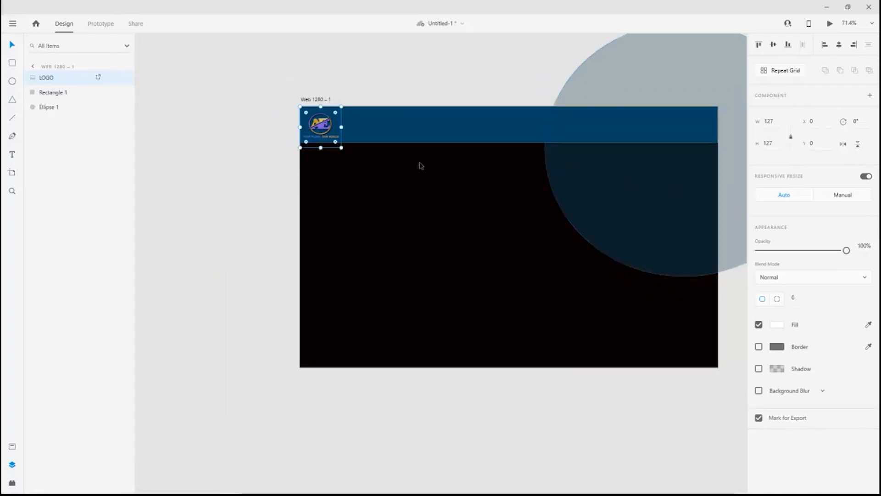
pyautogui.moveTo(502, 187); pyautogui.dragTo(411, 188)
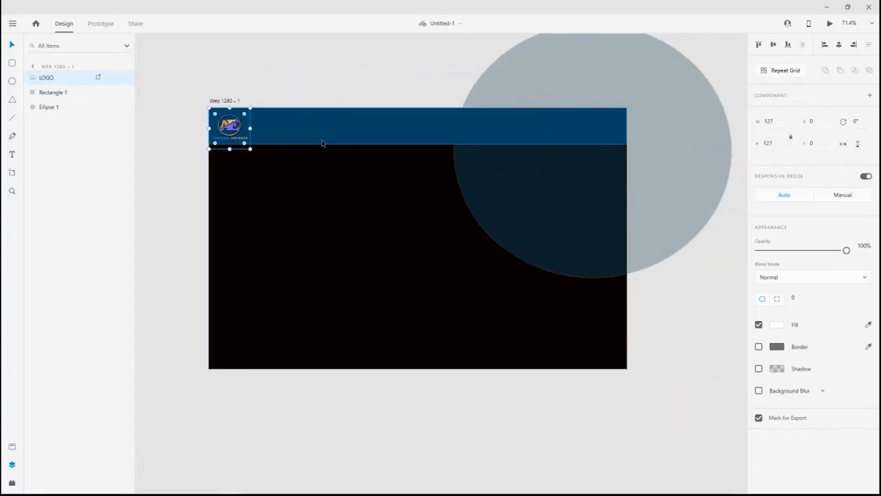
pyautogui.click(374, 144)
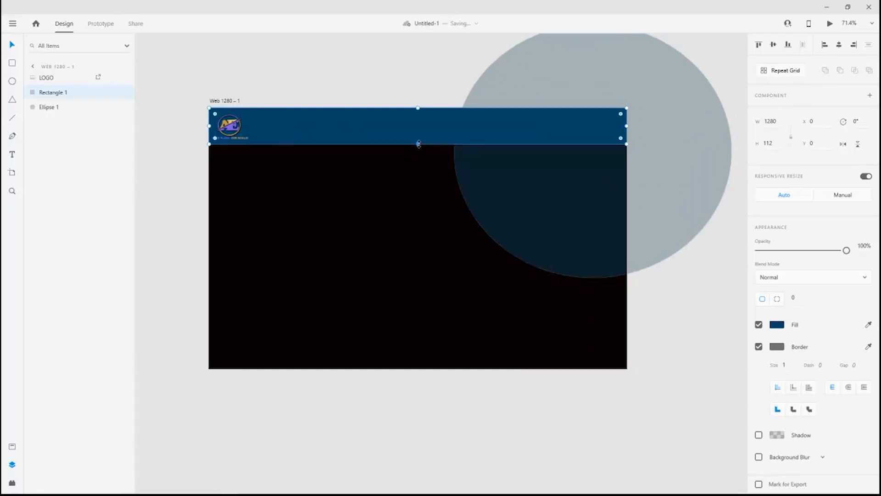
pyautogui.moveTo(418, 143); pyautogui.dragTo(418, 141)
pyautogui.click(229, 123)
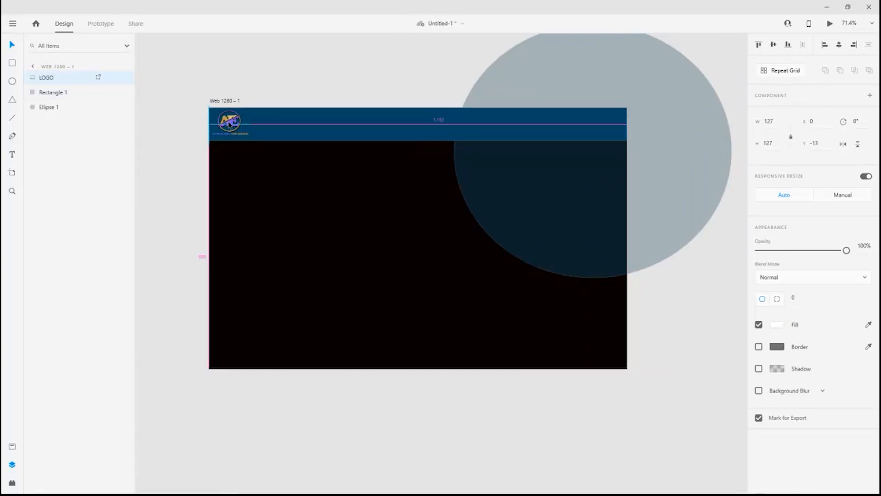
pyautogui.click(291, 83)
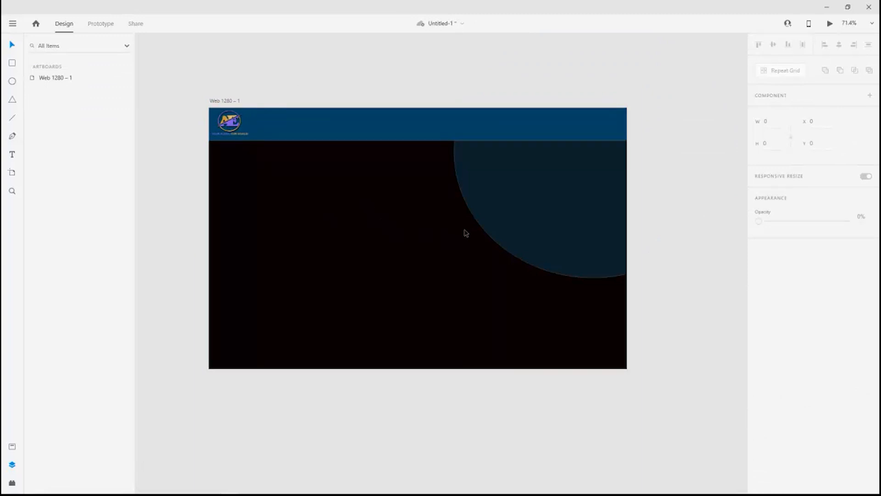
# Step: Draw an ellipse about 158 × 146 over the large ellipse's left edge and duplicate it
pyautogui.click(12, 82)
pyautogui.moveTo(449, 168)
pyautogui.mouseDown()
pyautogui.moveTo(478, 192)
pyautogui.moveTo(486, 219)
pyautogui.moveTo(502, 217)
pyautogui.mouseUp()
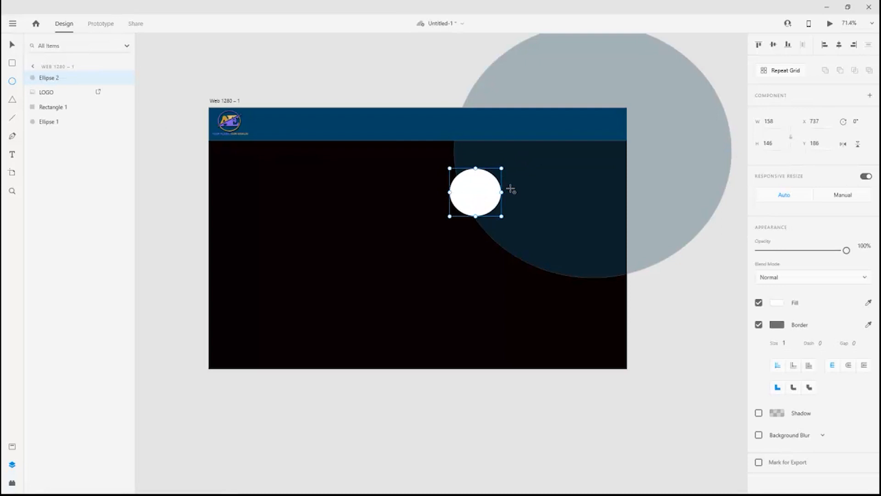
pyautogui.hotkey('ctrl', 'd')
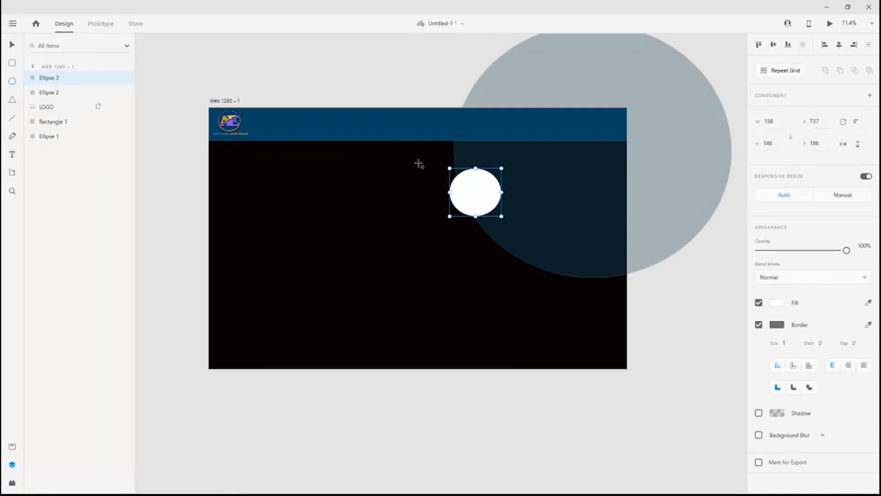
# Step: Offset the two small ellipses so they overlap slightly, one at about X 703, Y 122 and its copy at about X 812, Y 163
pyautogui.click(12, 46)
pyautogui.moveTo(478, 197); pyautogui.dragTo(510, 208)
pyautogui.click(458, 186)
pyautogui.moveTo(457, 186); pyautogui.dragTo(450, 169)
pyautogui.moveTo(519, 203)
pyautogui.mouseDown()
pyautogui.moveTo(506, 200)
pyautogui.moveTo(512, 190)
pyautogui.mouseUp()
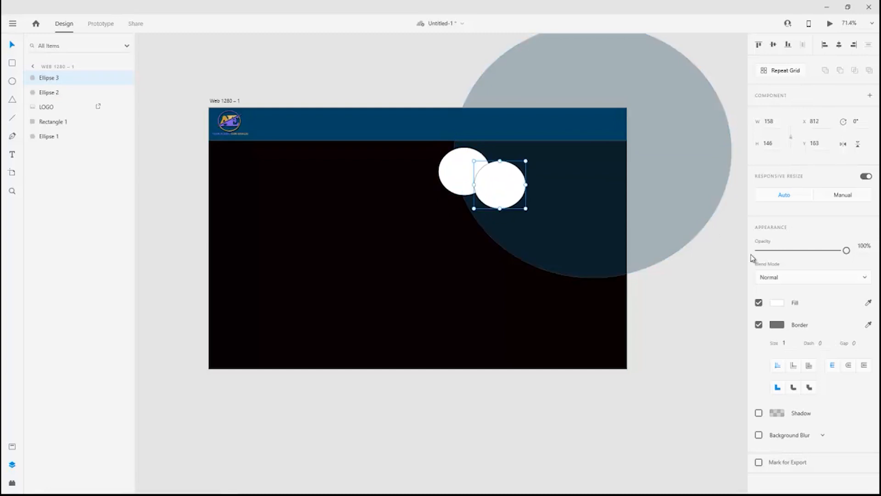
# Step: Fill the left small ellipse with dark red #300404
pyautogui.click(450, 171)
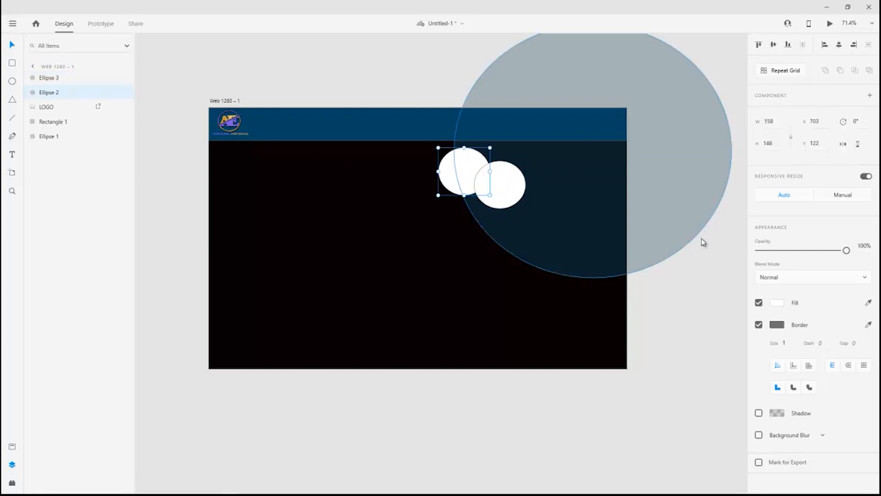
pyautogui.click(783, 305)
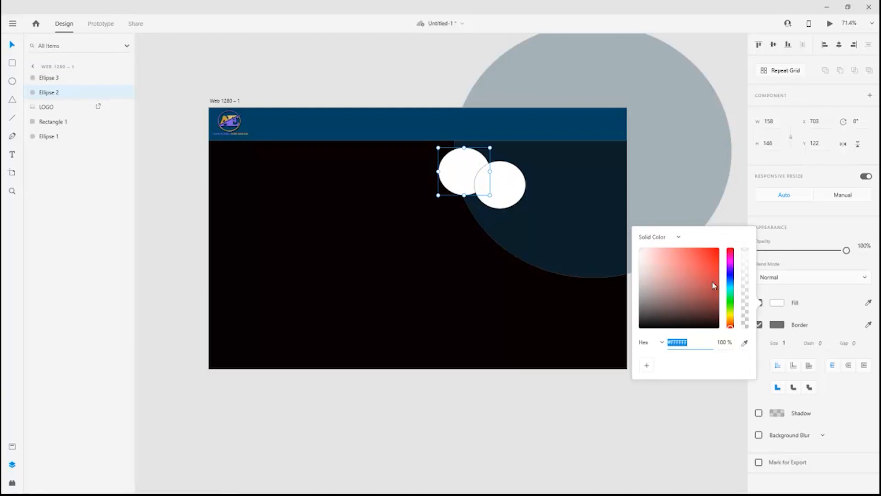
pyautogui.click(714, 322)
pyautogui.click(713, 314)
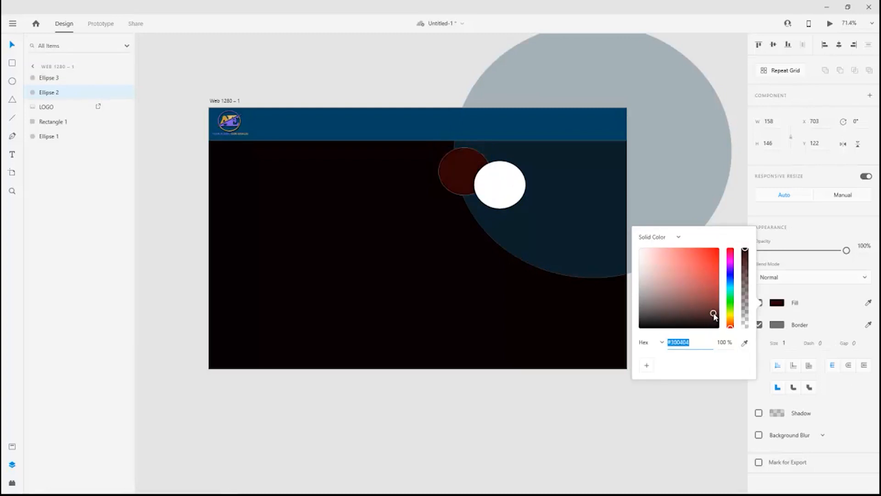
pyautogui.click(741, 208)
# Step: Give the right small ellipse a white-to-grey linear gradient fill and save the document
pyautogui.click(495, 186)
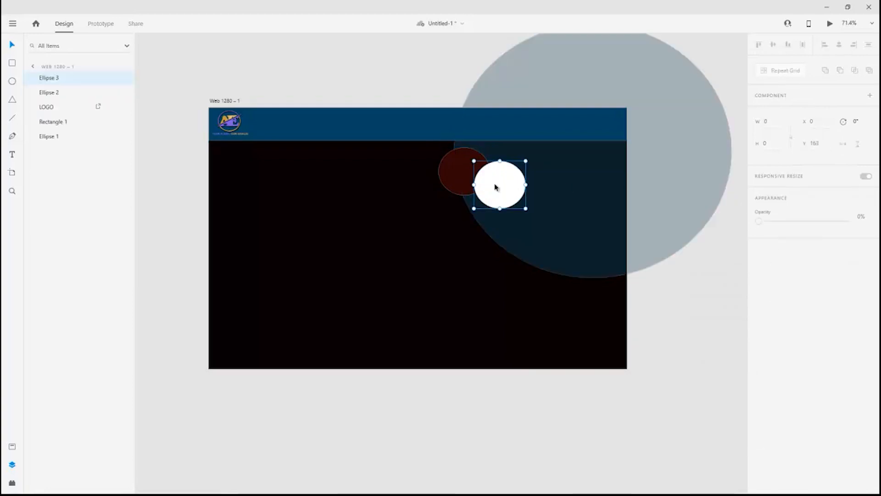
pyautogui.click(777, 303)
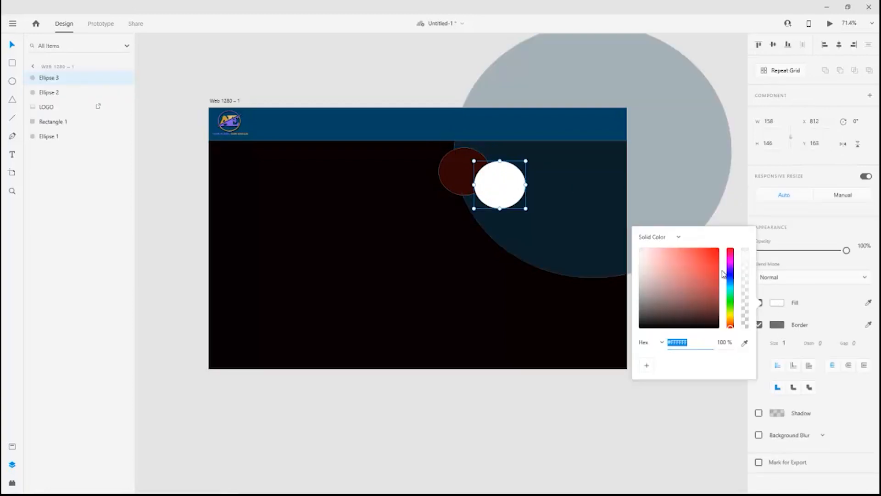
pyautogui.click(677, 239)
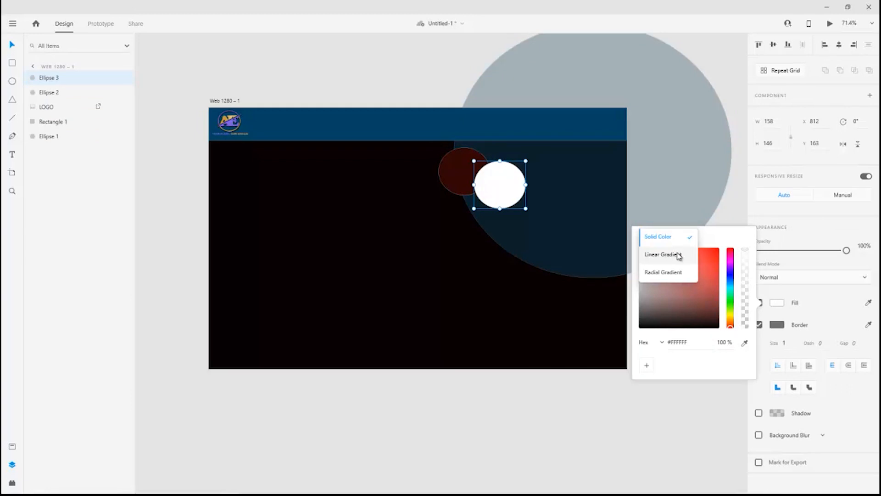
pyautogui.click(680, 255)
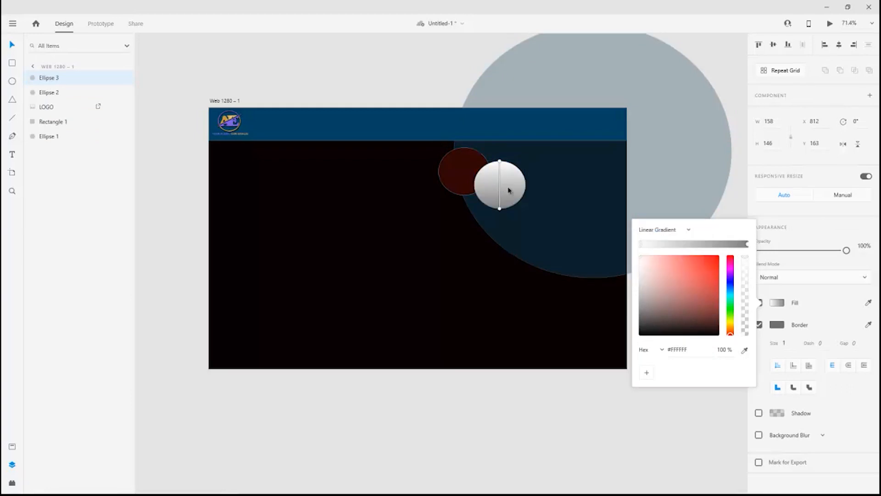
pyautogui.click(391, 73)
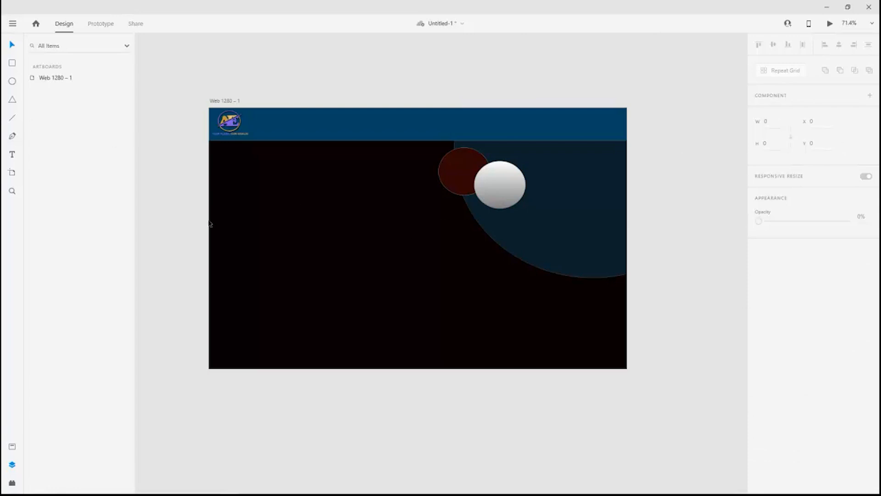
pyautogui.hotkey('ctrl', 's')
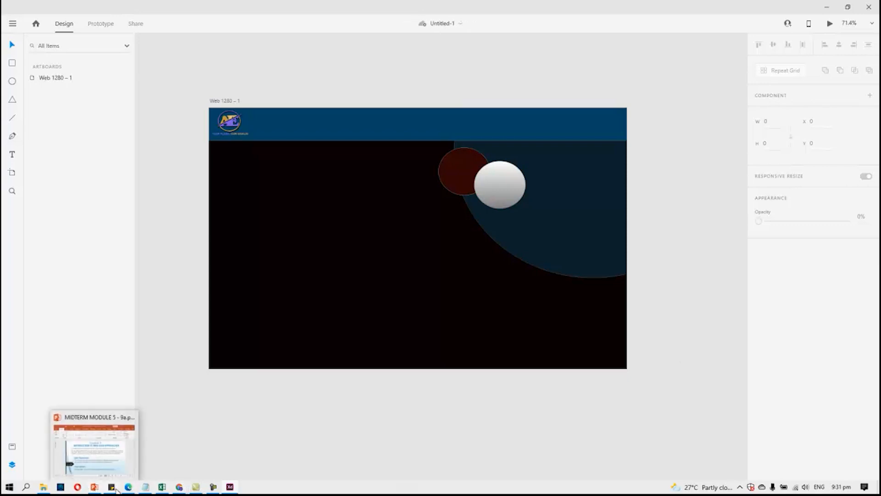
# Step: Switch to the MILKTEA image folder in File Explorer and move its window aside to expose the artboard
pyautogui.moveTo(52, 490)
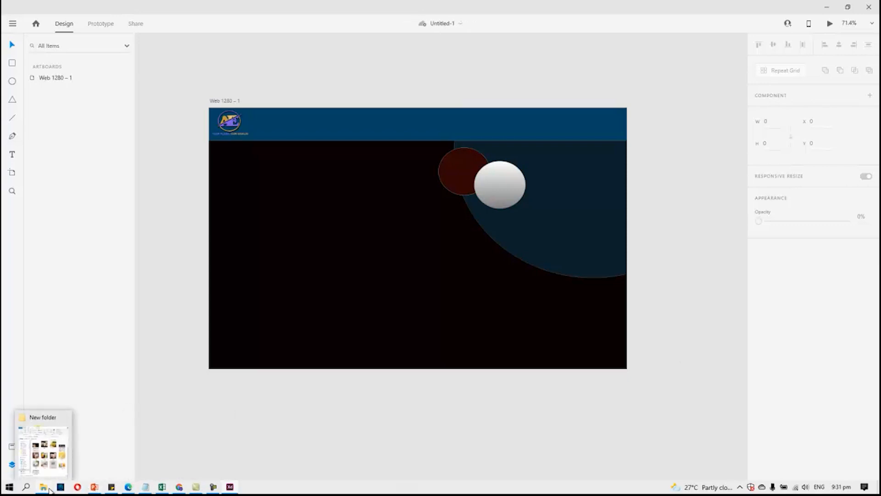
pyautogui.click(47, 463)
pyautogui.moveTo(680, 20); pyautogui.dragTo(226, 72)
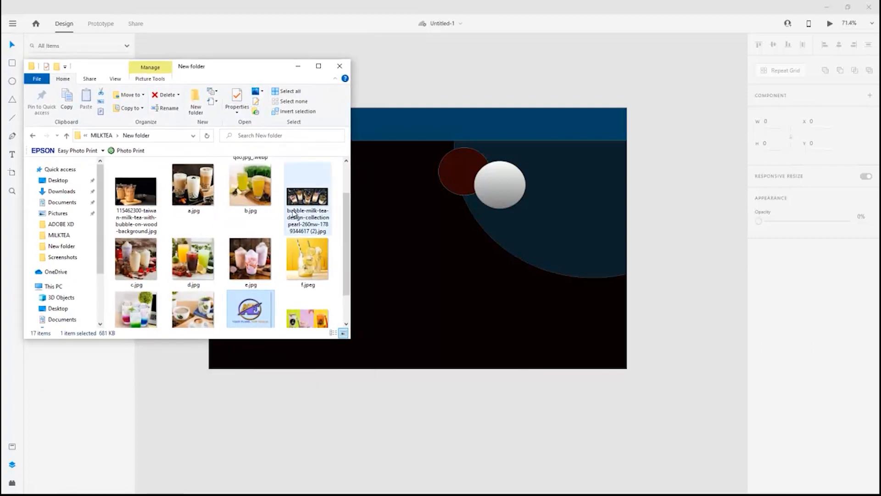
pyautogui.scroll(-1, 284, 232)
pyautogui.scroll(3, 284, 227)
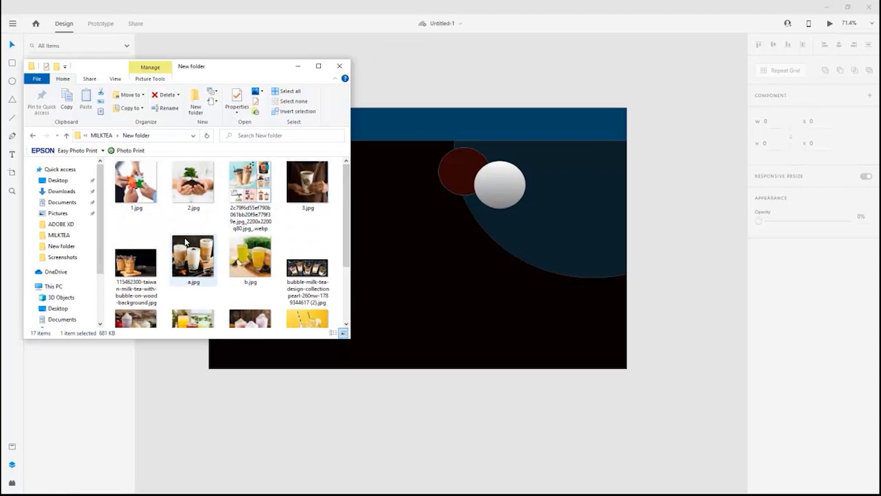
pyautogui.scroll(-1, 186, 241)
pyautogui.moveTo(186, 74); pyautogui.dragTo(115, 125)
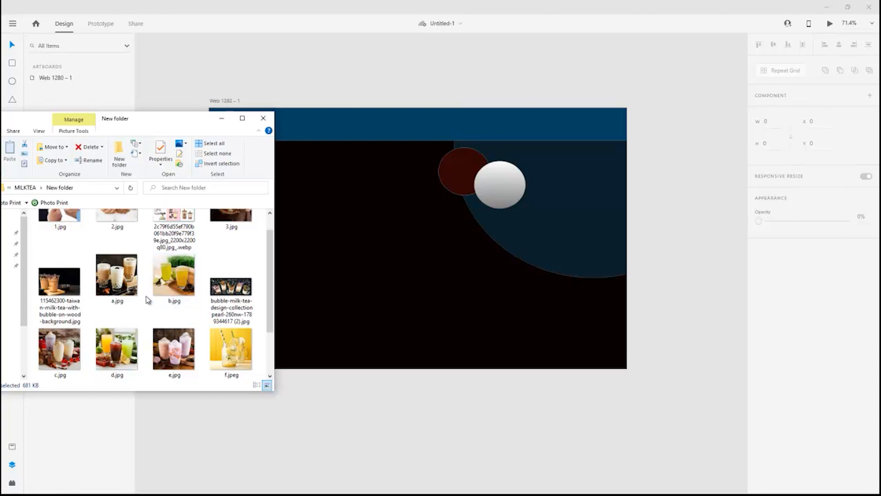
# Step: Place the menu image from the folder onto the artboard below the header bar, at about X 40, Y 195
pyautogui.scroll(-2, 151, 307)
pyautogui.scroll(1, 167, 335)
pyautogui.scroll(-1, 83, 334)
pyautogui.click(57, 359)
pyautogui.moveTo(57, 359); pyautogui.dragTo(329, 220)
pyautogui.moveTo(373, 257); pyautogui.dragTo(267, 211)
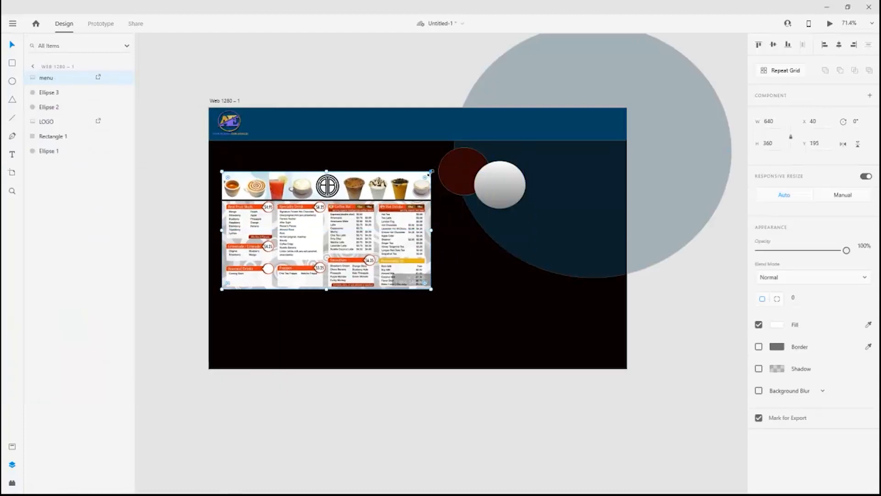
# Step: Scale the menu image down to about 567 × 319, move it up to about X 64, Y 163, and deselect it
pyautogui.moveTo(431, 171); pyautogui.dragTo(406, 185)
pyautogui.moveTo(335, 252); pyautogui.dragTo(341, 228)
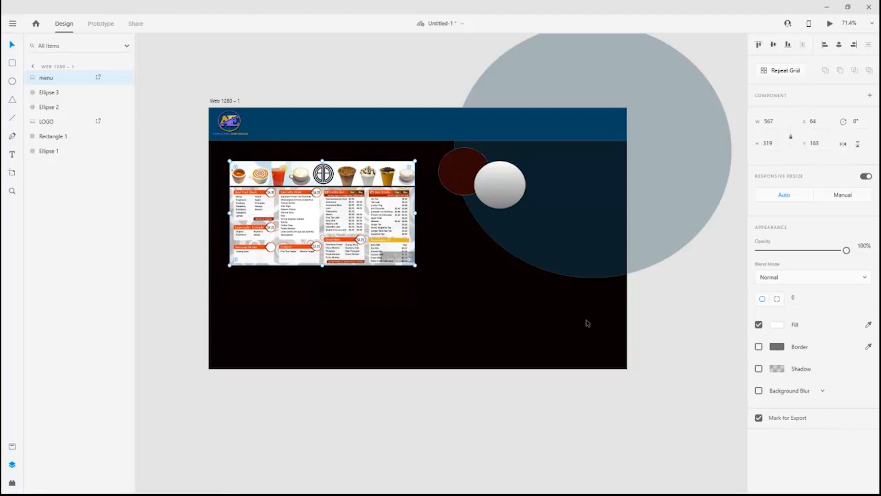
pyautogui.click(677, 311)
pyautogui.click(512, 331)
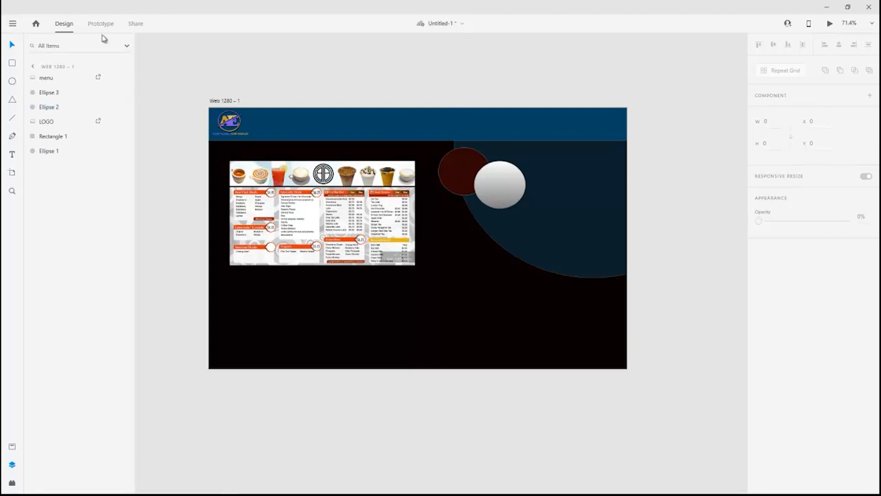
# Step: Extend the Web 1280 artboard downward to a height of about 1326, with a viewport height of 798
pyautogui.click(572, 345)
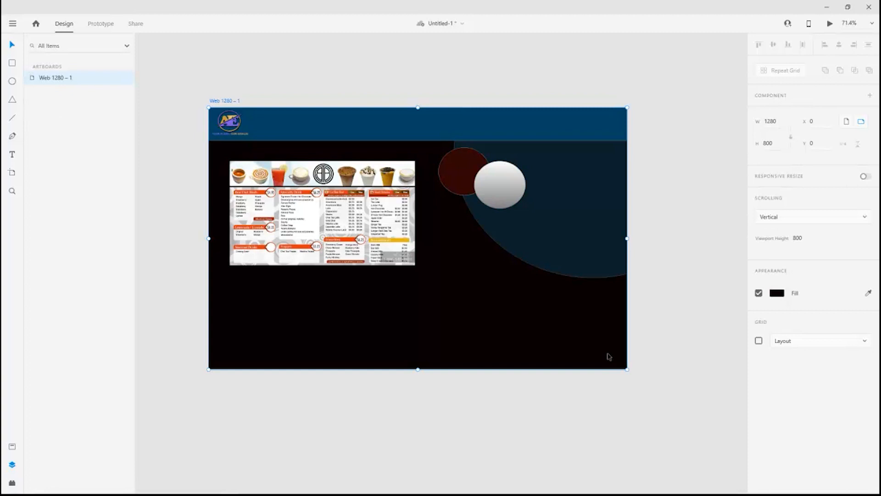
pyautogui.scroll(-2, 461, 367)
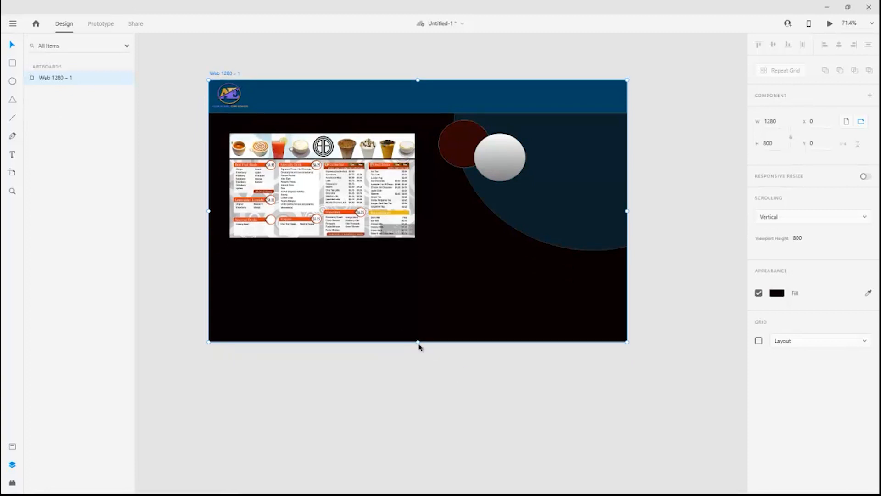
pyautogui.moveTo(417, 341)
pyautogui.mouseDown()
pyautogui.moveTo(423, 451)
pyautogui.moveTo(422, 340)
pyautogui.mouseUp()
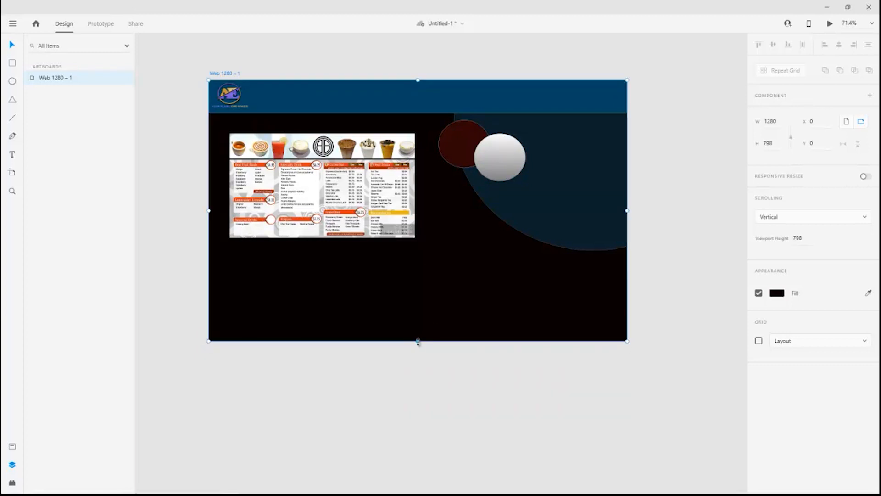
pyautogui.moveTo(417, 340); pyautogui.dragTo(422, 436)
pyautogui.scroll(-2, 412, 385)
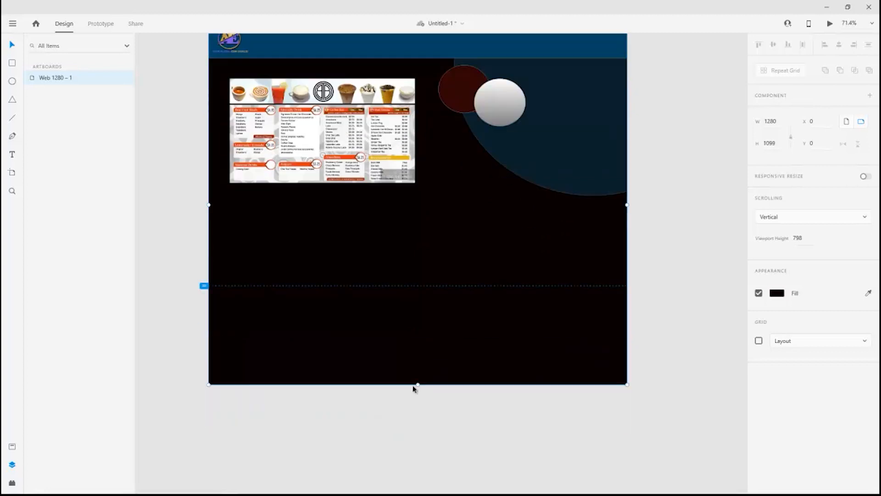
pyautogui.moveTo(416, 384); pyautogui.dragTo(414, 458)
pyautogui.scroll(-1, 448, 390)
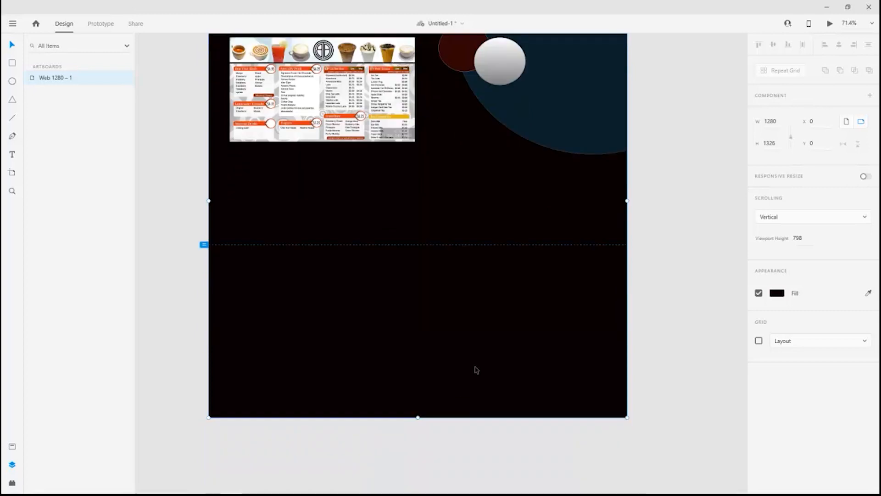
pyautogui.click(686, 285)
pyautogui.scroll(2, 392, 332)
pyautogui.scroll(-1, 403, 355)
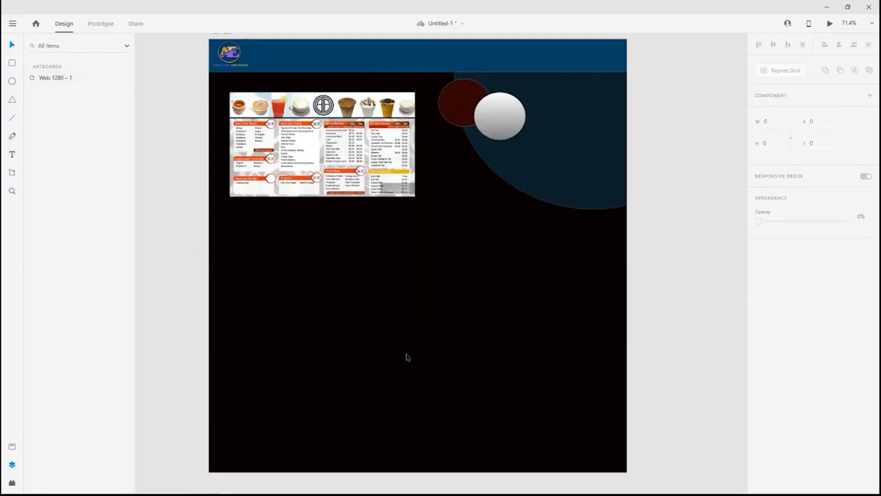
pyautogui.scroll(1, 536, 324)
pyautogui.scroll(-1, 545, 329)
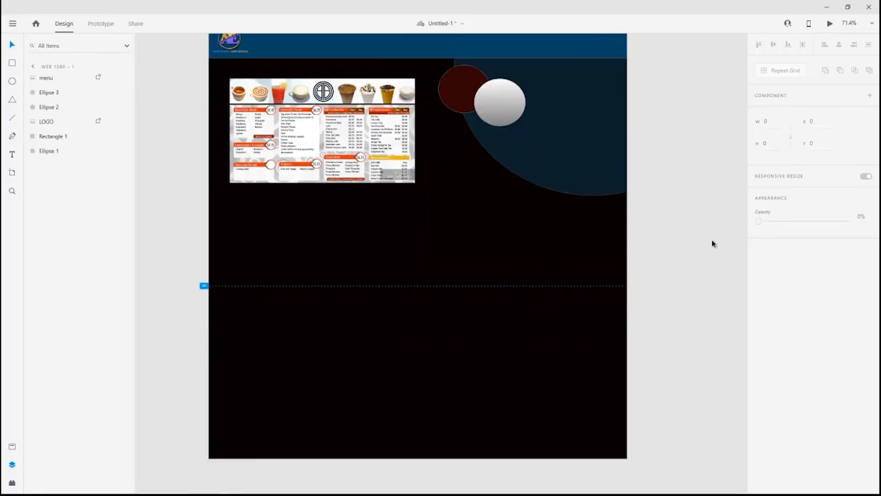
# Step: Preview the web page design, look through it from top to bottom, and close the preview
pyautogui.scroll(1, 429, 330)
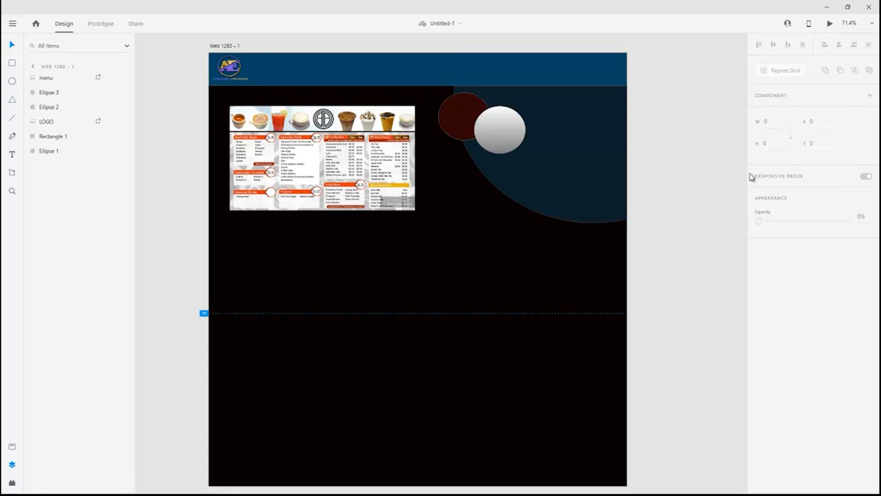
pyautogui.click(829, 24)
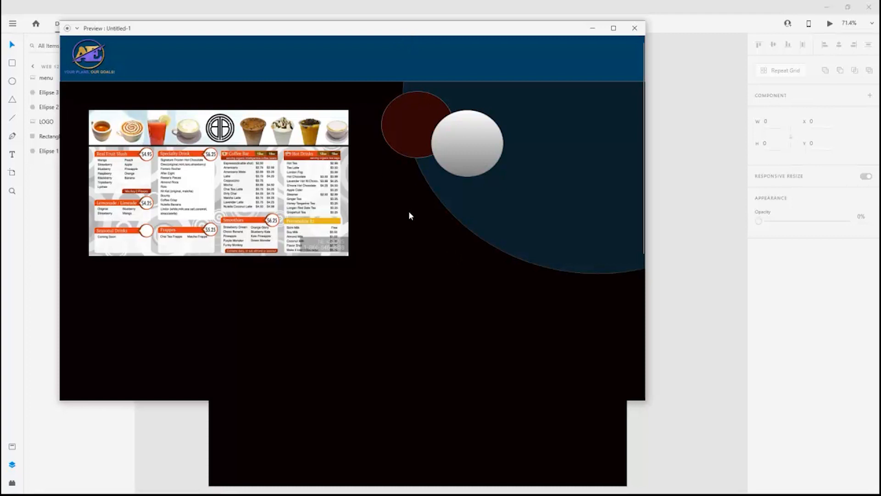
pyautogui.scroll(-6, 408, 211)
pyautogui.scroll(6, 409, 215)
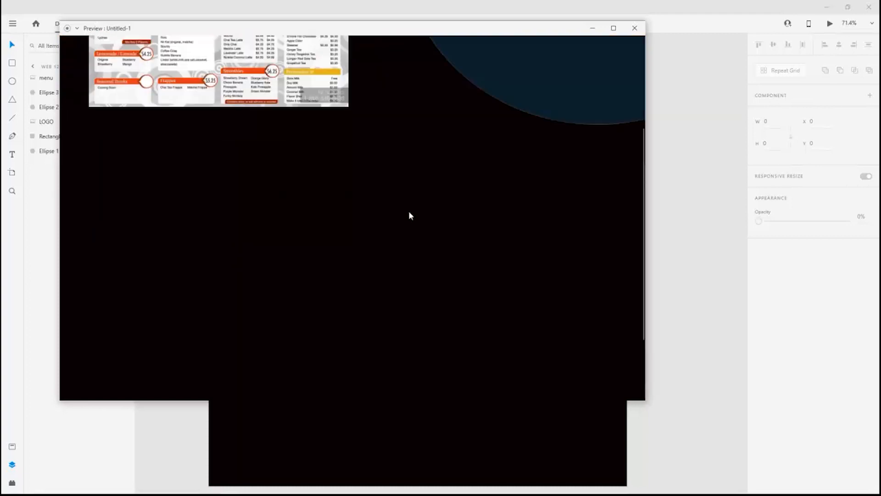
pyautogui.click(637, 31)
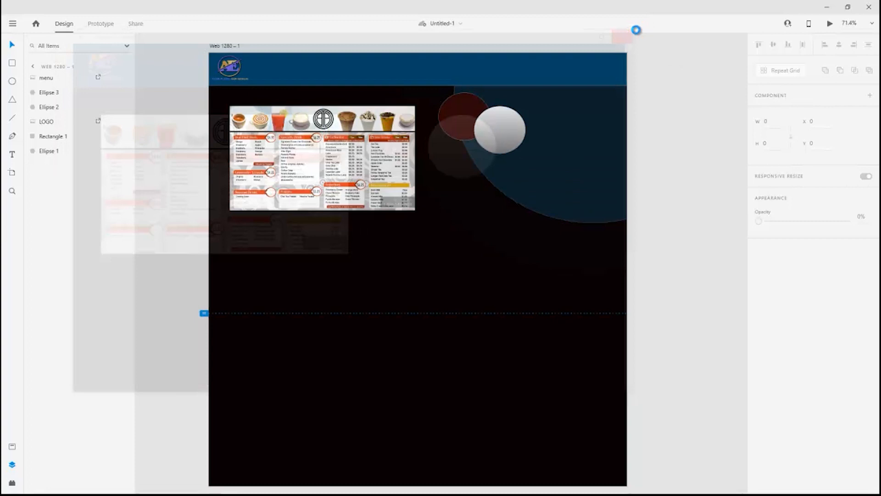
# Step: Move the drinks menu image lower on the artboard and enlarge it
pyautogui.moveTo(344, 177); pyautogui.dragTo(339, 220)
pyautogui.moveTo(409, 150); pyautogui.dragTo(432, 137)
pyautogui.moveTo(392, 204)
pyautogui.mouseDown()
pyautogui.moveTo(384, 199)
pyautogui.moveTo(397, 203)
pyautogui.mouseUp()
pyautogui.click(192, 131)
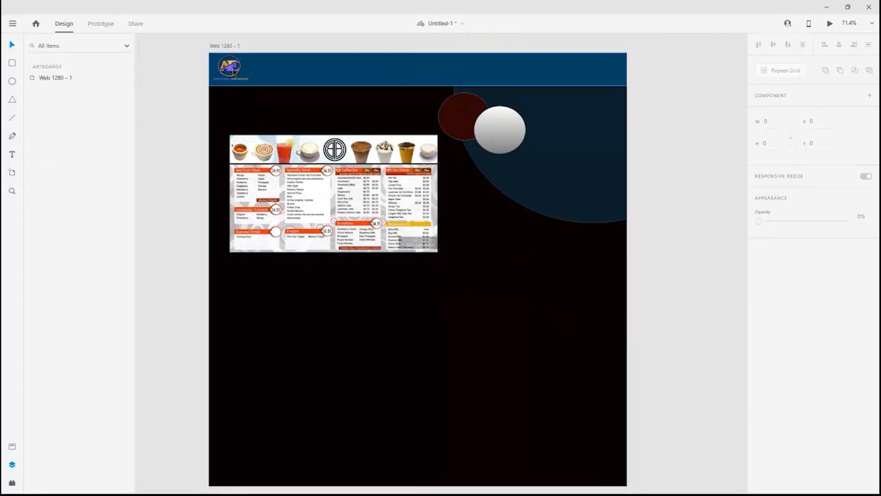
# Step: Add the text "Unique MILKTEA flavors for you! :)" to the blue header bar and shift it slightly away from the logo
pyautogui.click(12, 154)
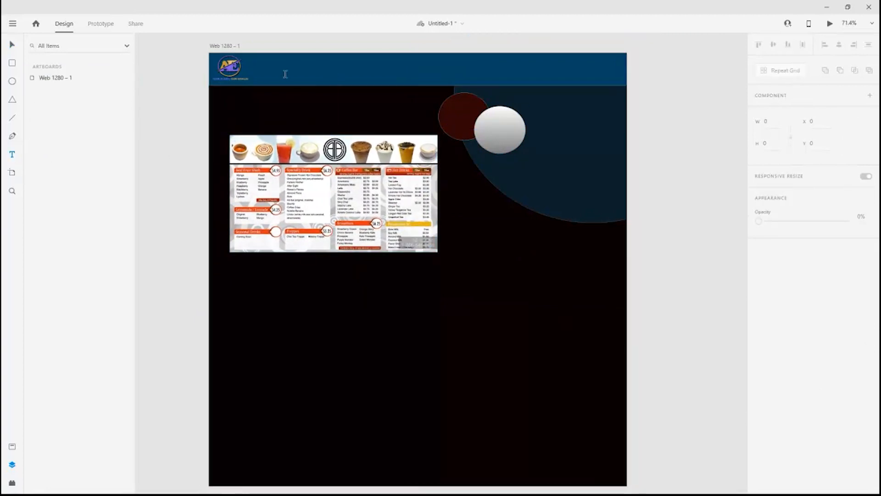
pyautogui.click(285, 70)
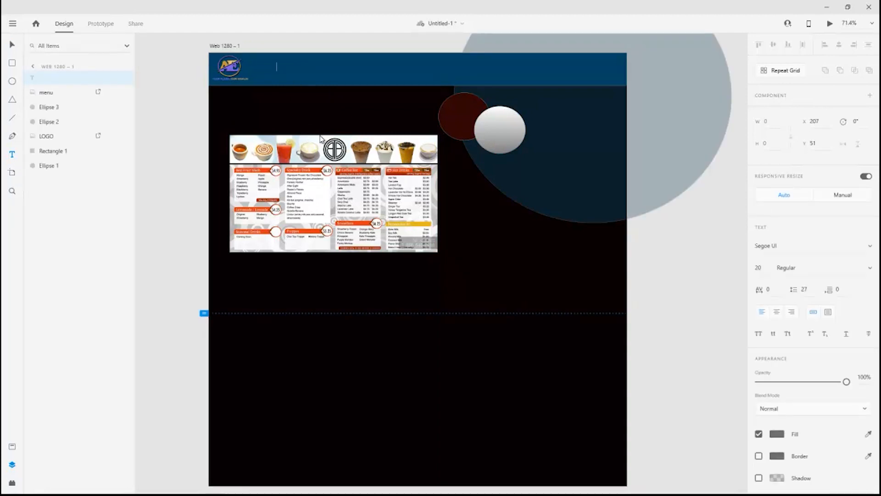
pyautogui.press('capslock')
pyautogui.write('U')
pyautogui.press('capslock')
pyautogui.write('n')
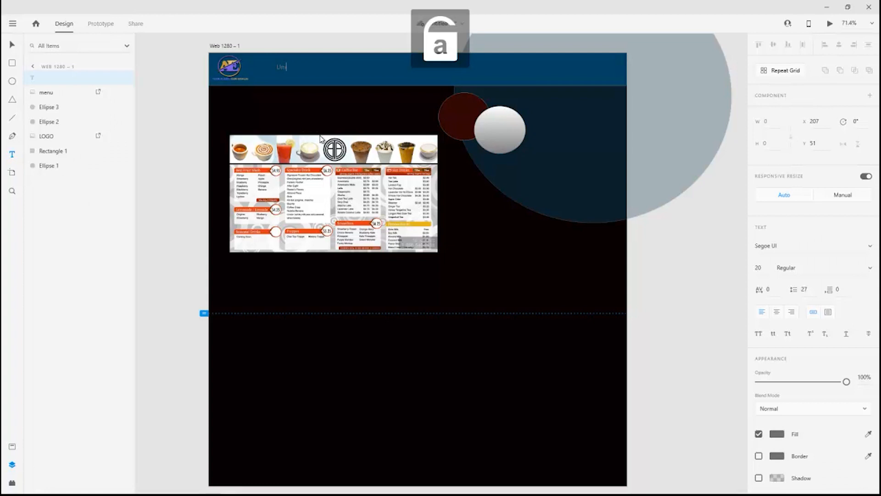
pyautogui.write('eque')
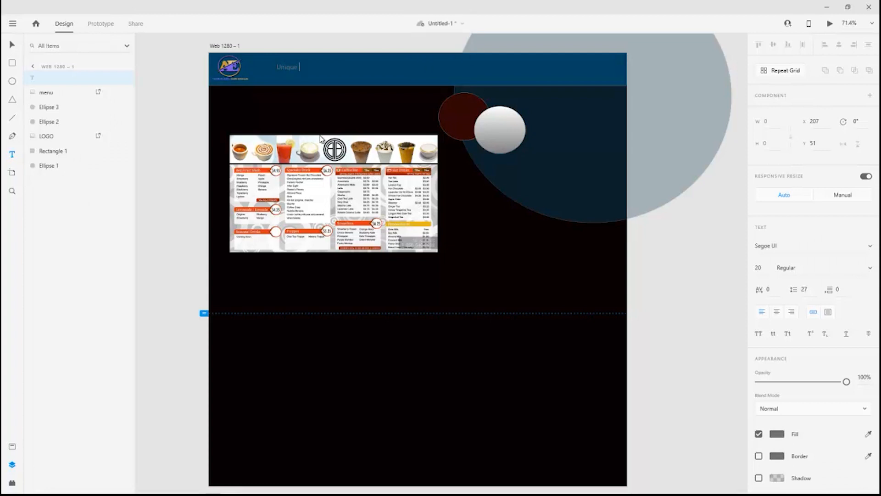
pyautogui.press('capslock')
pyautogui.write('MILKTEA')
pyautogui.press('capslock')
pyautogui.write('flavors for you! :)')
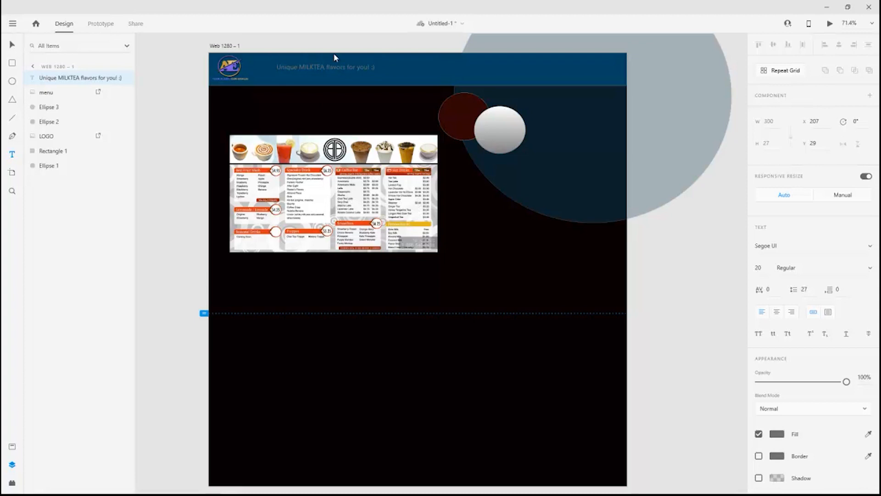
pyautogui.press('Escape')
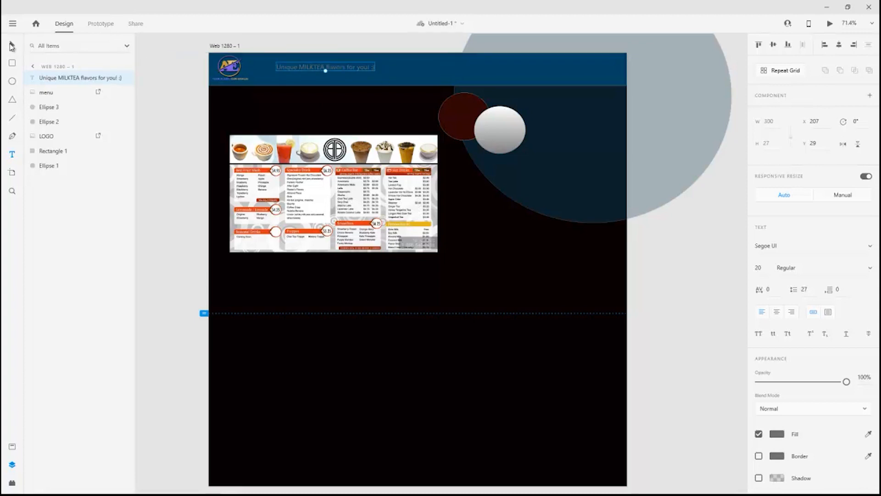
pyautogui.moveTo(315, 66); pyautogui.dragTo(338, 68)
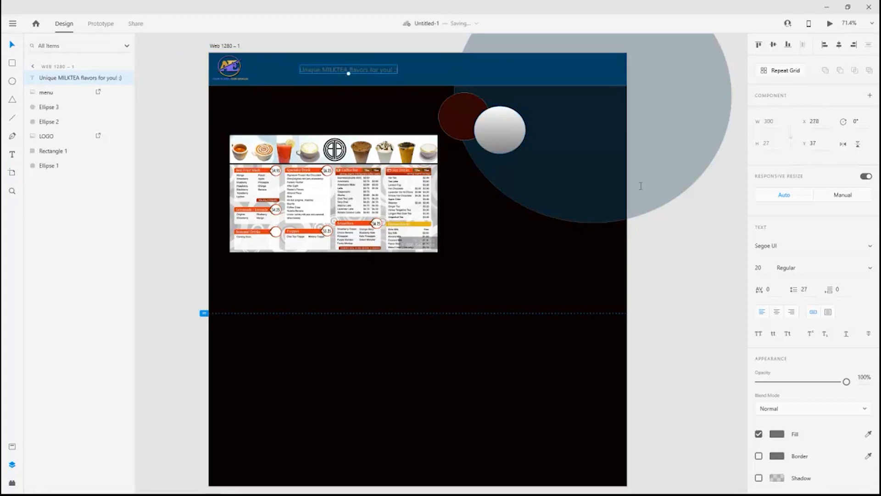
# Step: Set the header text's font size to 35 and reposition it within the blue header bar
pyautogui.scroll(-2, 817, 287)
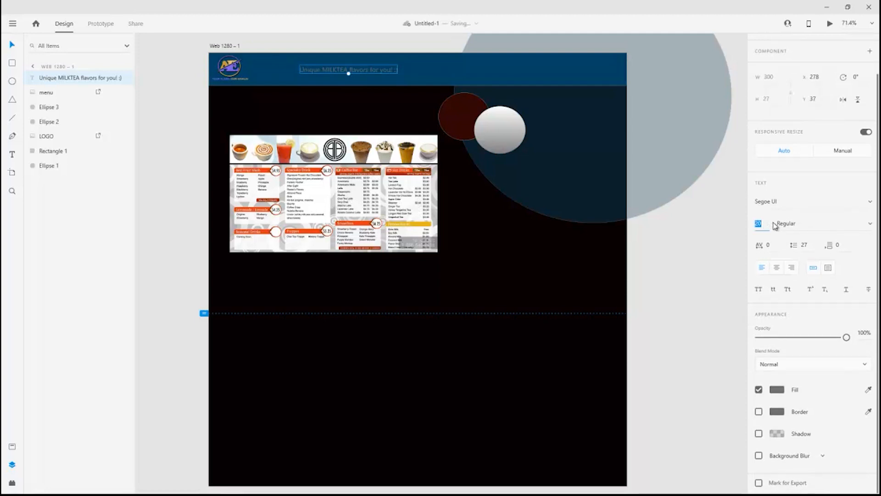
pyautogui.write('25')
pyautogui.press('Return')
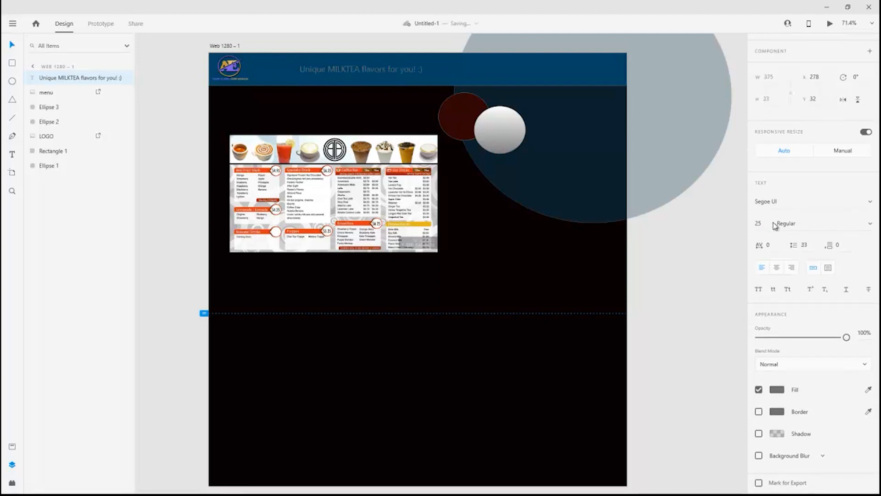
pyautogui.click(768, 229)
pyautogui.write('35')
pyautogui.press('Return')
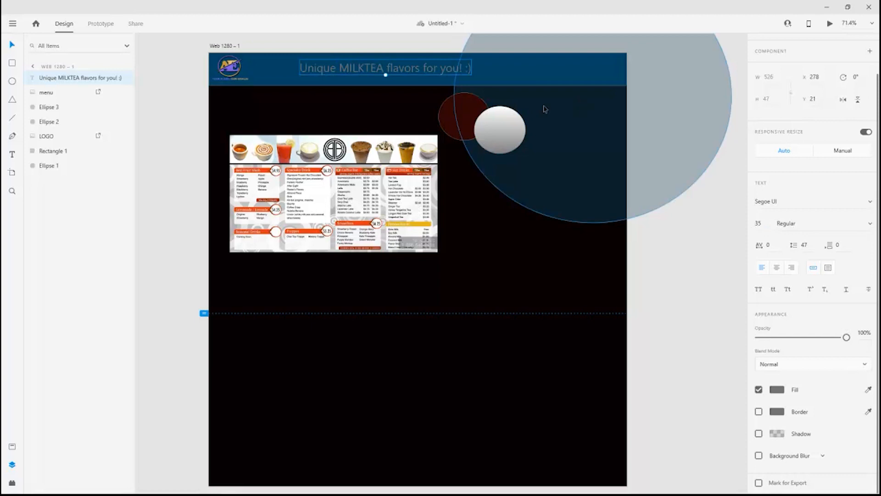
pyautogui.moveTo(419, 73); pyautogui.dragTo(416, 75)
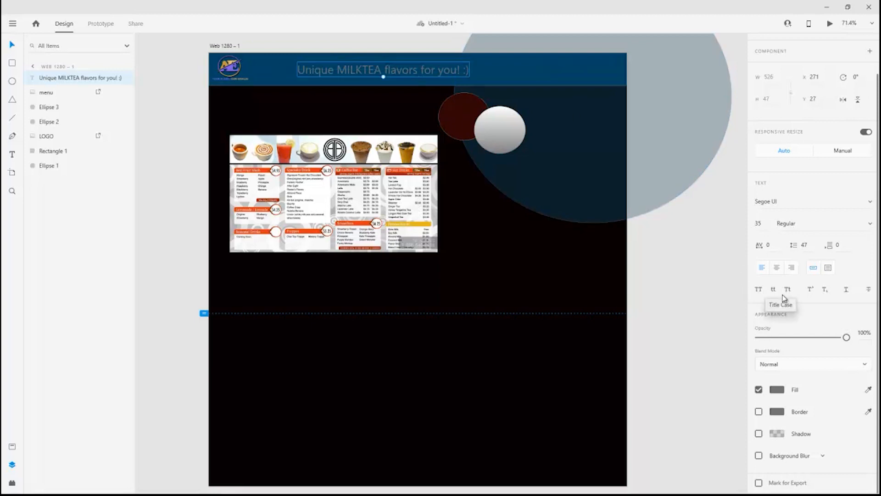
# Step: Change the header text's fill to the light colour #DCD2D2
pyautogui.click(778, 388)
pyautogui.click(684, 366)
pyautogui.moveTo(701, 375); pyautogui.dragTo(648, 331)
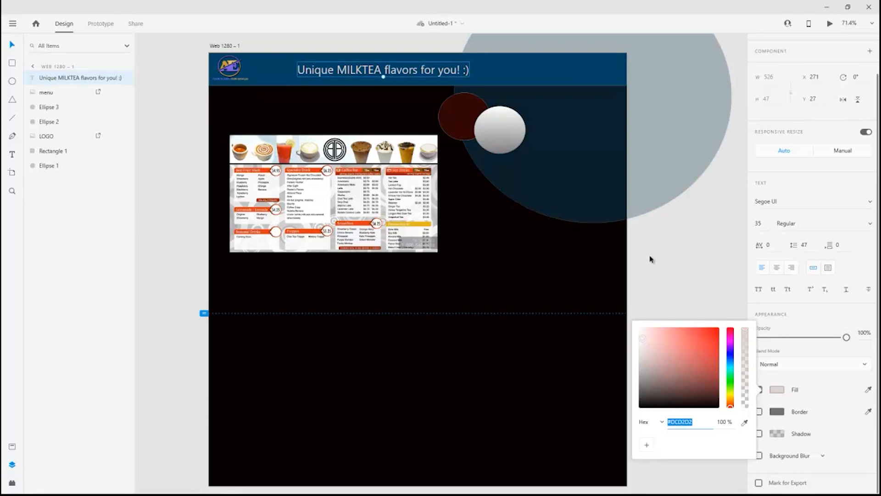
pyautogui.click(690, 248)
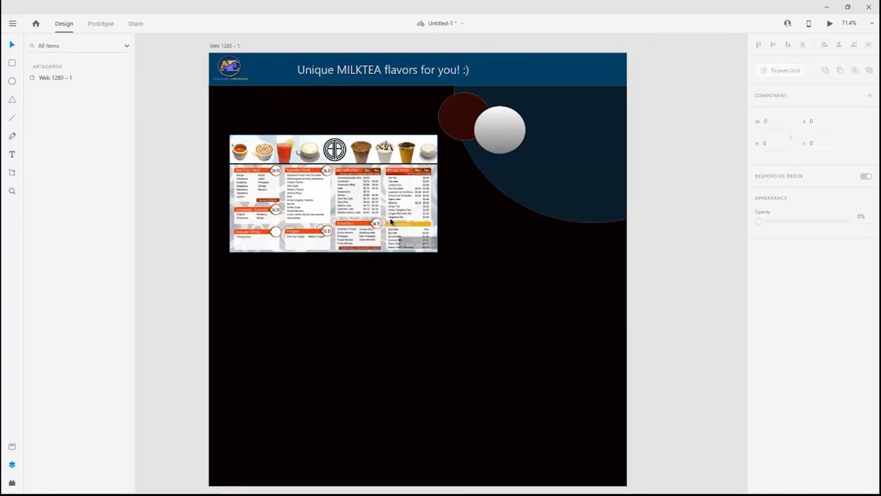
# Step: Enlarge the menu image to about 692 × 389, place it at about X 50, Y 188, and save the document
pyautogui.moveTo(383, 214)
pyautogui.mouseDown()
pyautogui.moveTo(388, 192)
pyautogui.moveTo(371, 207)
pyautogui.mouseUp()
pyautogui.moveTo(425, 130); pyautogui.dragTo(442, 118)
pyautogui.moveTo(417, 158); pyautogui.dragTo(425, 153)
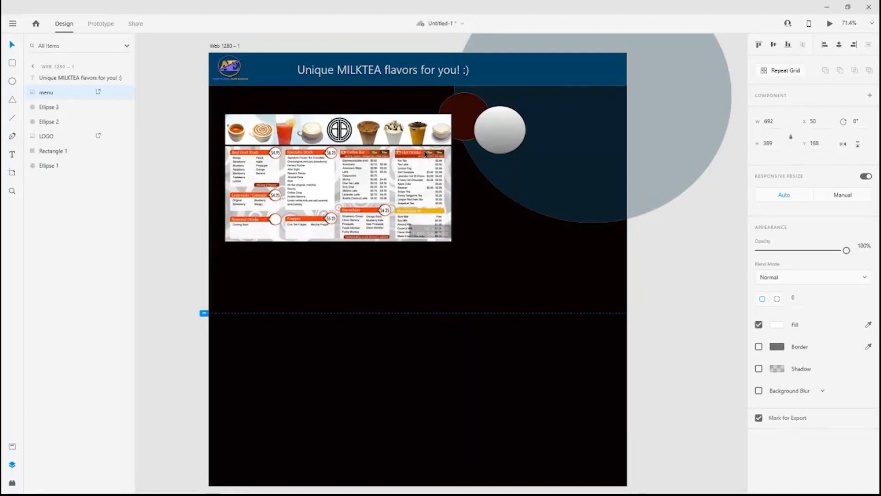
pyautogui.click(205, 131)
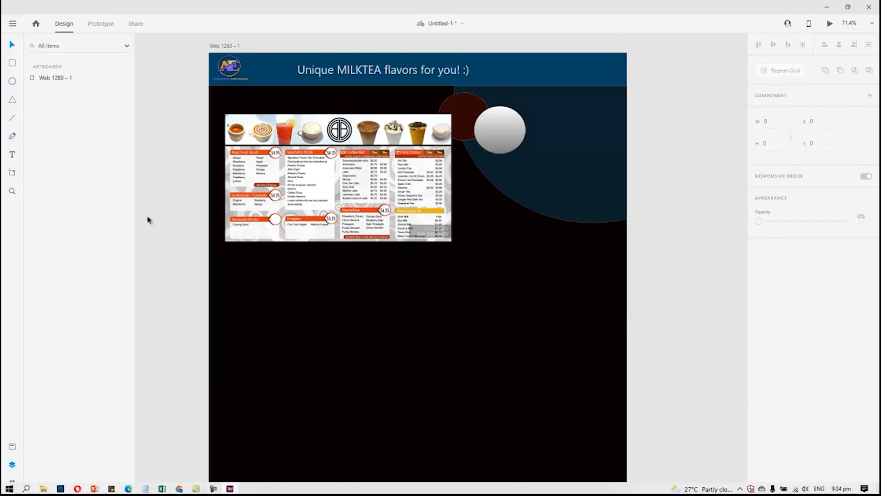
pyautogui.hotkey('ctrl', 's')
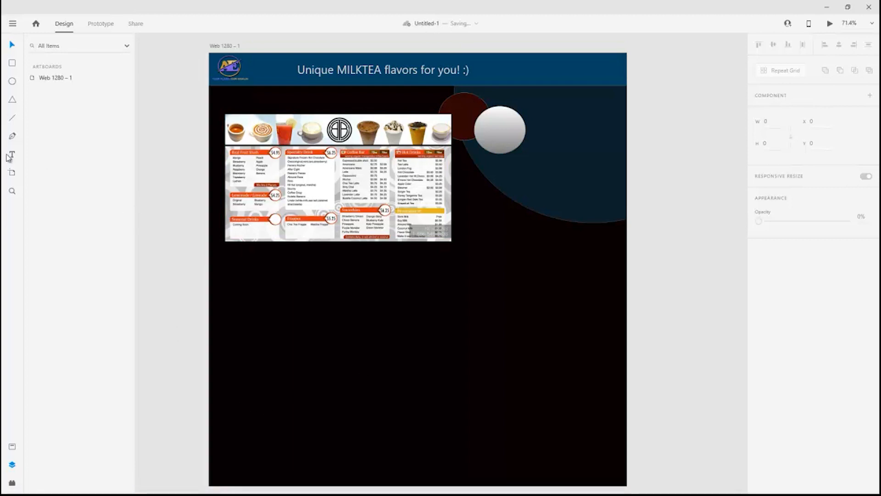
# Step: Place the Taiwan milk tea photo from the MILKTEA image folder below the white circle and scale it down
pyautogui.moveTo(138, 491)
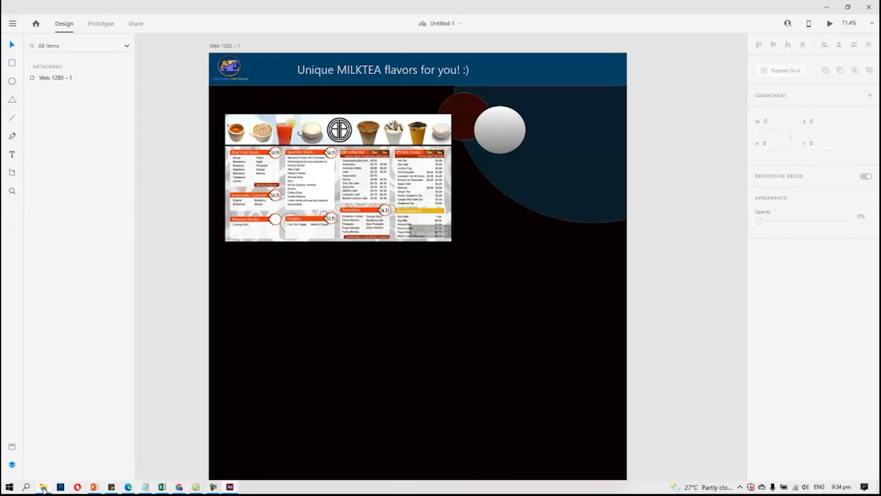
pyautogui.click(43, 487)
pyautogui.scroll(2, 137, 326)
pyautogui.moveTo(124, 119); pyautogui.dragTo(231, 53)
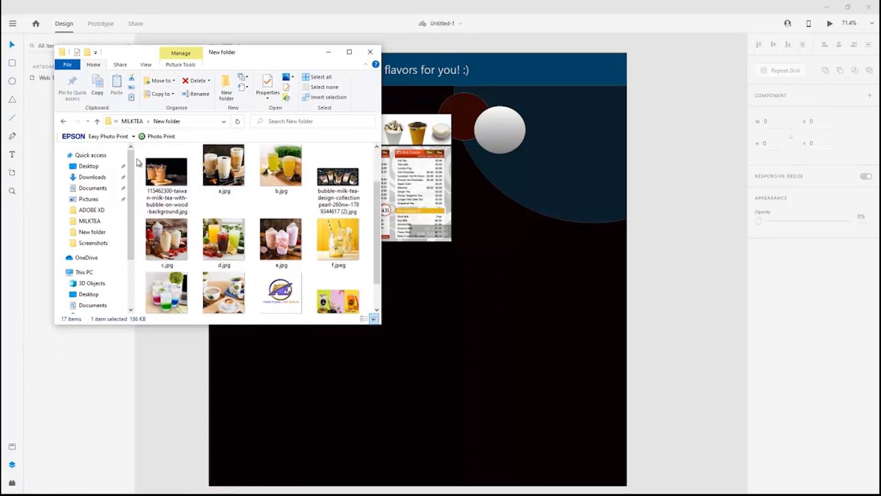
pyautogui.click(166, 180)
pyautogui.moveTo(166, 180); pyautogui.dragTo(512, 210)
pyautogui.moveTo(565, 223); pyautogui.dragTo(567, 153)
pyautogui.moveTo(512, 193); pyautogui.dragTo(499, 208)
# Step: Move the large translucent blue ellipse down and to the left, and shift the milk tea photo inside it
pyautogui.click(602, 189)
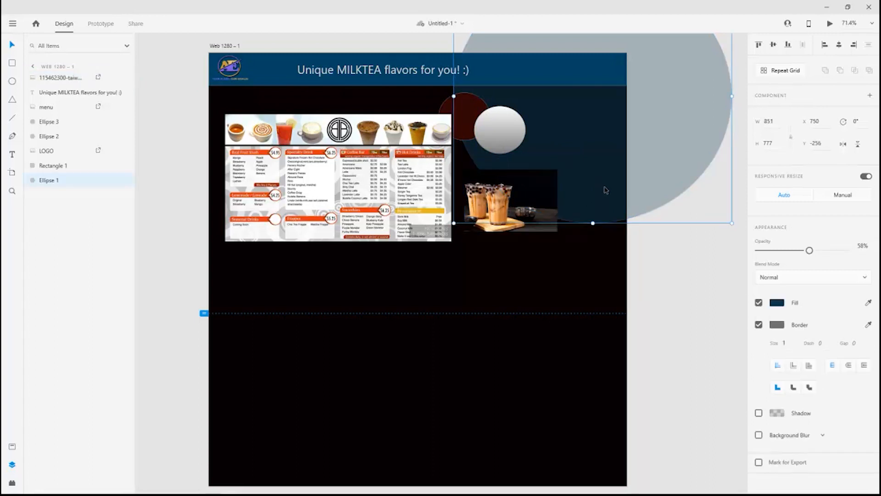
pyautogui.moveTo(598, 196); pyautogui.dragTo(592, 218)
pyautogui.moveTo(526, 204); pyautogui.dragTo(557, 199)
pyautogui.click(677, 337)
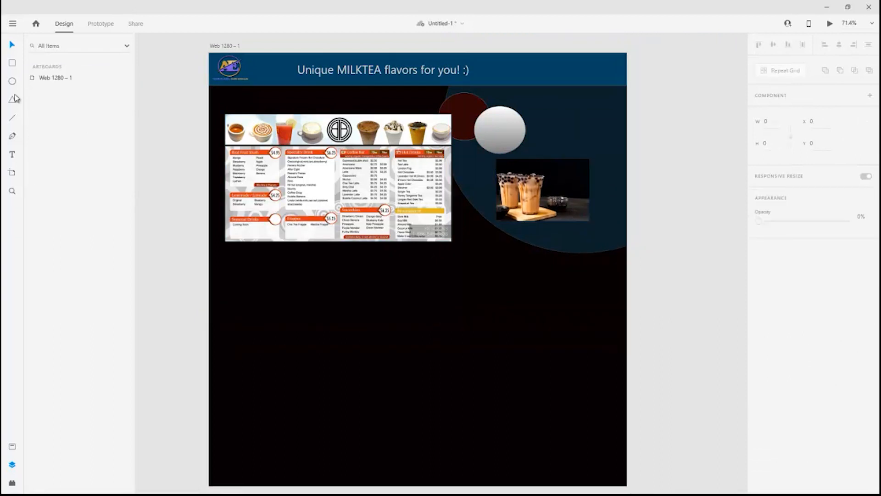
# Step: Add text below the milk tea photo: "Milk tea can refer to a variety of different tea and tea-based drinks from all over the world"
pyautogui.click(12, 154)
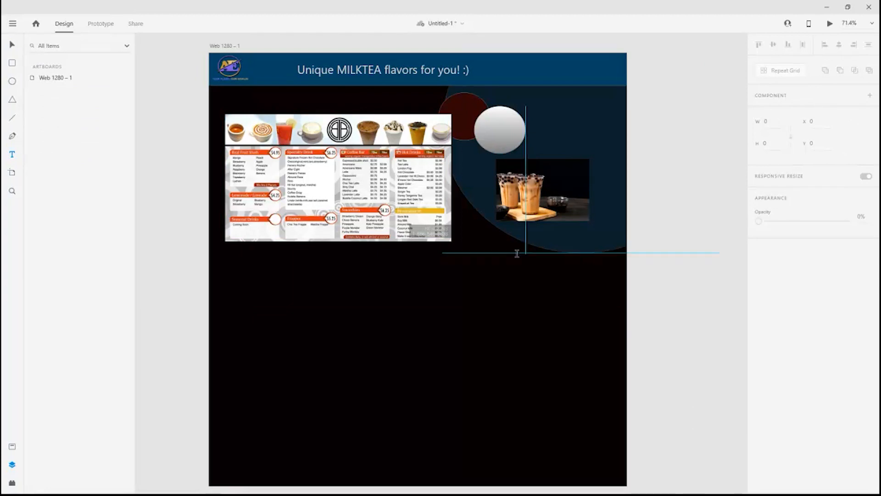
pyautogui.click(488, 232)
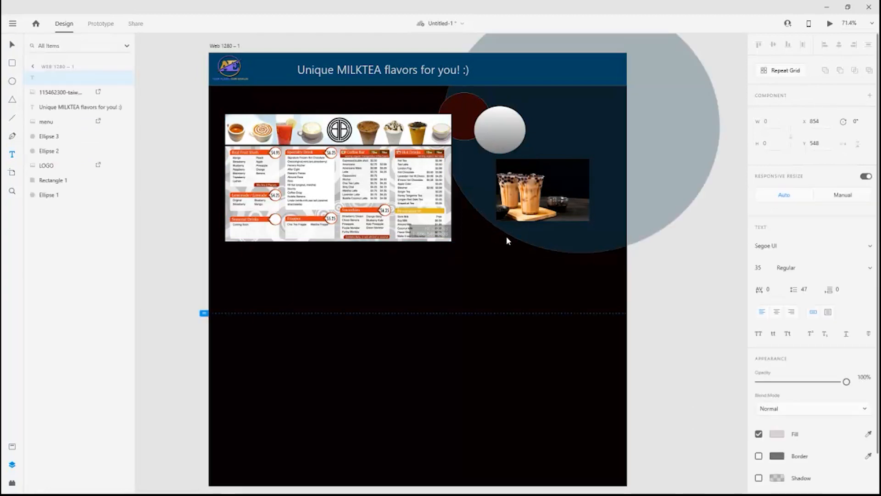
pyautogui.press('capslock')
pyautogui.write('M')
pyautogui.press('capslock')
pyautogui.write('ilk')
pyautogui.write('tea ')
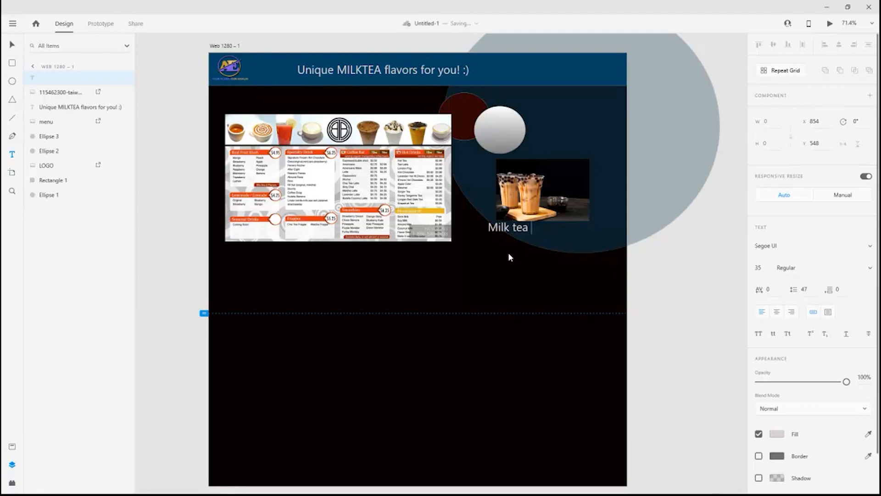
pyautogui.write('can refer to a variety of different tea')
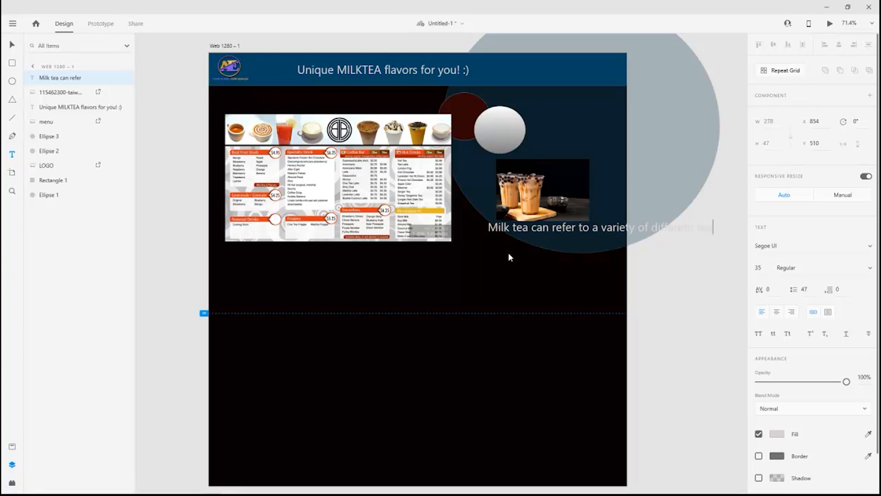
pyautogui.press('Return')
pyautogui.write('and tea-based drinks from all their the world')
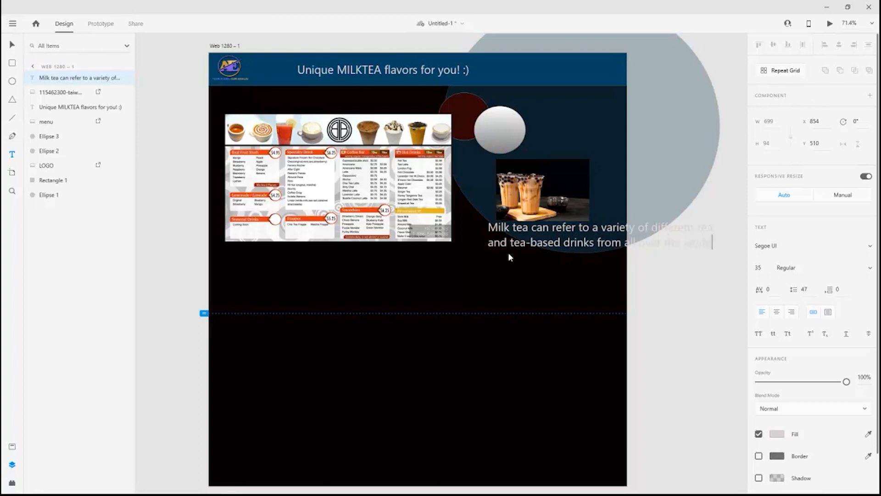
# Step: Continue the paragraph with "At its most simple, milk tea usually means a tea with milk in it - although how these"
pyautogui.write('s most simple')
pyautogui.press('BackSpace')
pyautogui.write(', milk tea usually means a tea with m')
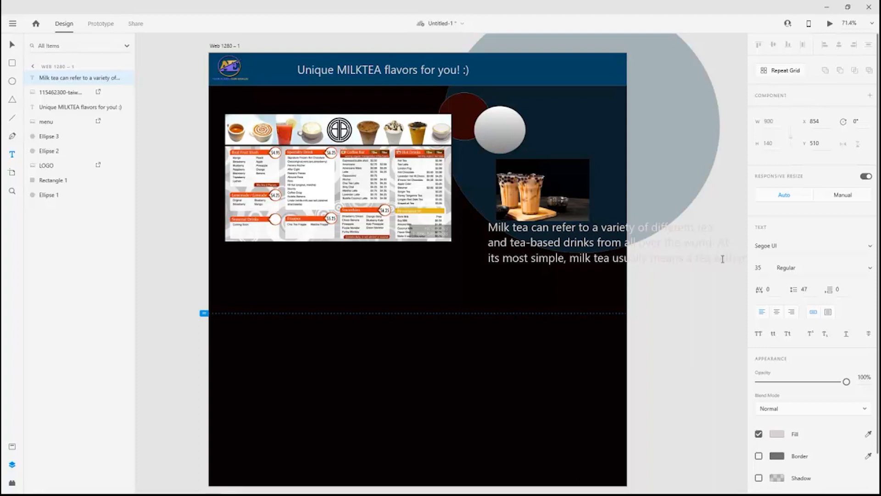
pyautogui.write('ilk in it - although how these')
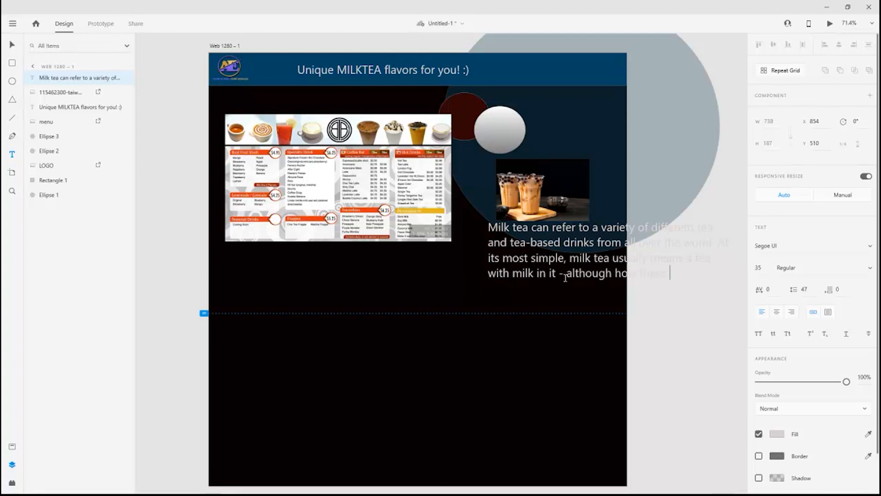
# Step: Continue the paragraph with "tasty beverages are prepared can vary from country to country and region to region. Milk"
pyautogui.write(' tasty beverages are prepare')
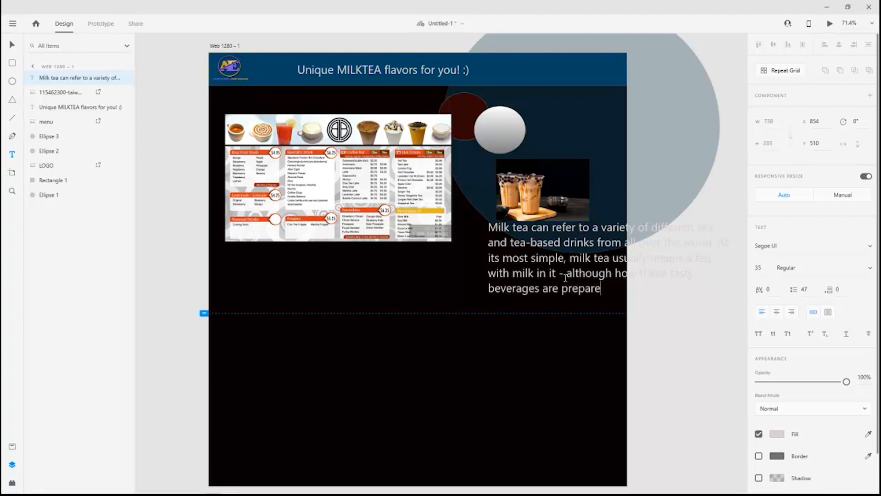
pyautogui.write('d can vary wid')
pyautogui.write('m ')
pyautogui.write('country to cou')
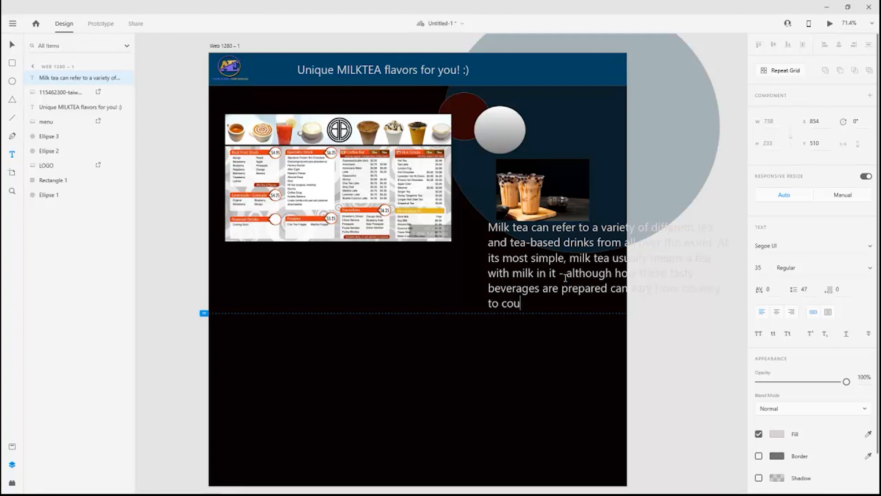
pyautogui.write('ntry and region to region. Milk')
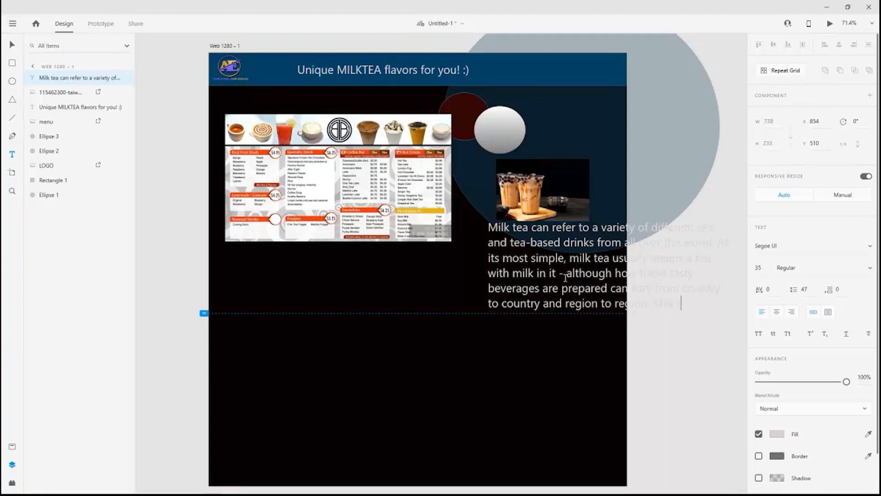
# Step: Continue the paragraph with "(and sometimes a sweeter like sugar or honey) is often added"
pyautogui.write(' (and sometimes ')
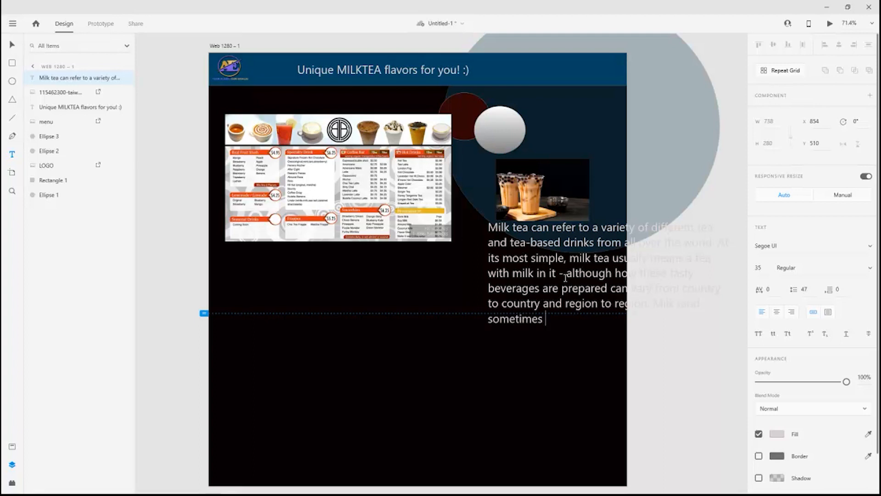
pyautogui.write('a sweeter like sugar or honey')
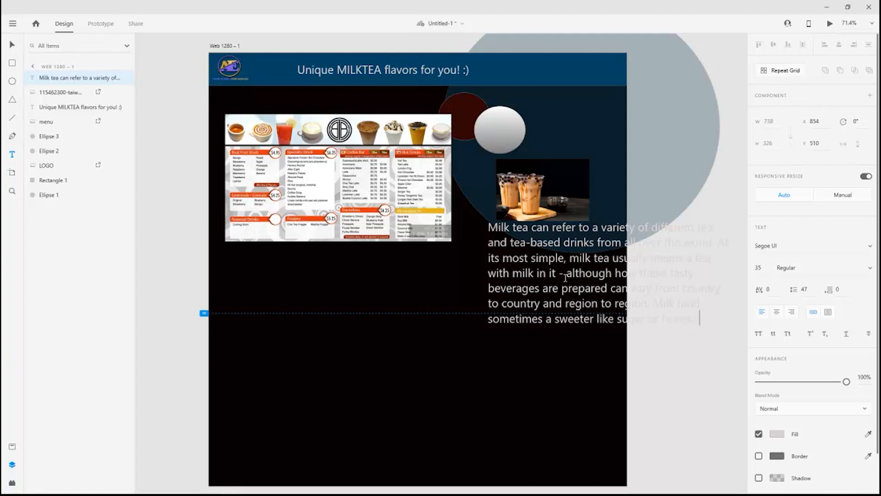
pyautogui.write(') is often added ')
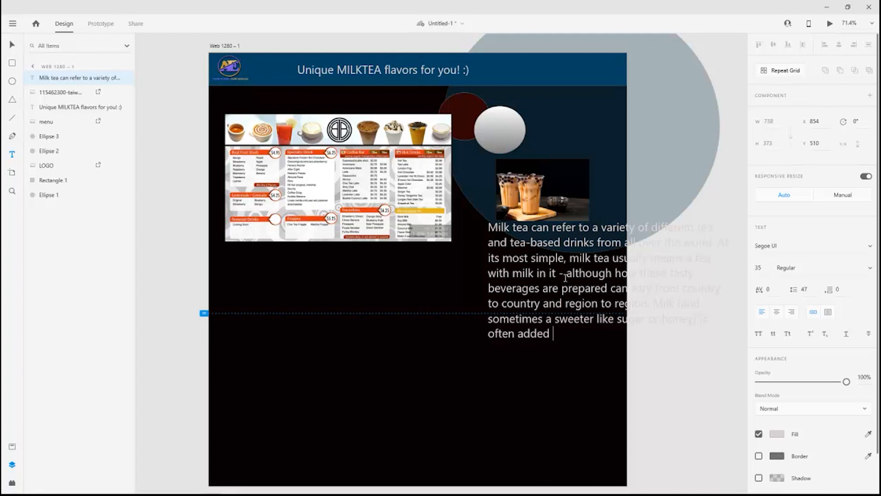
# Step: Finish the paragraph with "to robust black teas in order to reduce astringency and create a mellow, balanced cup of tea."
pyautogui.write('to robust black teas in order to reduce')
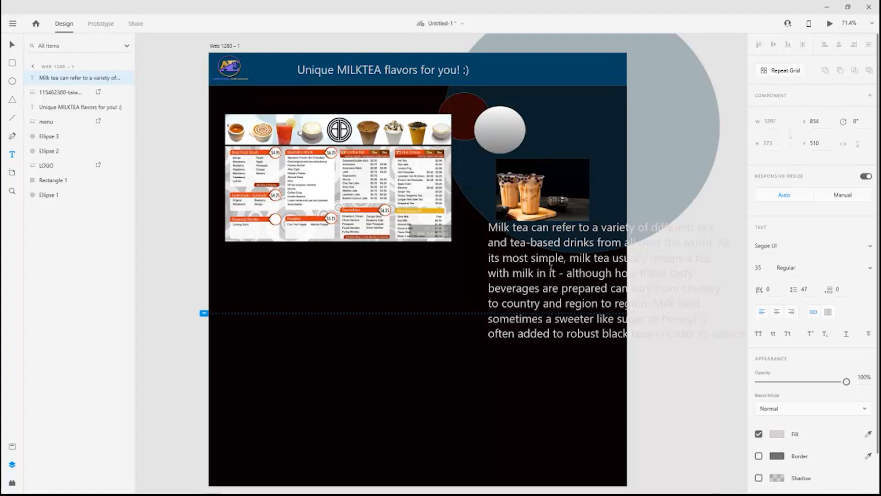
pyautogui.write('astringency and create a mellow balanc')
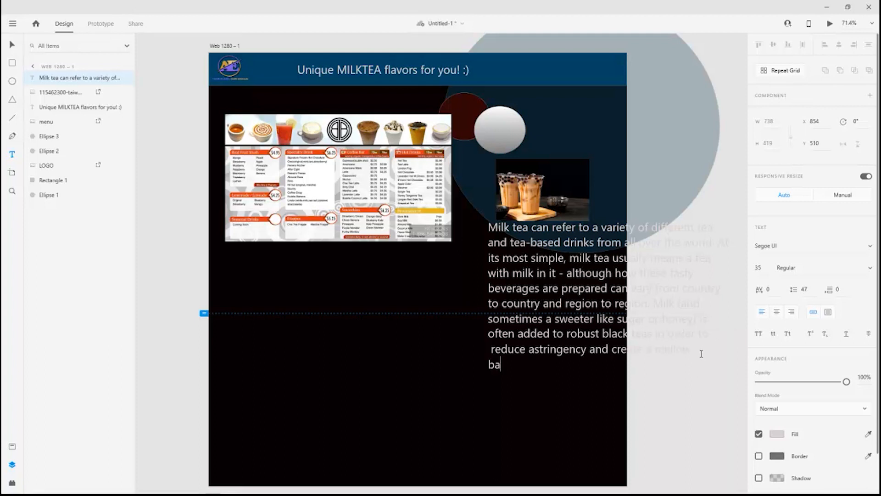
pyautogui.write('ed cup of tea.')
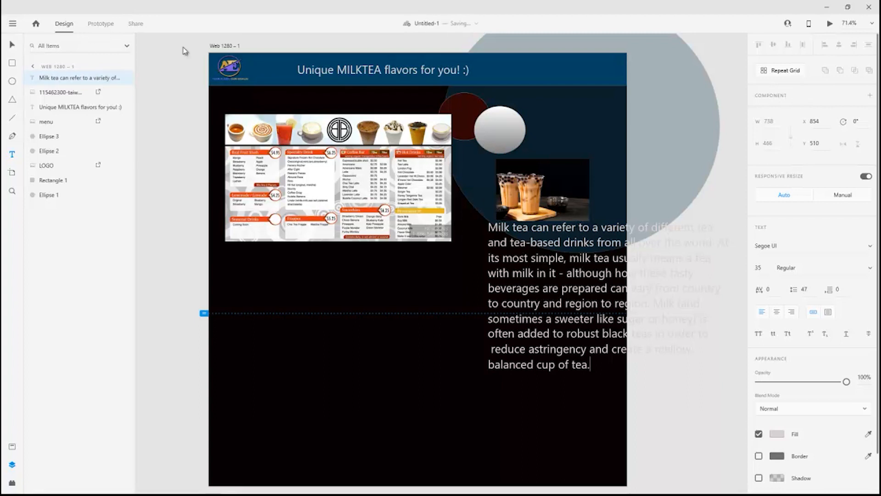
# Step: Move the paragraph fully onto the artboard and set its font size to 15
pyautogui.click(13, 45)
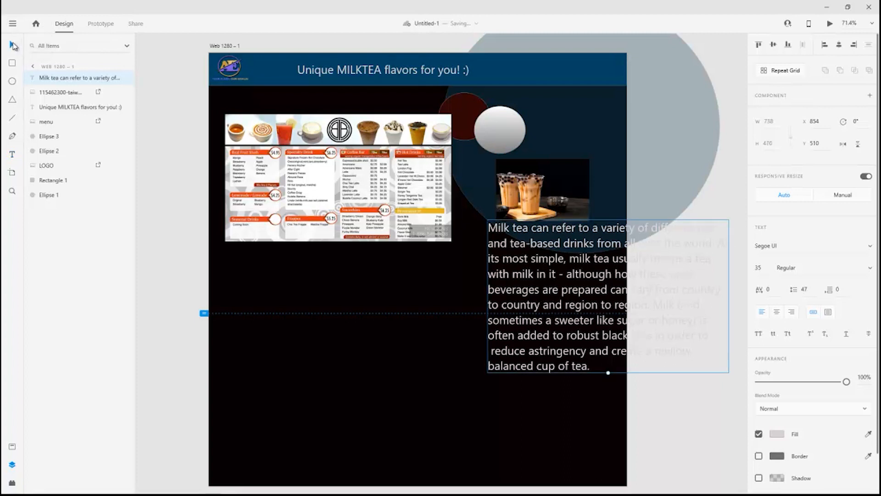
pyautogui.moveTo(561, 260); pyautogui.dragTo(452, 285)
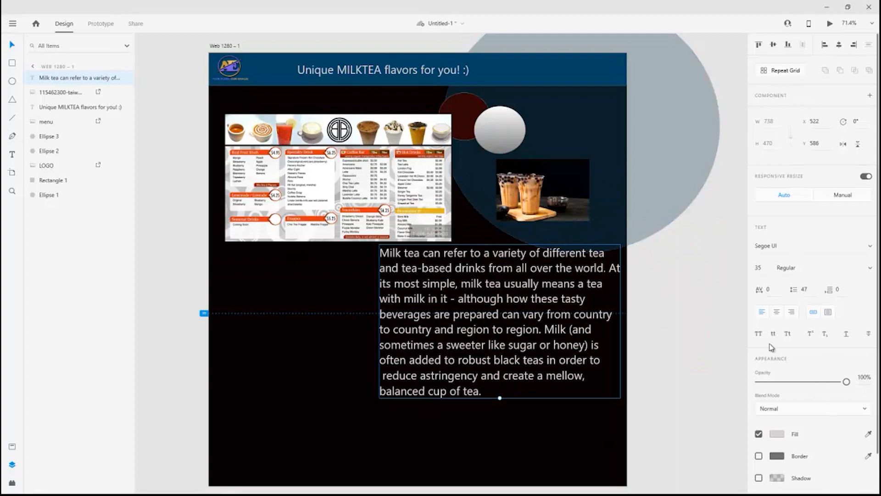
pyautogui.scroll(-1, 780, 337)
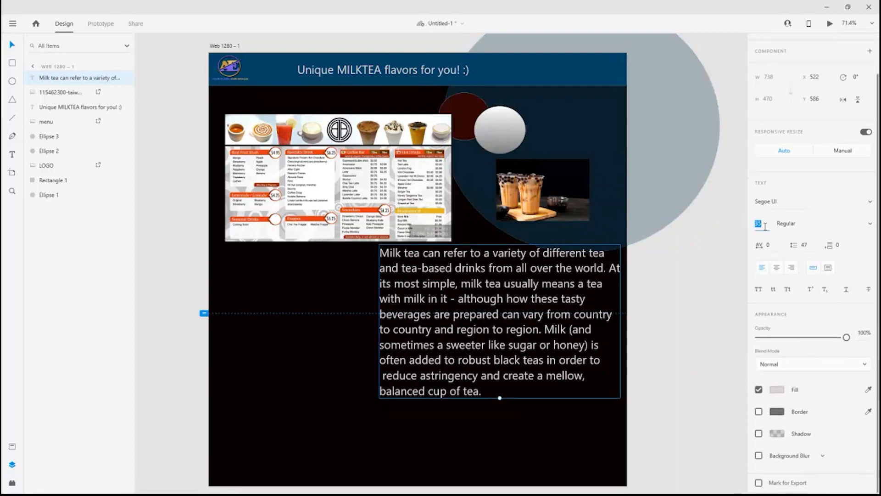
pyautogui.write('25')
pyautogui.press('Return')
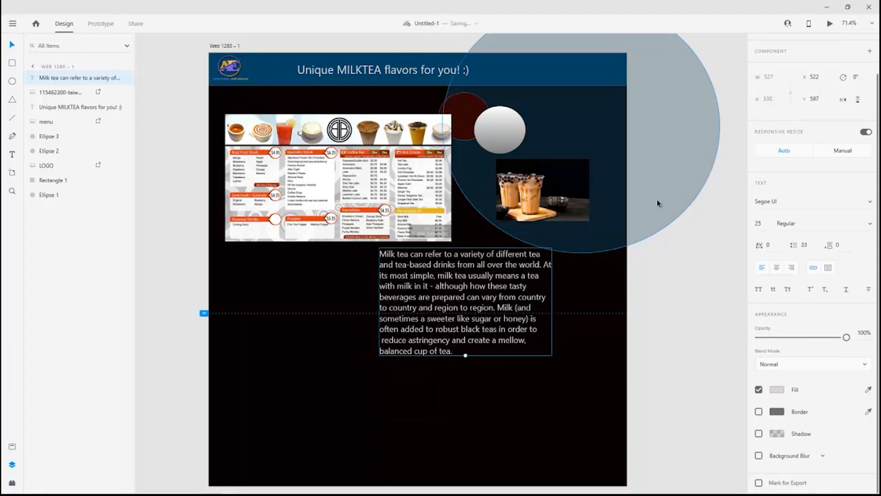
pyautogui.moveTo(761, 222); pyautogui.dragTo(744, 225)
pyautogui.write('15')
pyautogui.press('Return')
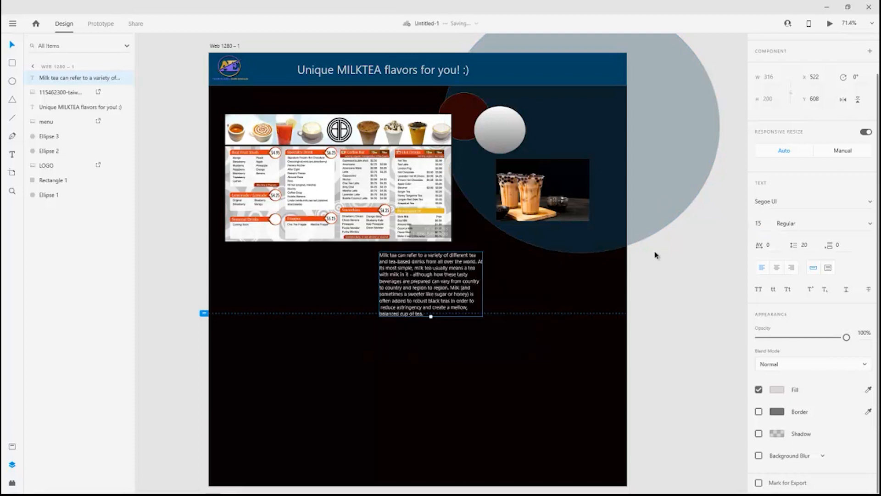
# Step: Place the paragraph inside the large blue ellipse, and shift the ellipse and milk tea photo down and to the left
pyautogui.moveTo(438, 281); pyautogui.dragTo(581, 159)
pyautogui.click(550, 237)
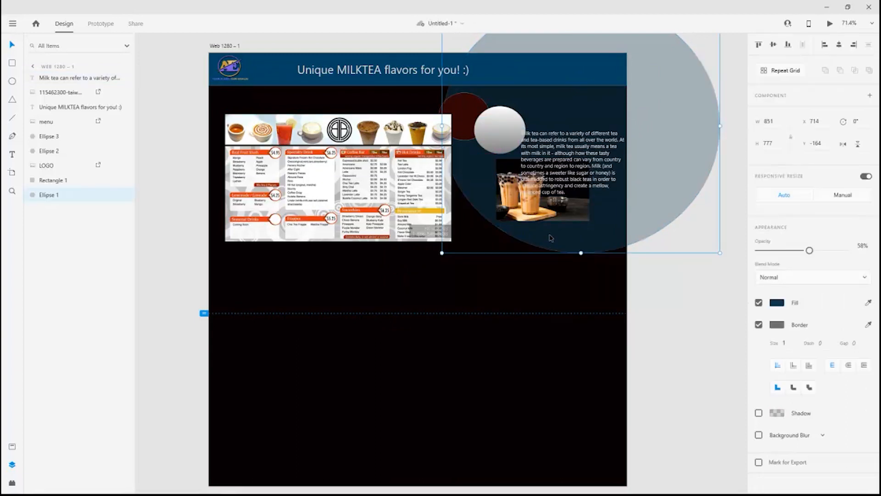
pyautogui.moveTo(535, 244); pyautogui.dragTo(528, 254)
pyautogui.moveTo(520, 208); pyautogui.dragTo(499, 232)
pyautogui.moveTo(558, 165)
pyautogui.mouseDown()
pyautogui.moveTo(565, 176)
pyautogui.moveTo(558, 171)
pyautogui.mouseUp()
pyautogui.moveTo(509, 219); pyautogui.dragTo(505, 228)
pyautogui.moveTo(562, 168); pyautogui.dragTo(559, 186)
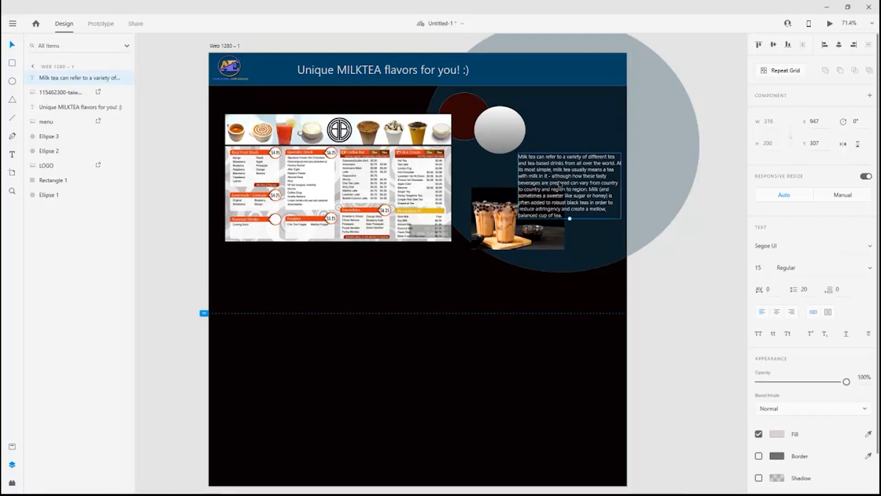
# Step: Shift the white circle slightly down and to the left, and nudge the dark red circle up
pyautogui.click(723, 320)
pyautogui.click(501, 128)
pyautogui.moveTo(502, 128); pyautogui.dragTo(491, 132)
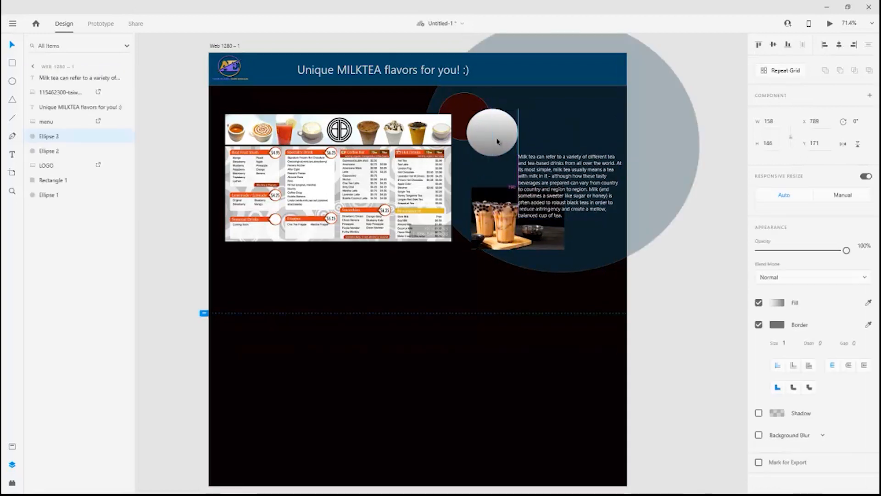
pyautogui.moveTo(470, 95); pyautogui.dragTo(469, 88)
# Step: Move the paragraph and the milk tea photo slightly up inside the blue ellipse, and save the document
pyautogui.moveTo(550, 171)
pyautogui.mouseDown()
pyautogui.moveTo(544, 163)
pyautogui.moveTo(553, 169)
pyautogui.mouseUp()
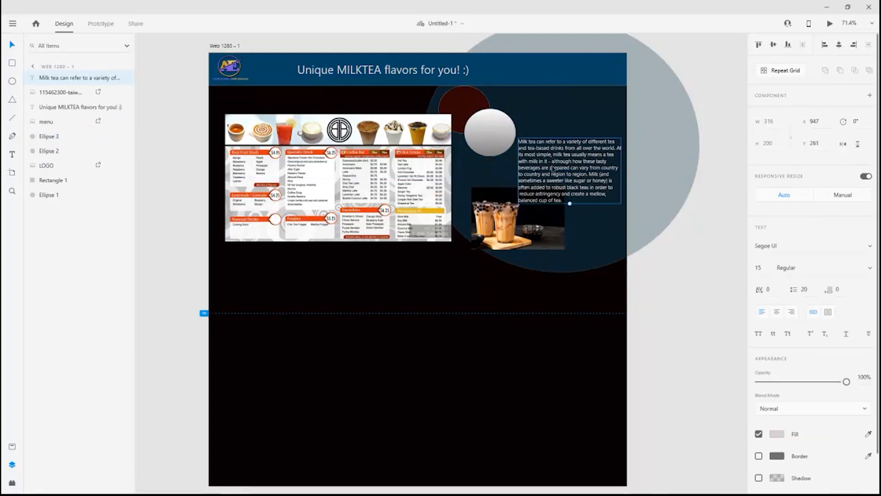
pyautogui.click(655, 312)
pyautogui.moveTo(518, 216); pyautogui.dragTo(516, 206)
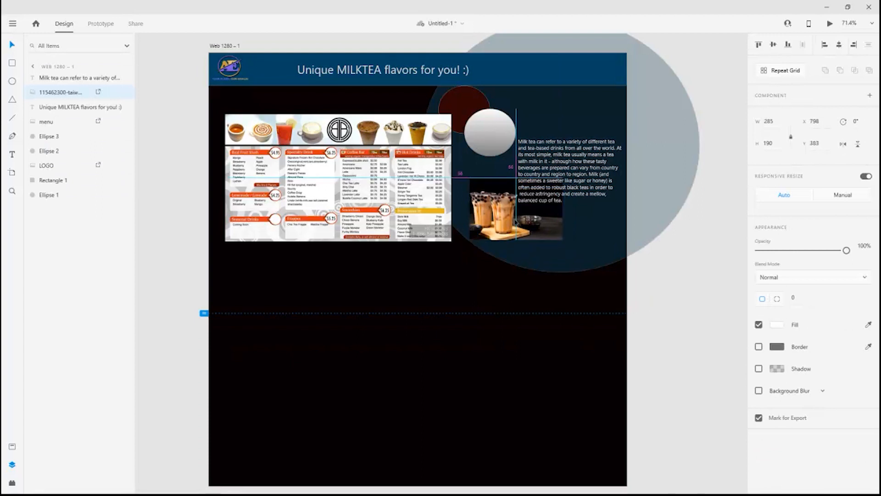
pyautogui.click(662, 334)
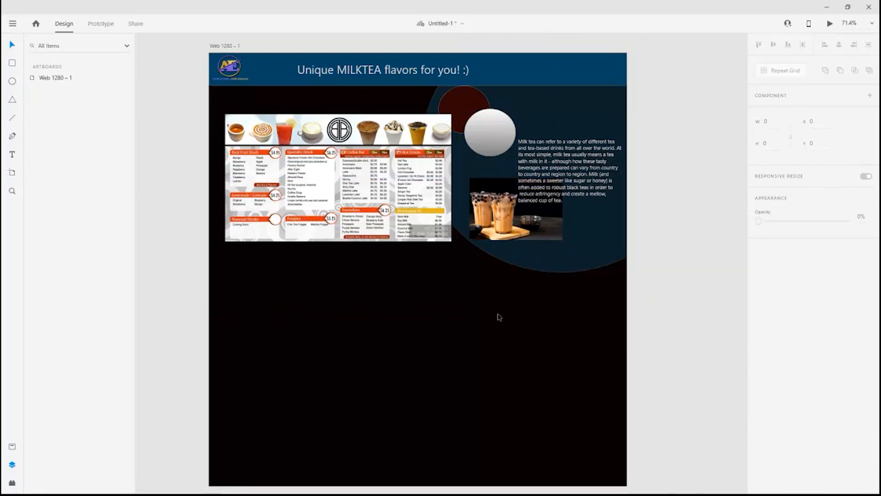
pyautogui.hotkey('ctrl', 's')
# Step: Draw a rectangle about 566 by 270 below the menu image and move it flush with the artboard's left edge
pyautogui.click(12, 64)
pyautogui.moveTo(142, 480)
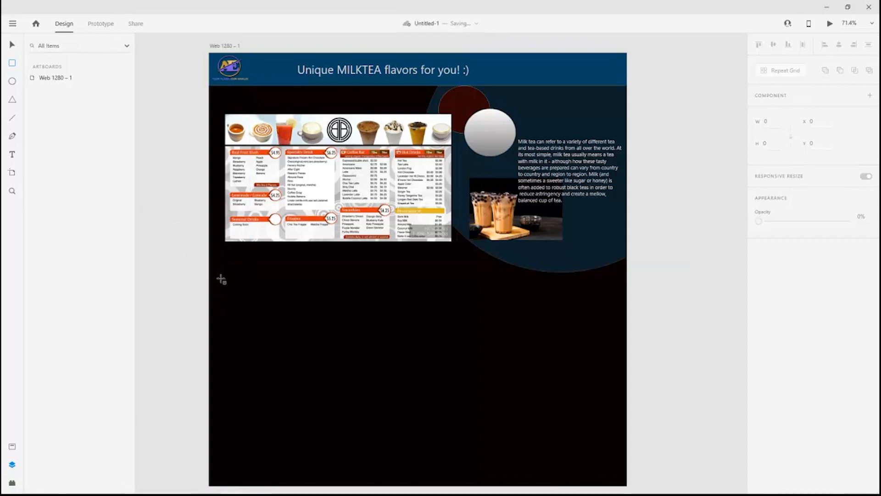
pyautogui.moveTo(225, 281)
pyautogui.mouseDown()
pyautogui.moveTo(278, 383)
pyautogui.moveTo(435, 369)
pyautogui.moveTo(403, 368)
pyautogui.moveTo(411, 370)
pyautogui.mouseUp()
pyautogui.click(15, 65)
pyautogui.moveTo(276, 313); pyautogui.dragTo(274, 315)
pyautogui.hotkey('ctrl', 'z')
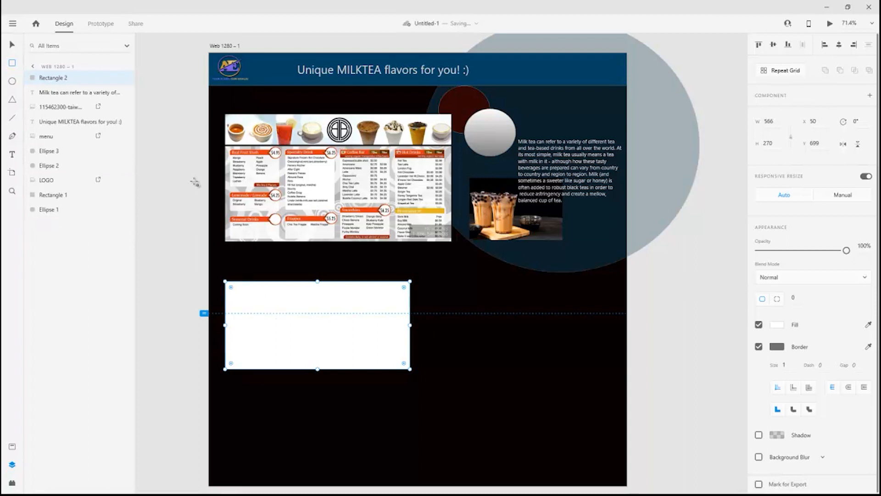
pyautogui.click(13, 44)
pyautogui.moveTo(279, 291); pyautogui.dragTo(264, 289)
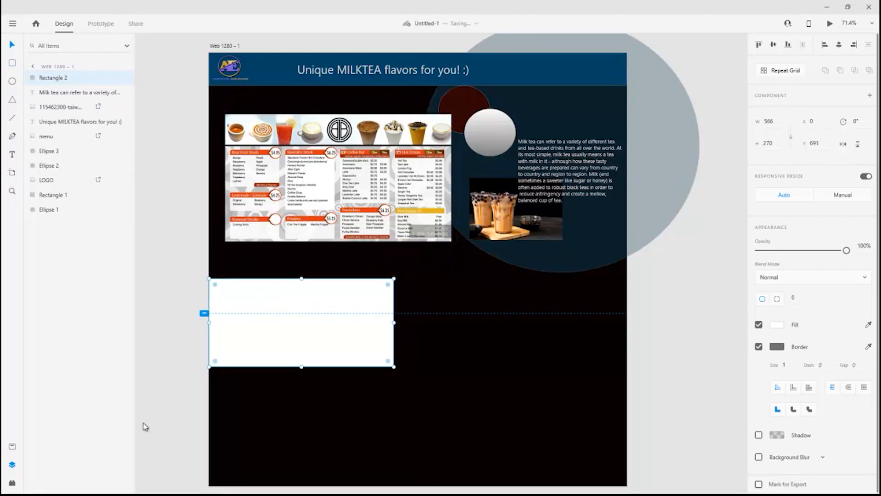
# Step: Fill the white rectangle with the bubble-milk-tea-design-collection image from the MILKTEA image folder
pyautogui.moveTo(78, 490)
pyautogui.click(43, 487)
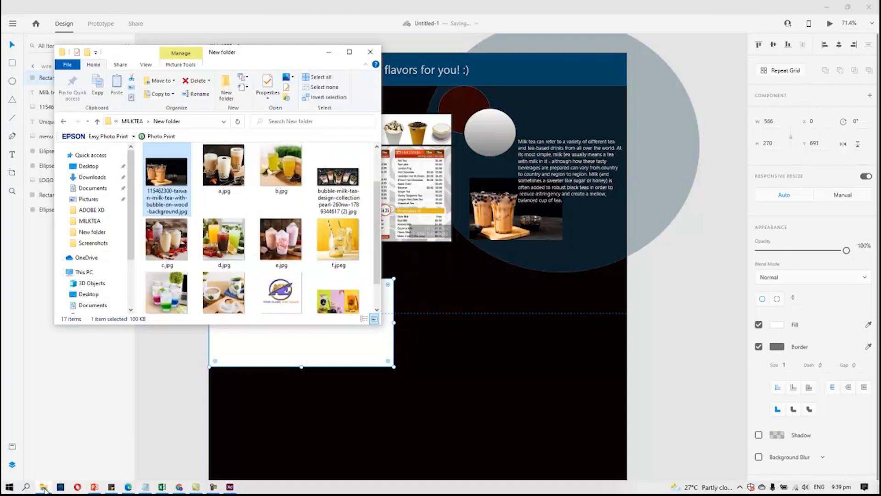
pyautogui.click(340, 185)
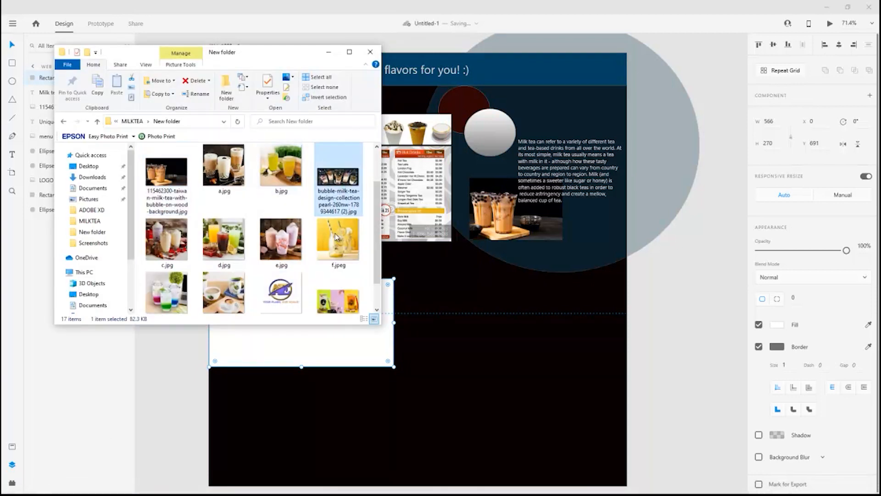
pyautogui.moveTo(337, 191); pyautogui.dragTo(283, 354)
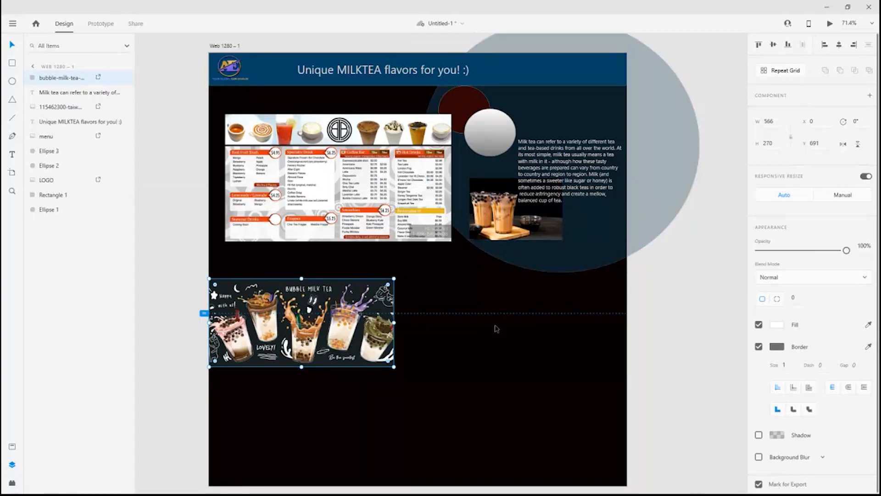
# Step: Turn the bubble milk tea banner into a Repeat Grid about 1750 wide, positioned to extend past both side edges of the artboard
pyautogui.click(797, 72)
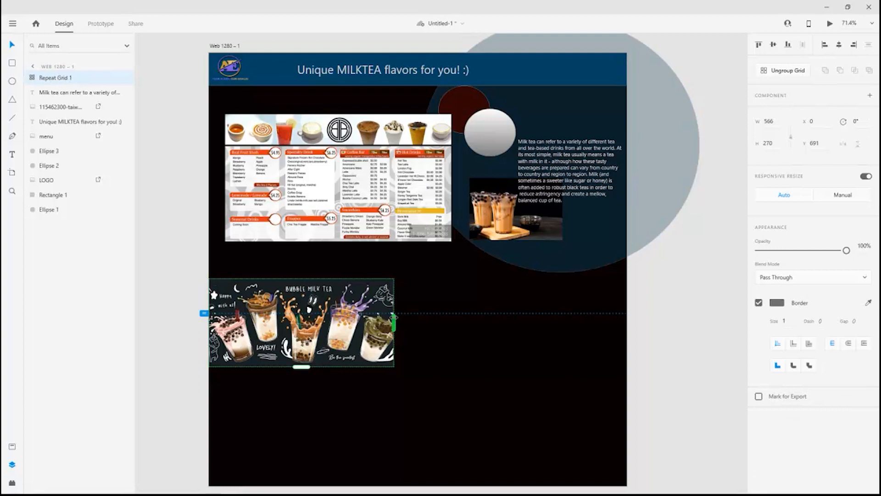
pyautogui.moveTo(393, 316); pyautogui.dragTo(643, 327)
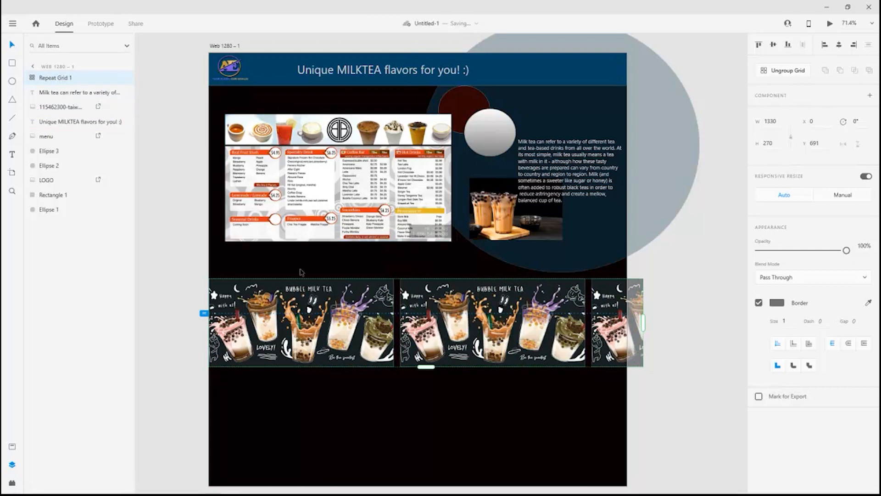
pyautogui.moveTo(455, 342); pyautogui.dragTo(419, 343)
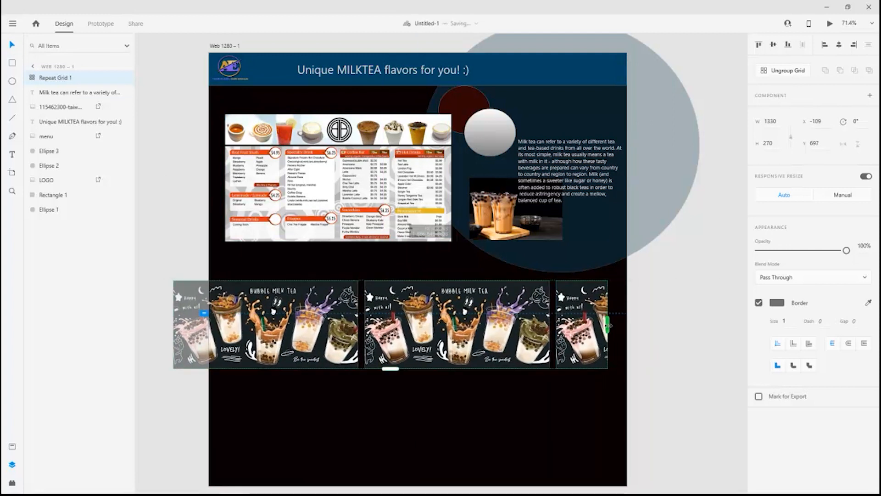
pyautogui.moveTo(608, 325); pyautogui.dragTo(669, 325)
pyautogui.moveTo(590, 344); pyautogui.dragTo(538, 343)
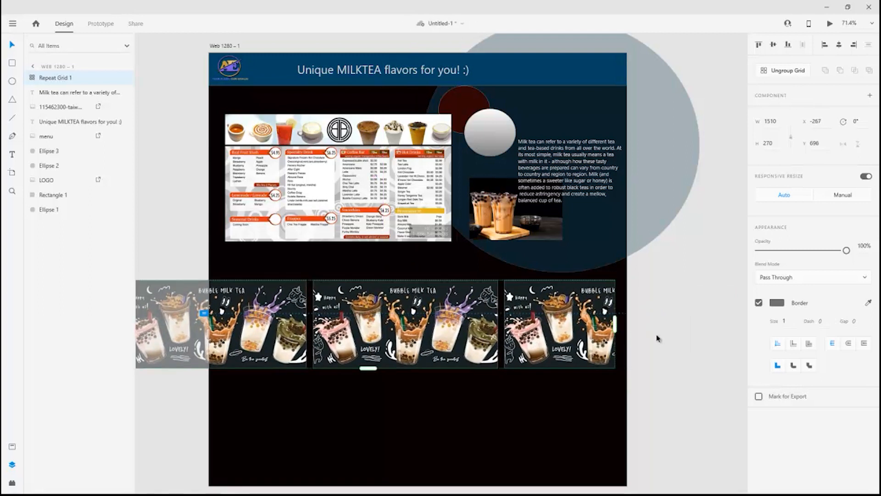
pyautogui.moveTo(615, 323); pyautogui.dragTo(692, 324)
pyautogui.moveTo(595, 337); pyautogui.dragTo(607, 336)
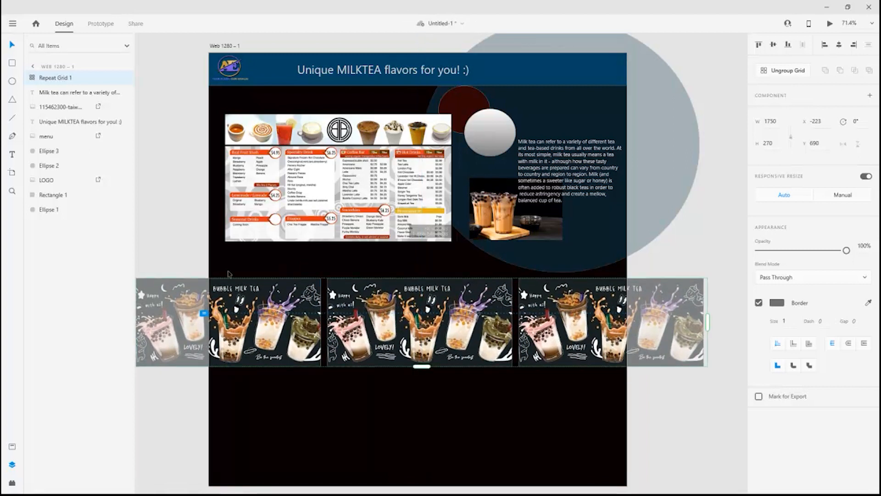
pyautogui.click(180, 248)
# Step: Replace the middle bubble milk tea banner tile's image with maxresdefault.jpg from the MILKTEA New folder, and save the document
pyautogui.scroll(-1, 424, 399)
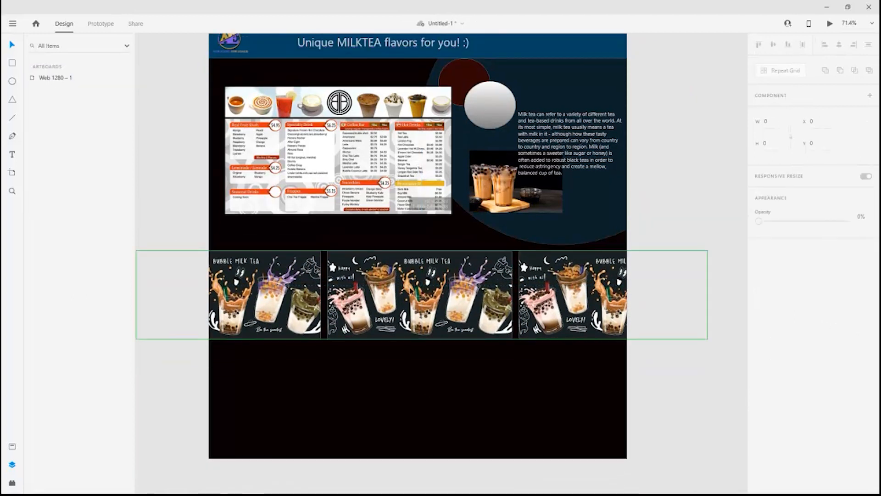
pyautogui.click(410, 290)
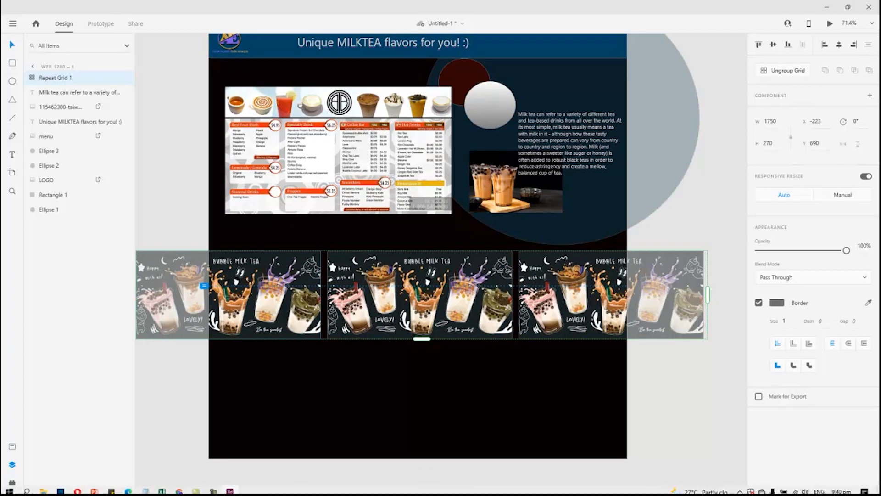
pyautogui.click(43, 487)
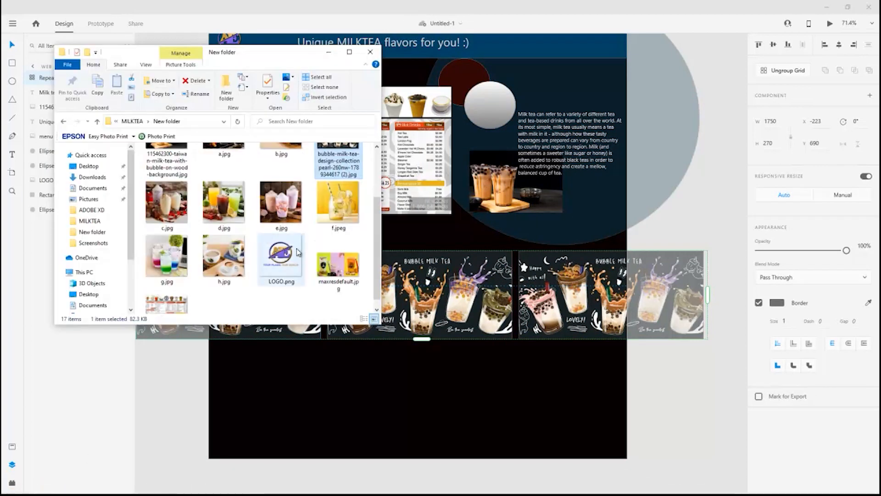
pyautogui.scroll(-1, 287, 265)
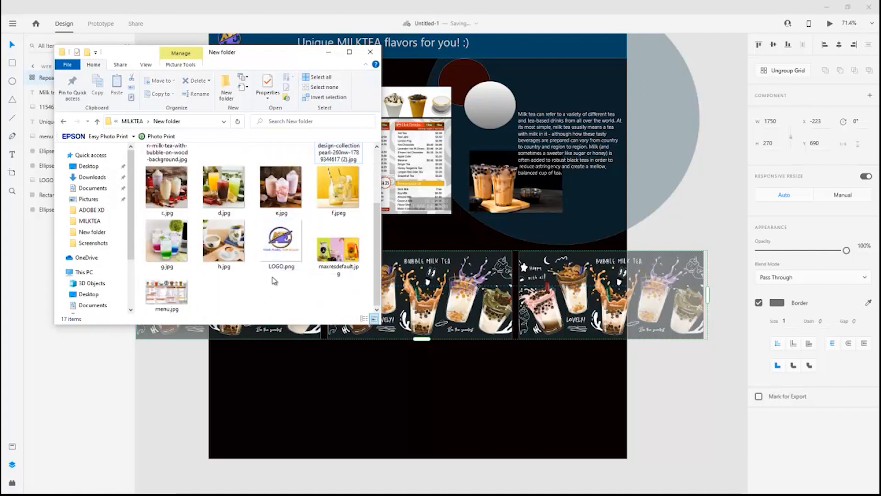
pyautogui.scroll(3, 276, 276)
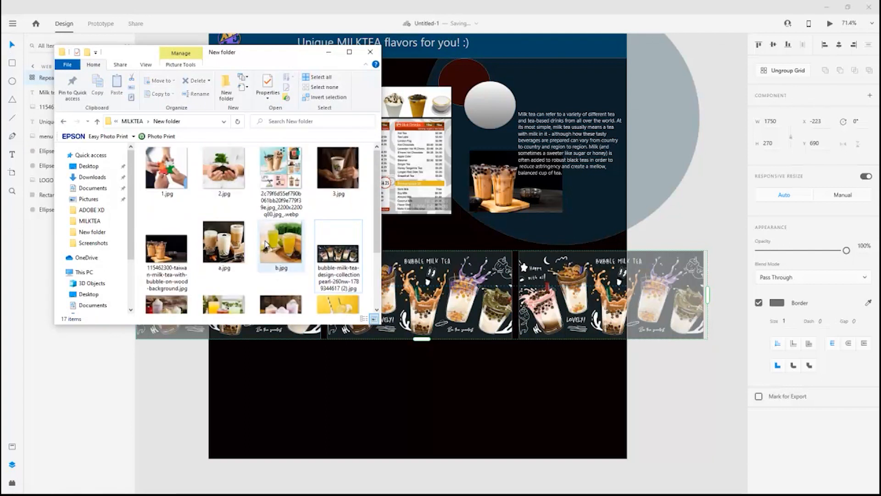
pyautogui.scroll(-4, 269, 248)
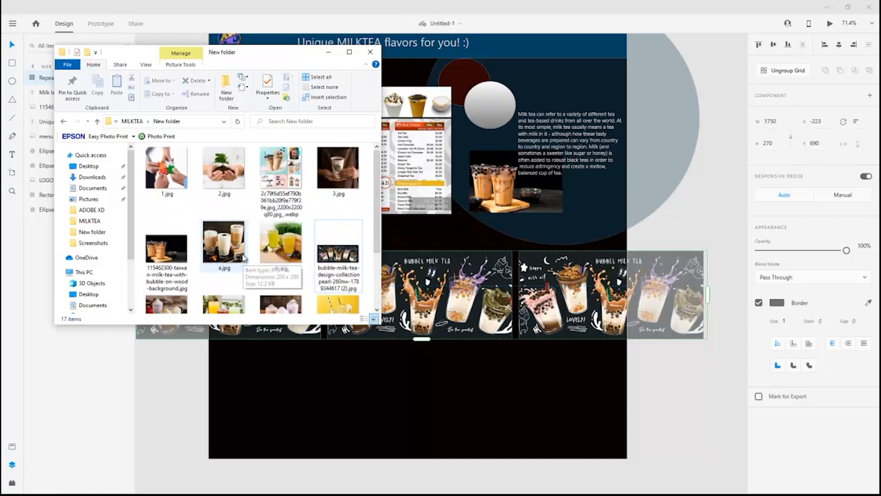
pyautogui.click(133, 121)
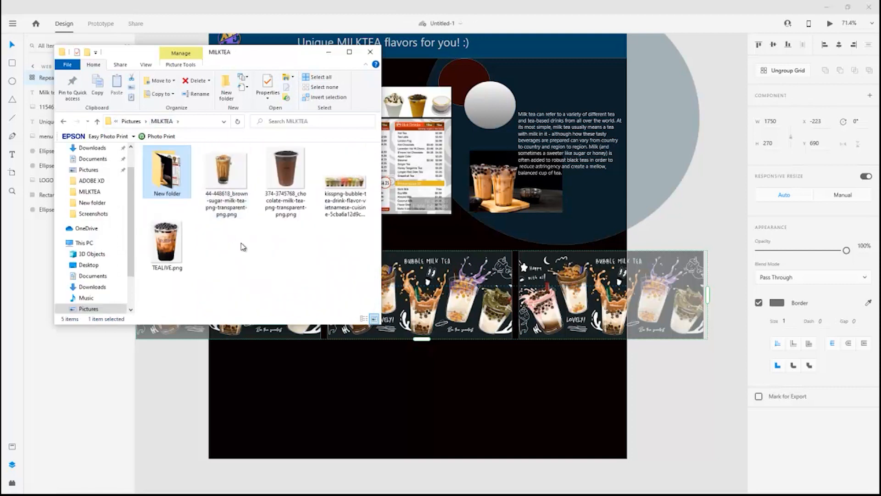
pyautogui.doubleClick(176, 189)
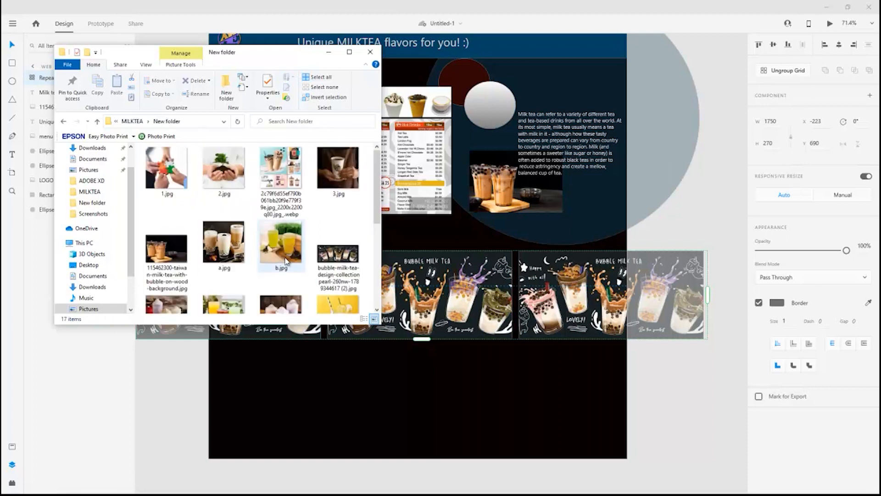
pyautogui.scroll(-3, 293, 257)
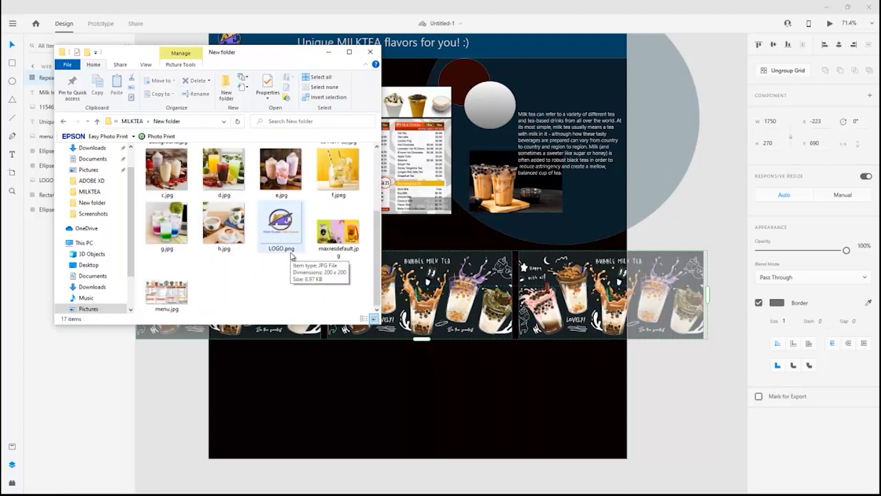
pyautogui.click(233, 169)
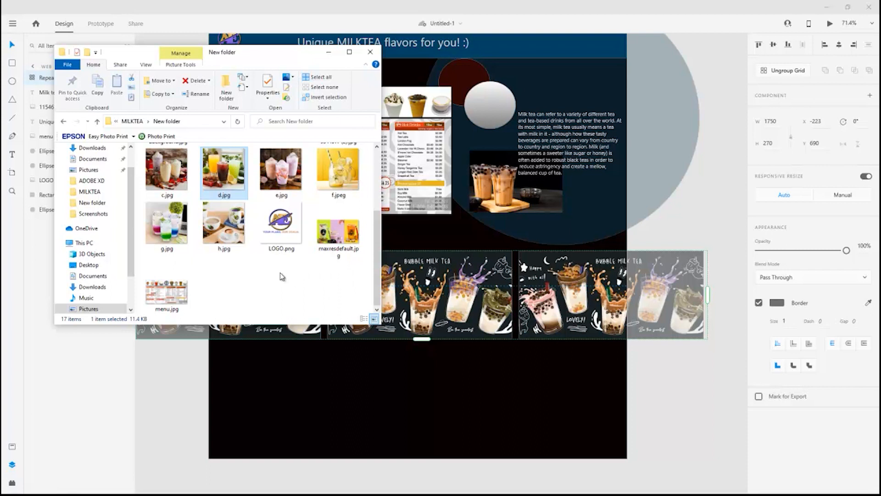
pyautogui.scroll(1, 281, 275)
pyautogui.moveTo(339, 266); pyautogui.dragTo(459, 291)
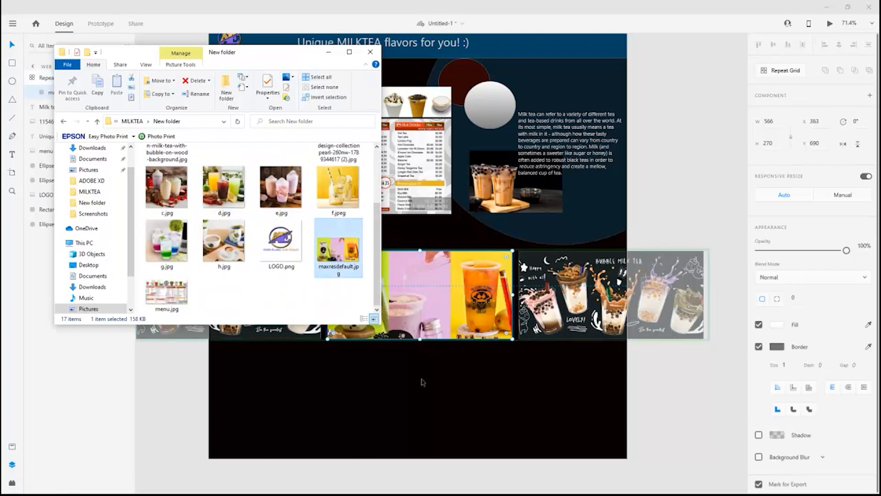
pyautogui.click(422, 380)
pyautogui.click(169, 204)
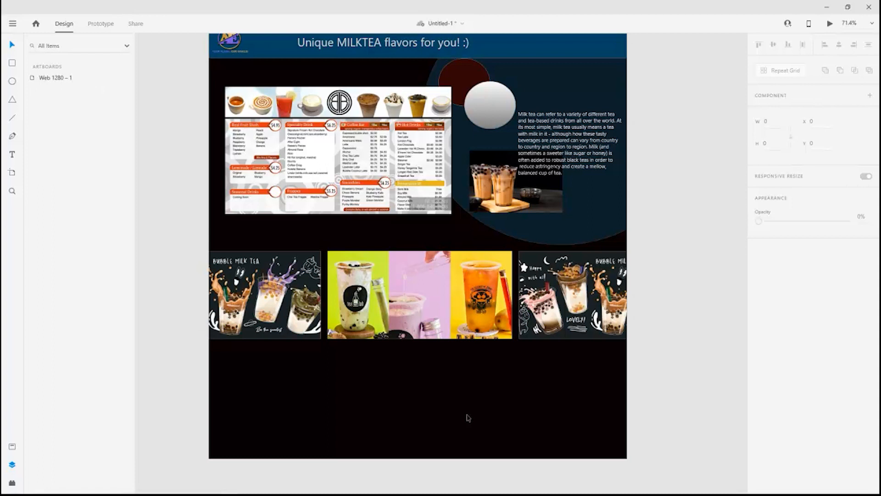
pyautogui.hotkey('ctrl', 's')
# Step: Draw a white ellipse about 170 by 154 beneath the left part of the banner
pyautogui.click(13, 81)
pyautogui.moveTo(251, 354)
pyautogui.mouseDown()
pyautogui.moveTo(272, 386)
pyautogui.moveTo(305, 402)
pyautogui.mouseUp()
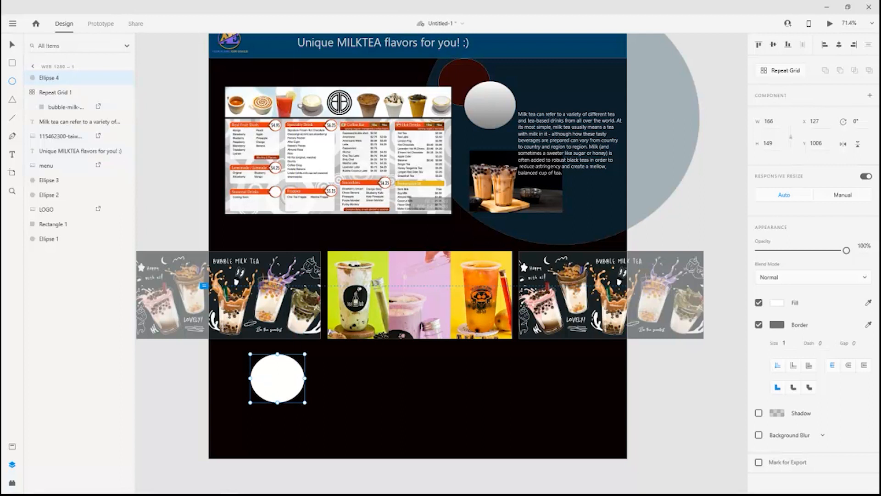
pyautogui.moveTo(304, 354); pyautogui.dragTo(275, 374)
pyautogui.click(12, 44)
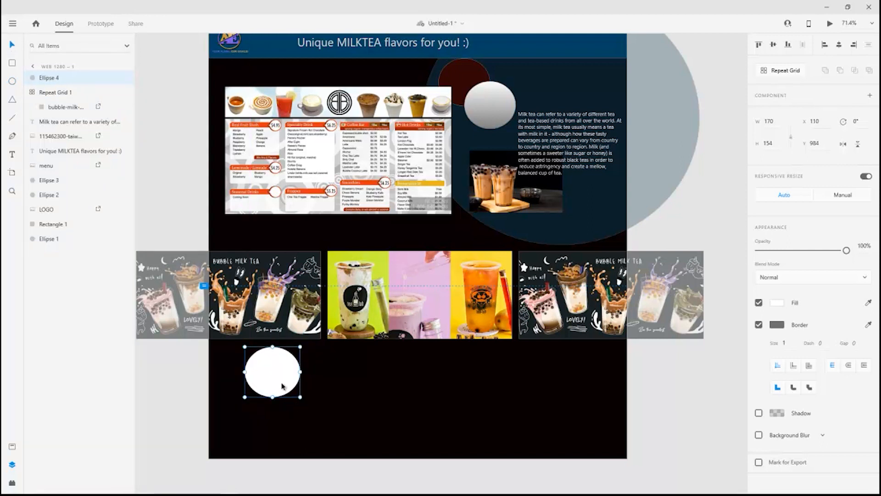
# Step: Duplicate the white ellipse twice and space the three ellipses in a row beneath the banner
pyautogui.hotkey('ctrl', 'd')
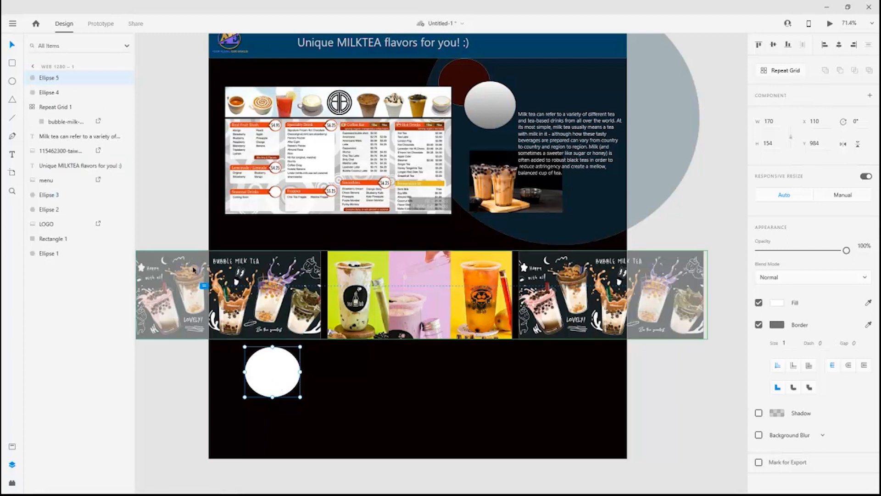
pyautogui.moveTo(281, 378); pyautogui.dragTo(430, 379)
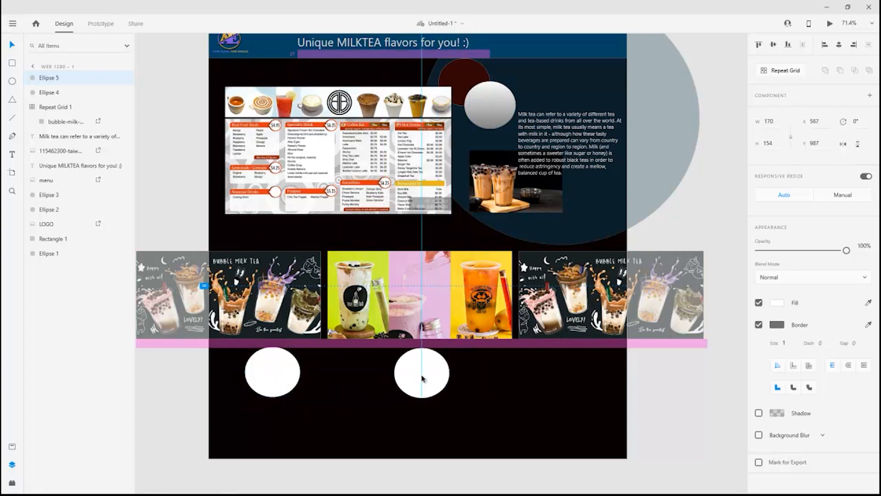
pyautogui.hotkey('ctrl', 'd')
pyautogui.moveTo(431, 383); pyautogui.dragTo(559, 379)
pyautogui.moveTo(410, 368); pyautogui.dragTo(398, 368)
# Step: Move the banner grid up to Y 635 and raise the three white ellipses to Y 924 beneath it
pyautogui.click(404, 309)
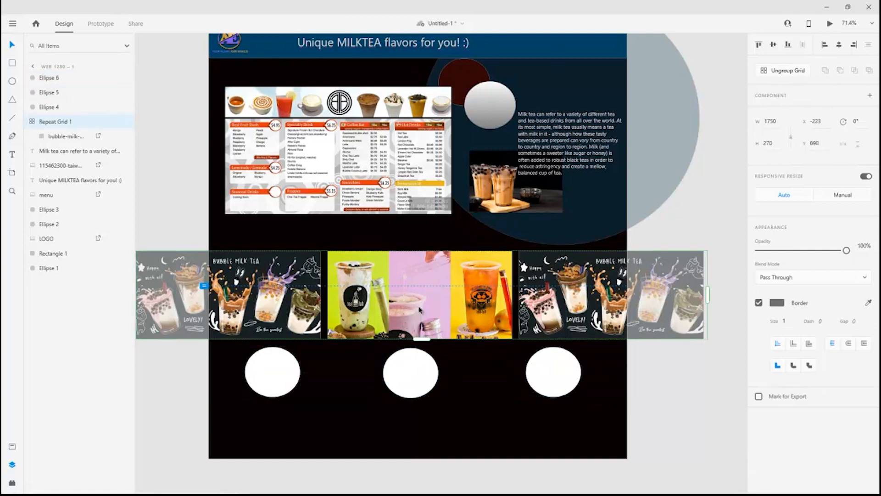
pyautogui.moveTo(422, 307); pyautogui.dragTo(423, 289)
pyautogui.moveTo(404, 370); pyautogui.dragTo(408, 351)
pyautogui.moveTo(275, 374); pyautogui.dragTo(277, 356)
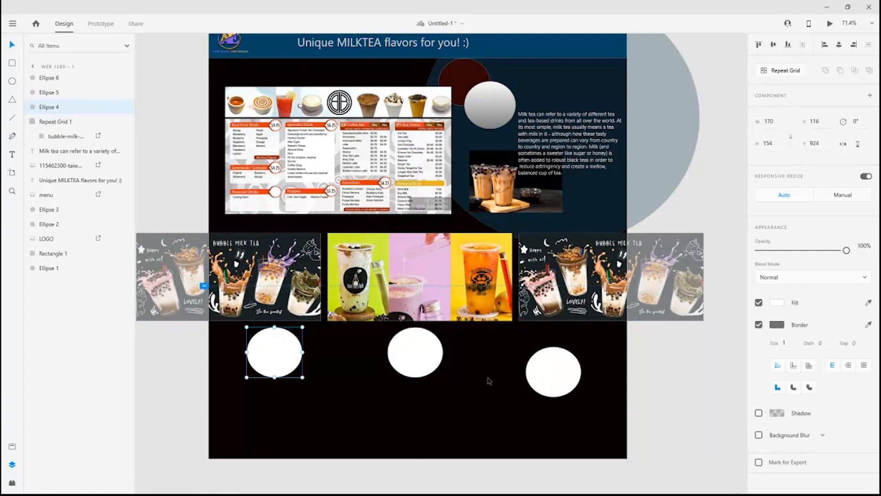
pyautogui.moveTo(563, 372); pyautogui.dragTo(564, 353)
pyautogui.click(532, 414)
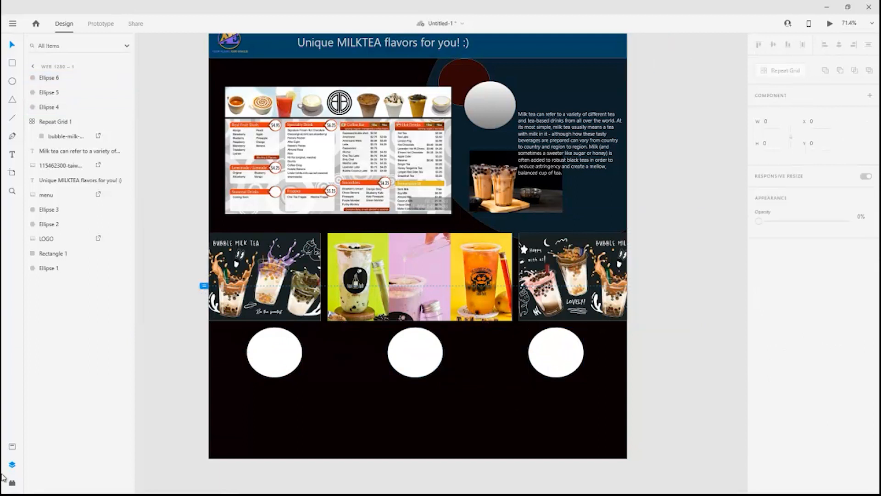
# Step: Fill the three ellipses from left to right with 1.jpg, 2.jpg and 3.jpg from the image folder
pyautogui.click(43, 486)
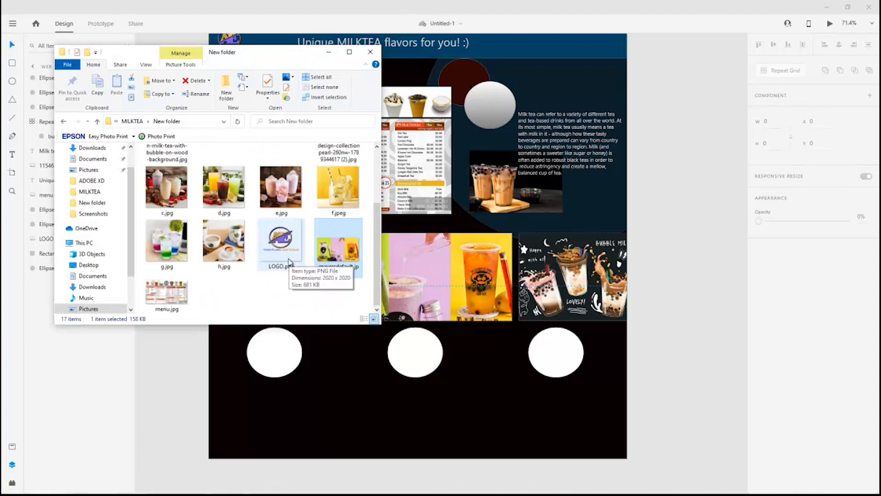
pyautogui.click(176, 173)
pyautogui.moveTo(181, 176); pyautogui.dragTo(274, 349)
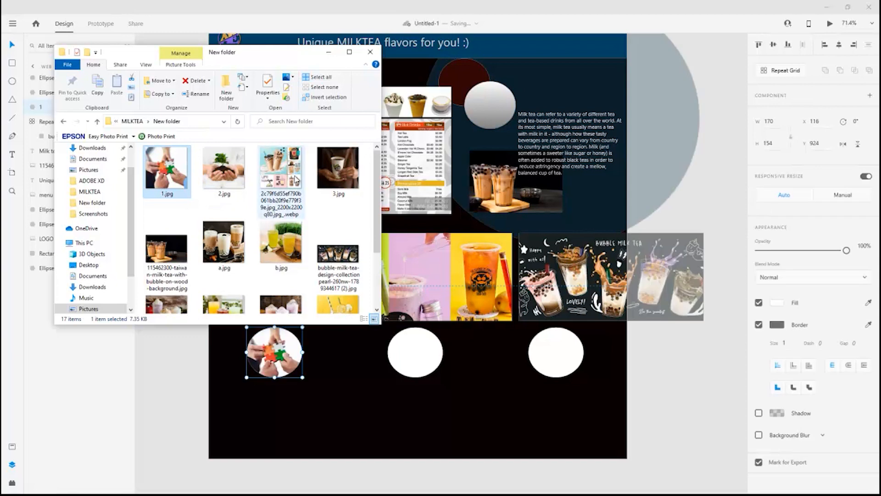
pyautogui.click(226, 174)
pyautogui.moveTo(402, 255); pyautogui.dragTo(415, 353)
pyautogui.moveTo(339, 163); pyautogui.dragTo(555, 372)
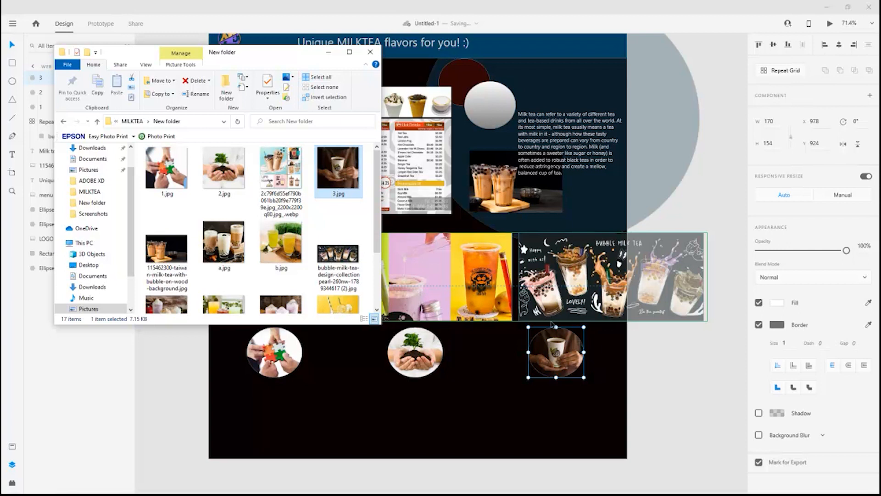
pyautogui.click(331, 50)
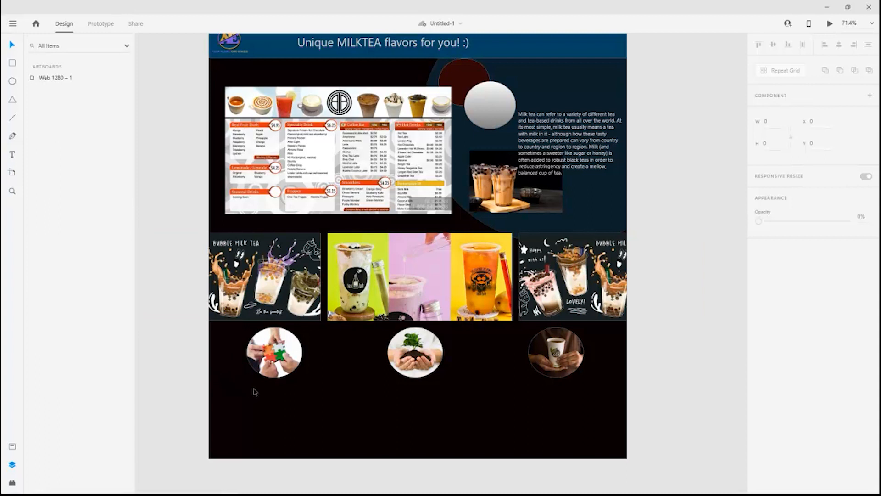
# Step: Add the caption "Become our partner" beneath the puzzle-hands image and place a copy of it beneath the plant image
pyautogui.click(13, 154)
pyautogui.click(262, 391)
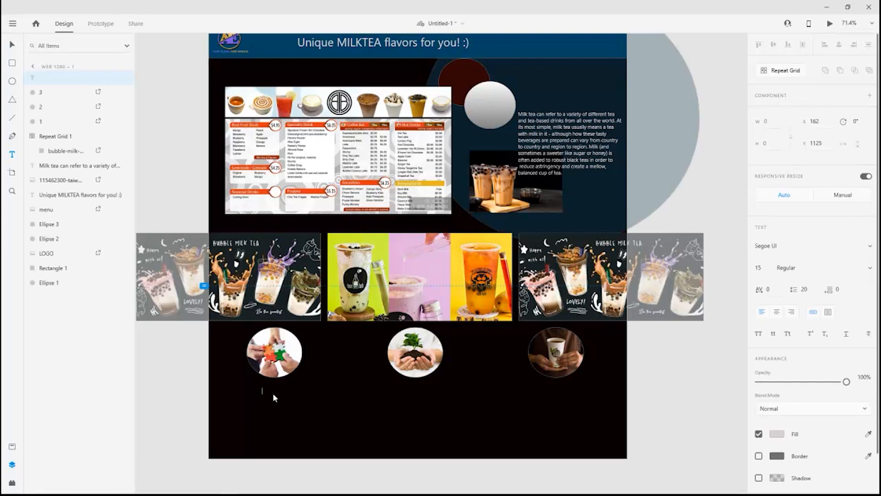
pyautogui.press('capslock')
pyautogui.press('capslock')
pyautogui.press('capslock')
pyautogui.write('B')
pyautogui.press('capslock')
pyautogui.write('ecome')
pyautogui.click(11, 45)
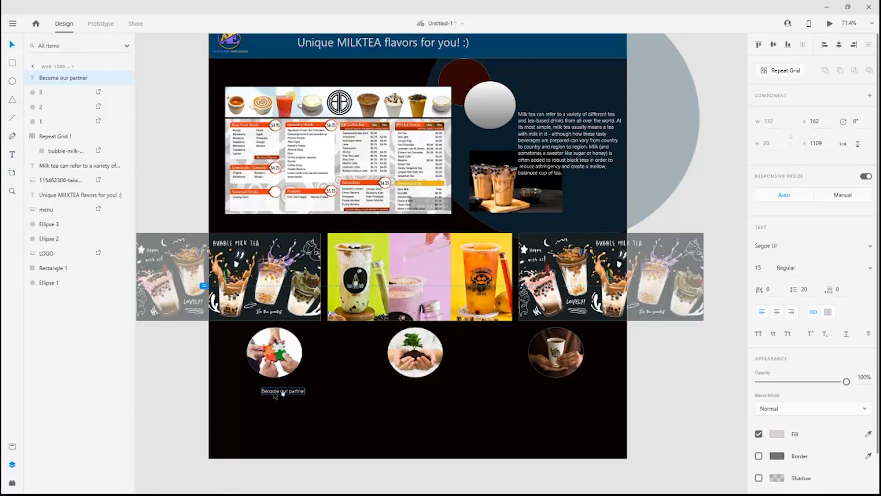
pyautogui.moveTo(274, 393); pyautogui.dragTo(261, 388)
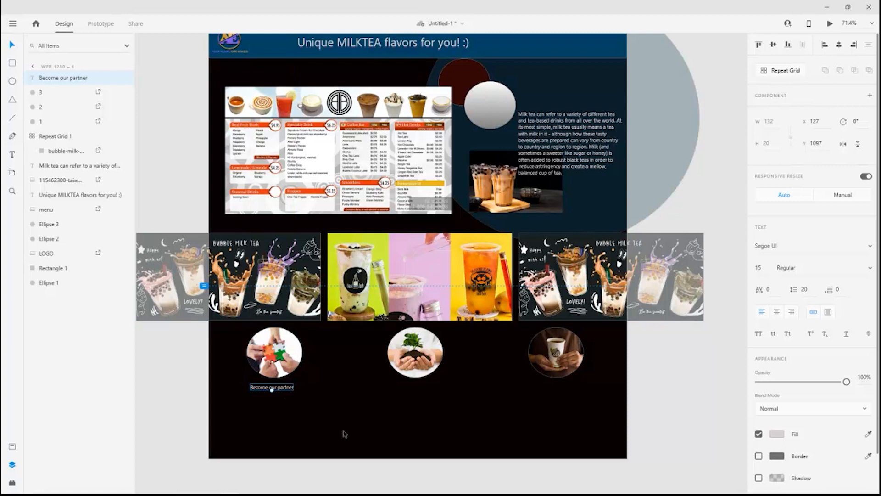
pyautogui.hotkey('ctrl', 'd')
pyautogui.moveTo(286, 389); pyautogui.dragTo(432, 389)
# Step: Set the font size of the caption beneath the puzzle-hands image to 20 and recentre it under the image
pyautogui.click(271, 389)
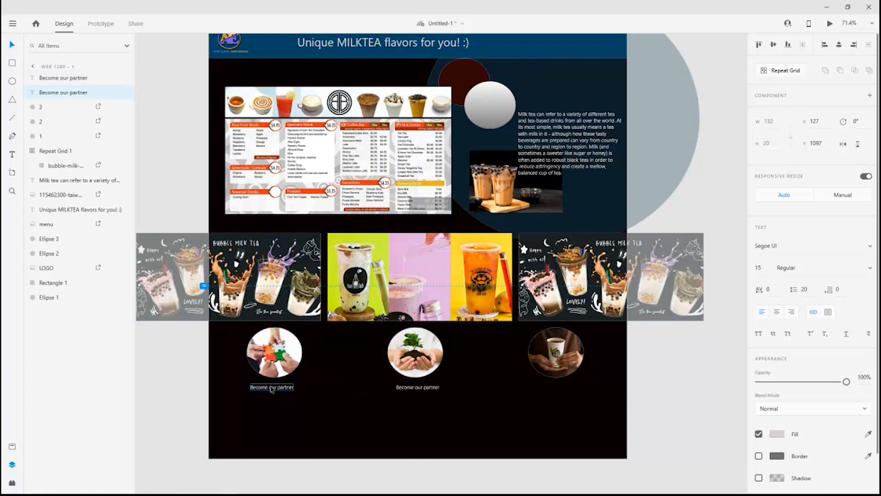
pyautogui.click(758, 267)
pyautogui.write('16')
pyautogui.press('Return')
pyautogui.press('Up')
pyautogui.press('Up')
pyautogui.press('Up')
pyautogui.press('Up')
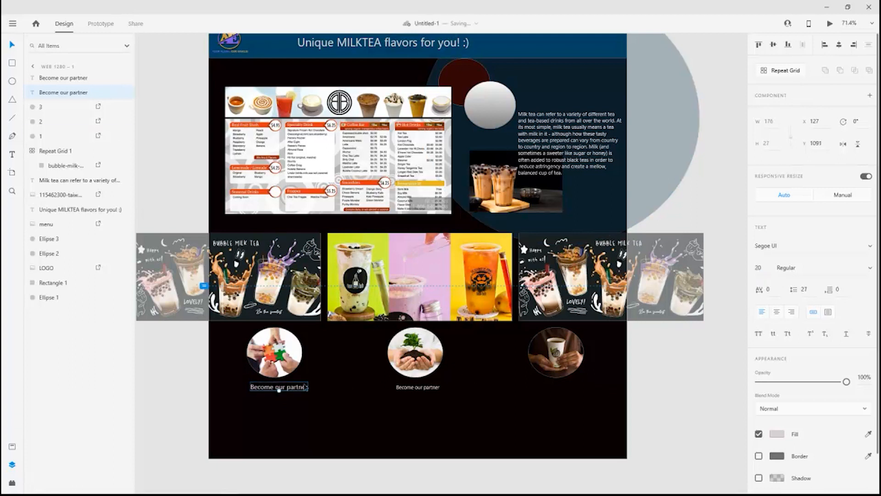
pyautogui.moveTo(300, 389); pyautogui.dragTo(289, 386)
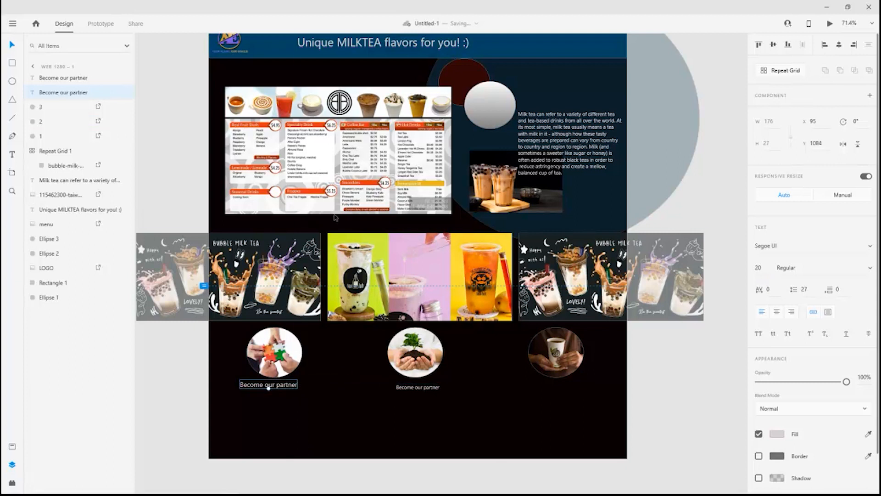
# Step: Shorten the banner's grid tiles from their upper edge to a height of 242, and move the grid up to Y 600
pyautogui.click(418, 277)
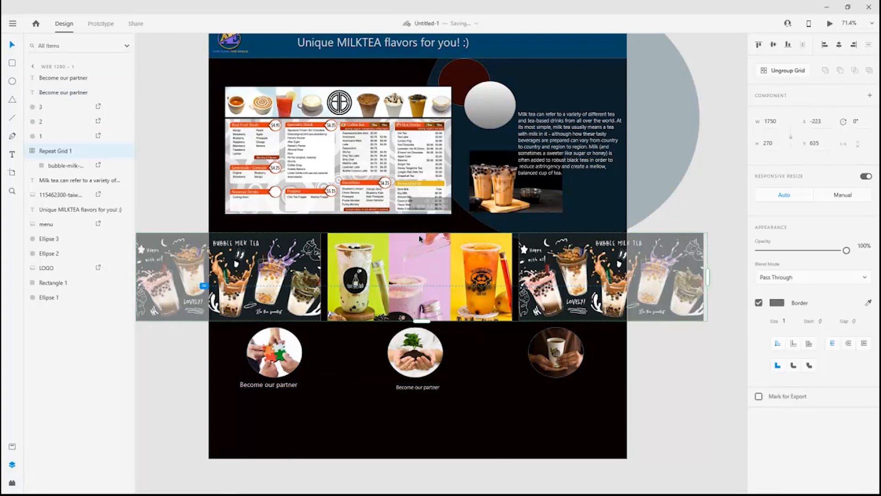
pyautogui.doubleClick(419, 260)
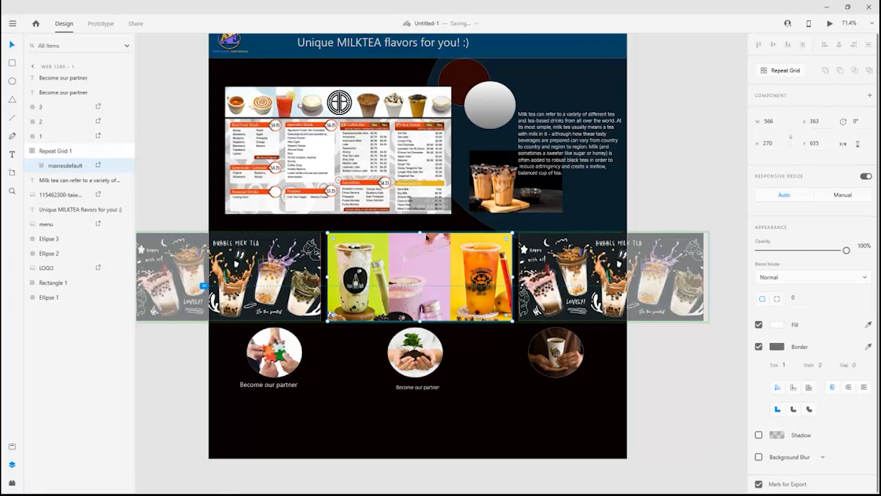
pyautogui.moveTo(420, 232); pyautogui.dragTo(420, 241)
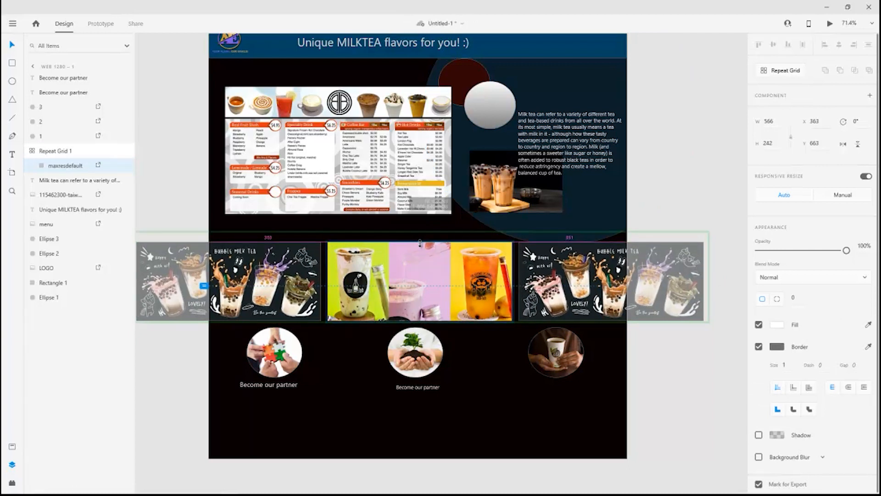
pyautogui.click(702, 211)
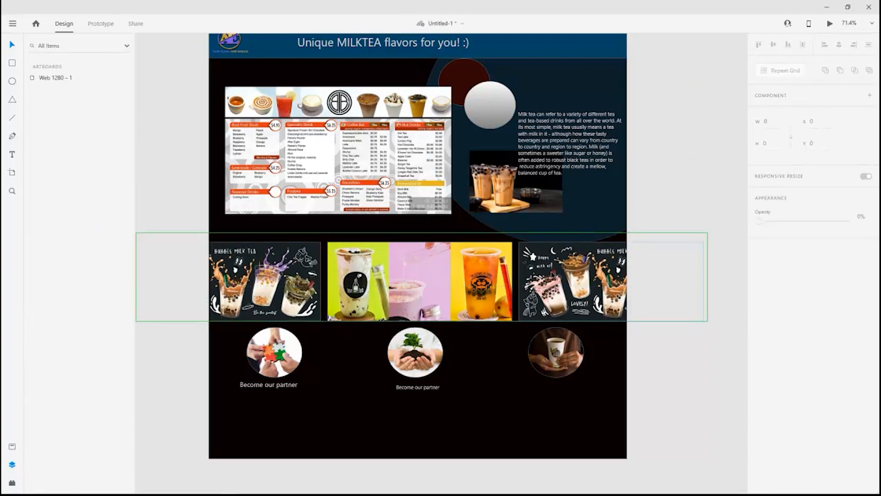
pyautogui.click(566, 316)
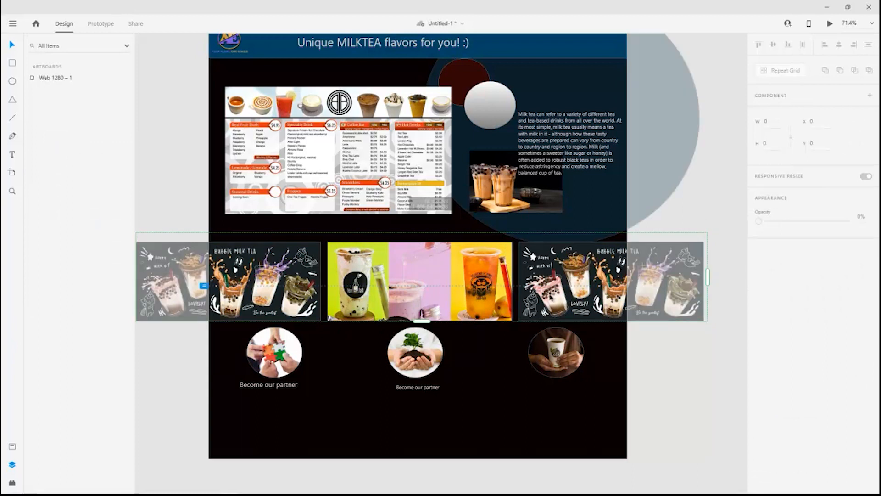
pyautogui.click(615, 389)
pyautogui.moveTo(454, 286); pyautogui.dragTo(451, 275)
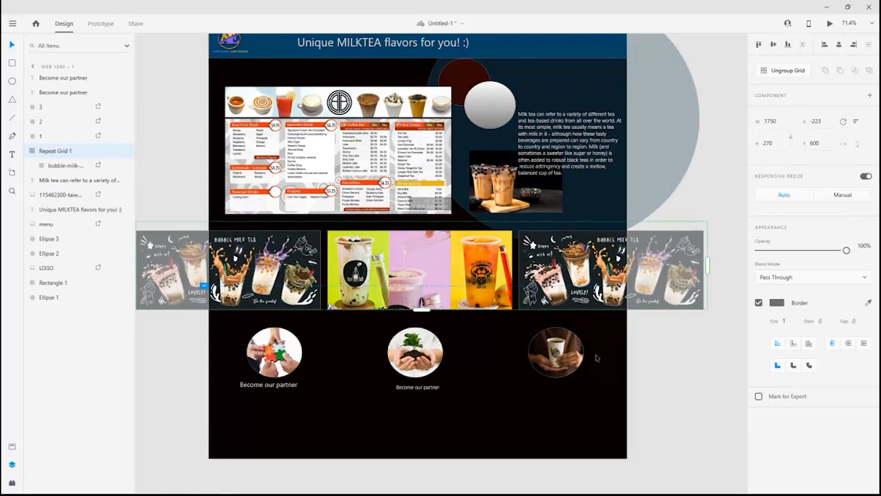
pyautogui.click(665, 383)
pyautogui.click(296, 355)
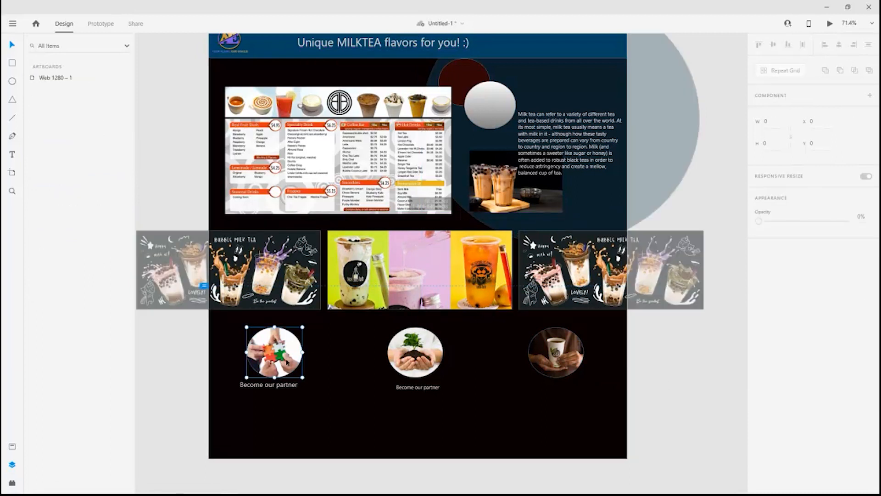
pyautogui.click(667, 428)
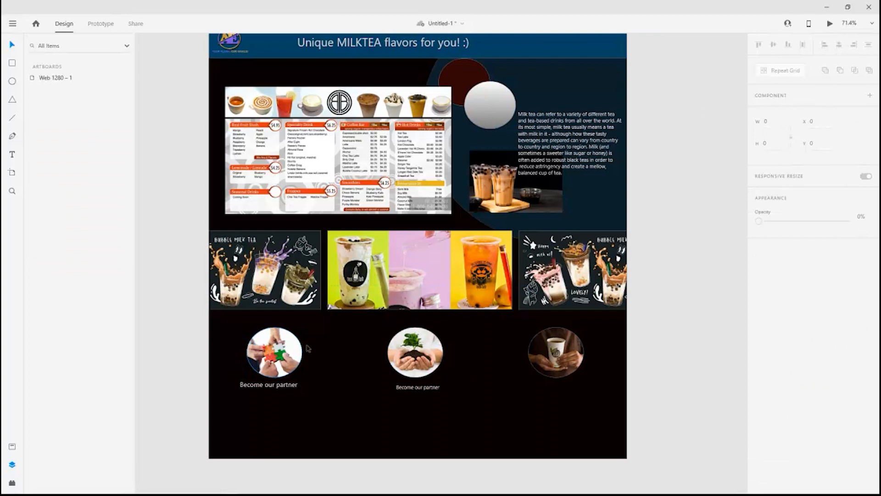
# Step: Save the document and replace the caption text beneath the plant image with "Franchise opportunities"
pyautogui.click(417, 387)
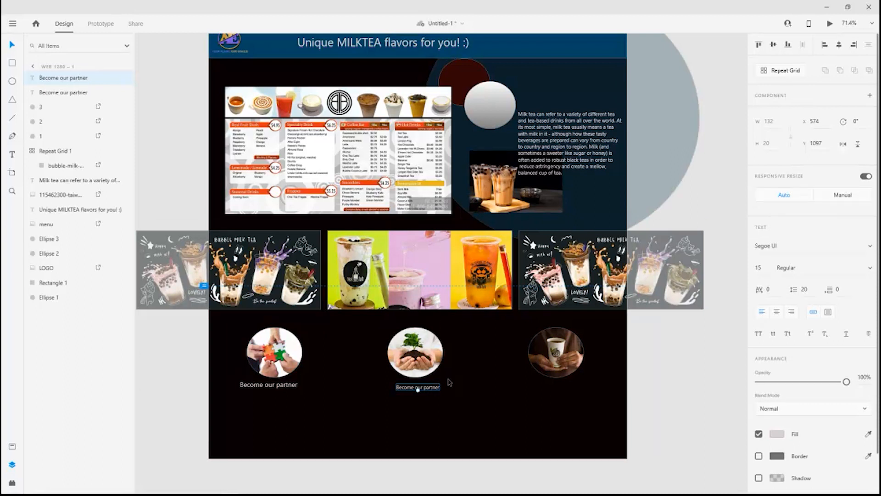
pyautogui.hotkey('ctrl', 's')
pyautogui.doubleClick(432, 391)
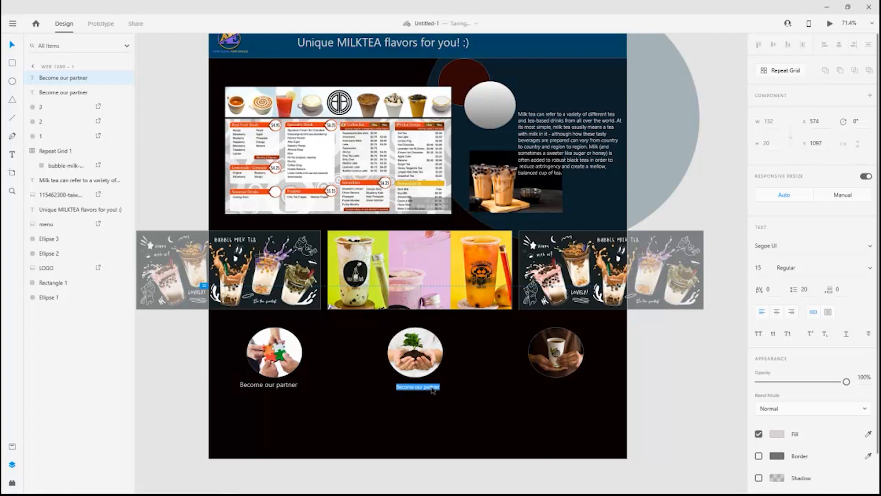
pyautogui.doubleClick(431, 387)
pyautogui.tripleClick(431, 388)
pyautogui.doubleClick(431, 387)
pyautogui.write('x')
pyautogui.press('BackSpace')
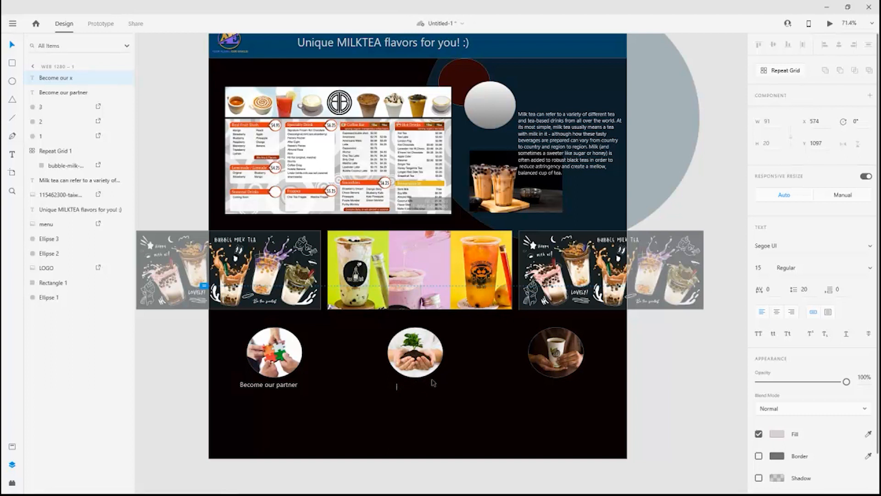
pyautogui.press('capslock')
pyautogui.write('F')
pyautogui.press('capslock')
pyautogui.write('ren')
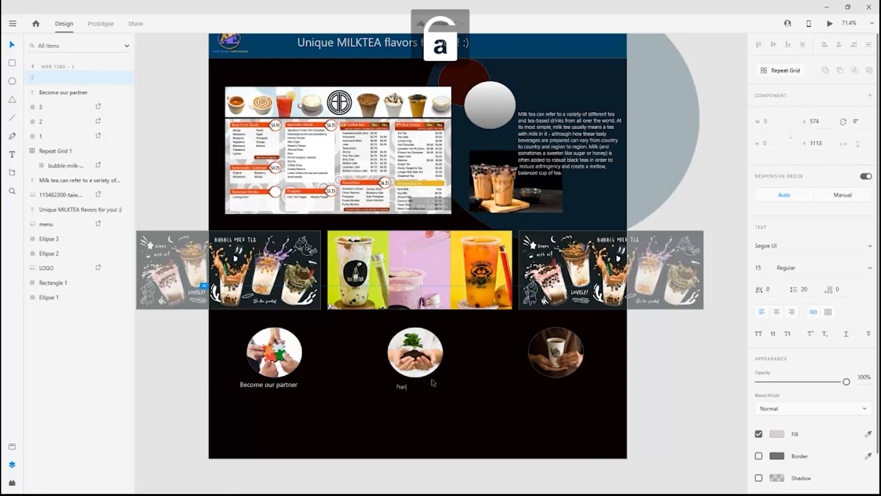
pyautogui.write('chise')
pyautogui.press('capslock')
pyautogui.press('capslock')
pyautogui.write('opportunities')
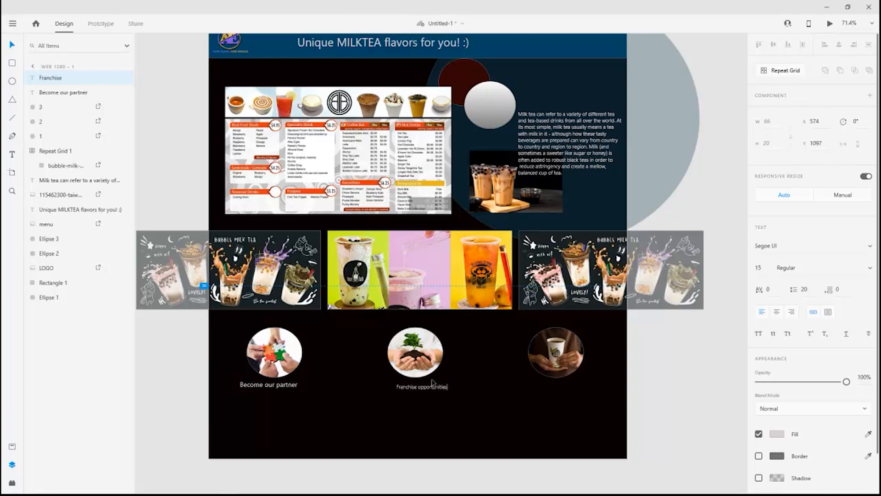
pyautogui.press('Escape')
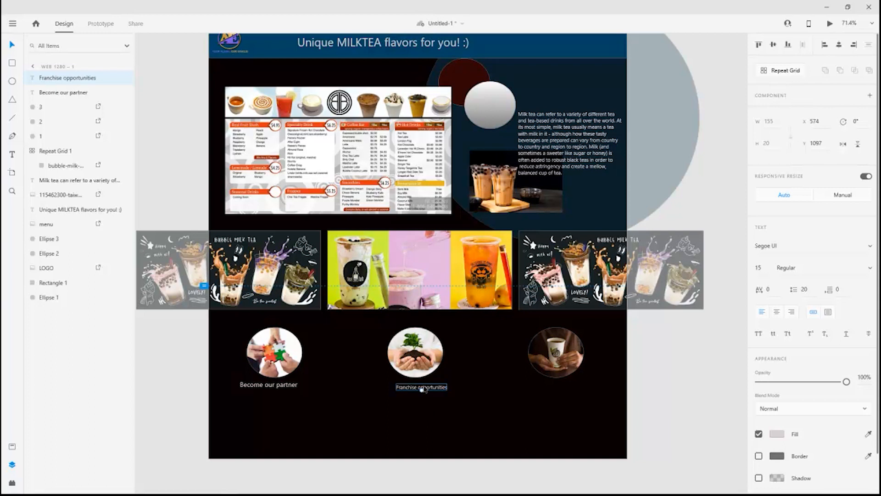
# Step: Set the font size of the "Franchise opportunities" caption to 20 and recentre it beneath the plant image
pyautogui.click(761, 266)
pyautogui.write('20')
pyautogui.press('Return')
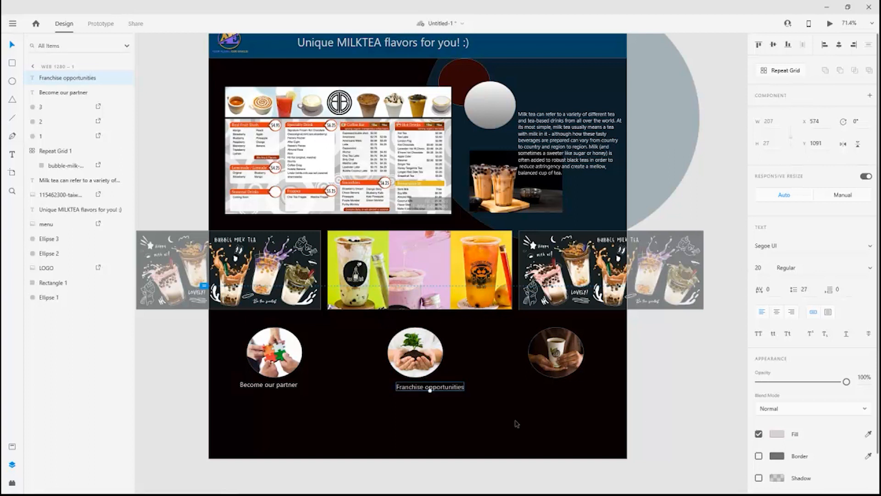
pyautogui.moveTo(435, 388); pyautogui.dragTo(427, 389)
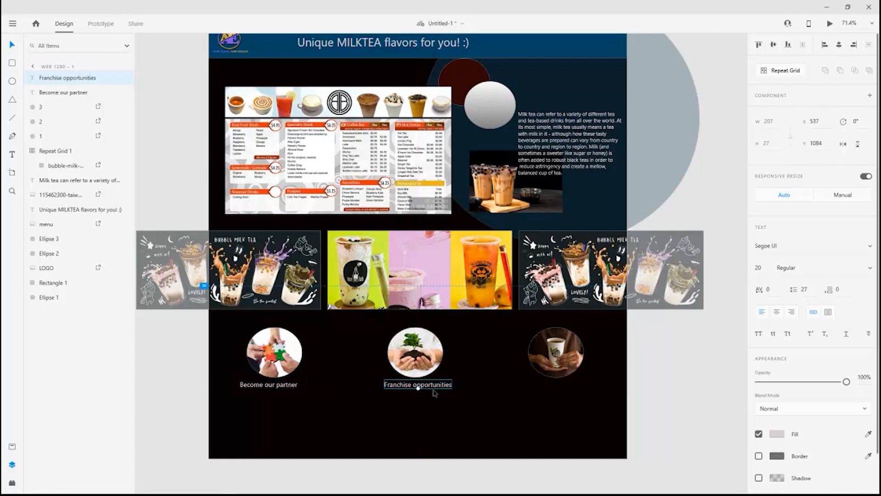
# Step: Place a copy of the "Franchise opportunities" caption centred beneath the cup image and change its text to "Job application"
pyautogui.hotkey('ctrl', 'd')
pyautogui.moveTo(447, 387); pyautogui.dragTo(592, 387)
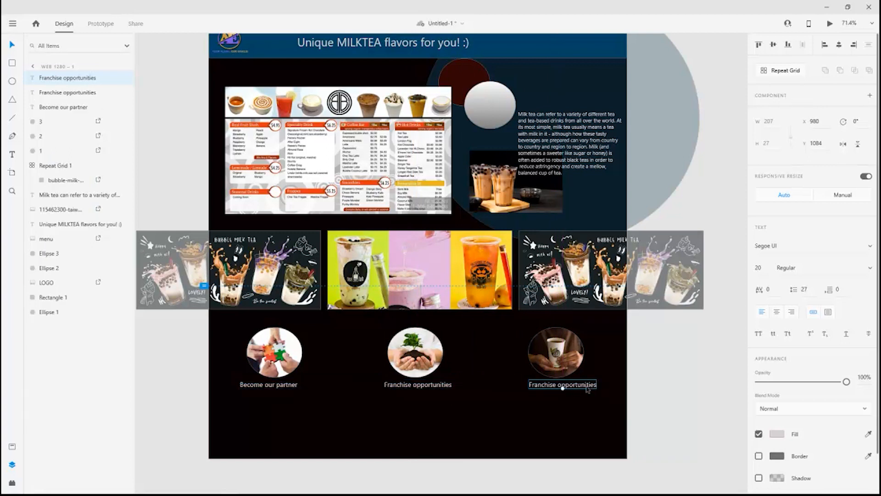
pyautogui.doubleClick(581, 385)
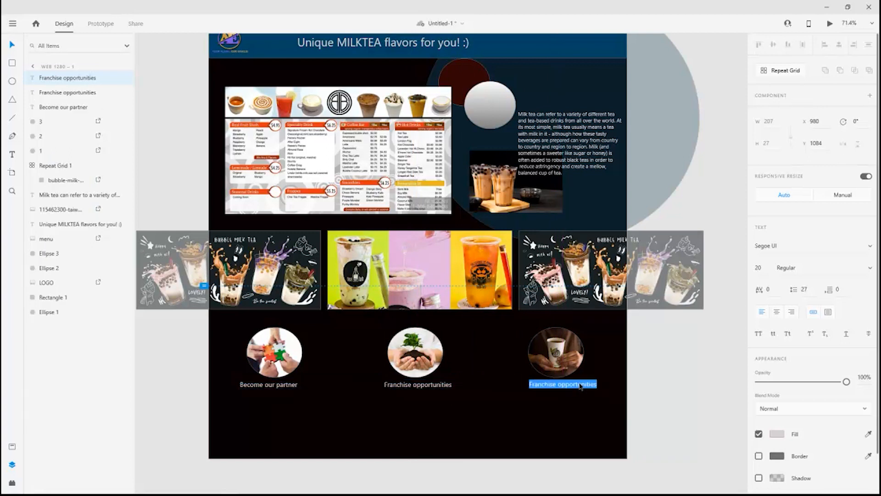
pyautogui.click(580, 384)
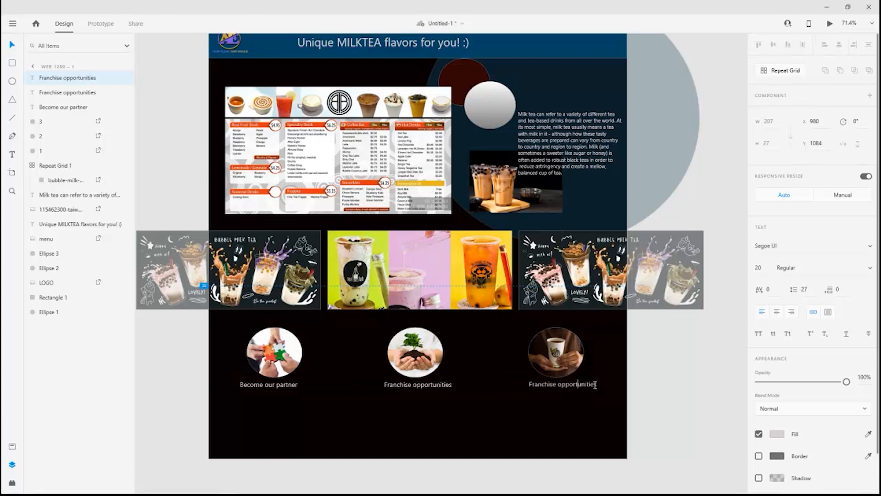
pyautogui.moveTo(593, 383); pyautogui.dragTo(530, 384)
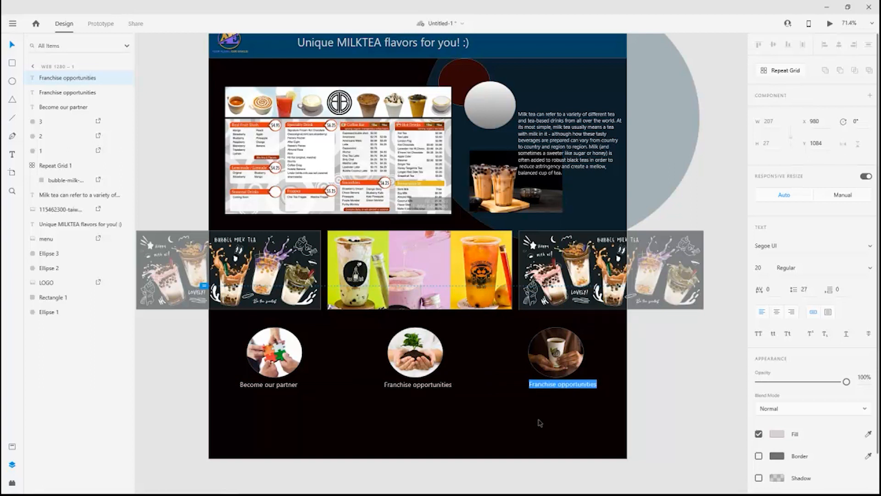
pyautogui.press('capslock')
pyautogui.press('capslock')
pyautogui.press('capslock')
pyautogui.press('BackSpace')
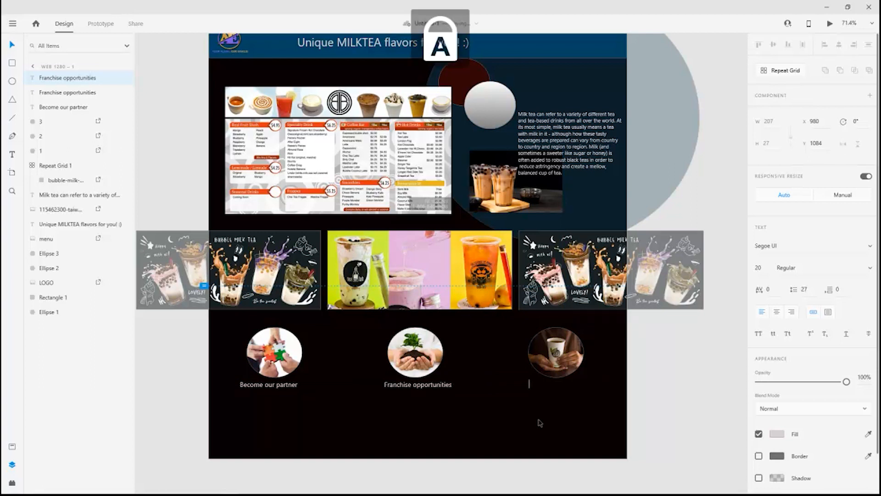
pyautogui.write('J')
pyautogui.press('capslock')
pyautogui.write('ob application')
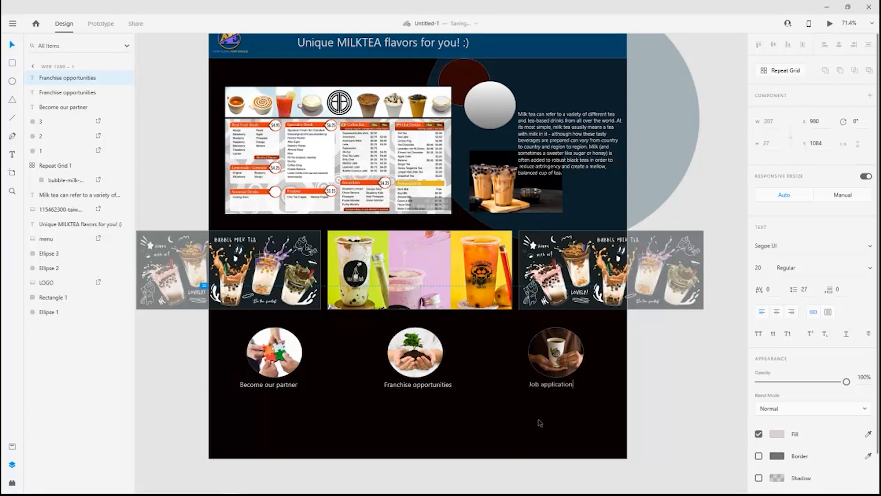
pyautogui.press('Escape')
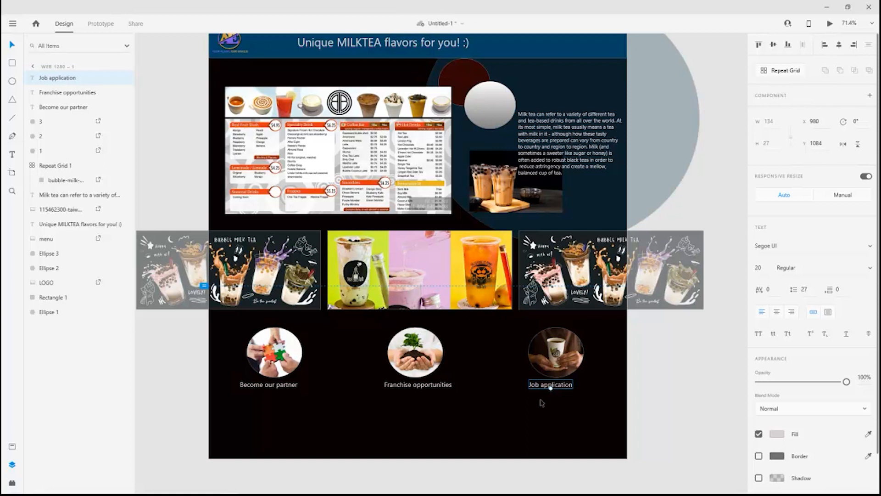
pyautogui.moveTo(564, 384); pyautogui.dragTo(572, 386)
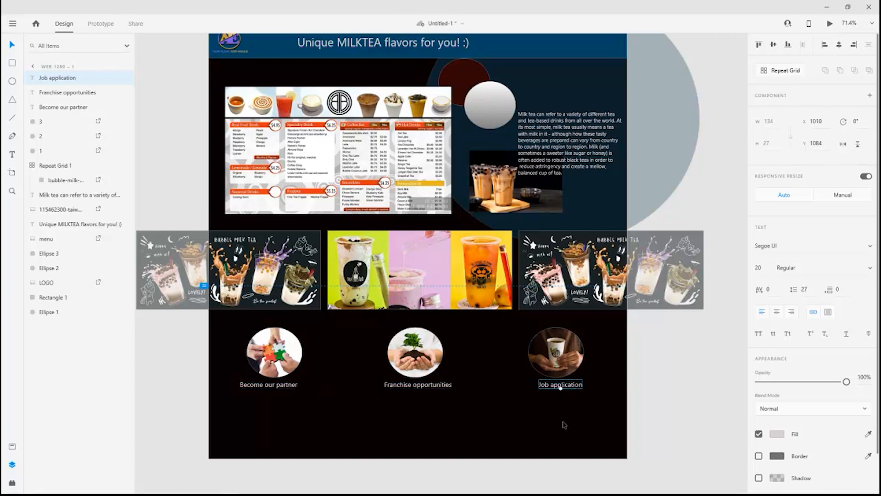
pyautogui.click(563, 422)
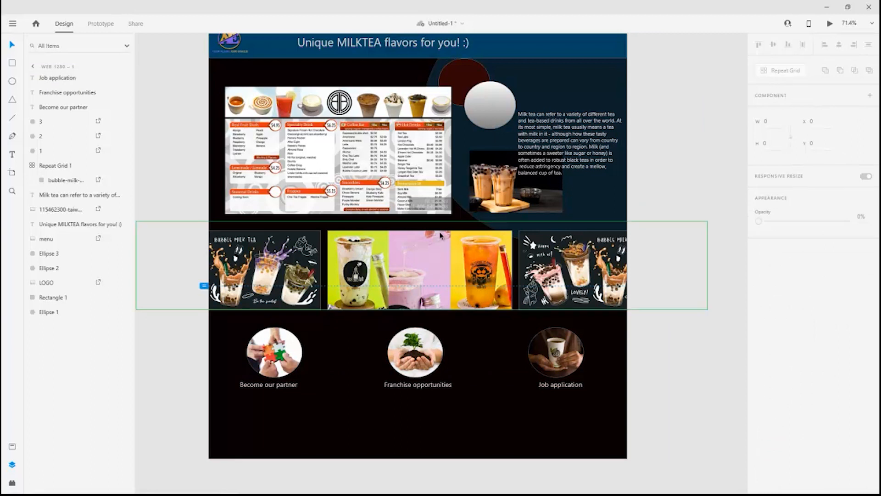
# Step: Place a copy of the milk tea description paragraph beneath the "Become our partner" caption
pyautogui.click(558, 149)
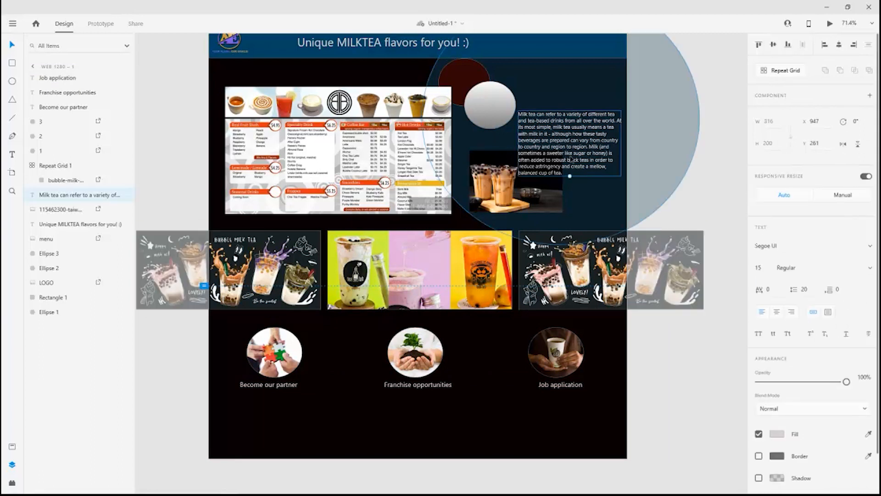
pyautogui.moveTo(580, 172); pyautogui.dragTo(310, 414)
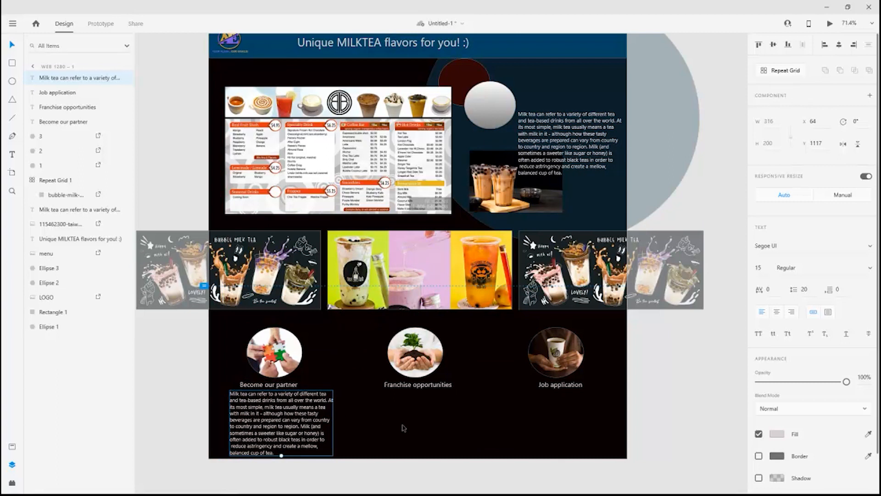
pyautogui.moveTo(305, 416); pyautogui.dragTo(279, 430)
pyautogui.click(354, 481)
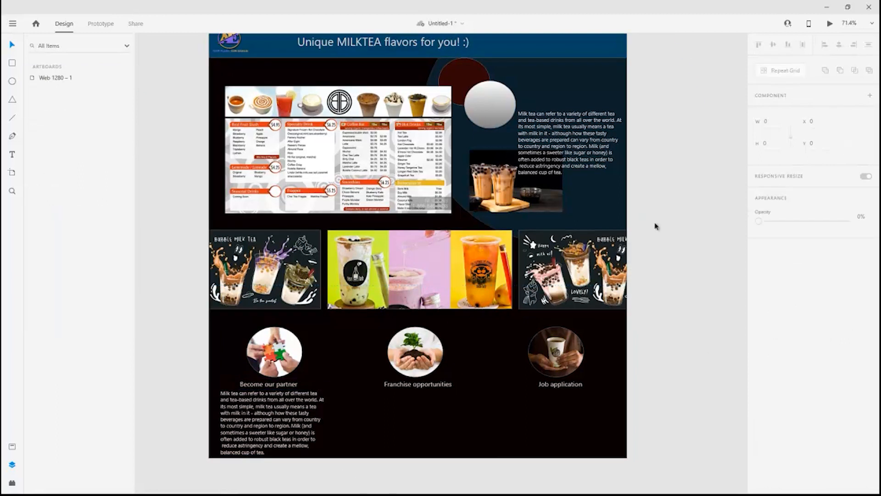
# Step: Place further copies of the milk tea description paragraph beneath the "Franchise opportunities" and "Job application" captions
pyautogui.click(579, 159)
pyautogui.moveTo(580, 158); pyautogui.dragTo(597, 430)
pyautogui.hotkey('ctrl', 'd')
pyautogui.click(661, 425)
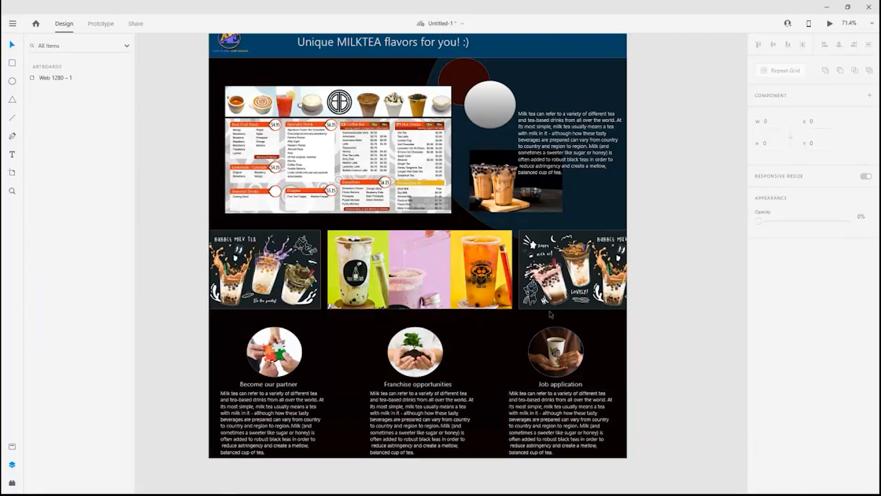
# Step: Move the banner's repeat grid up to Y 573 and shift the menu image slightly upwards
pyautogui.moveTo(506, 272); pyautogui.dragTo(505, 261)
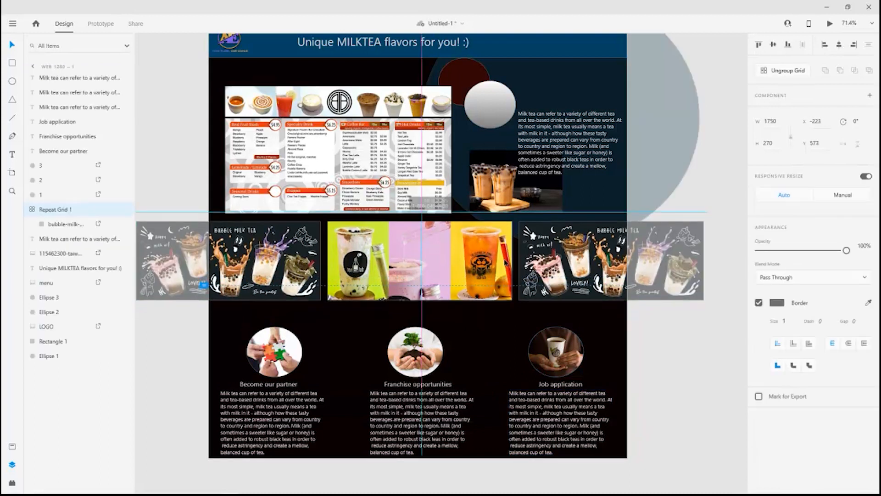
pyautogui.click(667, 378)
pyautogui.moveTo(445, 184); pyautogui.dragTo(447, 179)
pyautogui.click(661, 388)
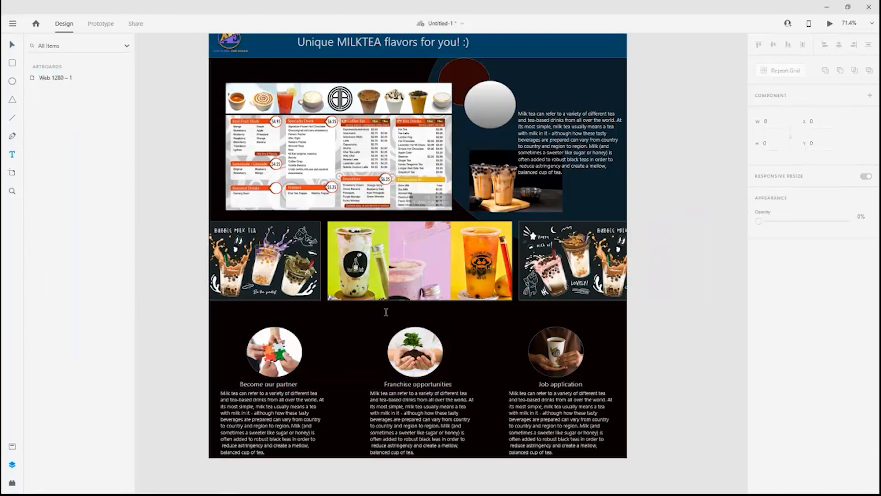
# Step: Add the heading "Grow with us" between the banner and the plant image and set its font size to 25
pyautogui.click(401, 313)
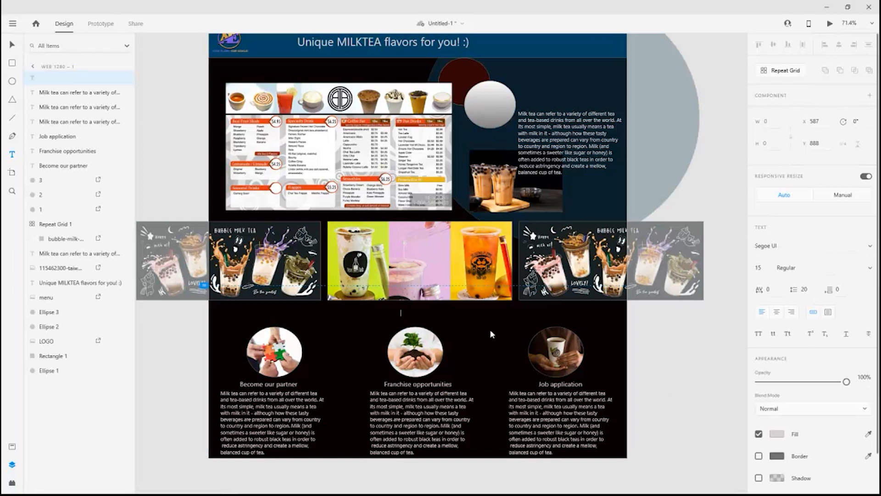
pyautogui.write('a')
pyautogui.press('capslock')
pyautogui.write('row with us')
pyautogui.press('Escape')
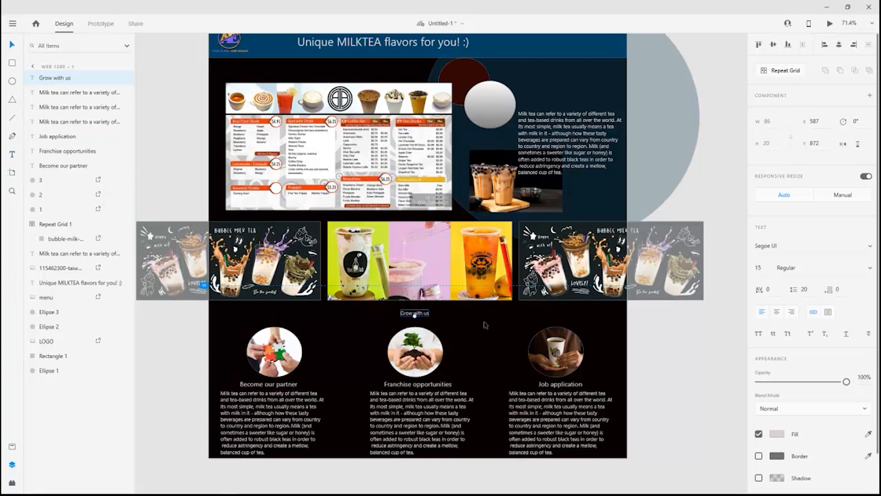
pyautogui.moveTo(424, 315); pyautogui.dragTo(425, 317)
pyautogui.write('25')
pyautogui.press('Return')
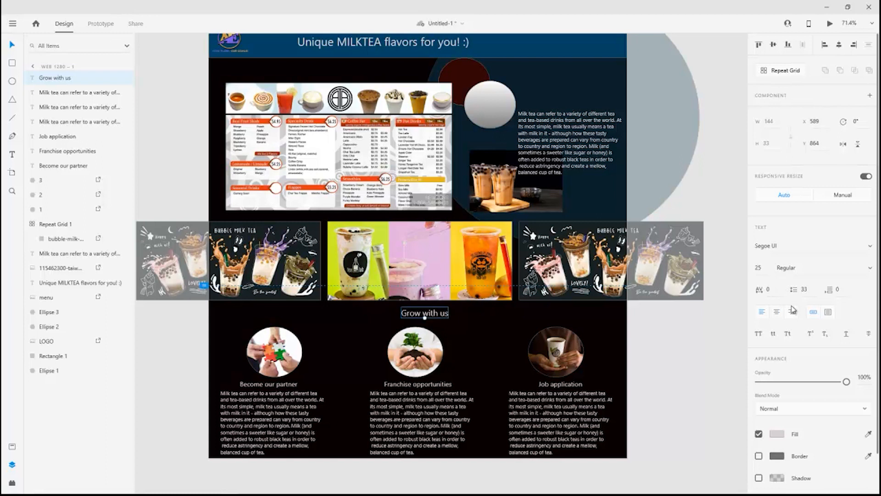
# Step: Set the font style of the "Grow with us" heading to Italic
pyautogui.click(815, 271)
pyautogui.click(864, 272)
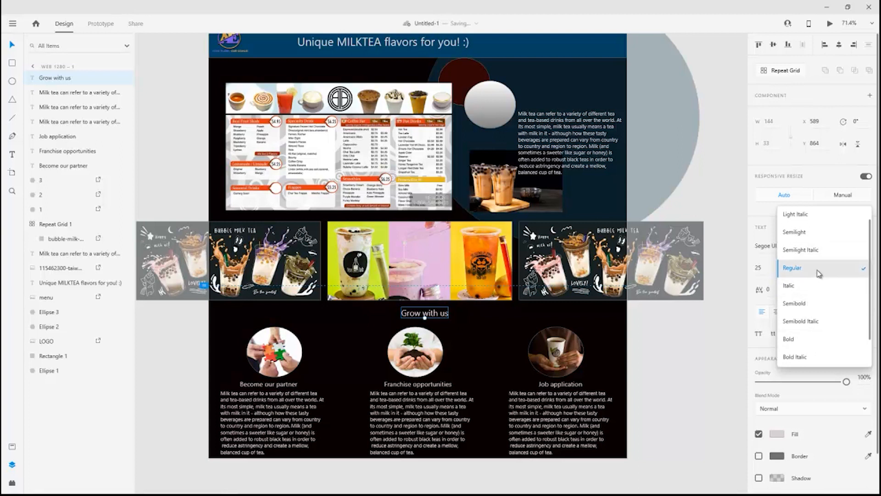
pyautogui.click(814, 286)
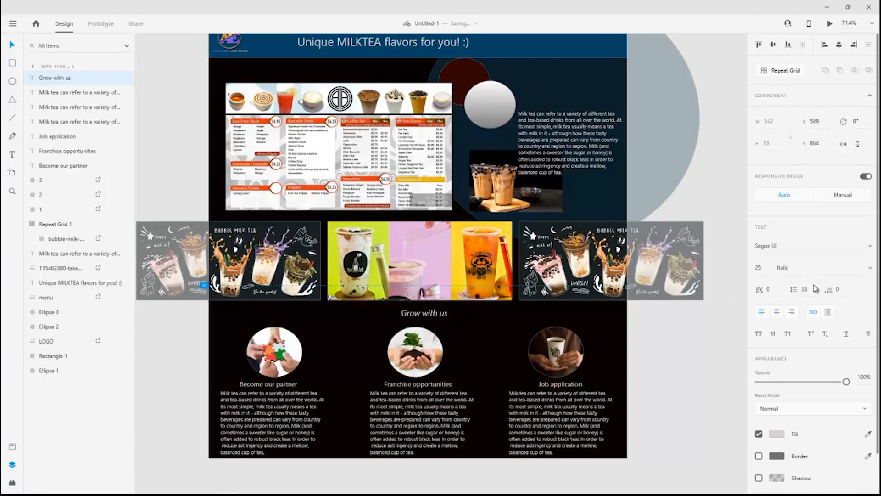
# Step: Try Times New Roman and Verdana as the font of the "Grow with us" heading
pyautogui.click(816, 248)
pyautogui.click(868, 248)
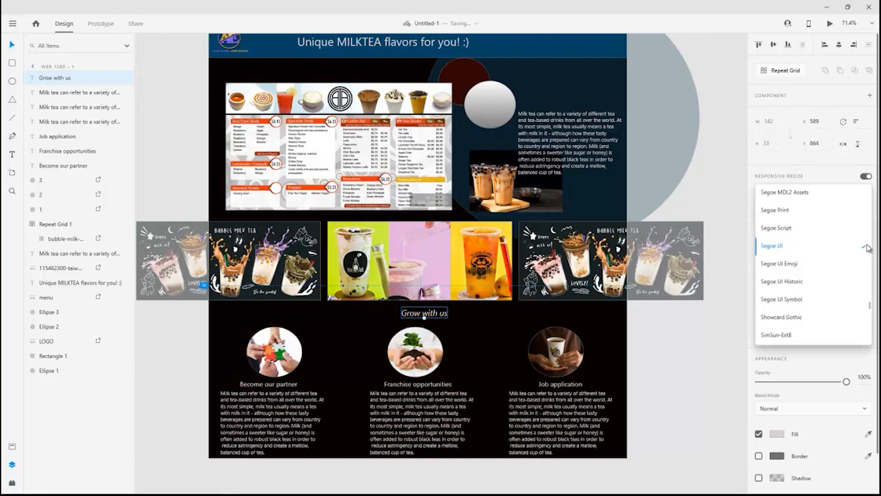
pyautogui.click(719, 307)
pyautogui.click(864, 251)
pyautogui.scroll(-10, 807, 294)
pyautogui.scroll(2, 802, 284)
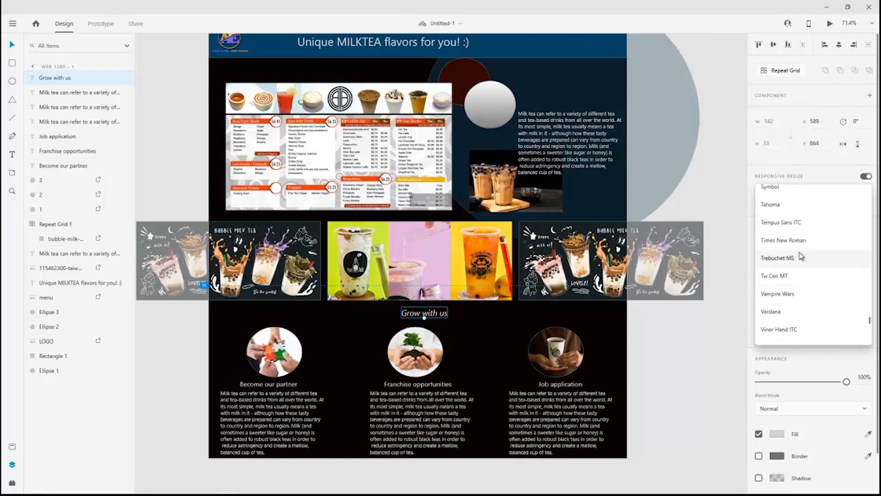
pyautogui.click(805, 255)
pyautogui.click(857, 253)
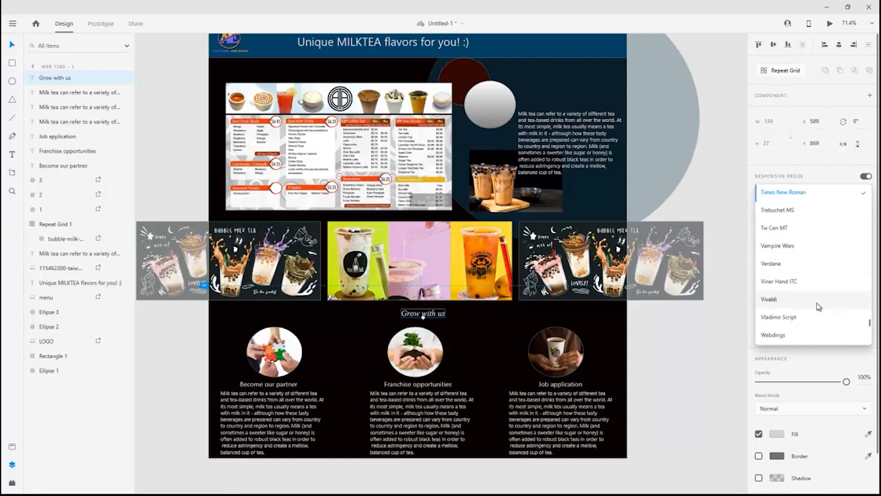
pyautogui.click(822, 264)
# Step: Set the font of the "Grow with us" heading to Malgun Gothic
pyautogui.click(859, 251)
pyautogui.click(870, 248)
pyautogui.scroll(-10, 822, 304)
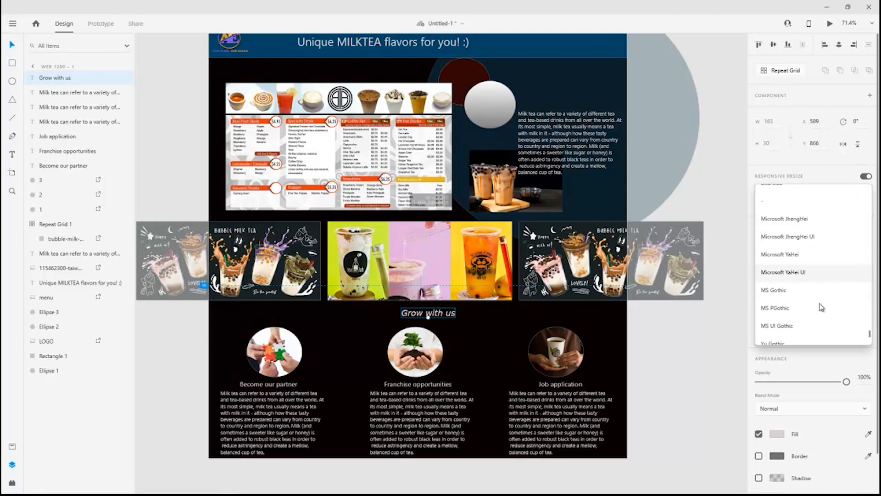
pyautogui.click(830, 282)
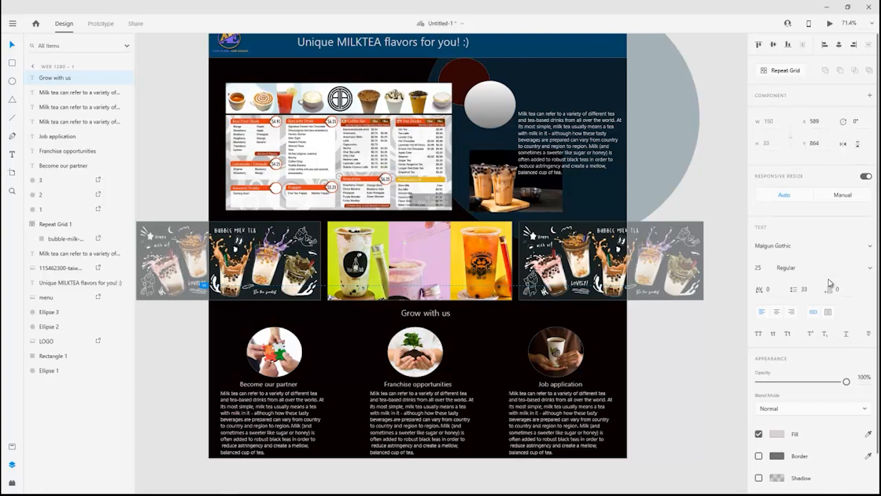
# Step: Try Tw Cen MT and Snap ITC as the font of the "Grow with us" heading
pyautogui.click(871, 249)
pyautogui.scroll(3, 859, 259)
pyautogui.scroll(-3, 844, 280)
pyautogui.scroll(1, 833, 287)
pyautogui.scroll(-15, 821, 266)
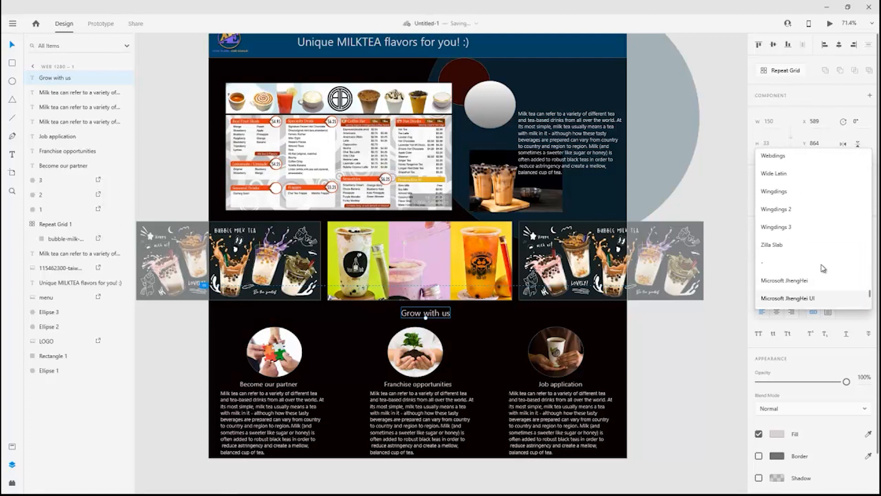
pyautogui.click(806, 221)
pyautogui.click(864, 248)
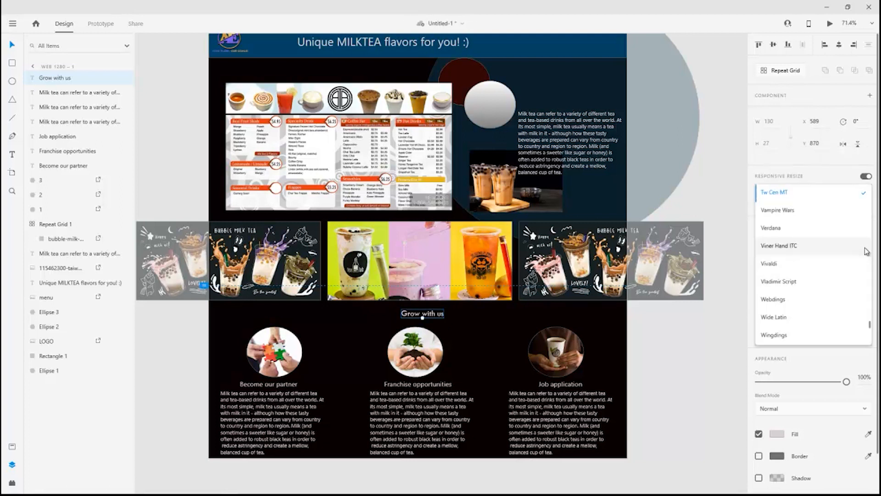
pyautogui.scroll(3, 821, 294)
pyautogui.click(820, 250)
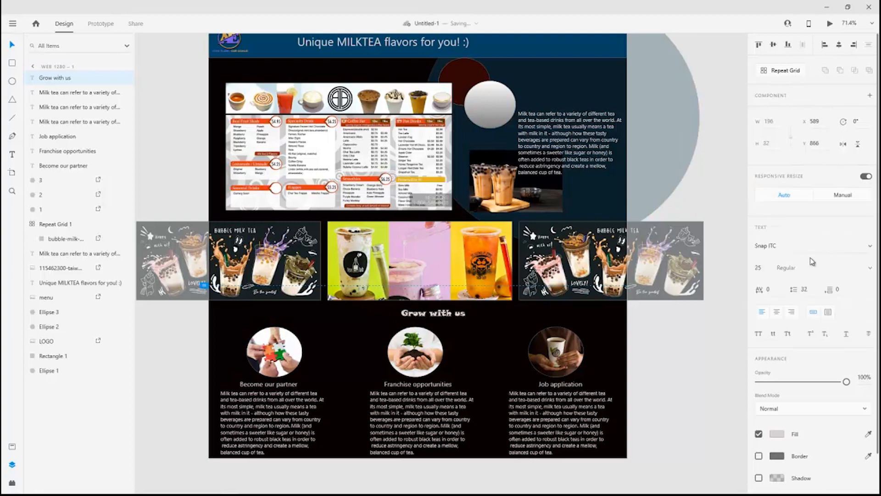
# Step: Set the "Grow with us" heading's font to Segoe UI Symbol and move it to X 568, Y 870, centred on the page
pyautogui.click(869, 246)
pyautogui.scroll(2, 825, 270)
pyautogui.scroll(2, 821, 262)
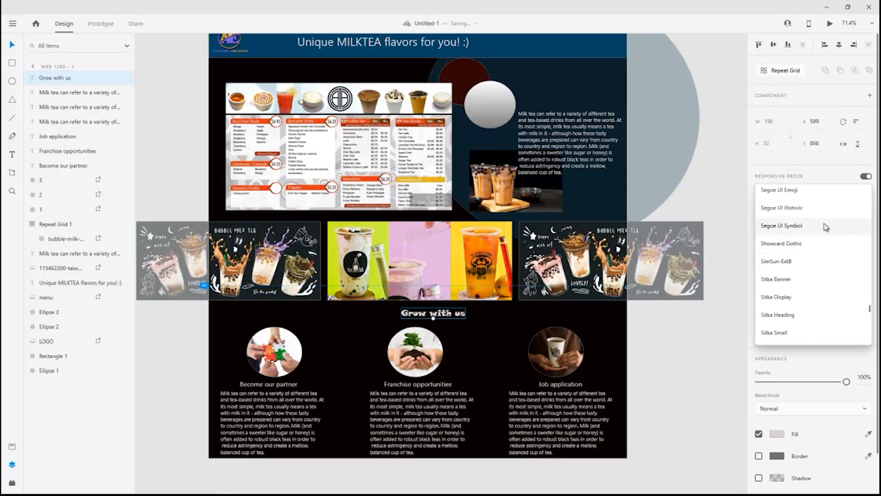
pyautogui.click(824, 228)
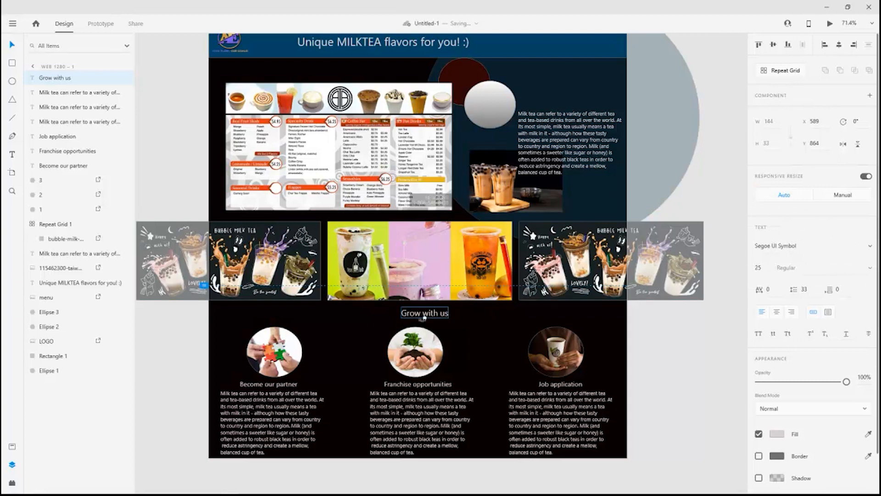
pyautogui.moveTo(433, 316); pyautogui.dragTo(428, 315)
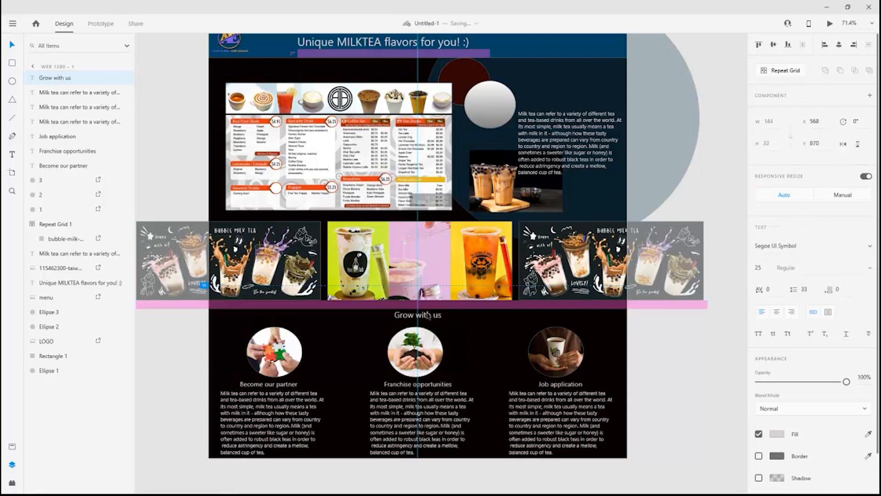
pyautogui.click(710, 364)
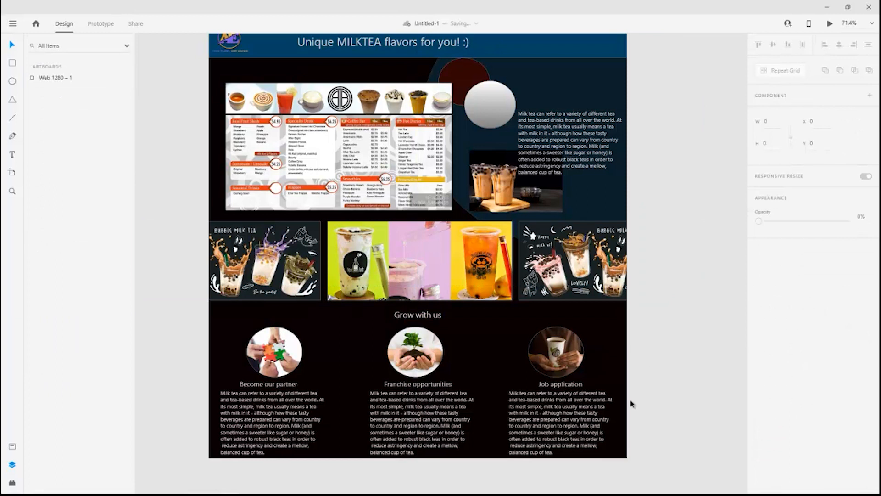
# Step: Move the "Unique MILKTEA flavors for you! :)" slogan within the header to about X 398, Y 27
pyautogui.scroll(-5, 549, 412)
pyautogui.scroll(5, 503, 423)
pyautogui.scroll(-3, 552, 373)
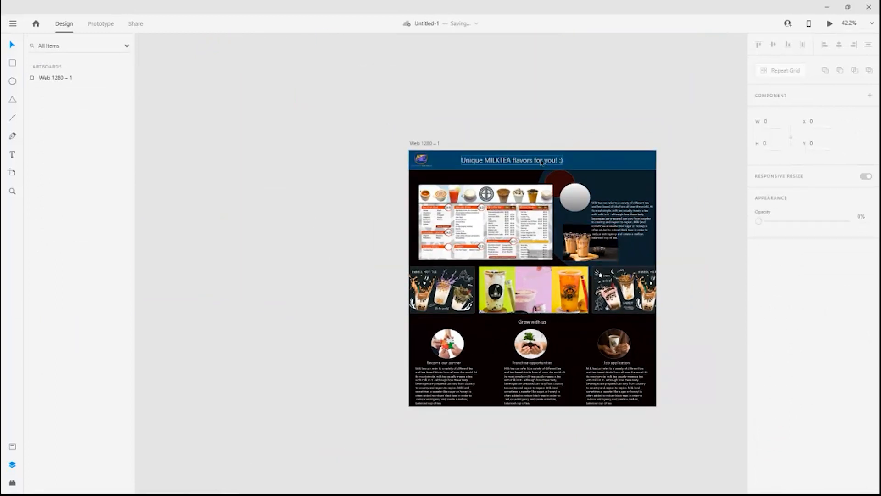
pyautogui.moveTo(538, 161); pyautogui.dragTo(564, 164)
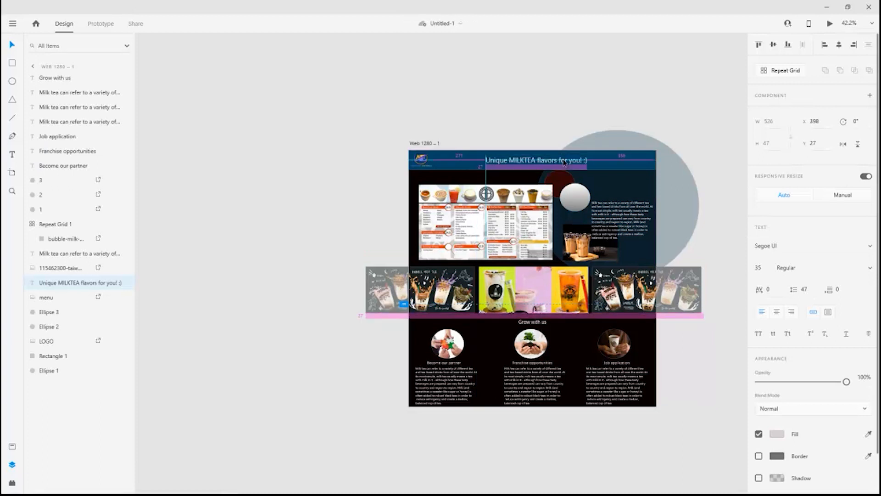
pyautogui.click(555, 122)
pyautogui.scroll(2, 687, 304)
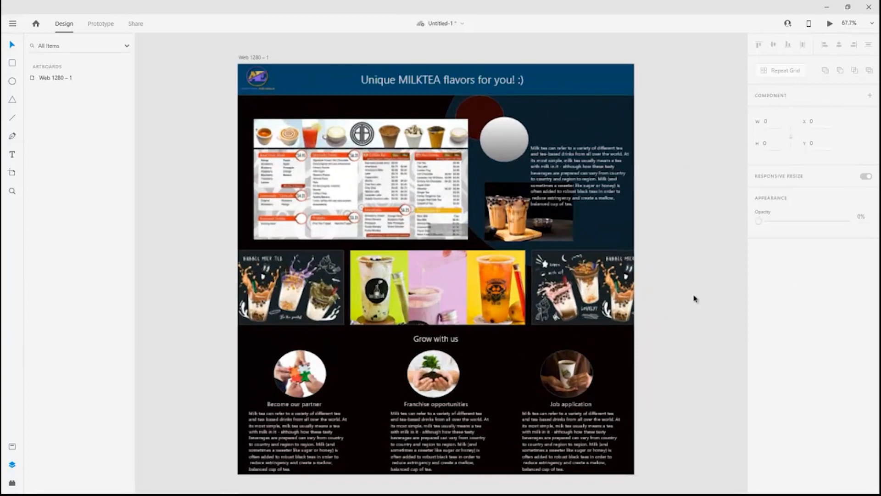
# Step: Save the document and duplicate the Web 1280 – 1 artboard
pyautogui.moveTo(675, 336); pyautogui.dragTo(632, 325)
pyautogui.hotkey('ctrl', 's')
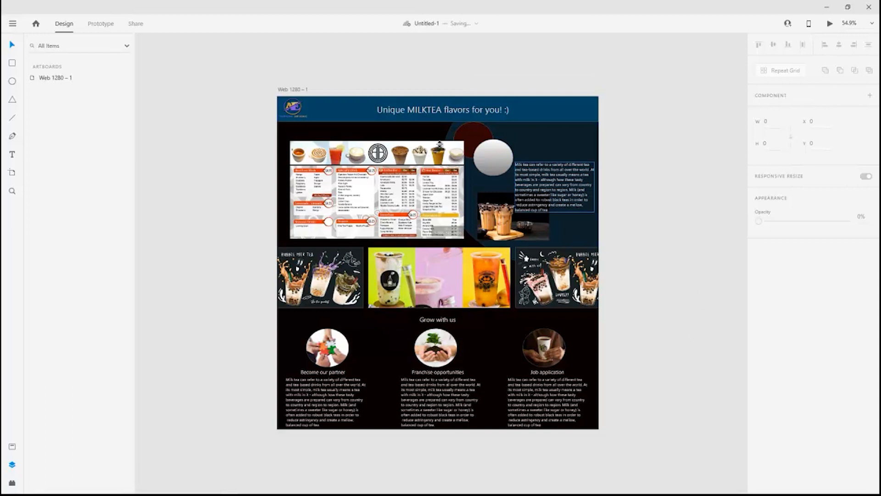
pyautogui.click(293, 90)
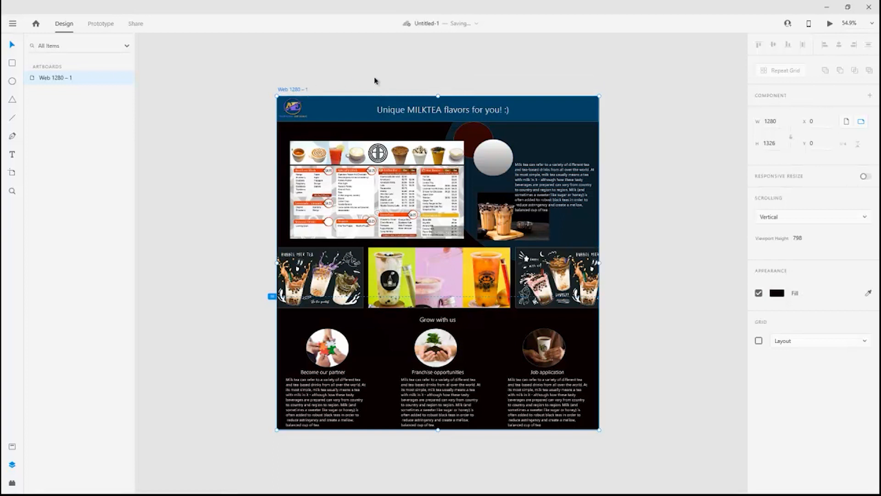
pyautogui.hotkey('ctrl', 'd')
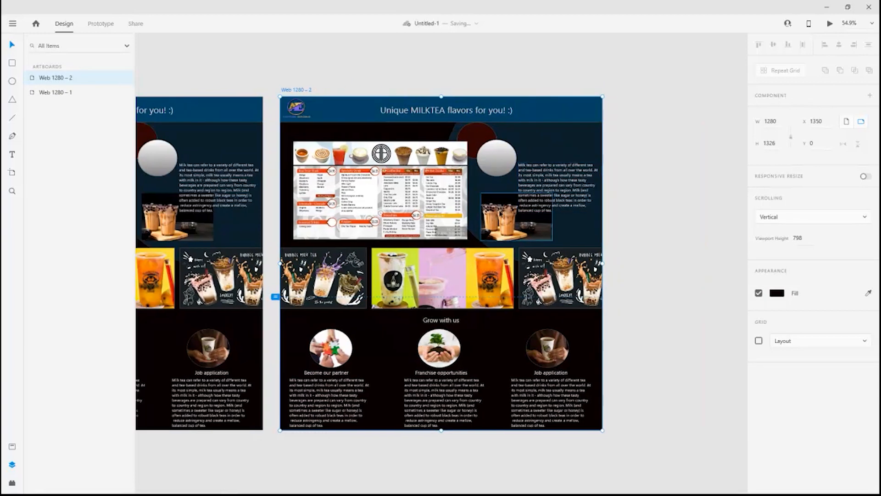
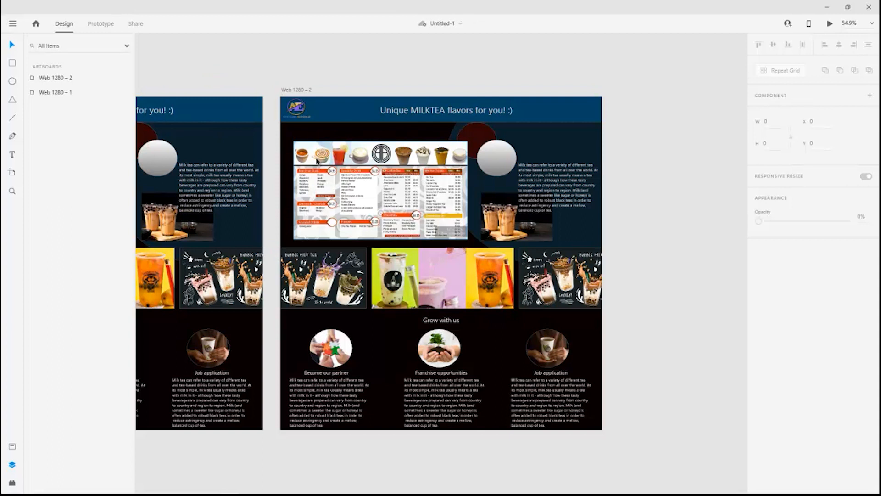
# Step: Add the text "HOME" just below the header on the Web 1280 – 1 artboard, above the grey circle
pyautogui.moveTo(224, 134); pyautogui.dragTo(486, 134)
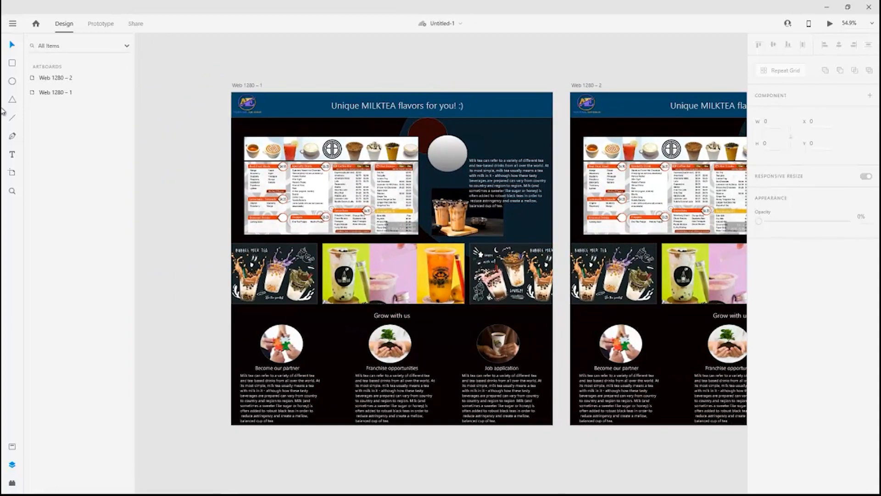
pyautogui.click(12, 155)
pyautogui.click(460, 123)
pyautogui.press('capslock')
pyautogui.write('HOME')
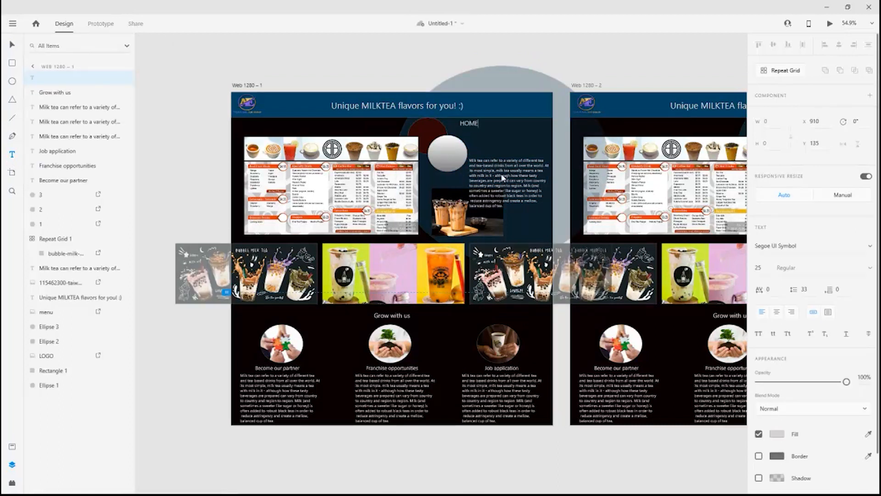
pyautogui.press('Escape')
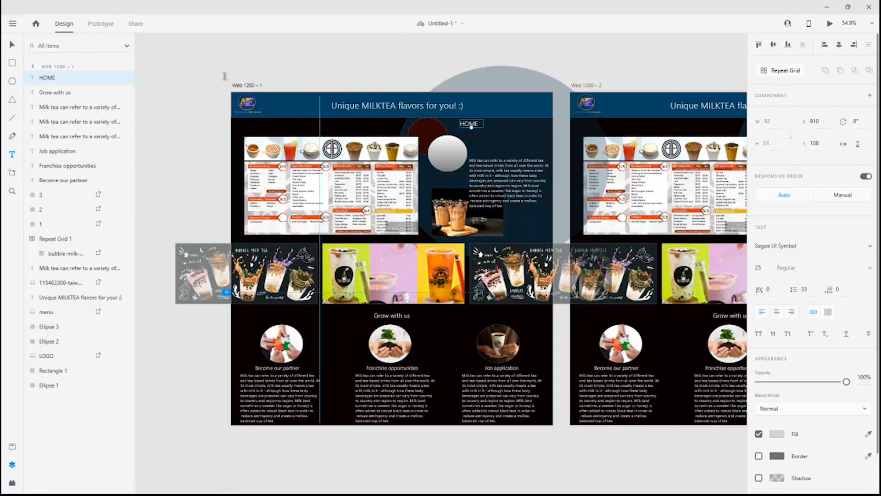
# Step: Add the texts "ABOUT" and "SIGN UP" beside HOME, below the header of Web 1280 – 1
pyautogui.click(498, 123)
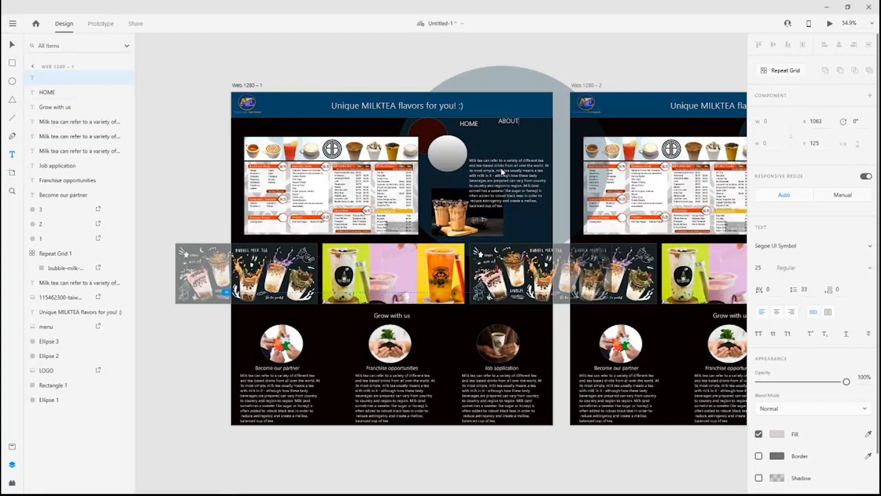
pyautogui.click(264, 73)
pyautogui.click(536, 123)
pyautogui.write('S')
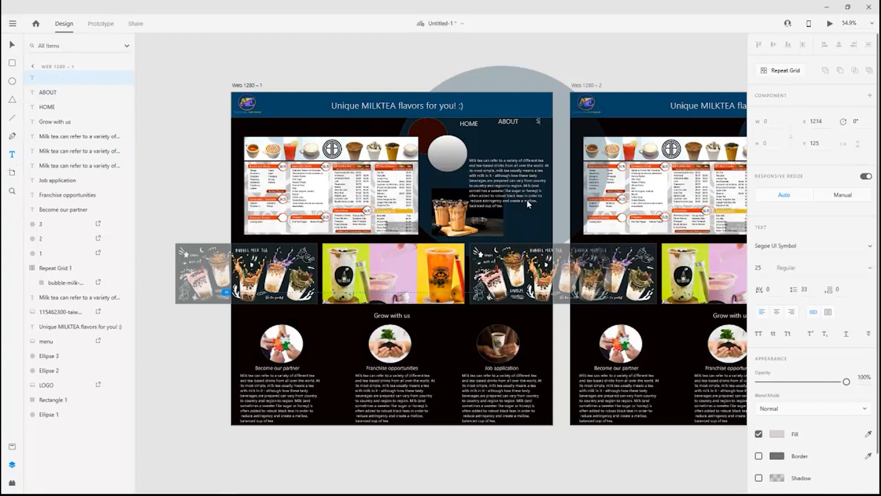
pyautogui.write('IGN UP')
pyautogui.press('Escape')
# Step: Align HOME, ABOUT and SIGN UP in one row below the header, with SIGN UP at X 1169, Y 116, and save the document
pyautogui.click(12, 44)
pyautogui.moveTo(469, 128)
pyautogui.mouseDown()
pyautogui.moveTo(455, 129)
pyautogui.moveTo(490, 131)
pyautogui.moveTo(474, 130)
pyautogui.mouseUp()
pyautogui.moveTo(544, 125); pyautogui.dragTo(532, 127)
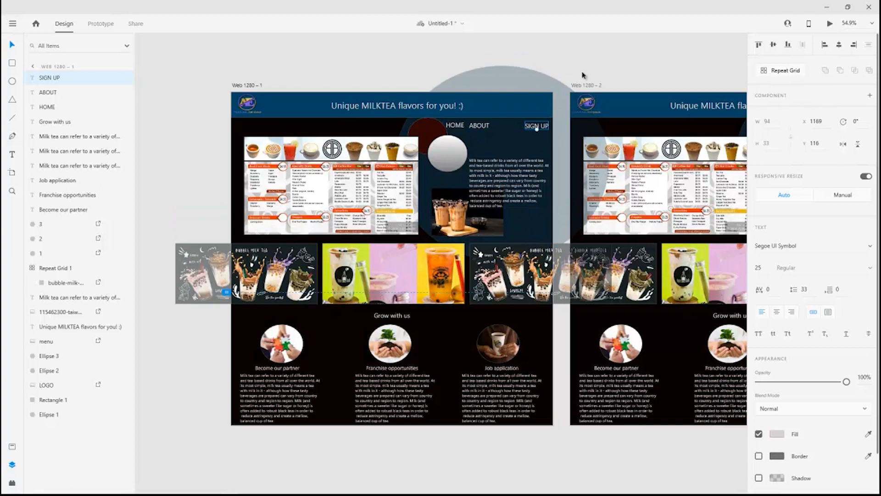
pyautogui.click(587, 56)
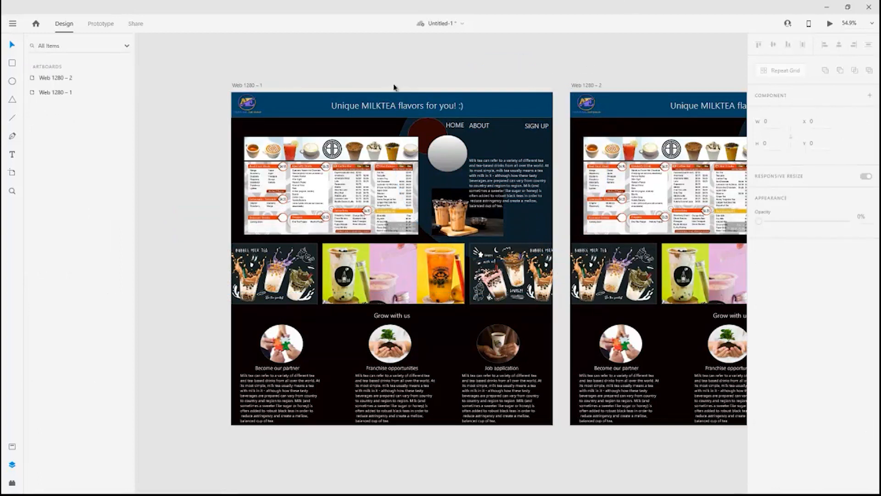
pyautogui.hotkey('ctrl', 's')
pyautogui.scroll(5, 539, 119)
pyautogui.scroll(2, 551, 126)
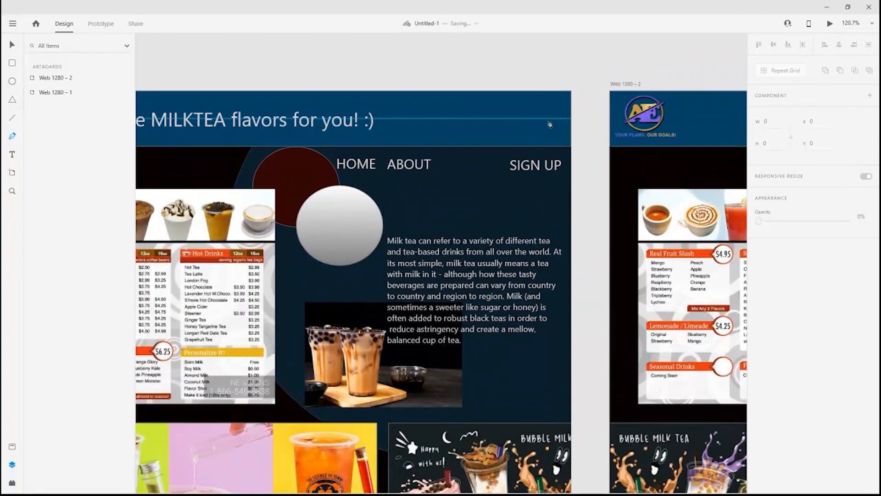
pyautogui.click(552, 140)
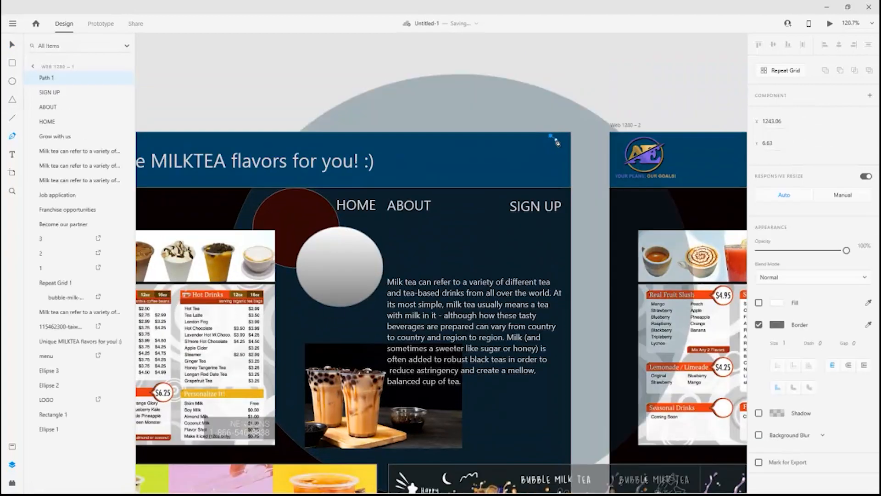
pyautogui.hotkey('ctrl', 'z')
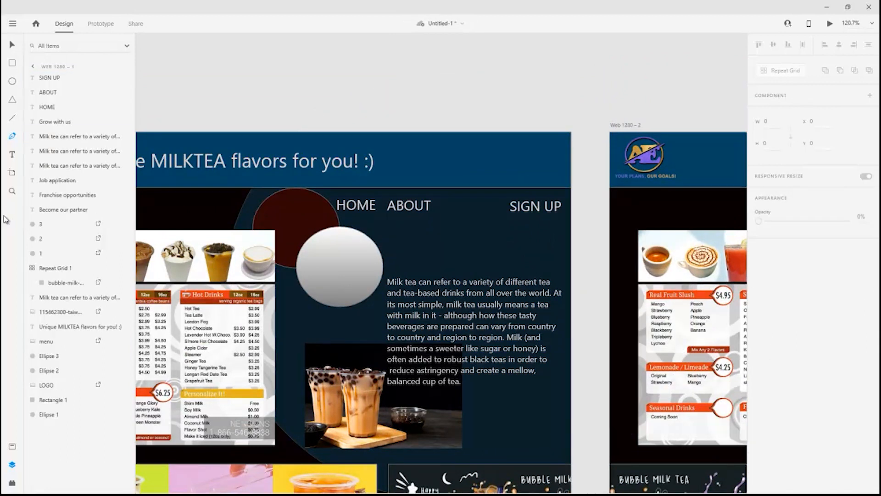
pyautogui.click(553, 138)
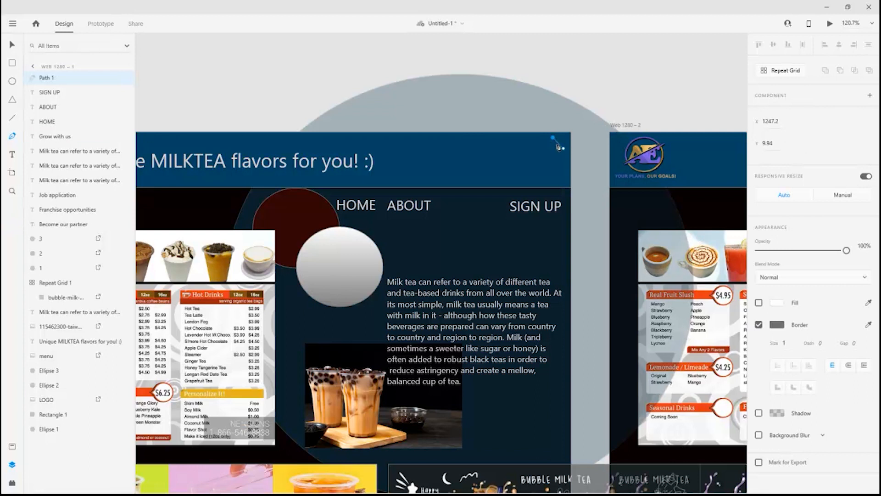
pyautogui.press('Escape')
# Step: Draw two crossing diagonal lines, about 15 by 17, forming an X in the upper-right corner of the Web 1280 – 1 header
pyautogui.press('l')
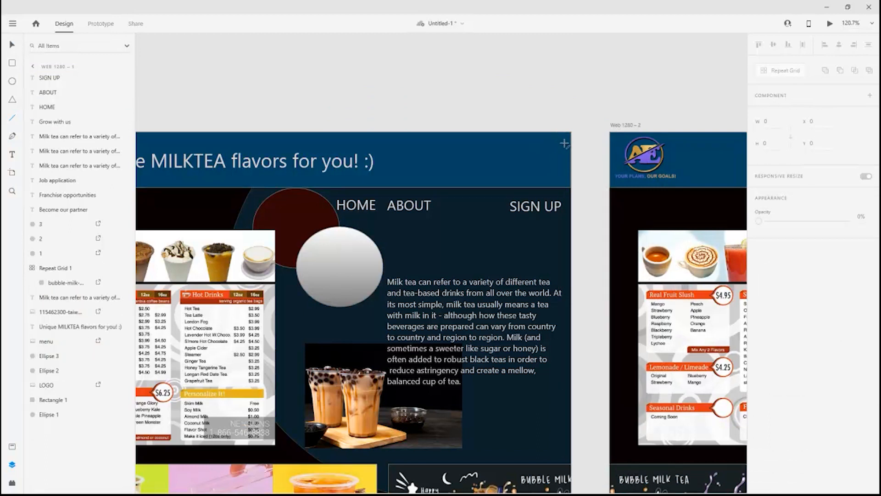
pyautogui.moveTo(559, 136); pyautogui.dragTo(566, 144)
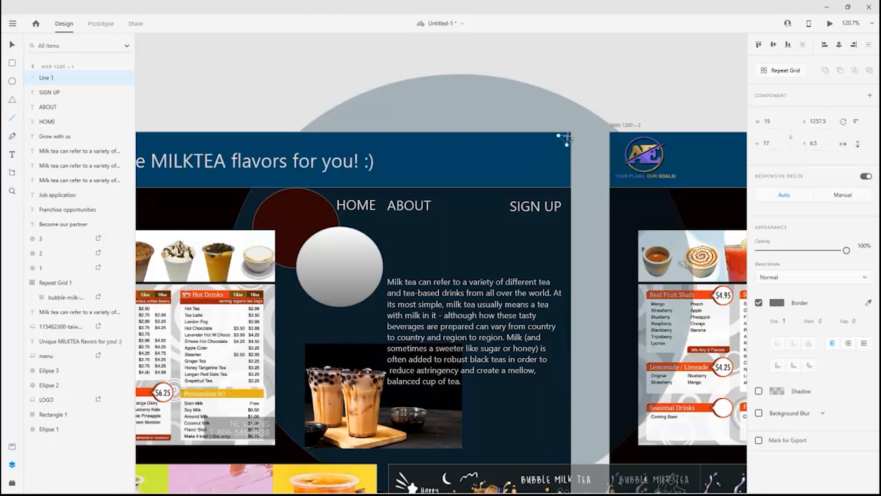
pyautogui.moveTo(569, 136); pyautogui.dragTo(560, 142)
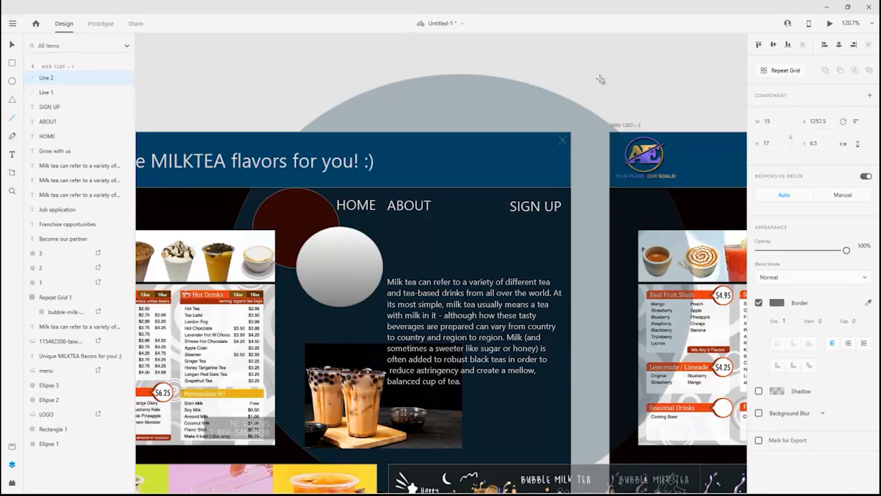
pyautogui.click(12, 44)
pyautogui.click(291, 64)
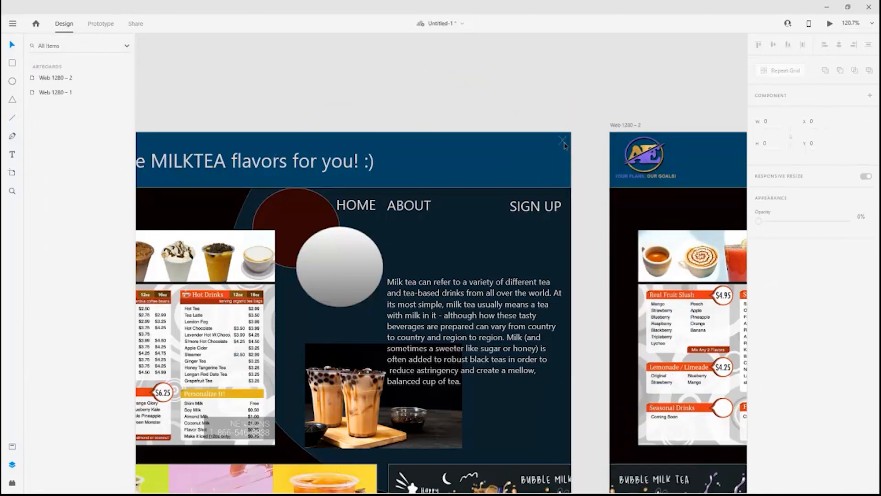
# Step: Select both lines of the X icon in the header and combine them into a repeat grid
pyautogui.click(564, 145)
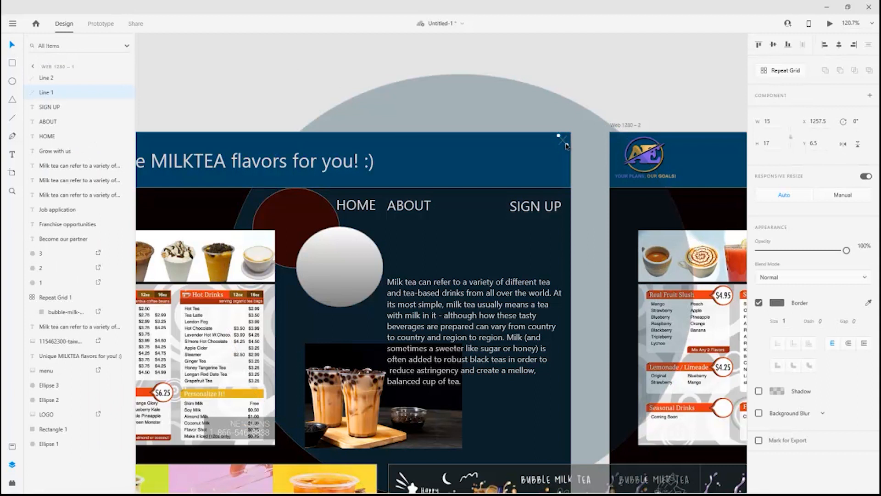
pyautogui.click(565, 146)
pyautogui.keyDown('shift'); pyautogui.click(567, 146); pyautogui.keyUp('shift')
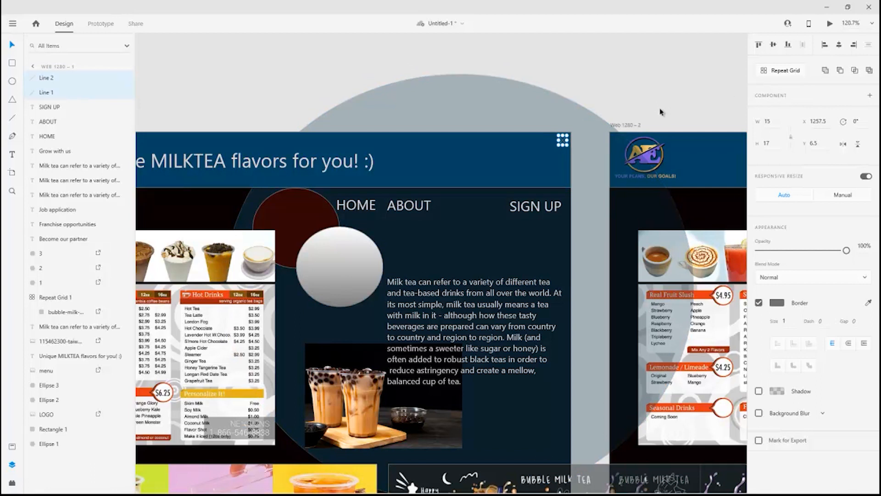
pyautogui.click(787, 73)
pyautogui.click(650, 90)
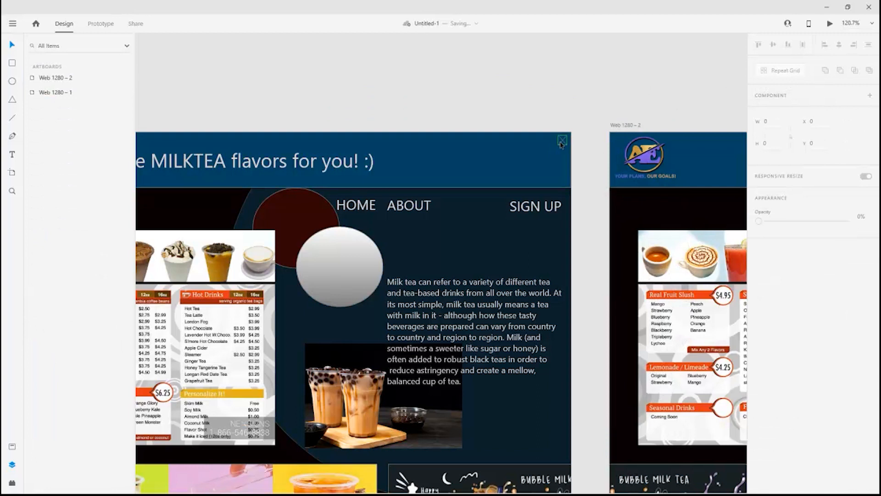
pyautogui.click(563, 141)
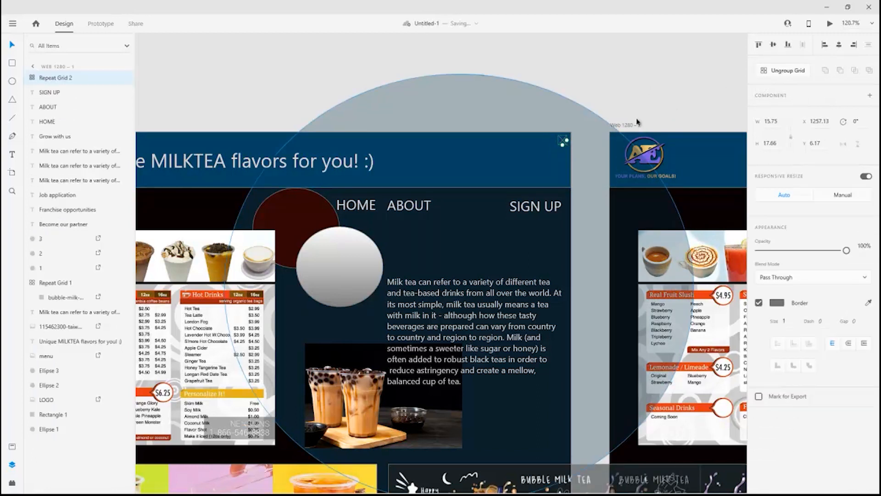
pyautogui.click(643, 109)
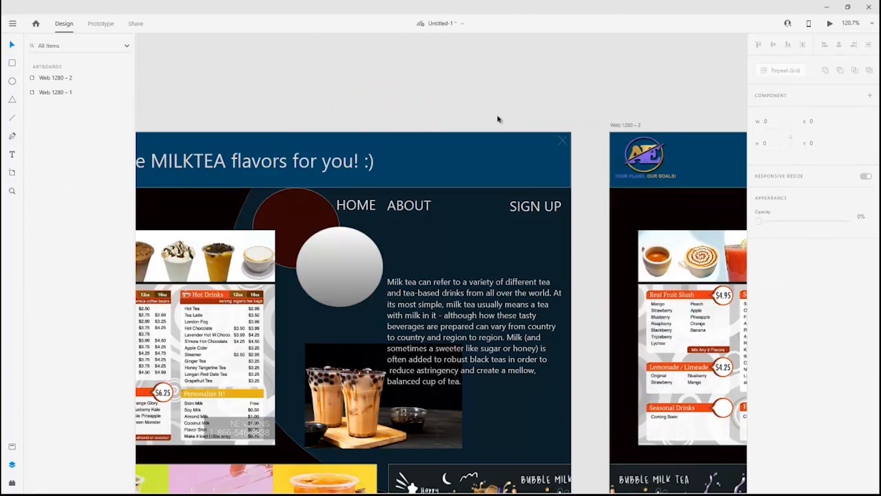
pyautogui.click(561, 144)
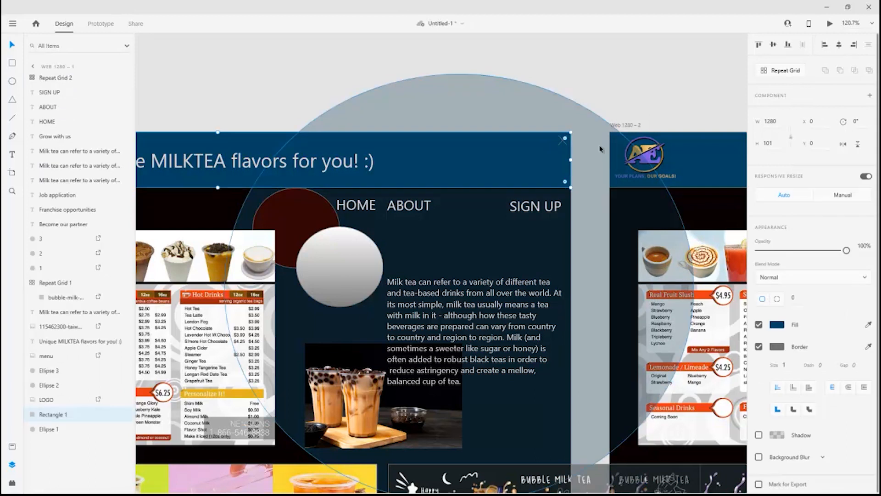
# Step: Change the border colour of the header's X icon to a light off-white
pyautogui.click(561, 144)
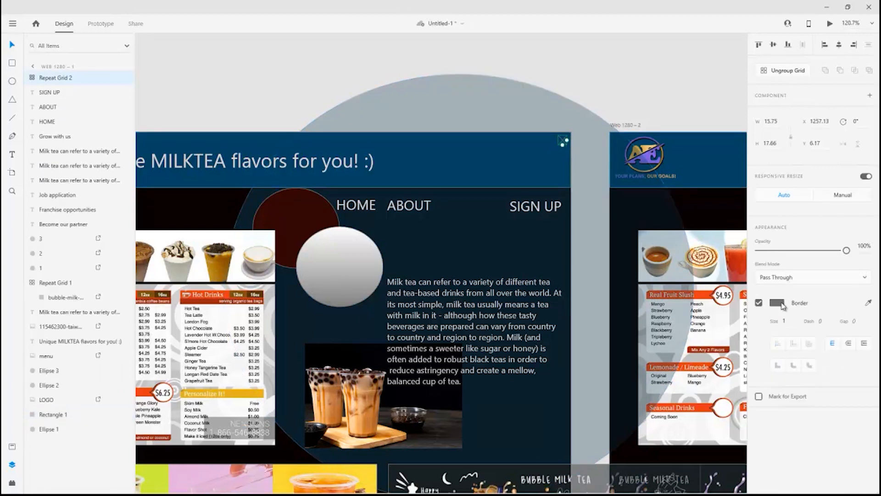
pyautogui.click(783, 306)
pyautogui.click(642, 249)
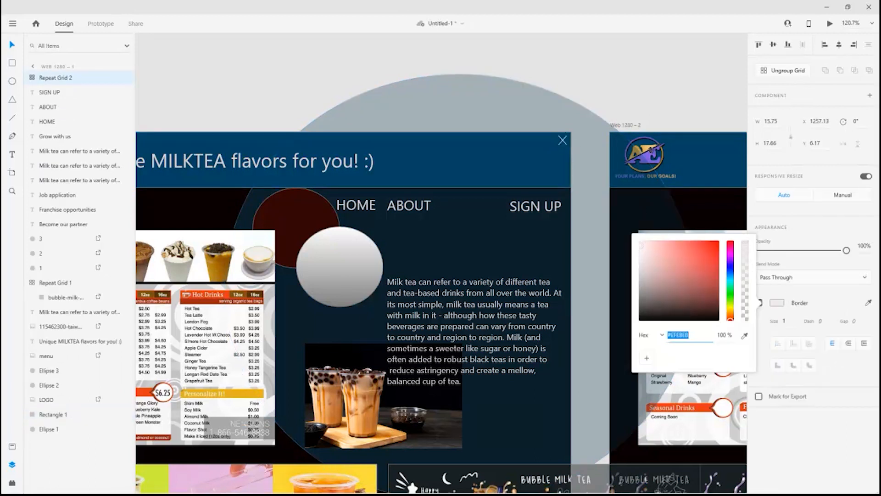
pyautogui.click(639, 112)
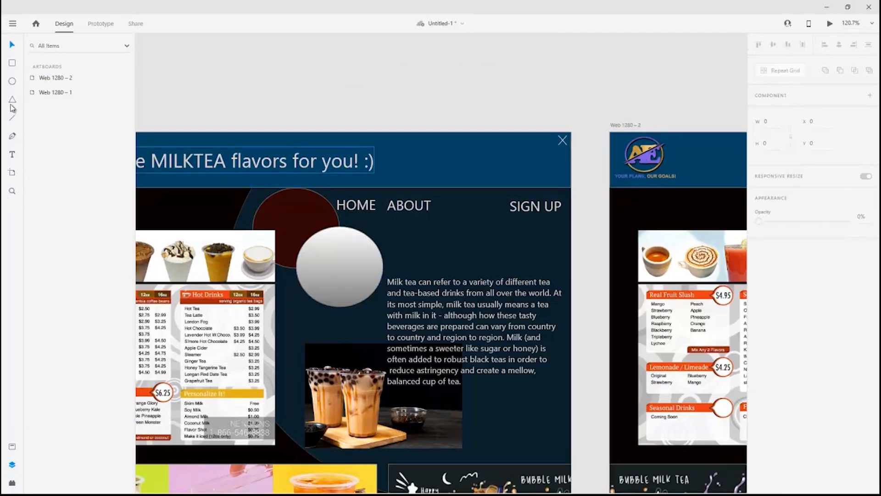
# Step: Draw two white rectangles, about 20 by 18 and 23 by 21, beside the X icon in the Web 1280 – 1 header
pyautogui.click(12, 63)
pyautogui.moveTo(537, 136); pyautogui.dragTo(552, 147)
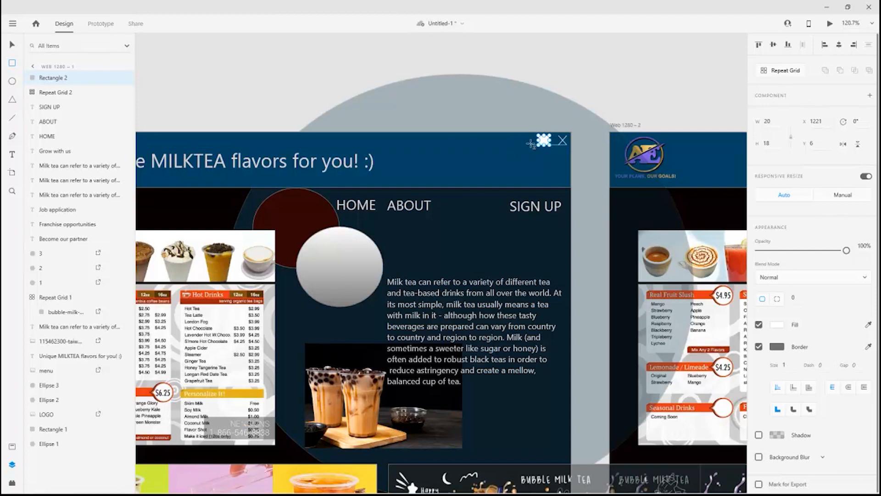
pyautogui.moveTo(531, 139); pyautogui.dragTo(534, 140)
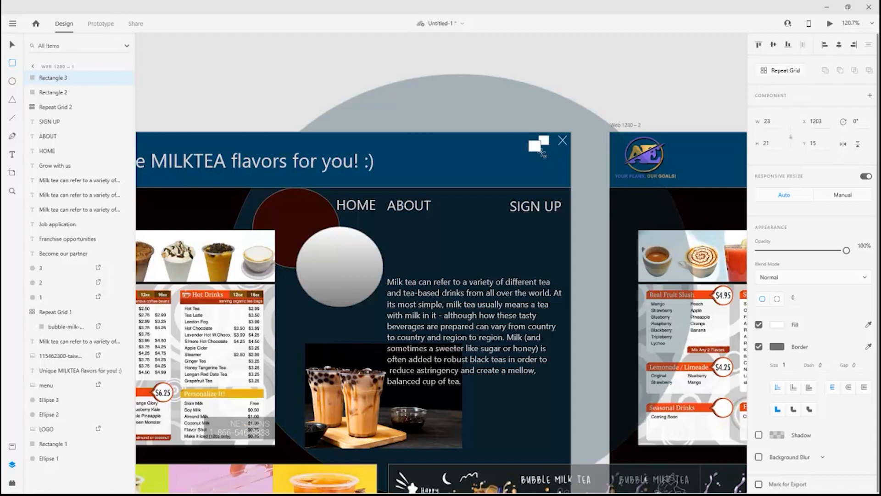
# Step: Position the larger rectangle at X 1215, Y 10 so that it overlaps the lower-left part of the smaller one
pyautogui.press('v')
pyautogui.moveTo(533, 146); pyautogui.dragTo(541, 146)
pyautogui.scroll(10, 552, 151)
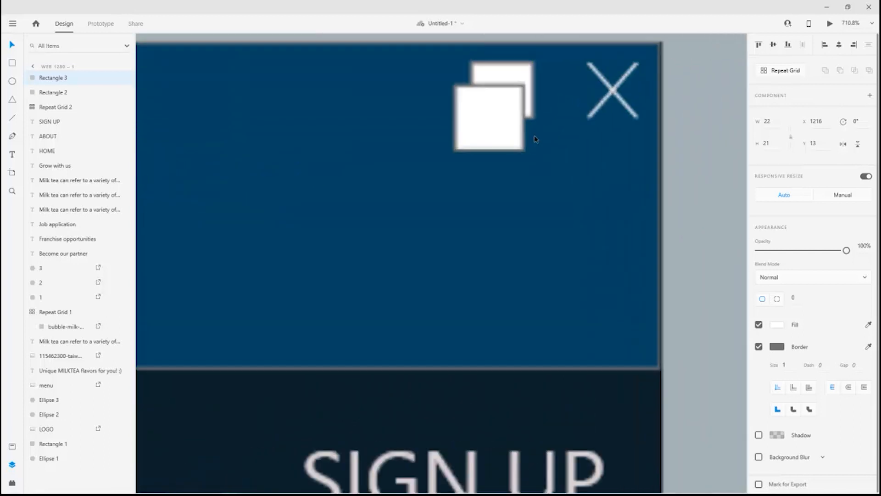
pyautogui.scroll(3, 466, 207)
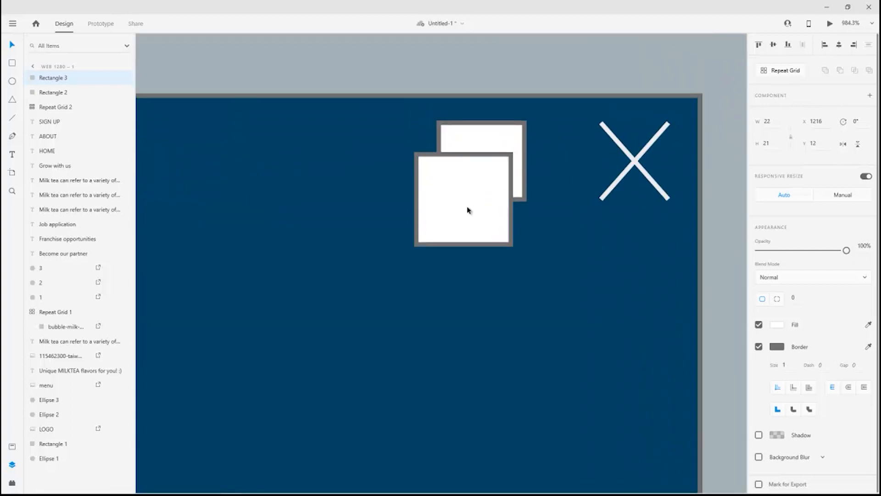
pyautogui.press('Up')
pyautogui.press('Up')
pyautogui.press('Up')
pyautogui.press('Left')
pyautogui.press('Left')
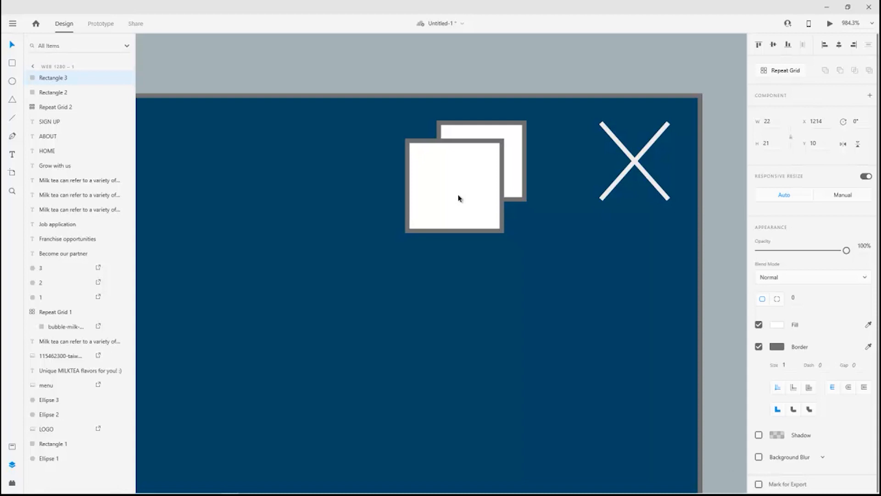
pyautogui.press('Up')
pyautogui.press('Down')
pyautogui.press('Right')
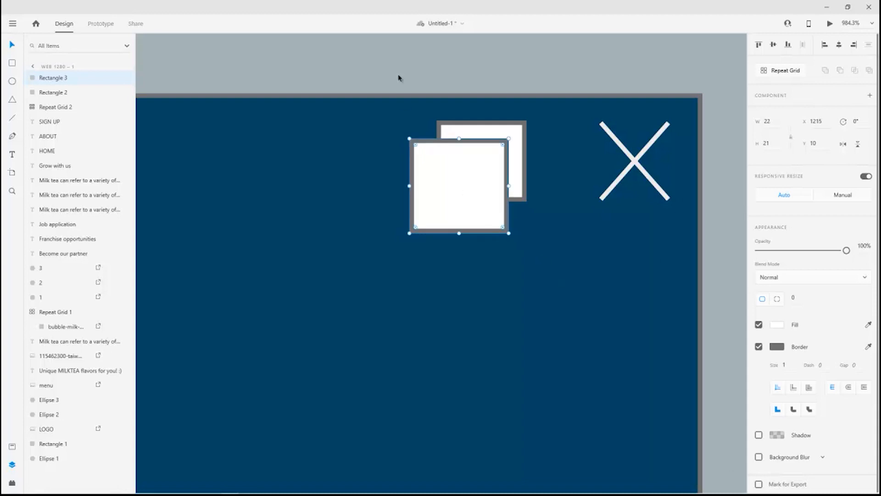
# Step: Combine the two overlapping header rectangles into a repeat grid and move it up, closer to the X icon
pyautogui.click(542, 142)
pyautogui.click(477, 191)
pyautogui.keyDown('shift'); pyautogui.click(519, 135); pyautogui.keyUp('shift')
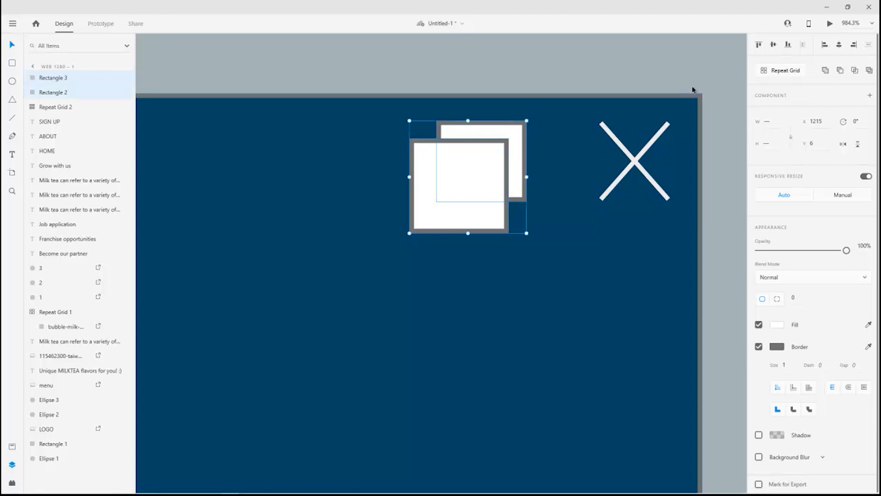
pyautogui.click(782, 70)
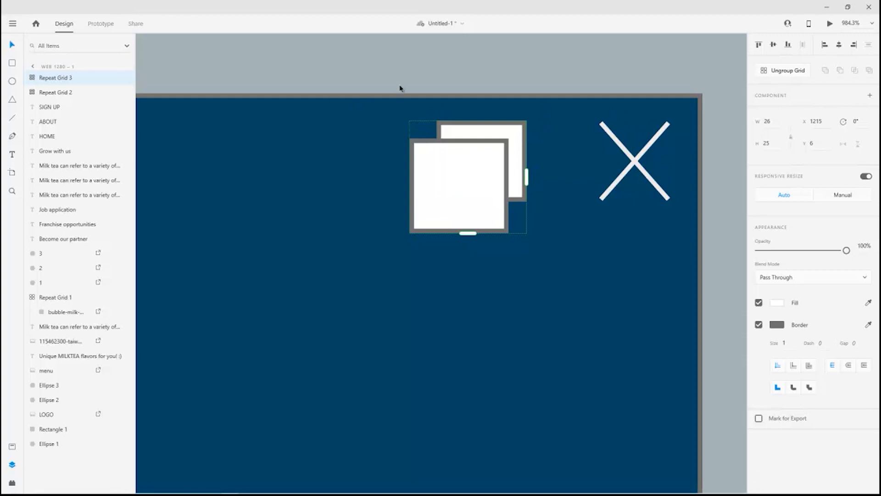
pyautogui.moveTo(503, 147); pyautogui.dragTo(521, 142)
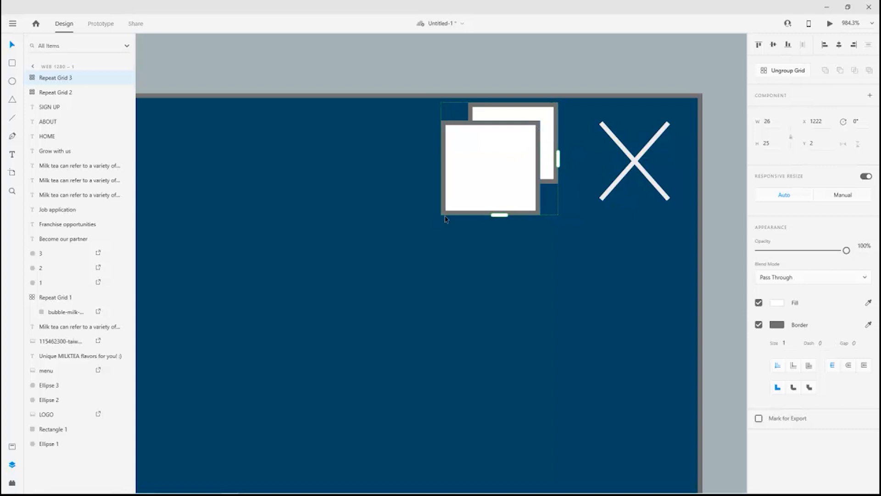
pyautogui.press('Right')
pyautogui.press('Up')
# Step: Shrink the front rectangle of the window icon to 19 by 18 and move the icon's repeat grid to X 1224, Y 3
pyautogui.doubleClick(503, 174)
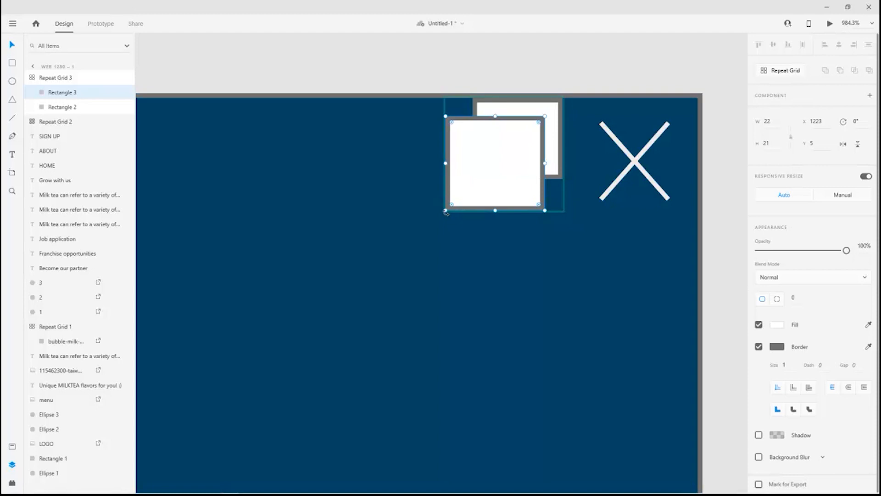
pyautogui.moveTo(446, 211); pyautogui.dragTo(455, 201)
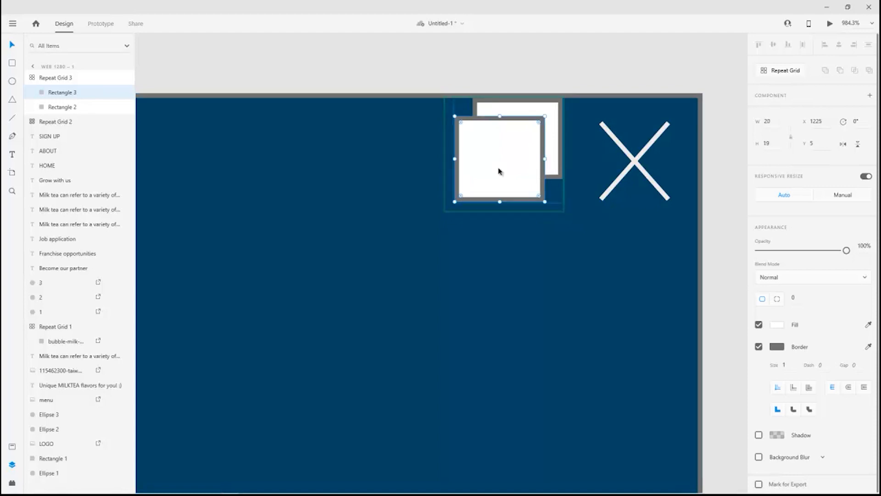
pyautogui.click(566, 134)
pyautogui.moveTo(545, 133); pyautogui.dragTo(547, 146)
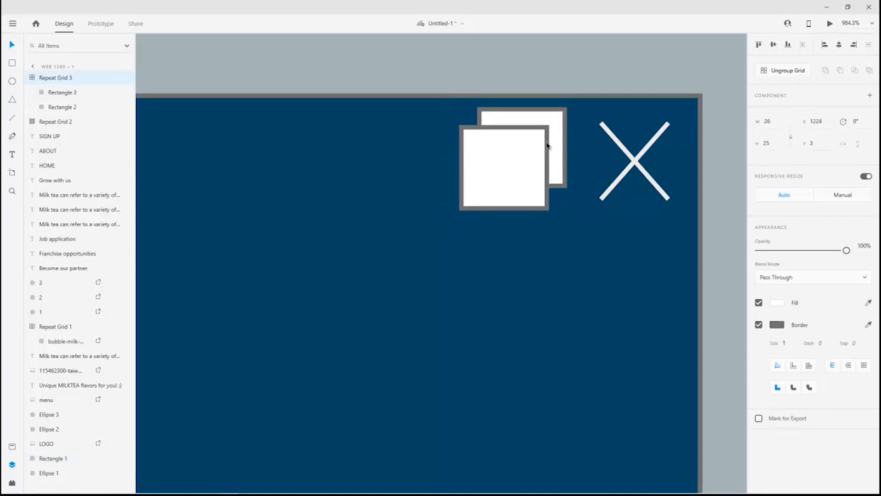
pyautogui.doubleClick(479, 197)
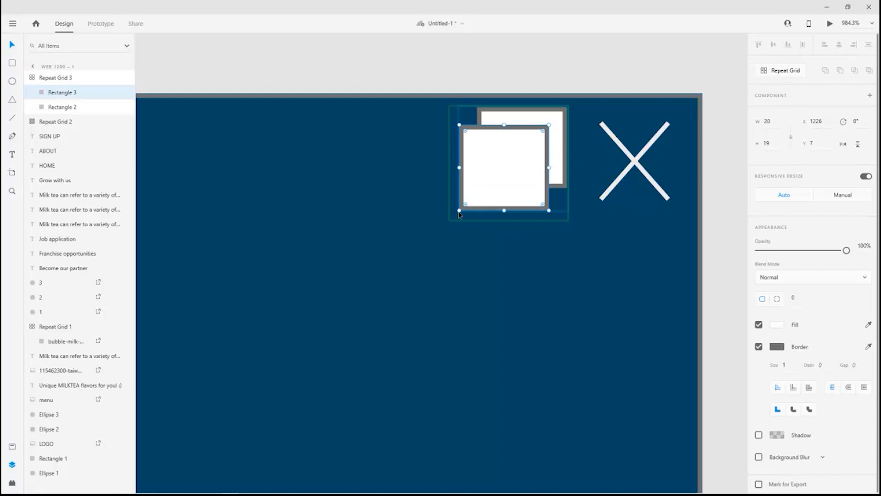
pyautogui.moveTo(459, 212); pyautogui.dragTo(463, 206)
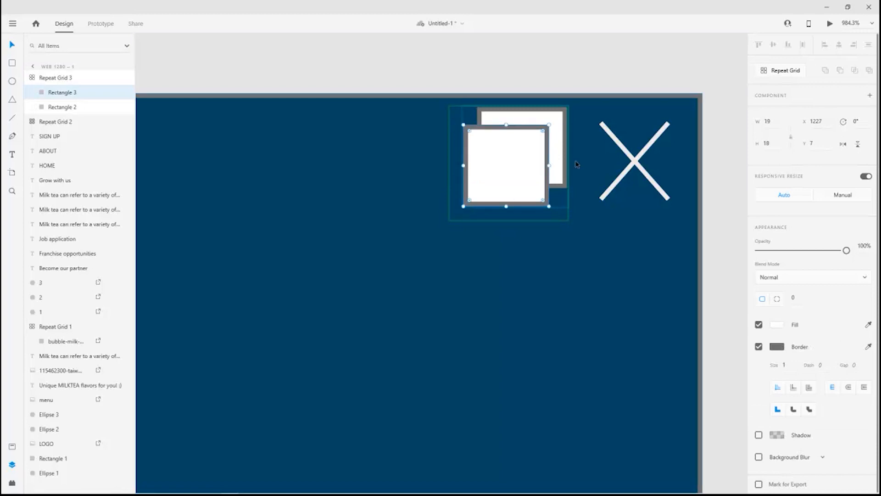
pyautogui.doubleClick(565, 115)
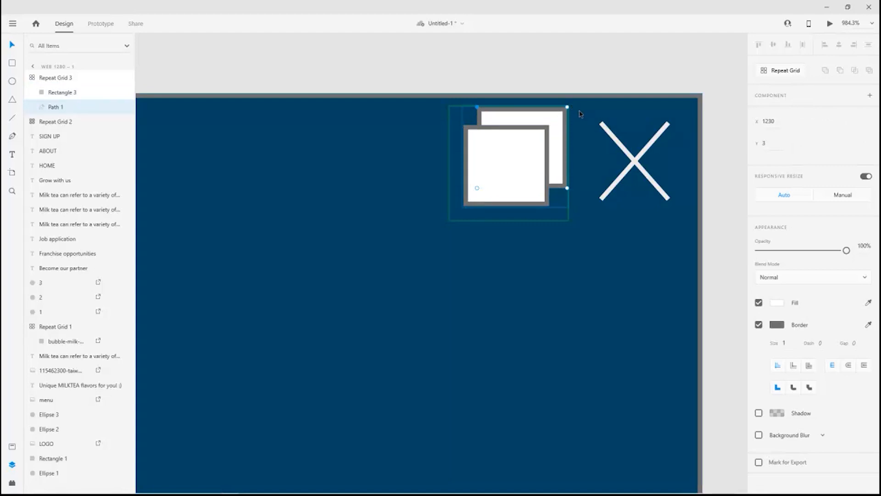
pyautogui.click(576, 284)
pyautogui.scroll(-5, 599, 296)
pyautogui.click(527, 230)
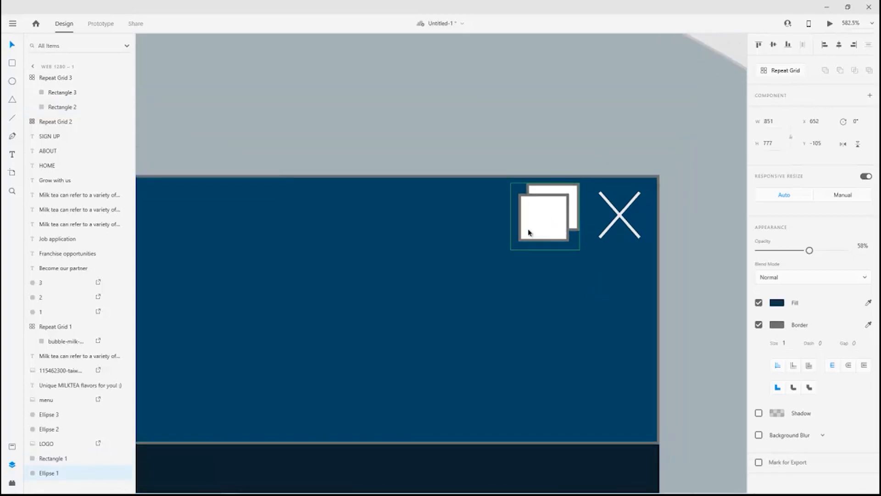
pyautogui.click(607, 130)
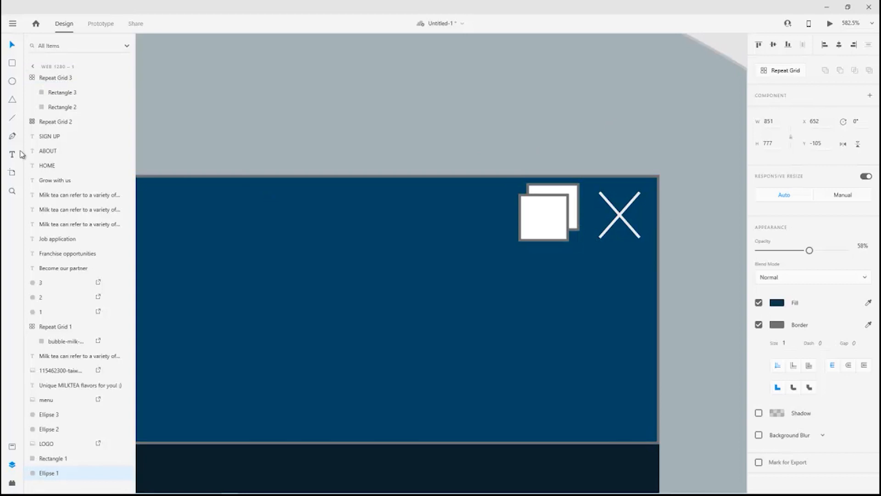
# Step: Draw a horizontal line about 21 long in front of the overlapping-rectangles icon in the header and give it a light pinkish border colour
pyautogui.click(12, 120)
pyautogui.moveTo(445, 214)
pyautogui.mouseDown()
pyautogui.moveTo(516, 214)
pyautogui.moveTo(466, 212)
pyautogui.moveTo(501, 214)
pyautogui.mouseUp()
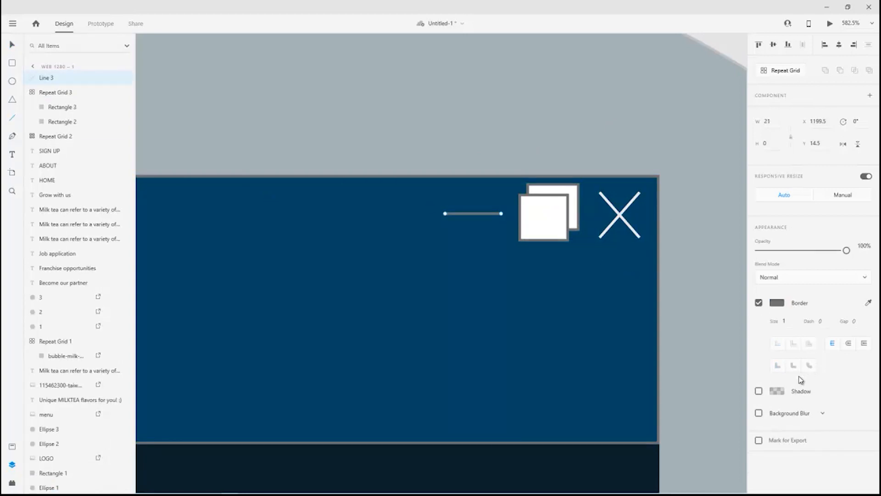
pyautogui.click(780, 306)
pyautogui.click(644, 252)
pyautogui.click(633, 162)
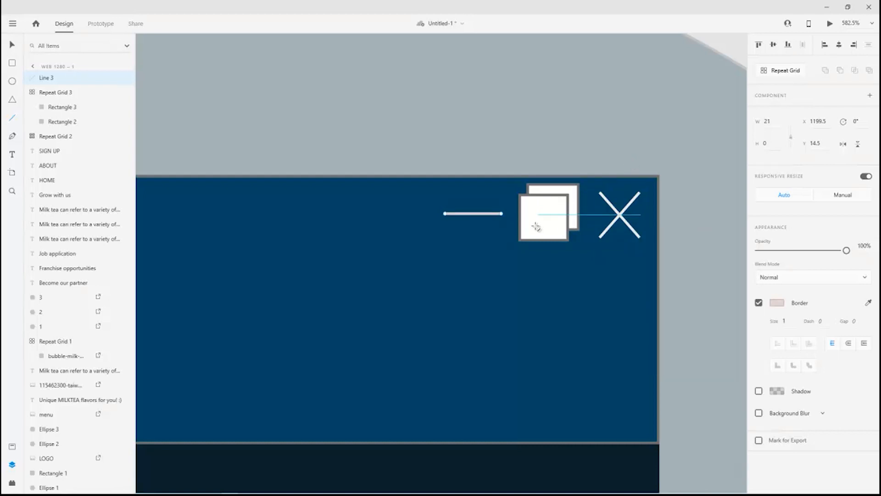
# Step: Clear the selection of the header line and save the document
pyautogui.scroll(-10, 578, 271)
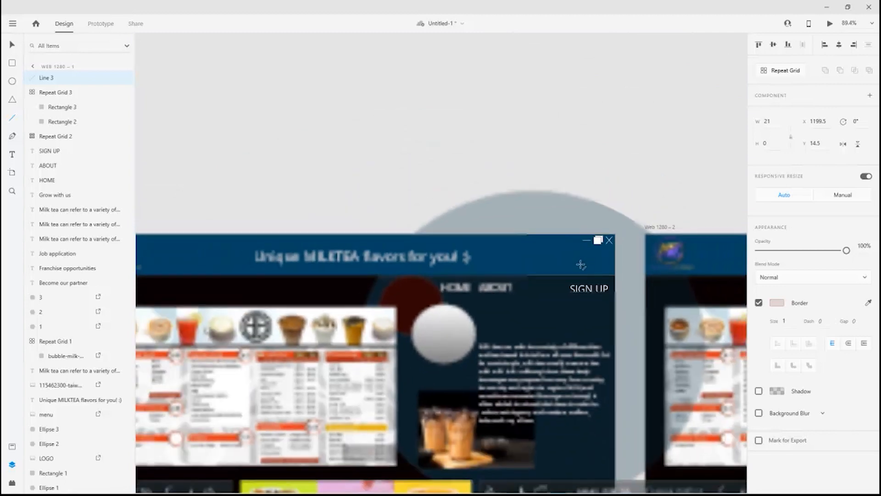
pyautogui.scroll(3, 572, 282)
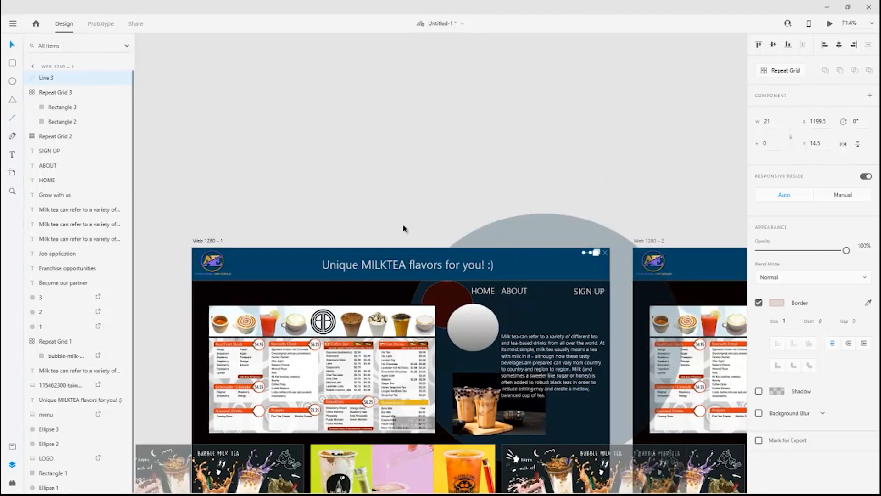
pyautogui.scroll(-3, 436, 238)
pyautogui.moveTo(547, 239); pyautogui.dragTo(527, 113)
pyautogui.click(513, 467)
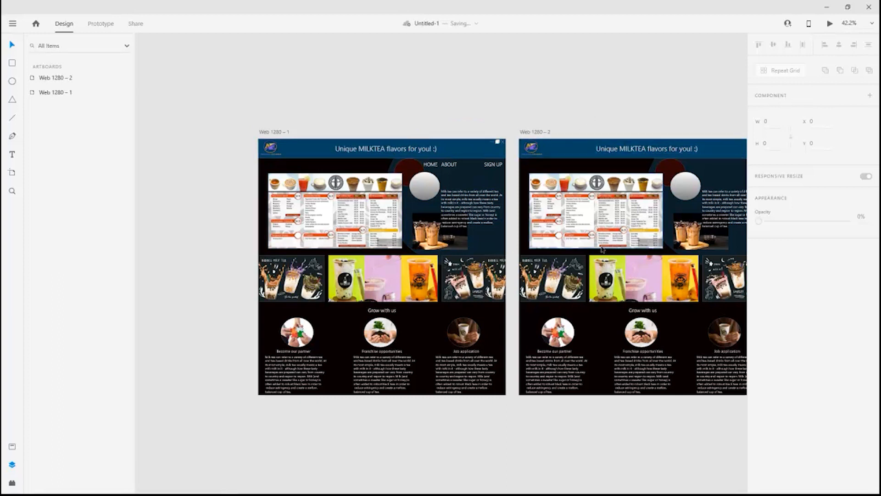
# Step: Delete the outdated artboard Web 1280 – 2
pyautogui.scroll(-2, 576, 133)
pyautogui.scroll(4, 520, 94)
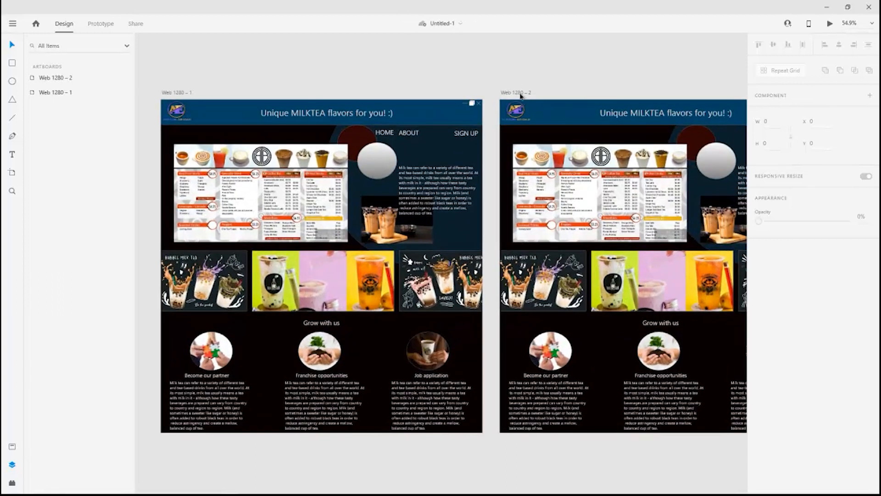
pyautogui.click(556, 107)
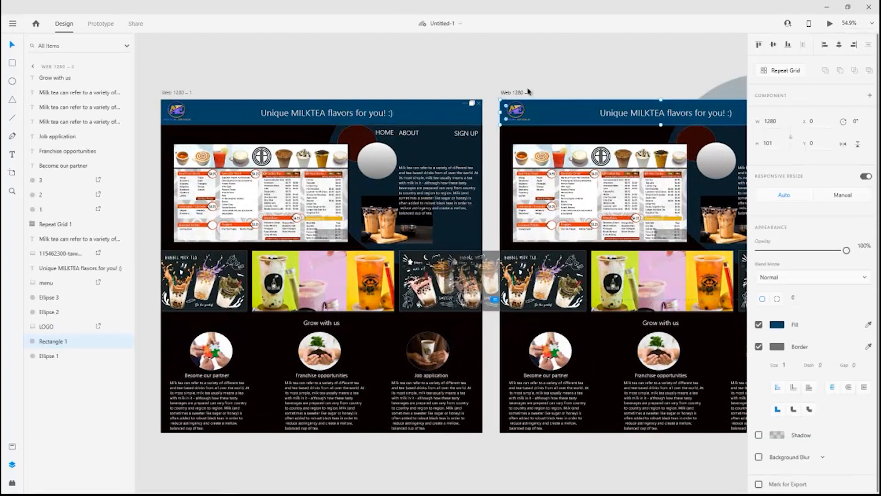
pyautogui.click(527, 94)
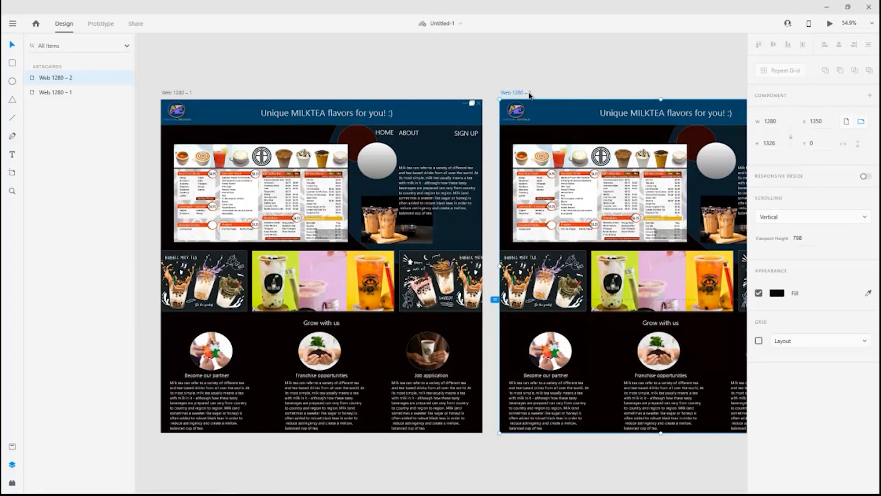
pyautogui.press('Delete')
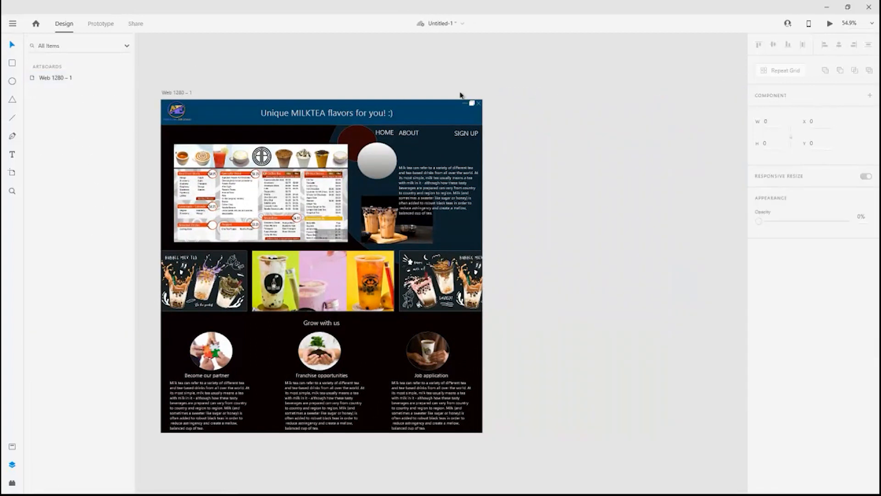
# Step: Duplicate the artboard Web 1280 – 1 as a second page beside it and save the document
pyautogui.click(179, 93)
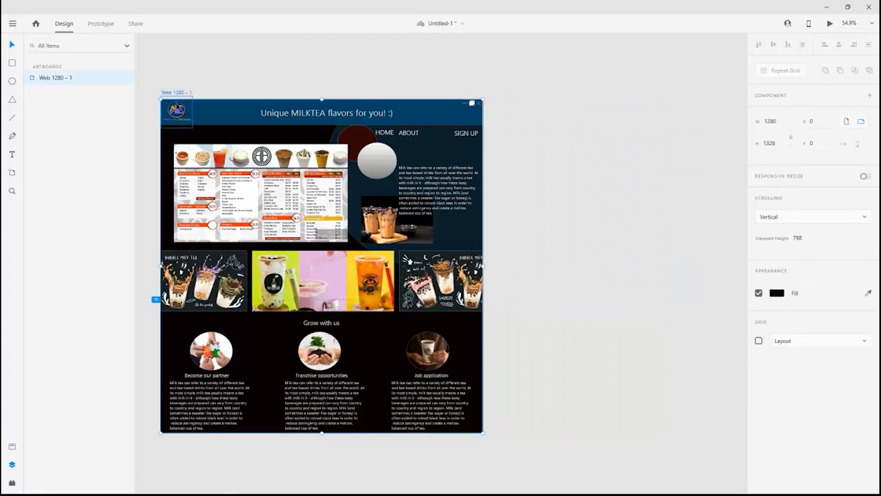
pyautogui.hotkey('ctrl', 'd')
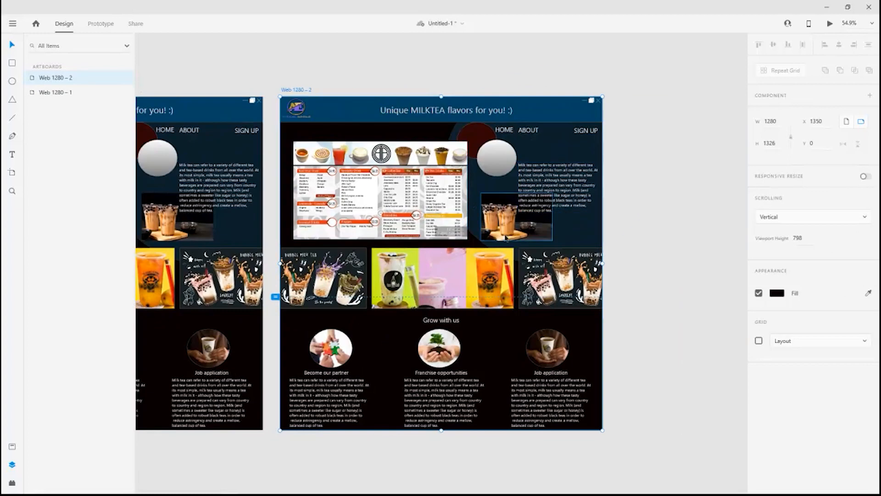
pyautogui.scroll(-3, 507, 235)
pyautogui.scroll(3, 354, 205)
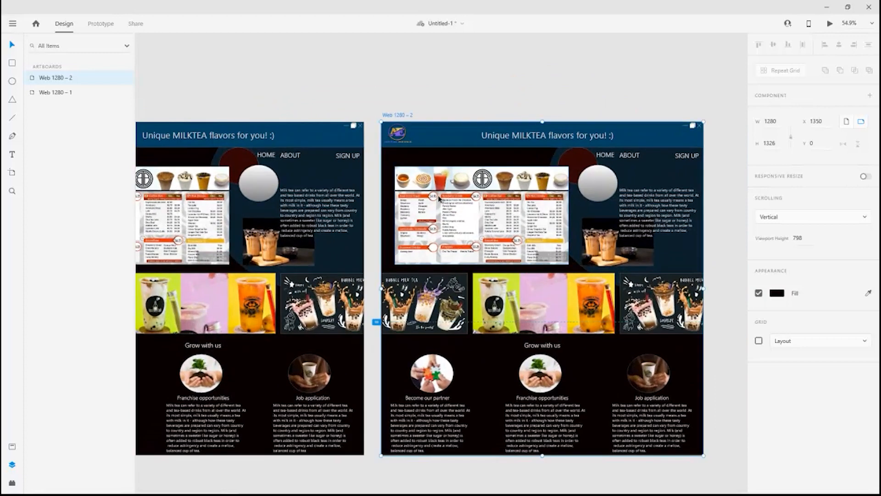
pyautogui.scroll(-3, 447, 188)
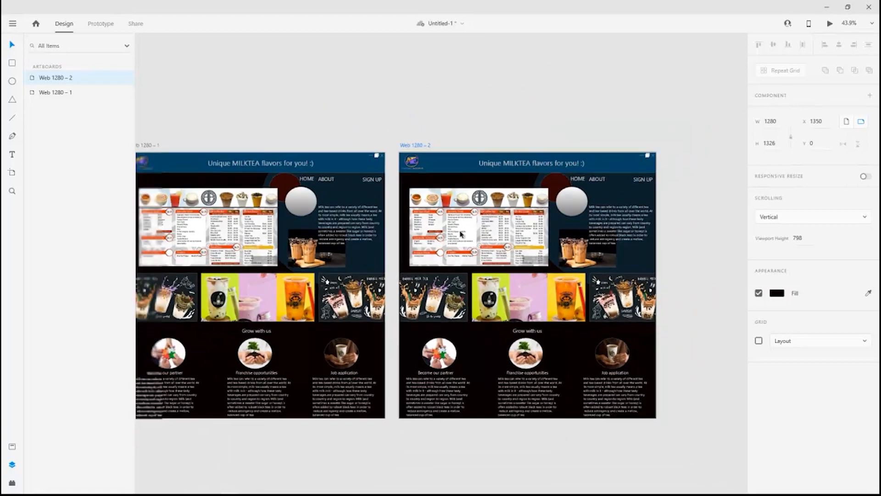
pyautogui.moveTo(462, 367); pyautogui.dragTo(541, 357)
pyautogui.click(561, 444)
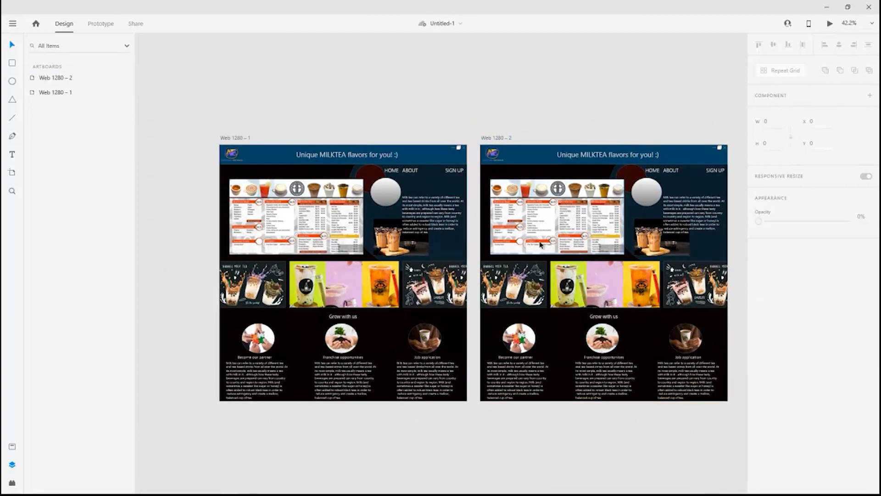
# Step: Delete the drinks menu image from the second page, Web 1280 – 2
pyautogui.click(562, 239)
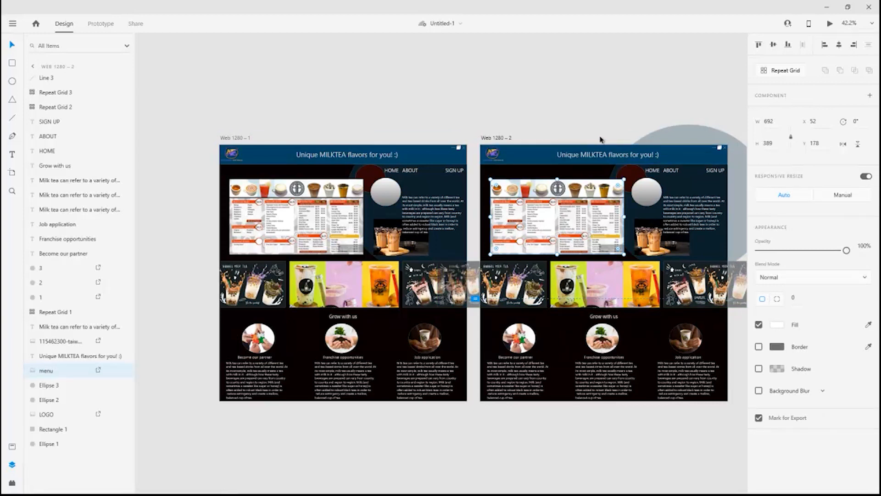
pyautogui.click(598, 107)
pyautogui.click(562, 222)
pyautogui.press('Delete')
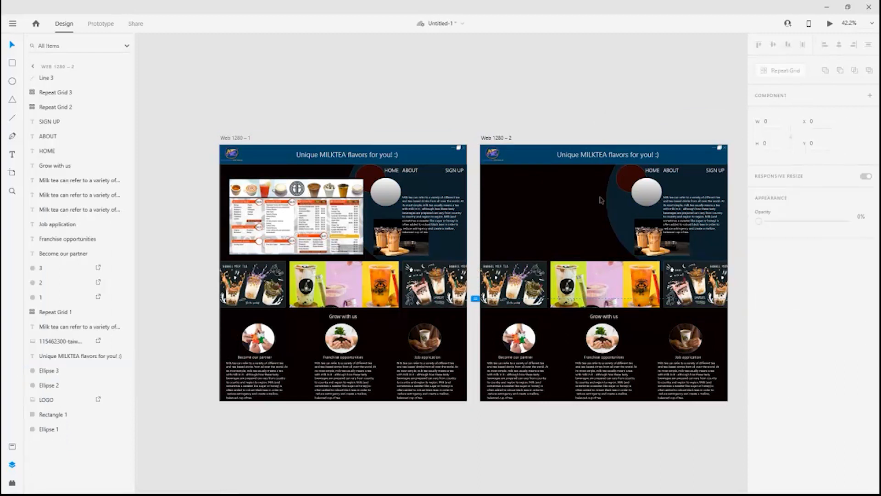
# Step: Shift the second page's banner image grid left and slightly down, to about X -513, Y 579
pyautogui.click(592, 290)
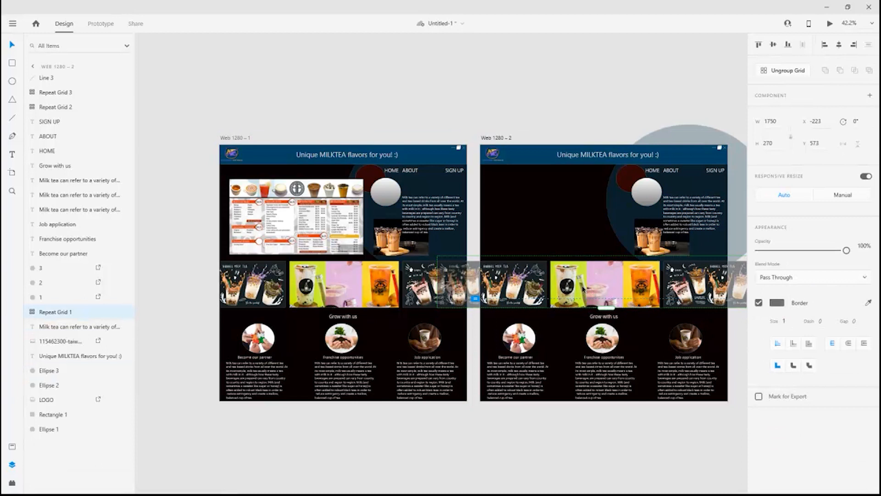
pyautogui.moveTo(608, 287); pyautogui.dragTo(553, 288)
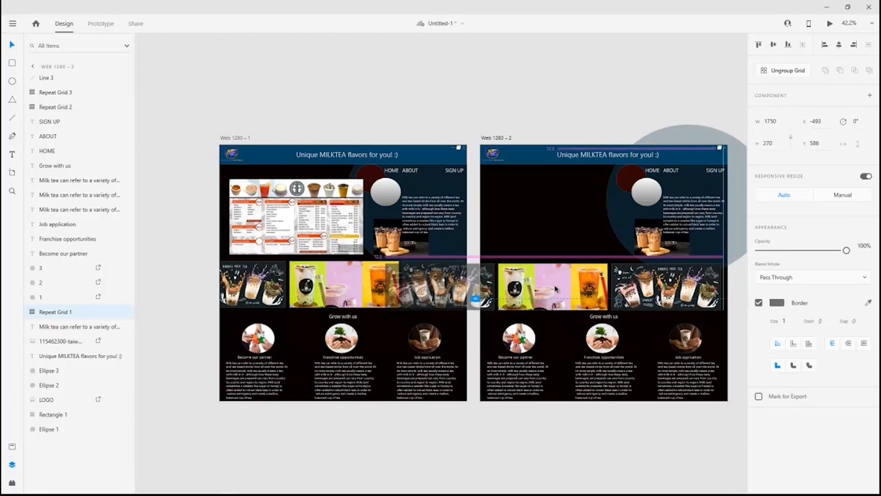
pyautogui.click(565, 79)
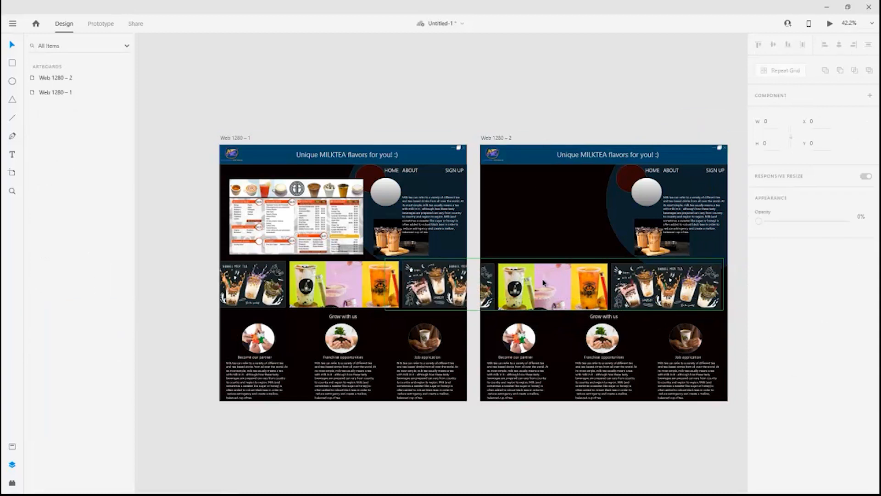
pyautogui.moveTo(552, 285); pyautogui.dragTo(518, 290)
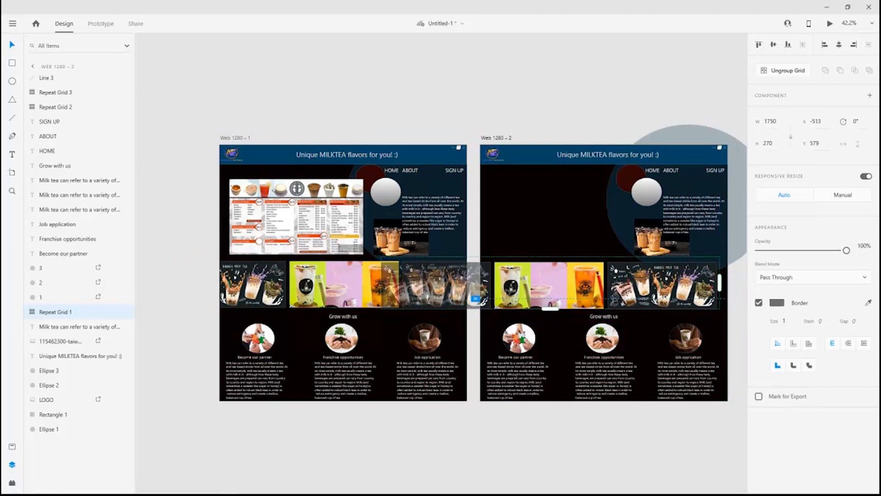
# Step: Ungroup the second page's banner grid and shift its images separately so they are spaced apart below the empty area
pyautogui.click(788, 72)
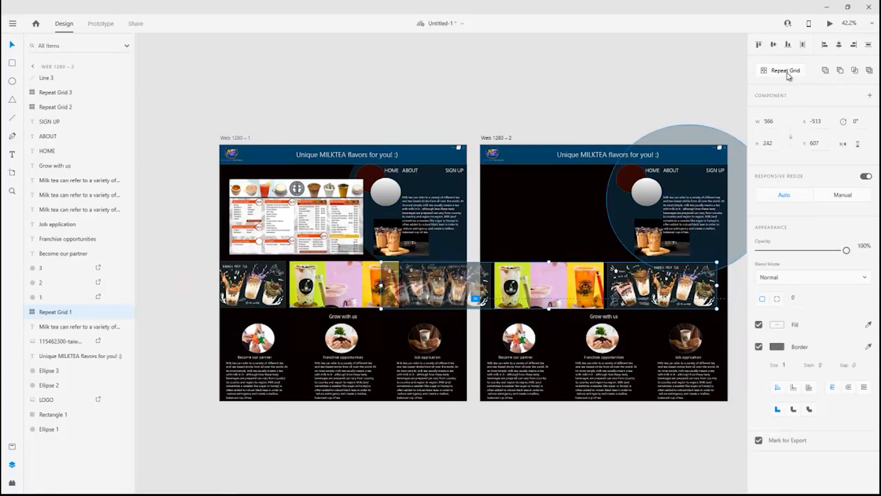
pyautogui.moveTo(381, 285); pyautogui.dragTo(369, 270)
pyautogui.click(600, 104)
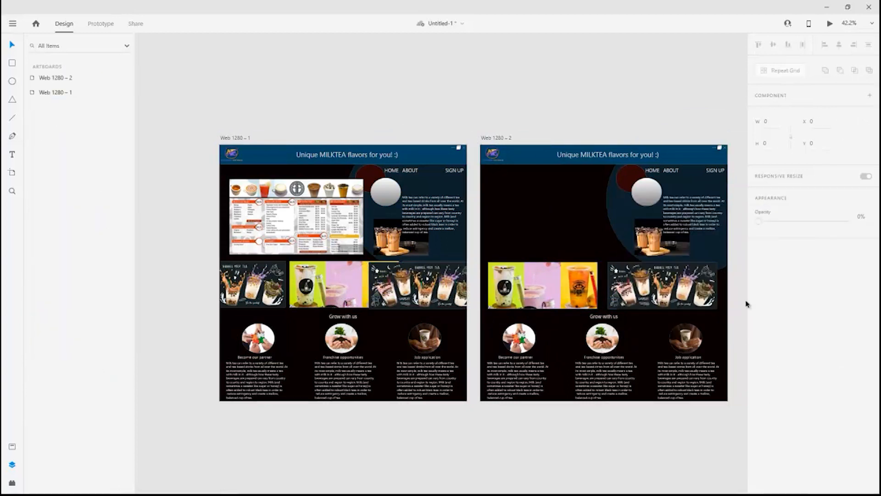
pyautogui.moveTo(689, 297); pyautogui.dragTo(691, 297)
pyautogui.click(698, 127)
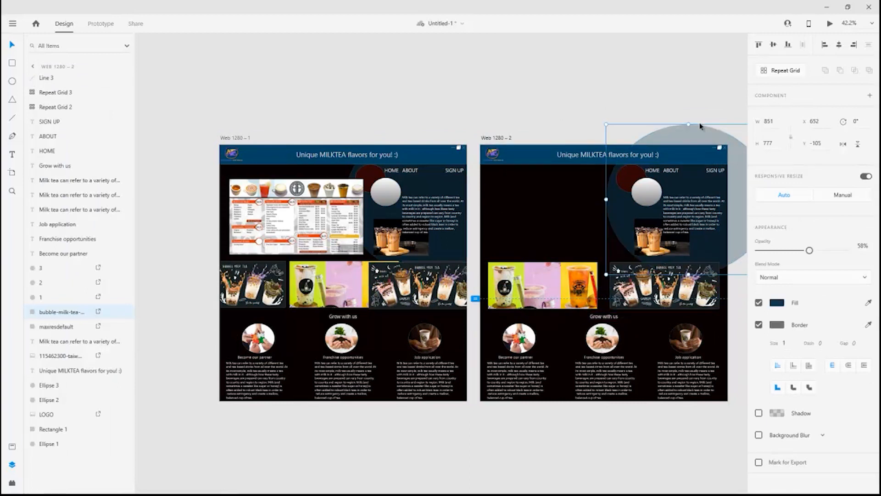
pyautogui.click(559, 104)
# Step: Duplicate the small milk tea paragraph on the second page and move the copy into the emptied menu area
pyautogui.click(687, 217)
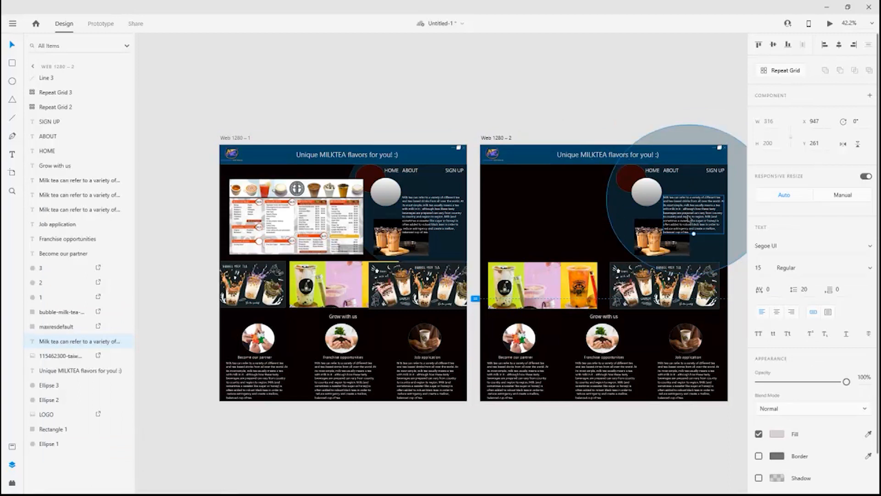
pyautogui.hotkey('ctrl', 'shift', ']')
pyautogui.moveTo(689, 220); pyautogui.dragTo(540, 232)
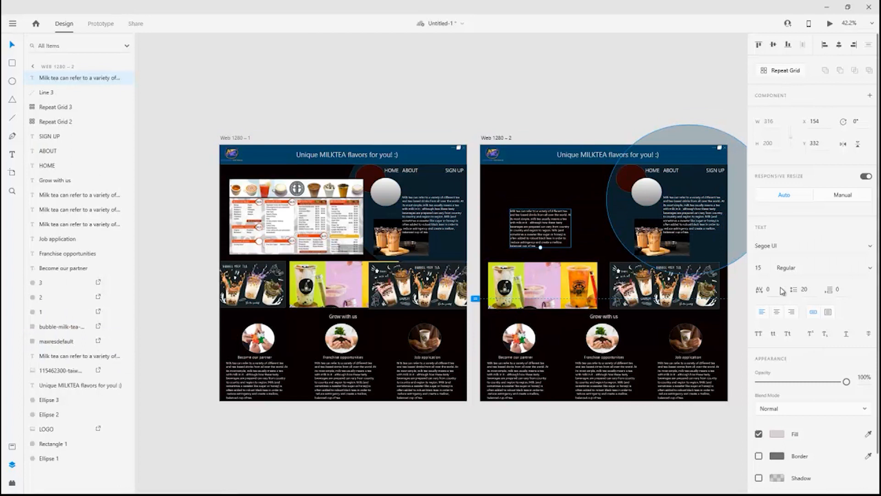
# Step: Set the copied paragraph's font size to 30, position it above the banner images at about X 64, Y 161, and save the document
pyautogui.write('30')
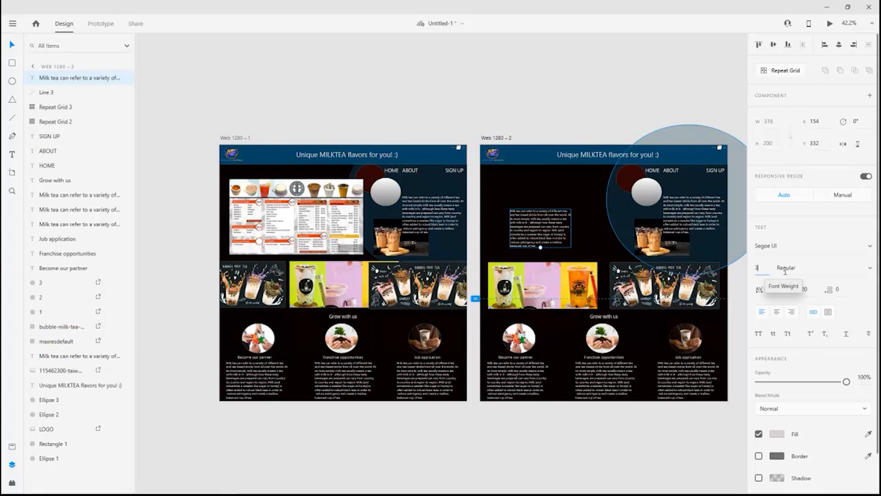
pyautogui.press('Return')
pyautogui.moveTo(563, 241); pyautogui.dragTo(546, 212)
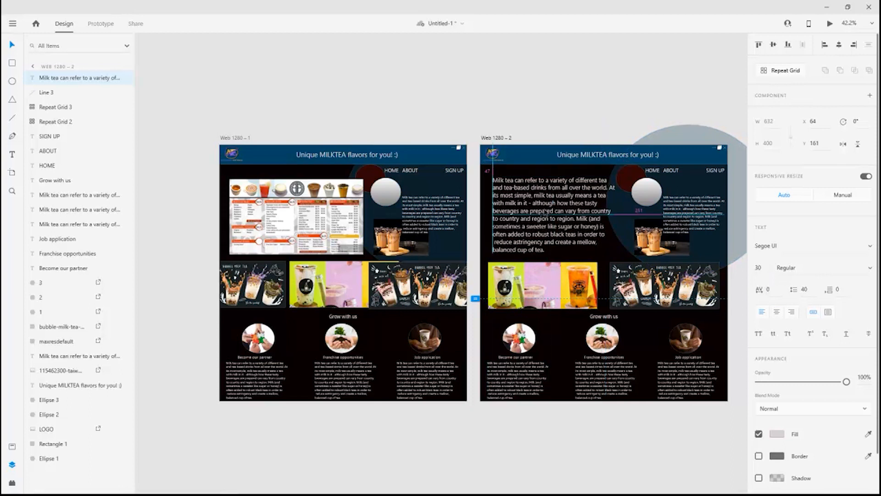
pyautogui.click(590, 128)
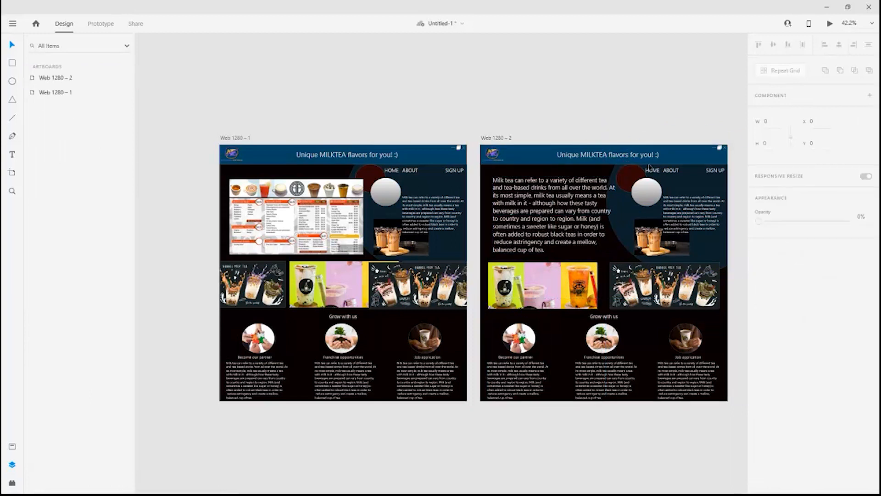
pyautogui.click(632, 116)
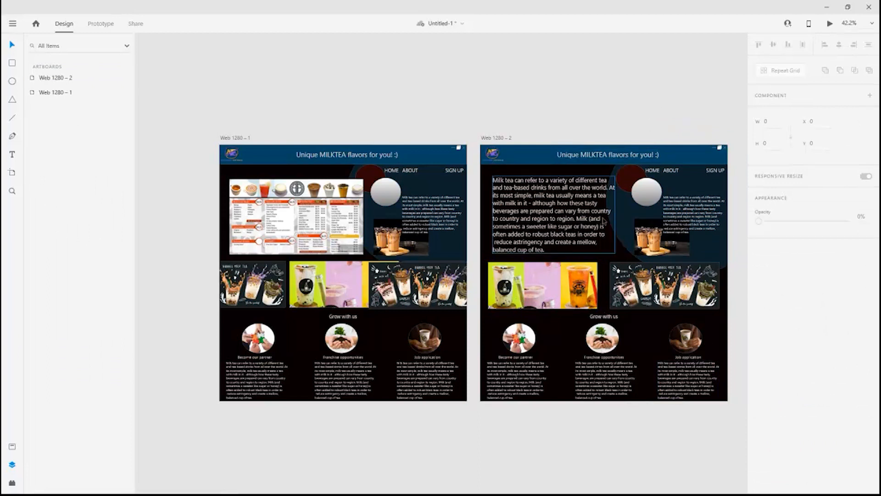
pyautogui.hotkey('ctrl', 's')
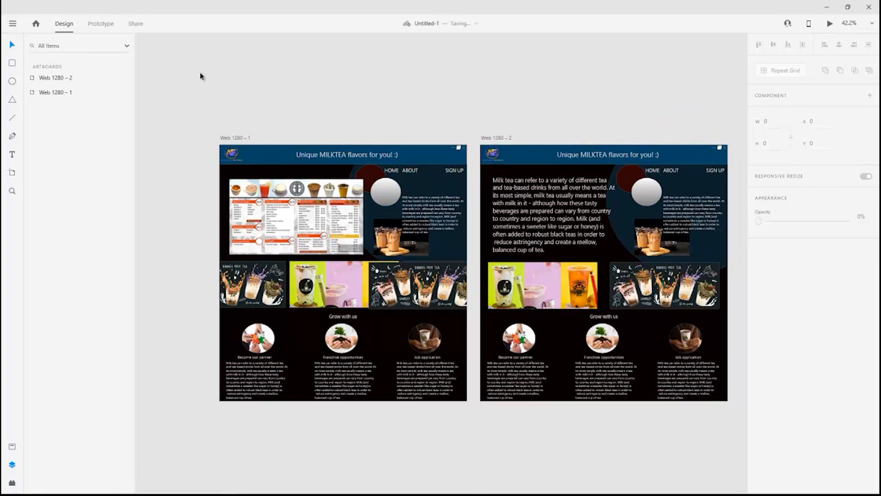
pyautogui.click(12, 468)
pyautogui.click(12, 466)
pyautogui.click(12, 447)
pyautogui.click(11, 449)
# Step: Switch to prototyping and link the HOME text on the first page to the artboard Web 1280 – 2
pyautogui.click(105, 22)
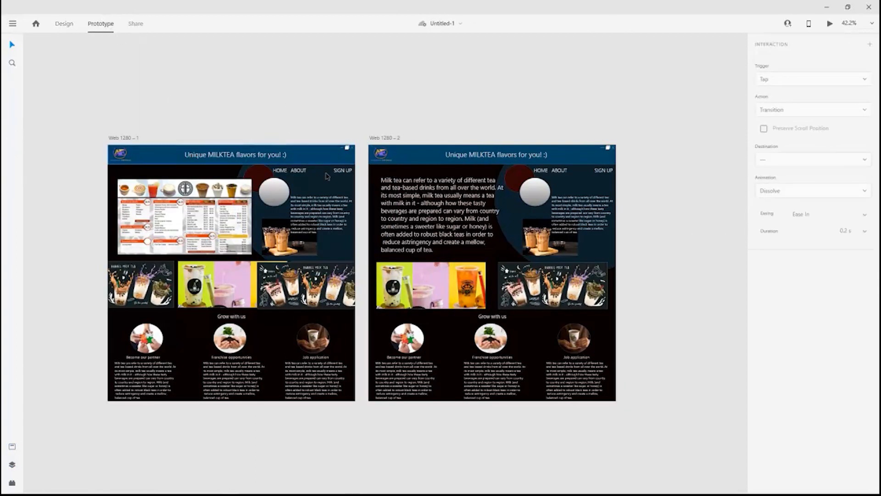
pyautogui.click(280, 176)
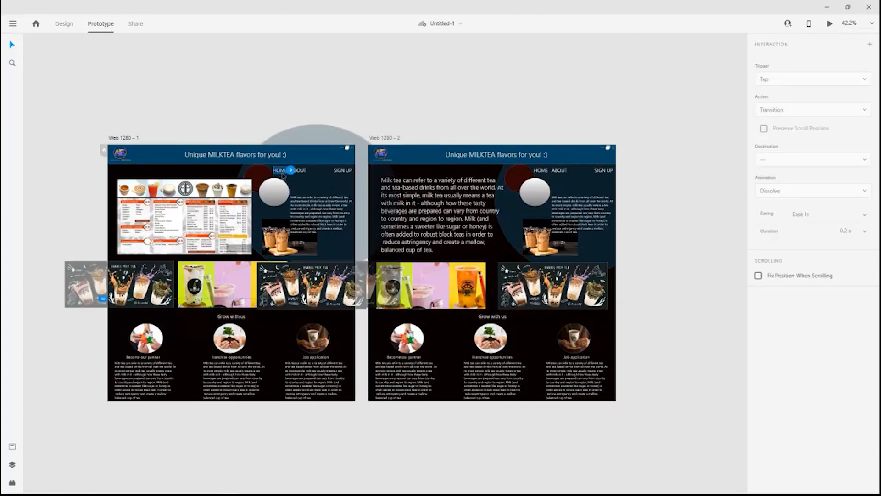
pyautogui.moveTo(291, 172); pyautogui.dragTo(371, 182)
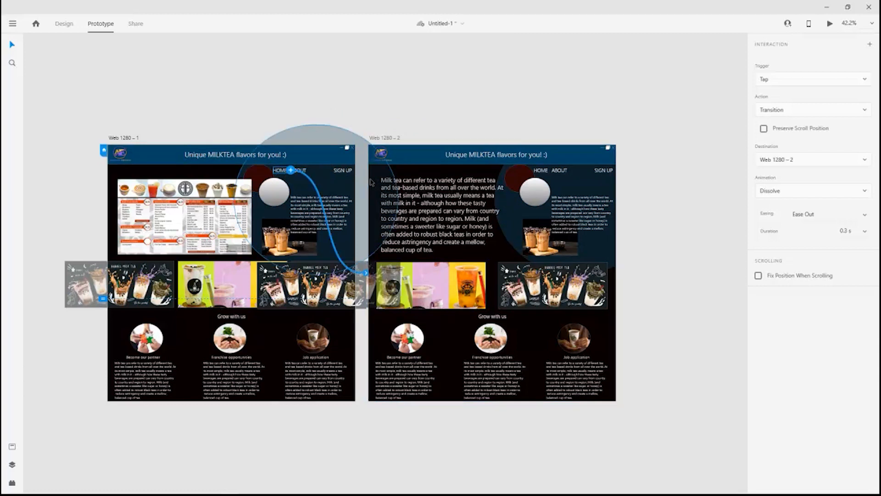
# Step: Choose the Tap trigger, Transition action and Dissolve animation for the HOME link
pyautogui.click(800, 81)
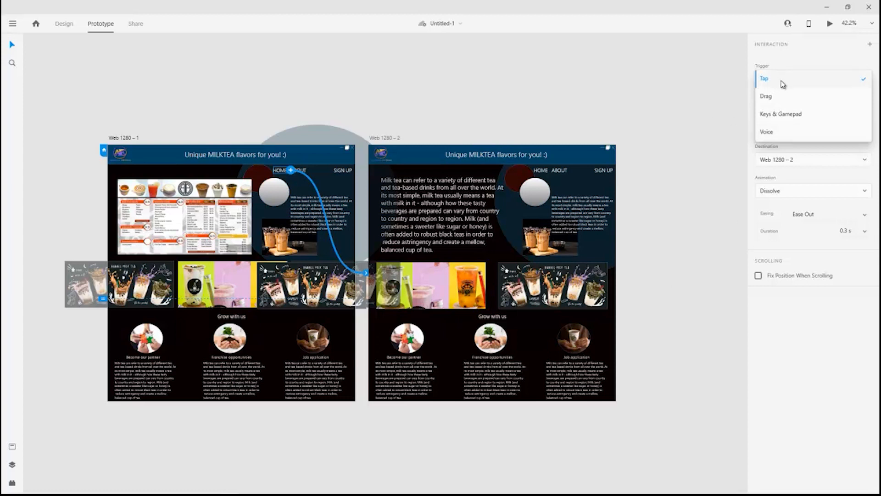
pyautogui.click(810, 85)
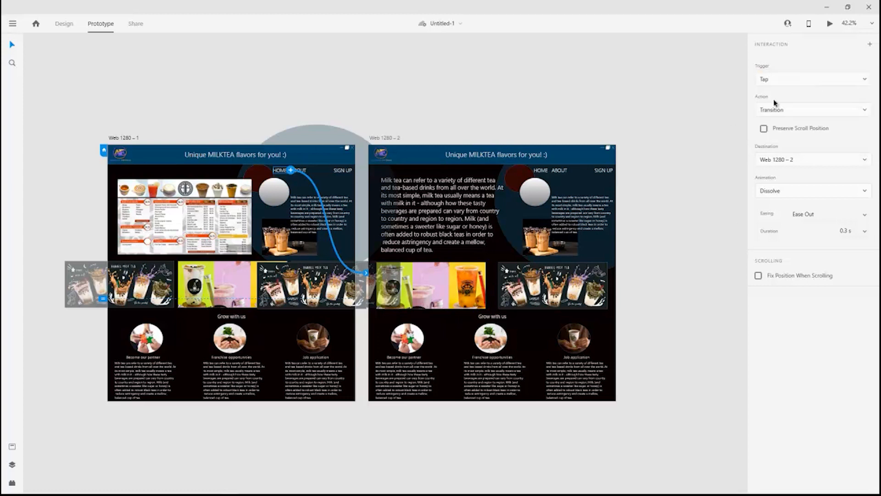
pyautogui.click(822, 111)
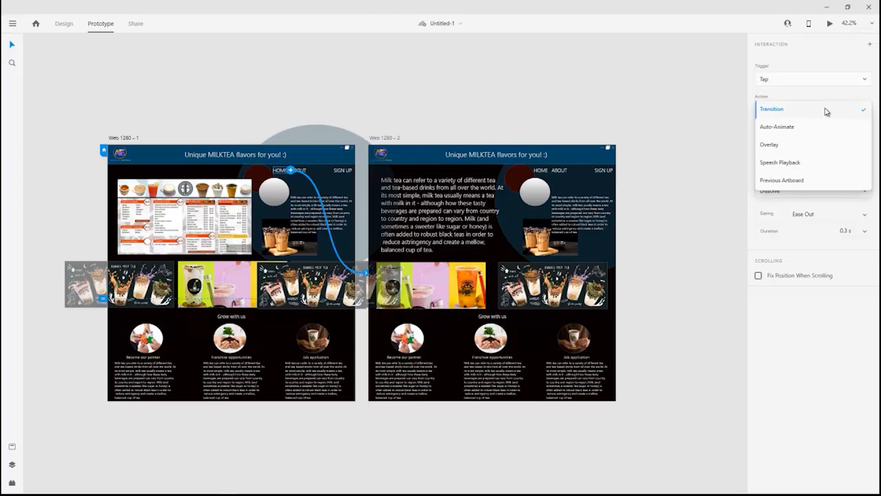
pyautogui.click(826, 111)
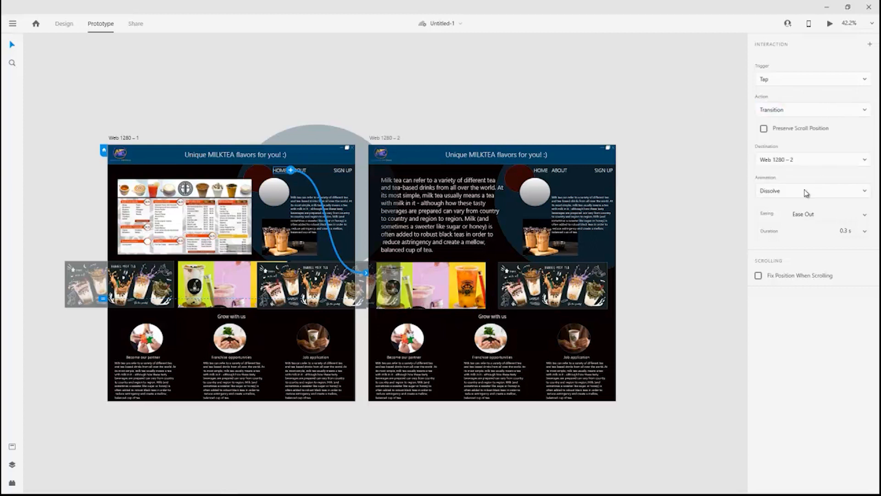
pyautogui.click(785, 192)
pyautogui.click(785, 191)
# Step: Examine the HOME link's connection between the two pages
pyautogui.click(304, 165)
pyautogui.click(277, 171)
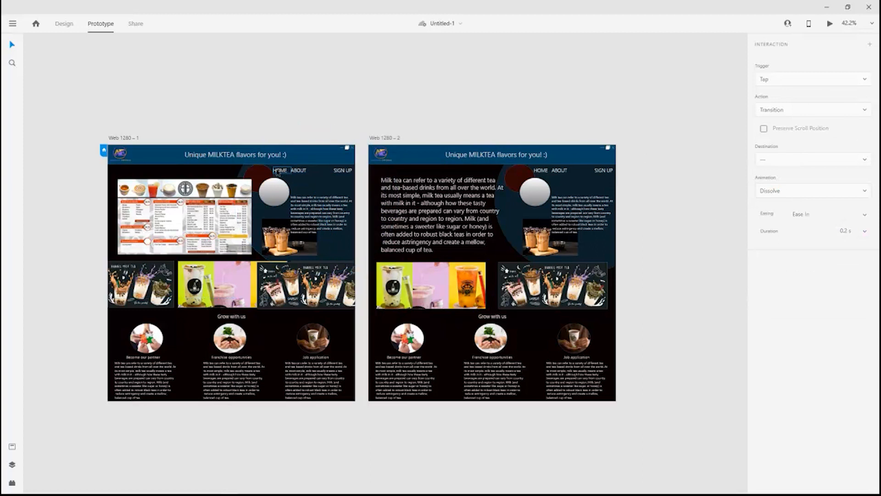
pyautogui.click(277, 172)
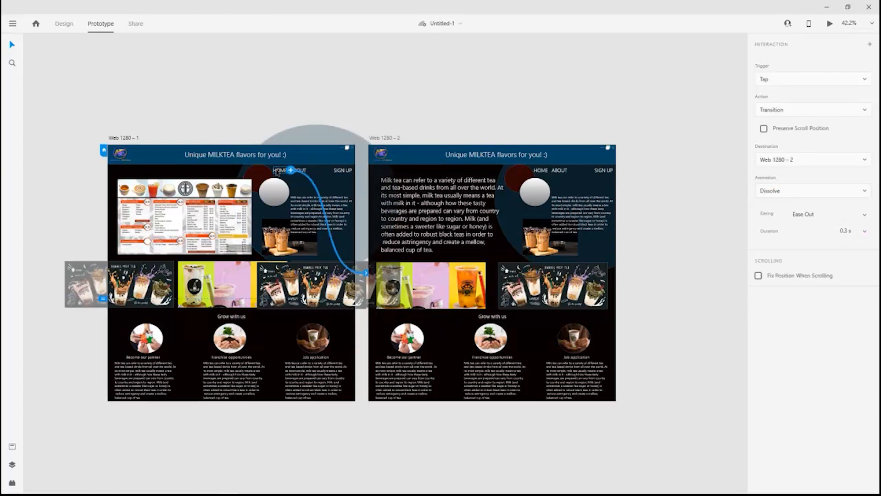
pyautogui.click(485, 81)
pyautogui.click(283, 174)
pyautogui.click(527, 114)
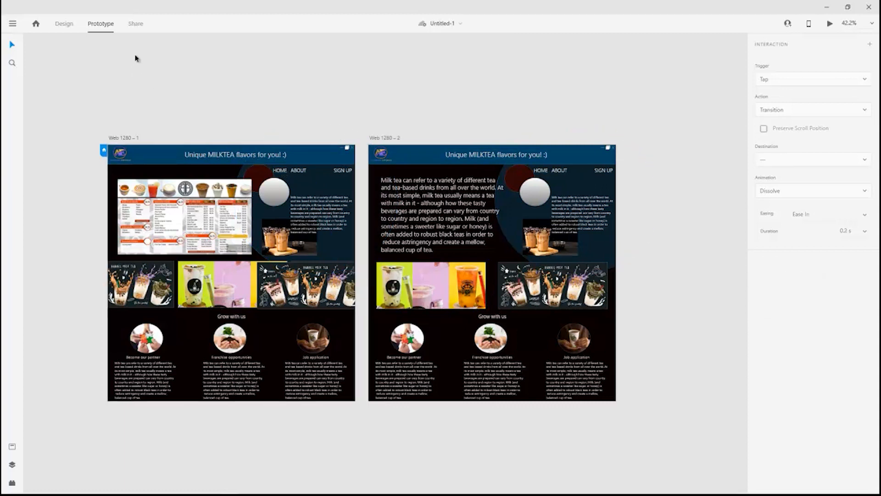
# Step: Link the ABOUT text on the second page back to the artboard Web 1280 – 1
pyautogui.click(562, 171)
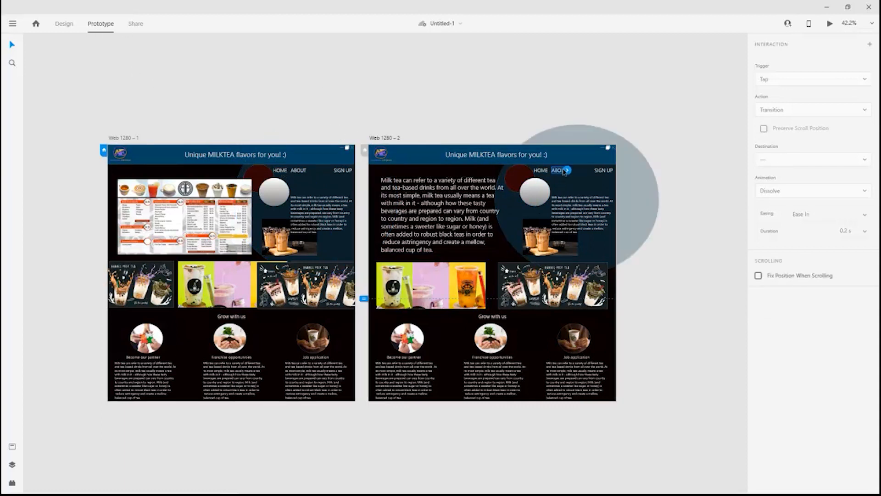
pyautogui.moveTo(568, 171); pyautogui.dragTo(354, 238)
pyautogui.click(496, 109)
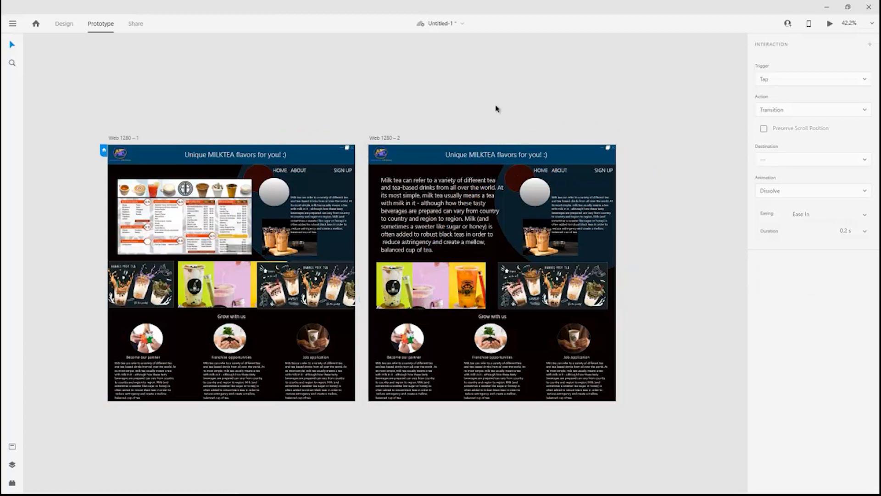
# Step: Preview the prototype in a maximized window and look through the first page from header to "Grow with us"
pyautogui.click(830, 24)
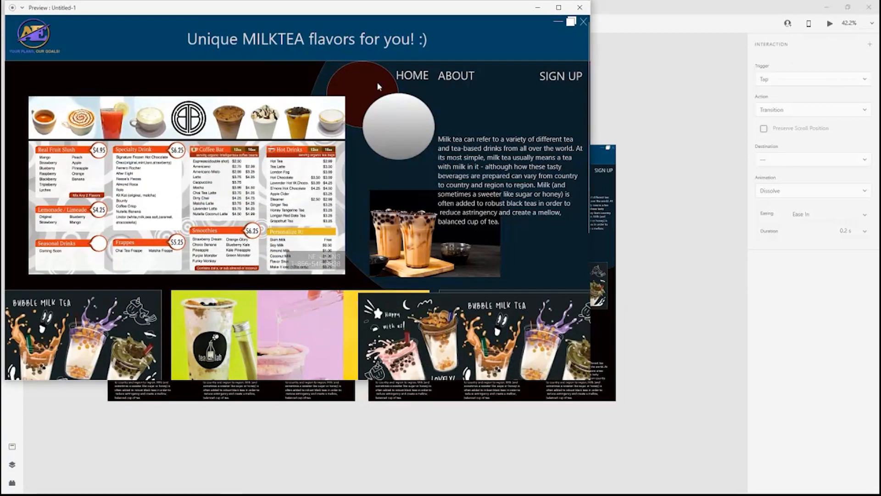
pyautogui.click(560, 8)
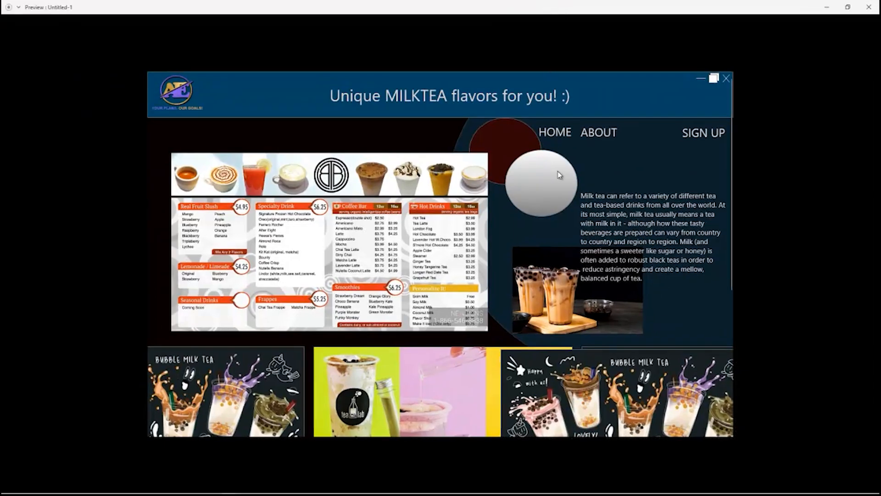
pyautogui.scroll(-3, 546, 186)
pyautogui.scroll(3, 703, 174)
pyautogui.scroll(-5, 629, 214)
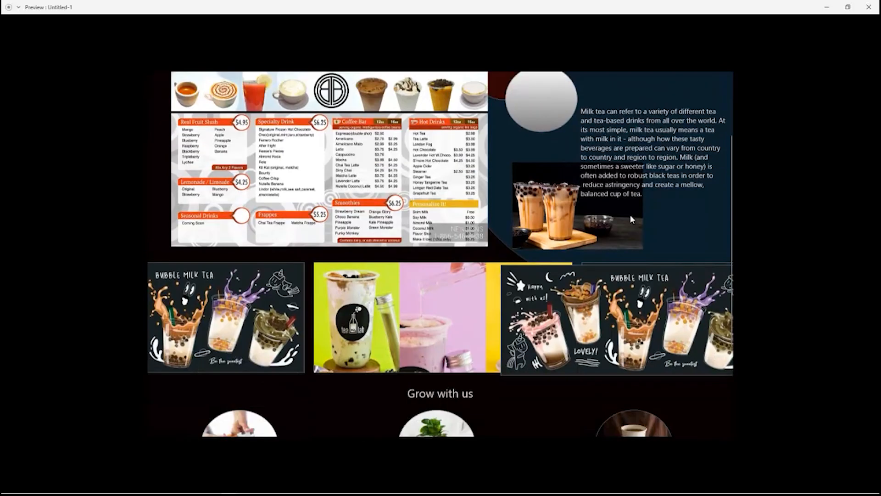
pyautogui.scroll(5, 634, 210)
pyautogui.scroll(-5, 647, 204)
pyautogui.scroll(5, 654, 201)
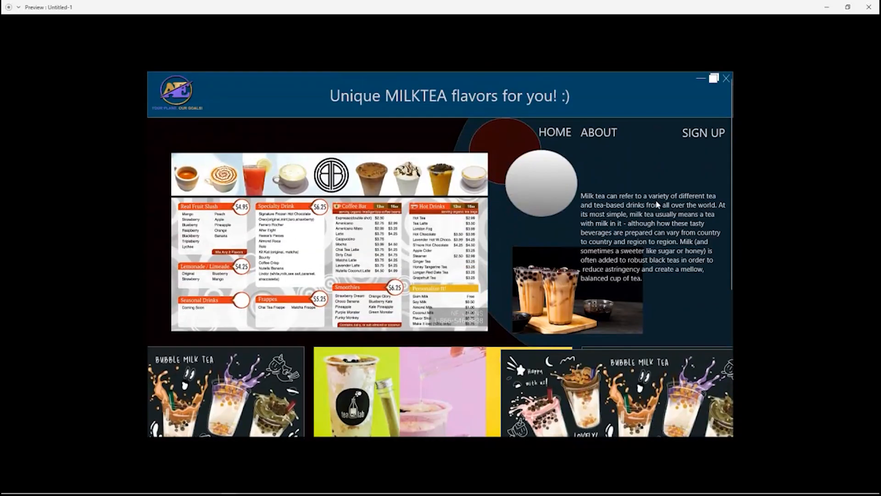
# Step: Test the HOME and ABOUT links in the preview by switching repeatedly between the two pages and looking through each
pyautogui.click(555, 133)
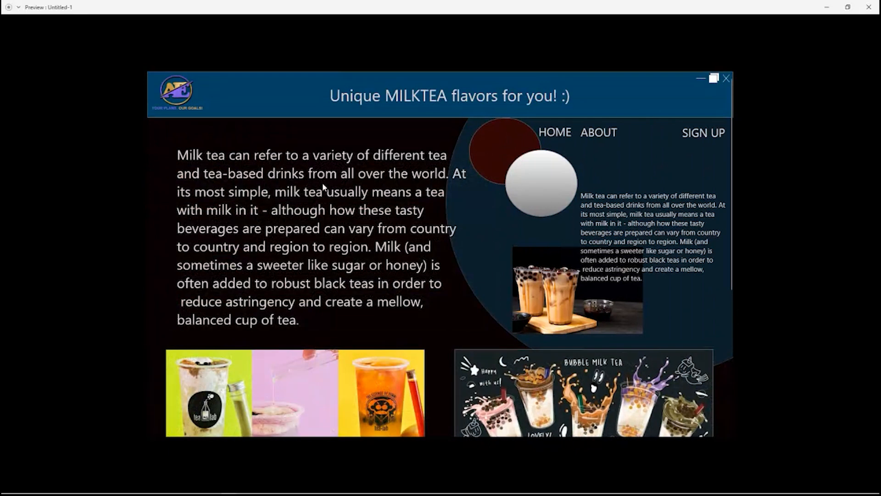
pyautogui.scroll(-5, 412, 211)
pyautogui.scroll(5, 402, 265)
pyautogui.click(599, 133)
pyautogui.scroll(-3, 541, 178)
pyautogui.scroll(3, 518, 271)
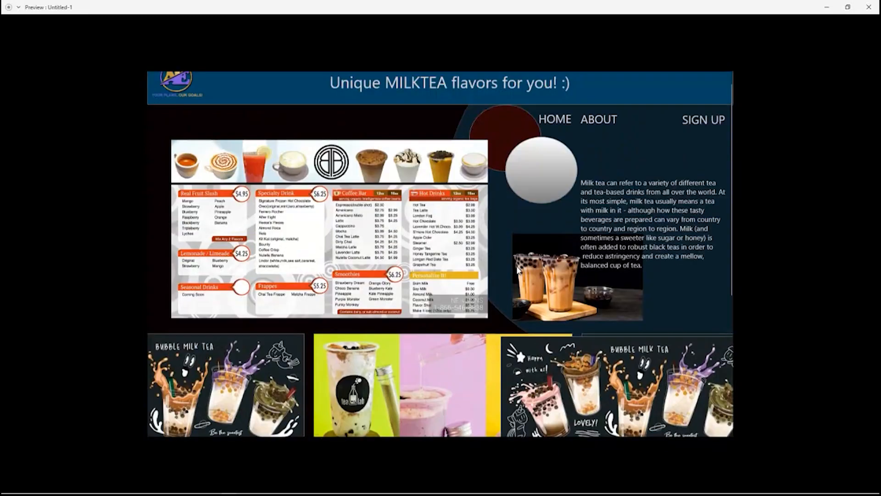
pyautogui.click(561, 136)
pyautogui.click(585, 134)
pyautogui.click(559, 133)
pyautogui.click(590, 135)
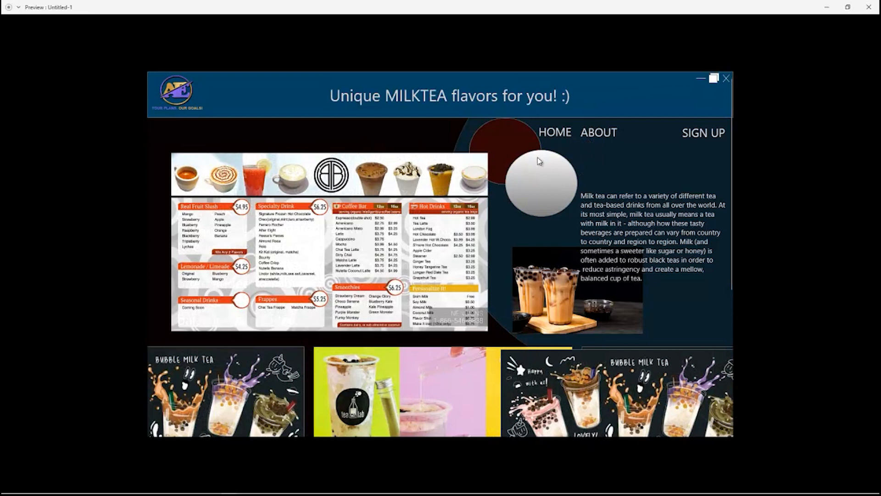
# Step: Look through the first page once more down to "Grow with us" and close the prototype preview
pyautogui.scroll(-5, 320, 243)
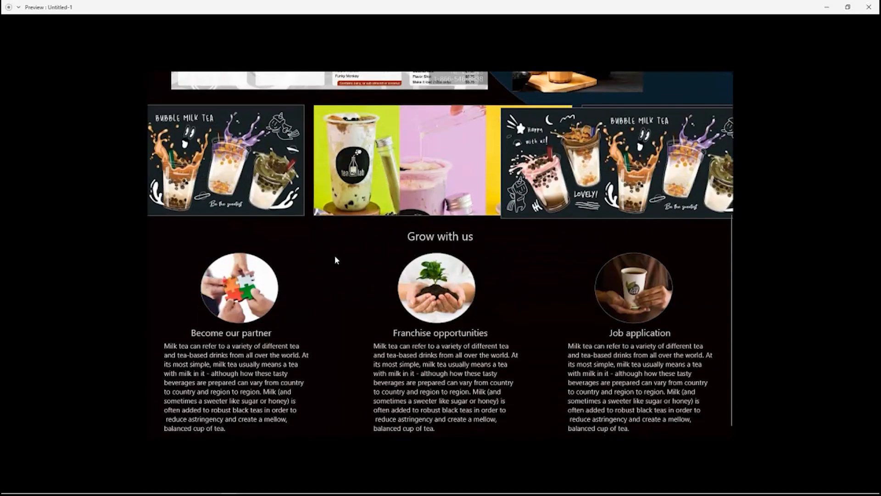
pyautogui.scroll(5, 335, 255)
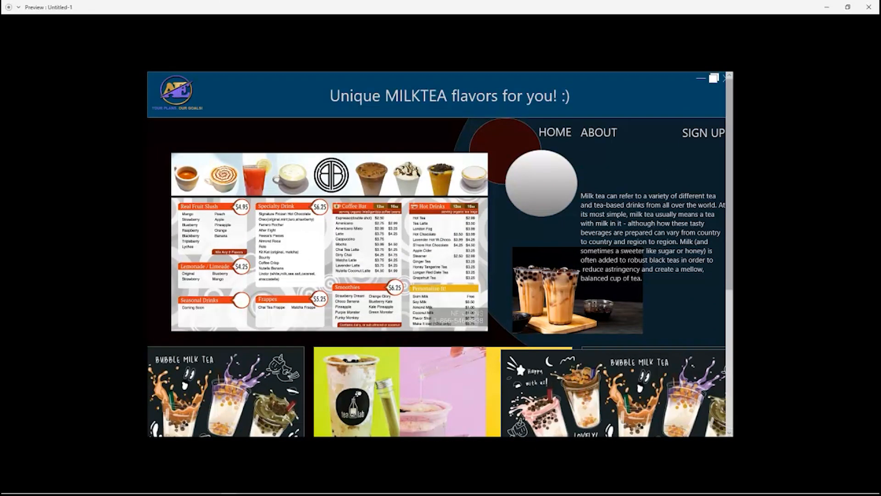
pyautogui.click(868, 7)
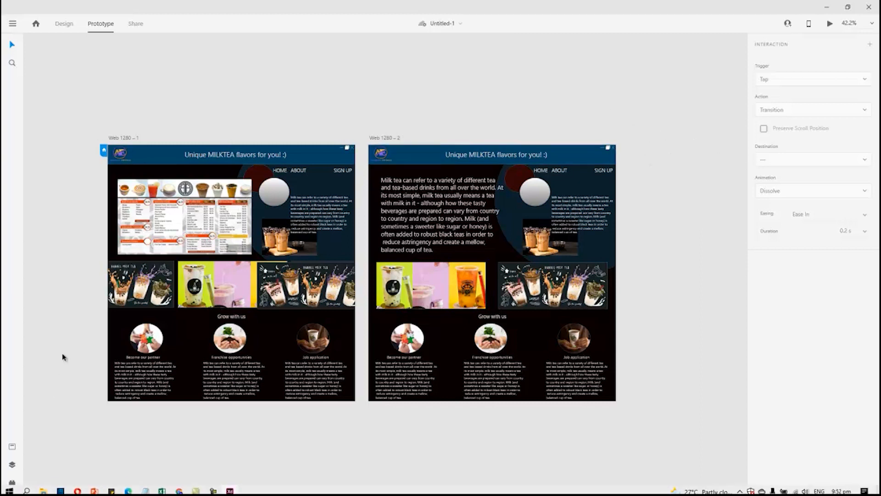
# Step: Open the plugin manager and look through its installed and available plugins
pyautogui.click(13, 483)
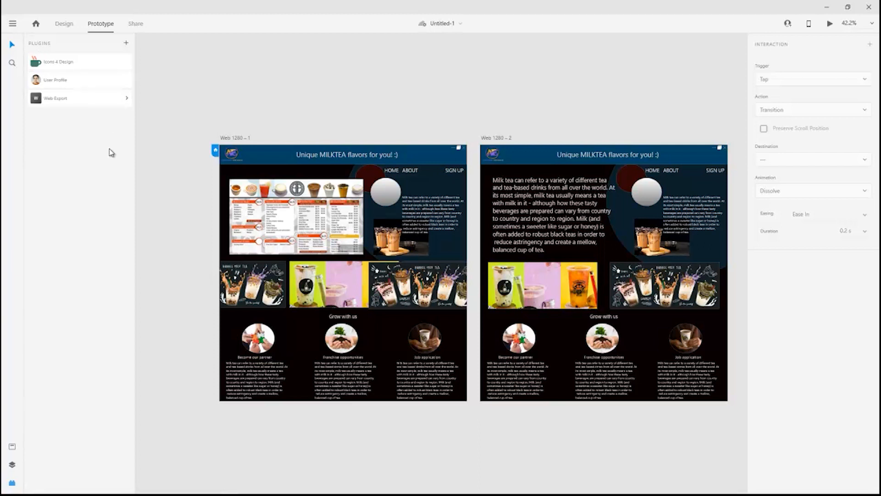
pyautogui.click(126, 44)
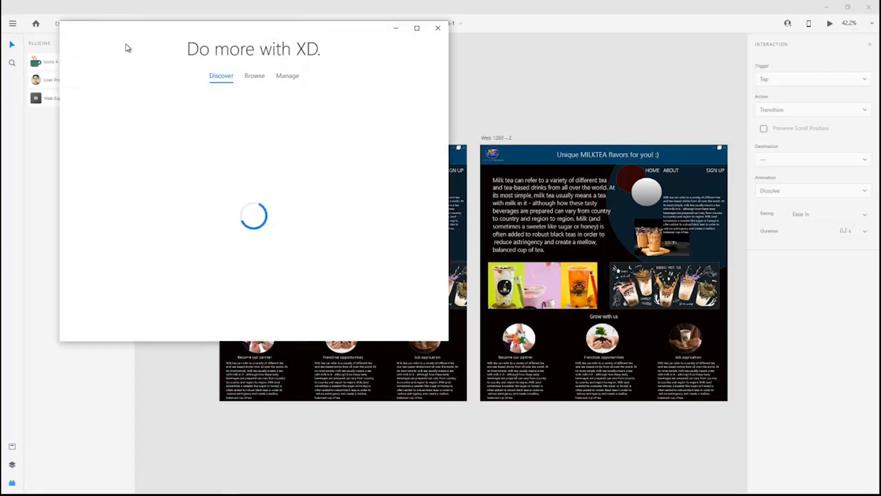
pyautogui.moveTo(274, 34); pyautogui.dragTo(410, 22)
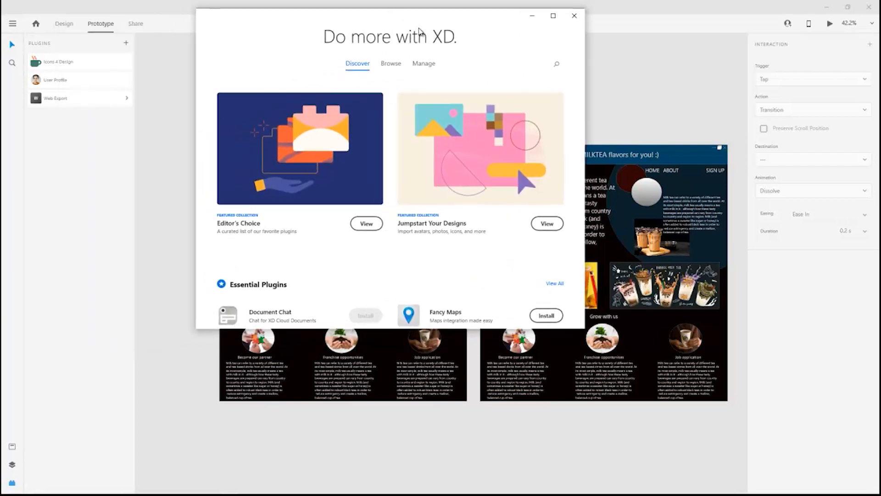
pyautogui.click(423, 65)
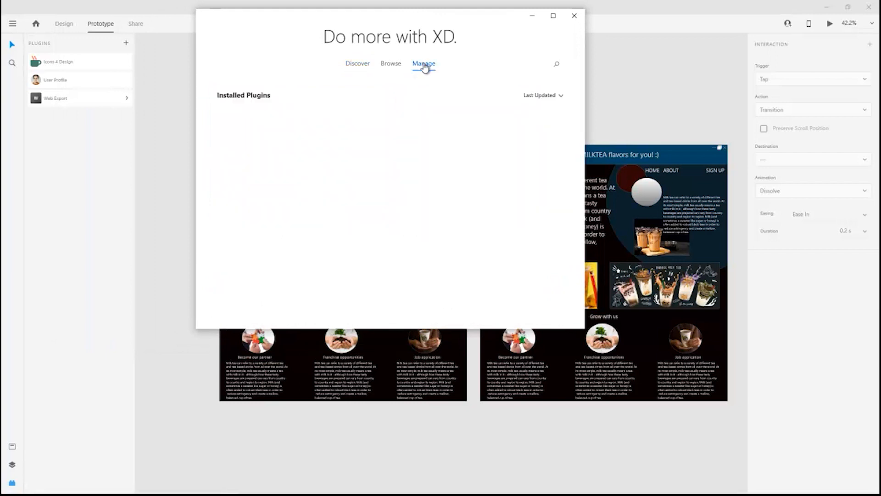
pyautogui.click(391, 64)
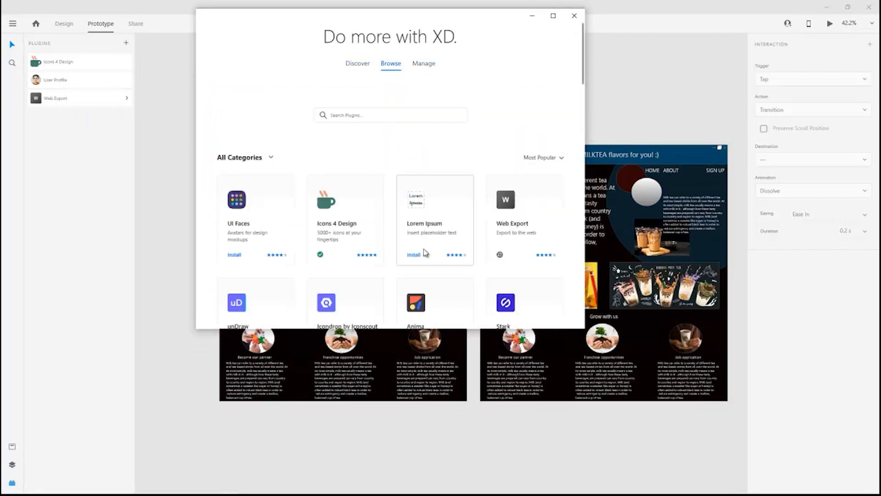
pyautogui.scroll(-3, 431, 250)
pyautogui.scroll(2, 463, 216)
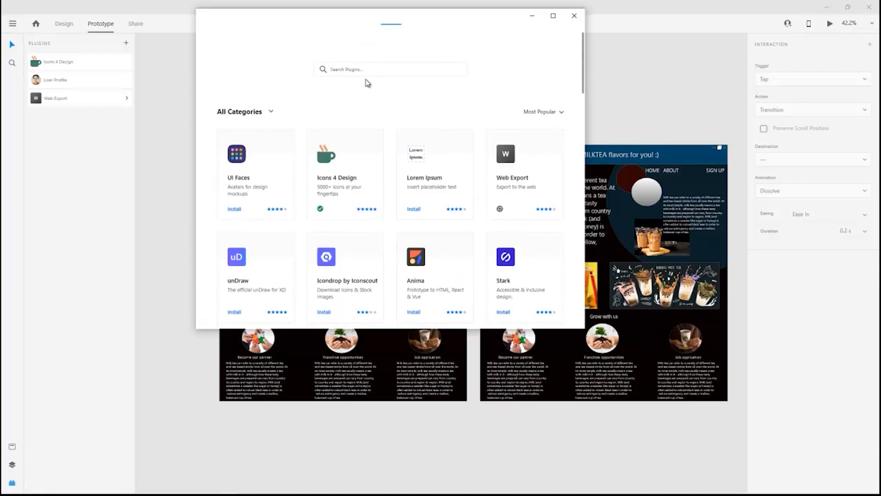
# Step: Search the plugin catalogue for "Web export", look through the results and close the plugin manager
pyautogui.click(373, 67)
pyautogui.write('Web export')
pyautogui.scroll(-1, 390, 224)
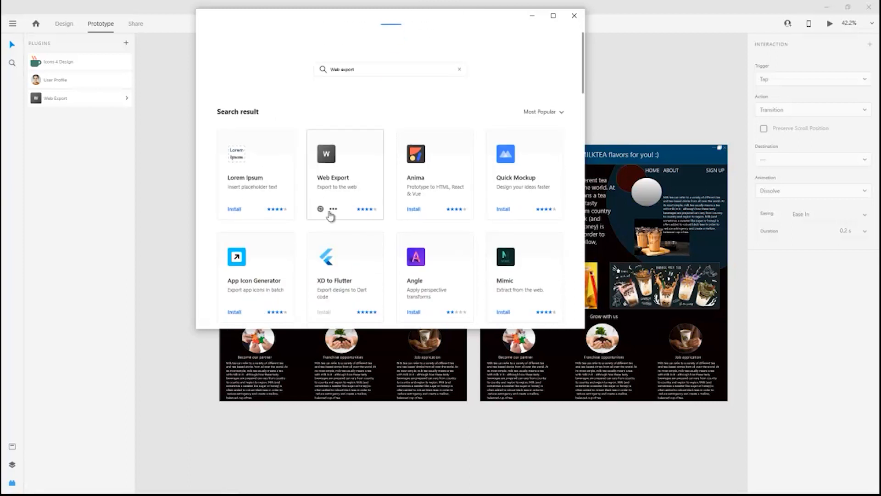
pyautogui.moveTo(321, 211)
pyautogui.scroll(-5, 504, 208)
pyautogui.scroll(6, 495, 244)
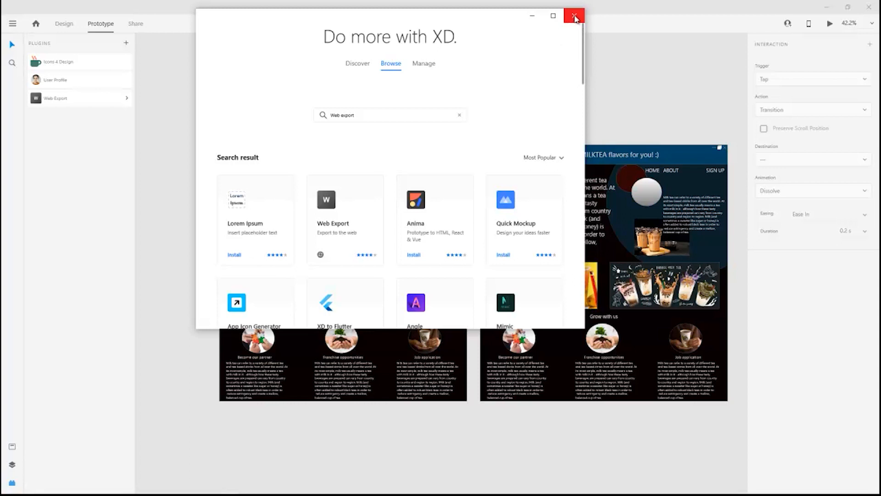
pyautogui.click(574, 16)
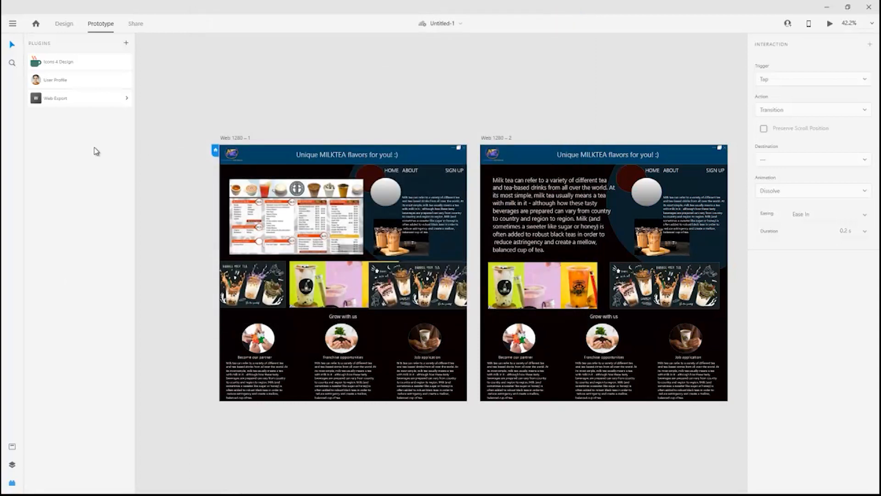
# Step: Start the Web Export plugin's artboard export, set it to all artboards, and enable the external stylesheet and external script
pyautogui.click(96, 100)
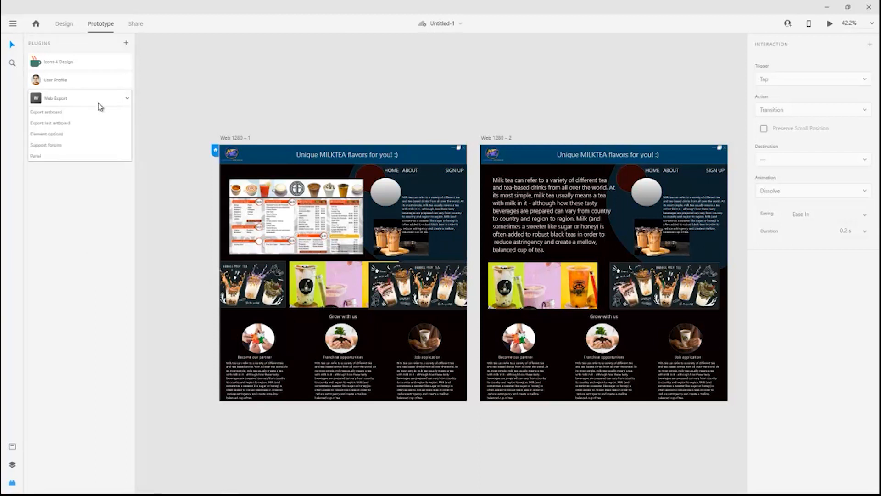
pyautogui.click(65, 112)
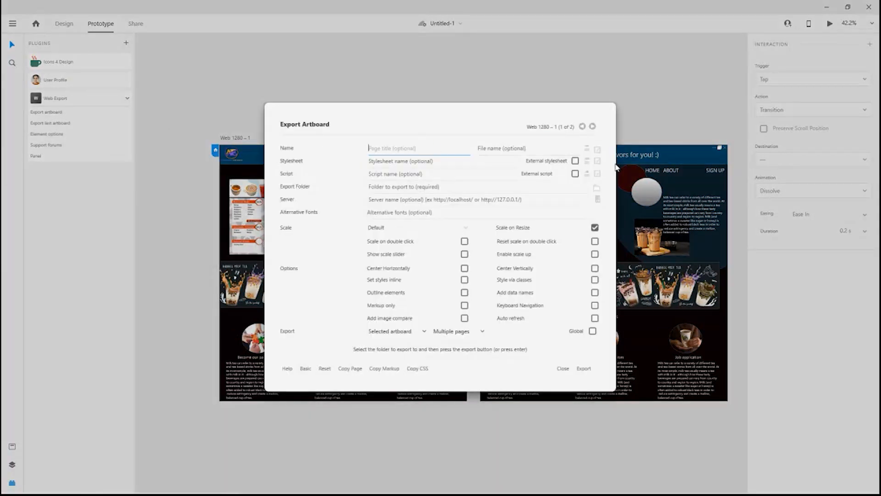
pyautogui.click(414, 332)
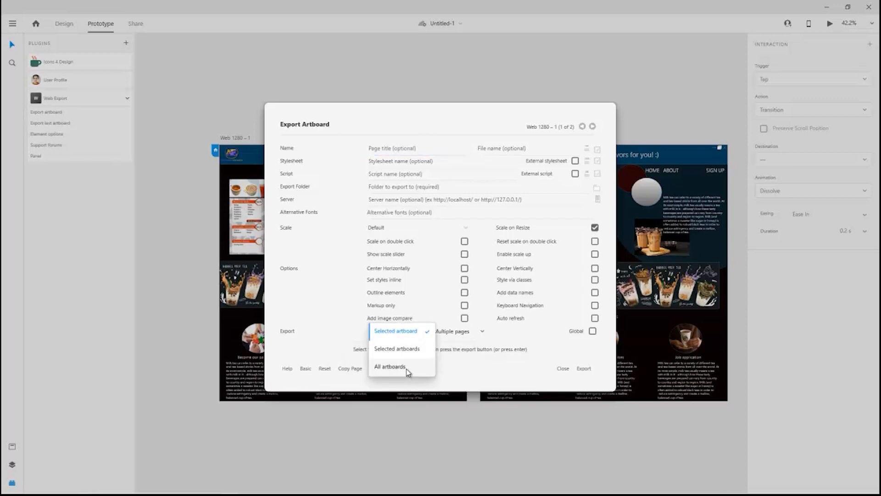
pyautogui.click(406, 367)
pyautogui.click(397, 332)
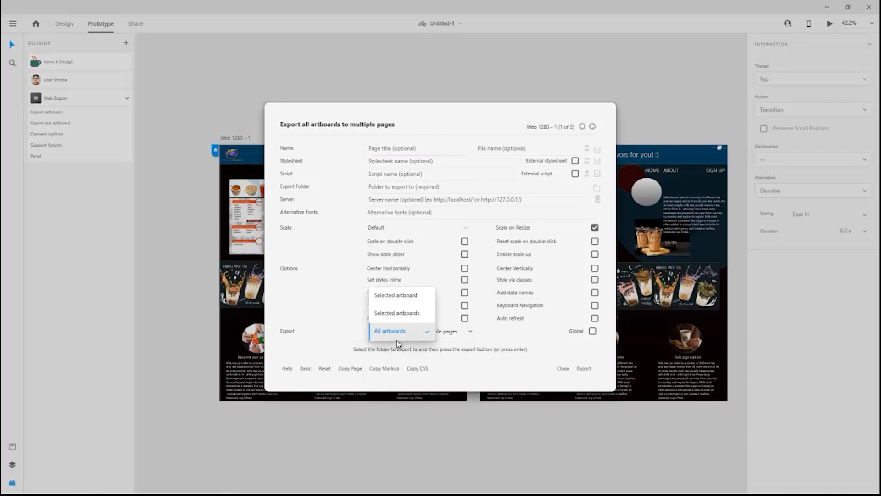
pyautogui.click(396, 339)
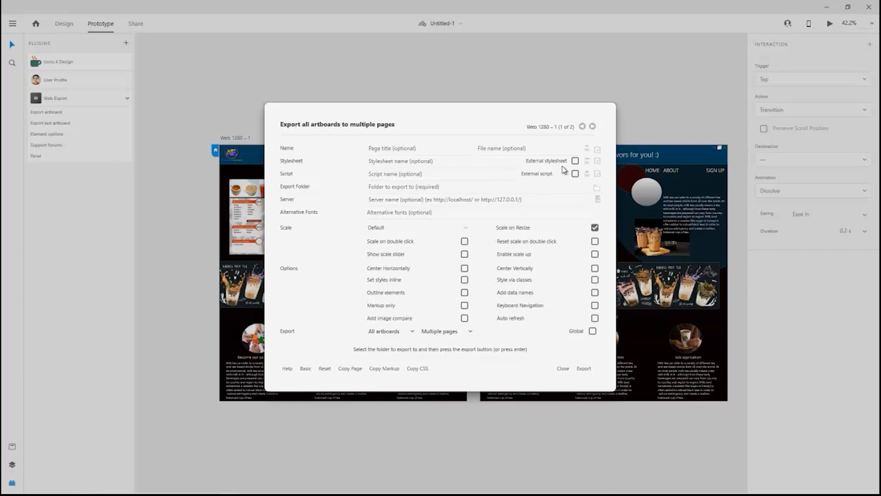
pyautogui.click(575, 161)
# Step: Create a new folder named MILKTEA on the Desktop and choose it as the export folder
pyautogui.click(595, 189)
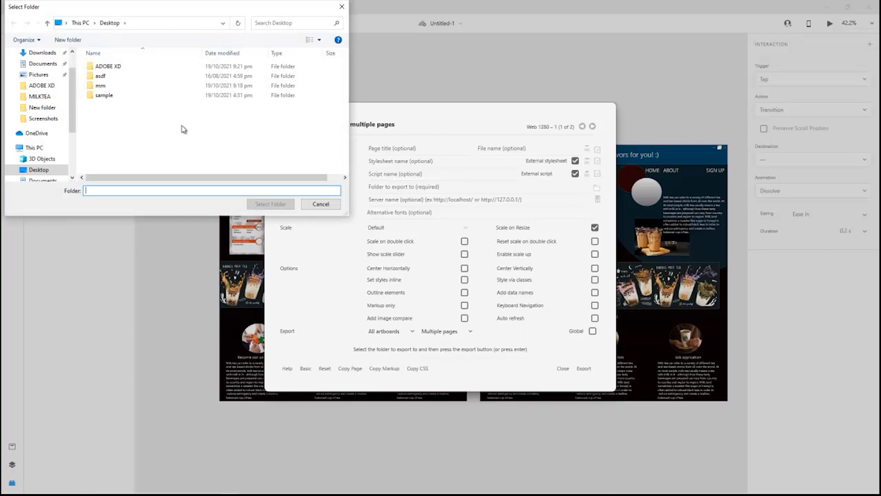
pyautogui.moveTo(178, 12); pyautogui.dragTo(372, 46)
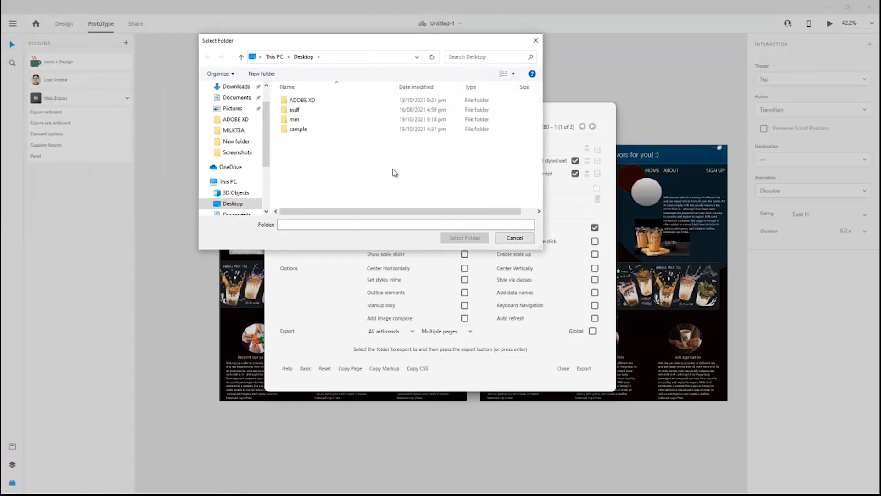
pyautogui.click(260, 73)
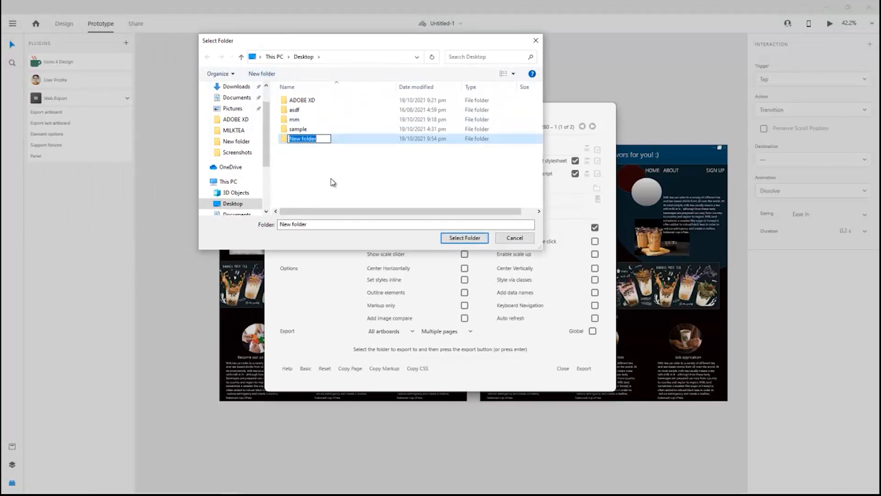
pyautogui.press('capslock')
pyautogui.write('MIL')
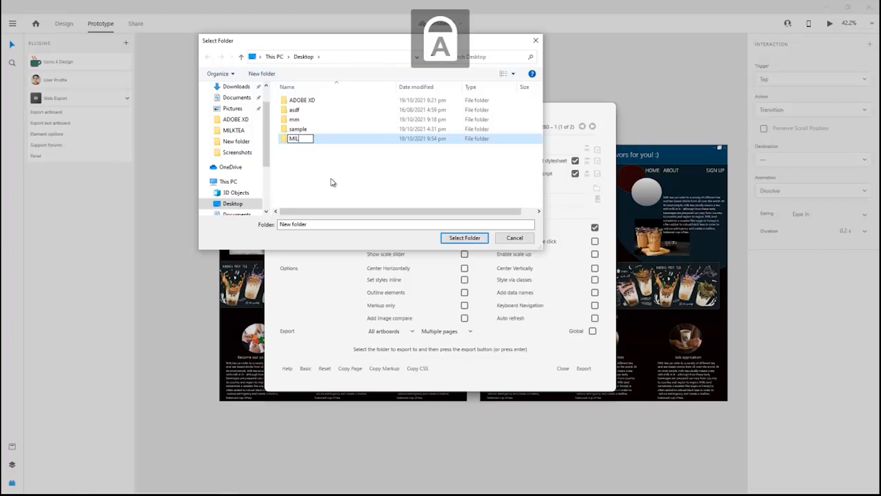
pyautogui.write('TE')
pyautogui.write('TEA')
pyautogui.click(348, 142)
pyautogui.click(458, 238)
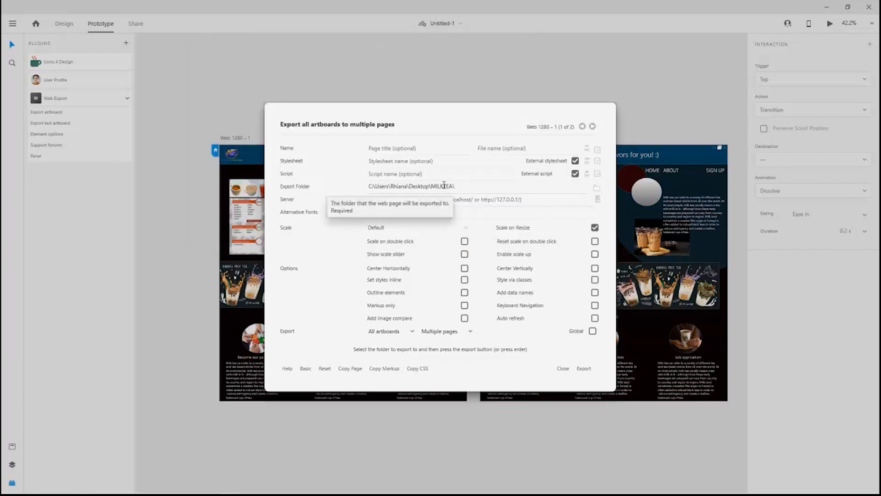
# Step: Export all artboards as web pages, close the export dialog and go back to the desktop
pyautogui.click(587, 370)
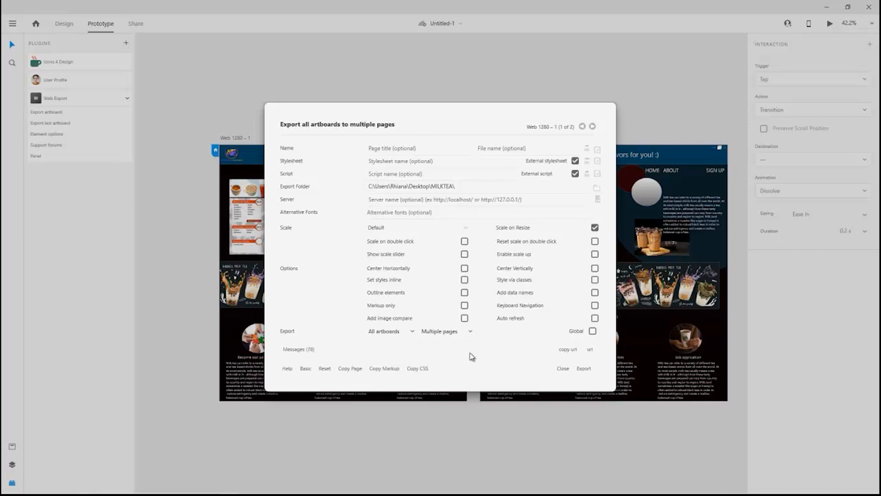
pyautogui.click(564, 369)
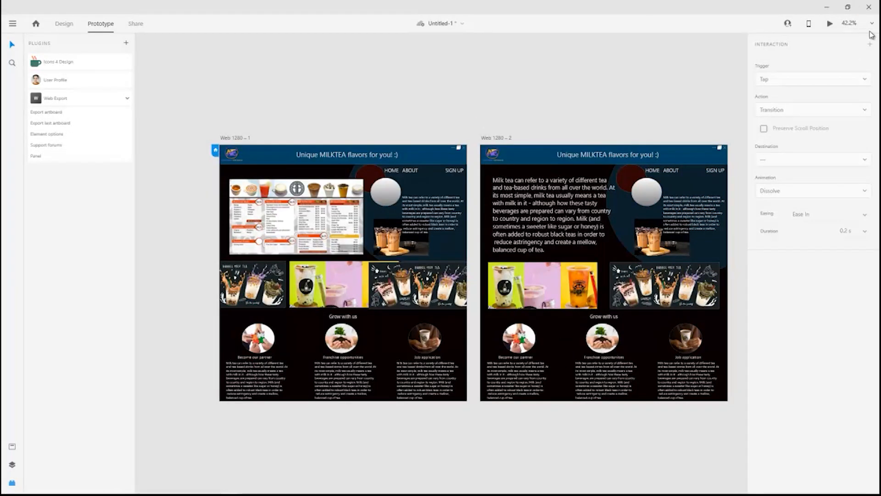
pyautogui.click(827, 8)
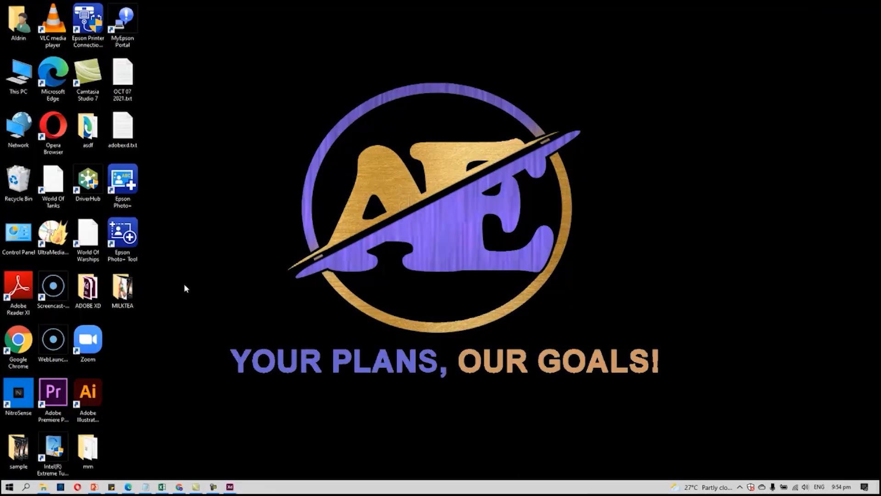
# Step: Open the MILKTEA folder from the desktop in a maximized window and examine the exported HTML files
pyautogui.rightClick(175, 292)
pyautogui.click(212, 317)
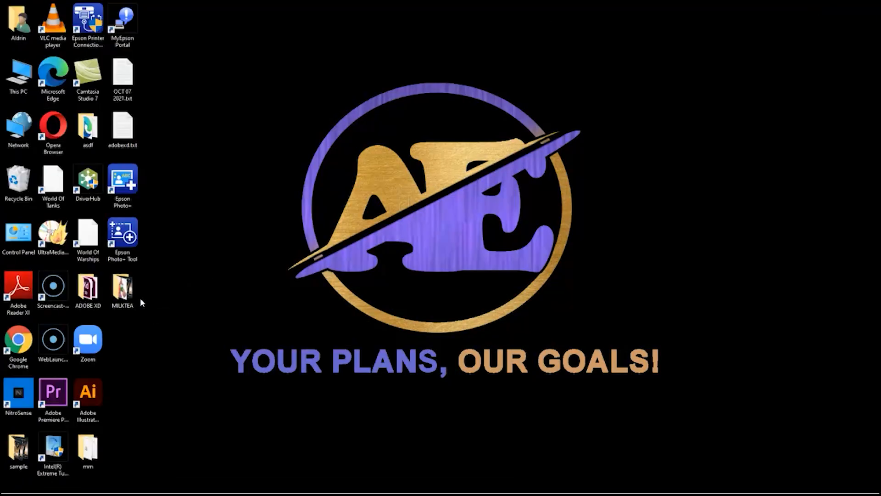
pyautogui.doubleClick(128, 299)
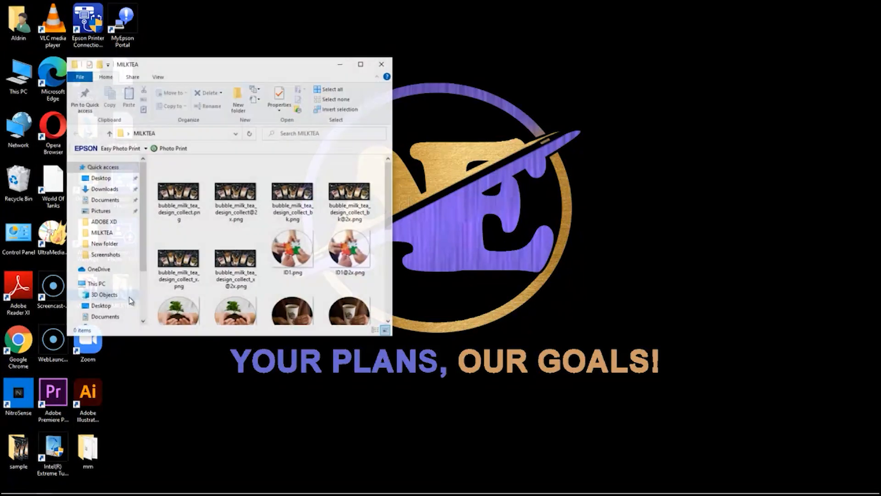
pyautogui.click(360, 64)
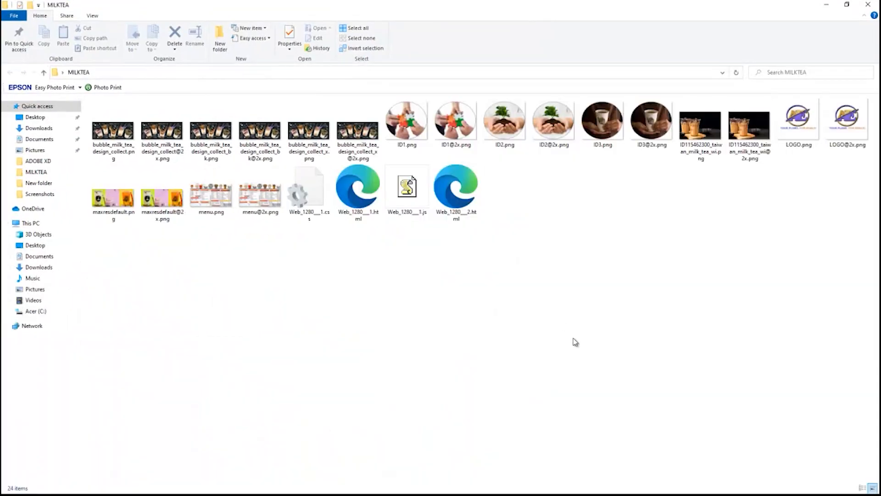
pyautogui.click(368, 202)
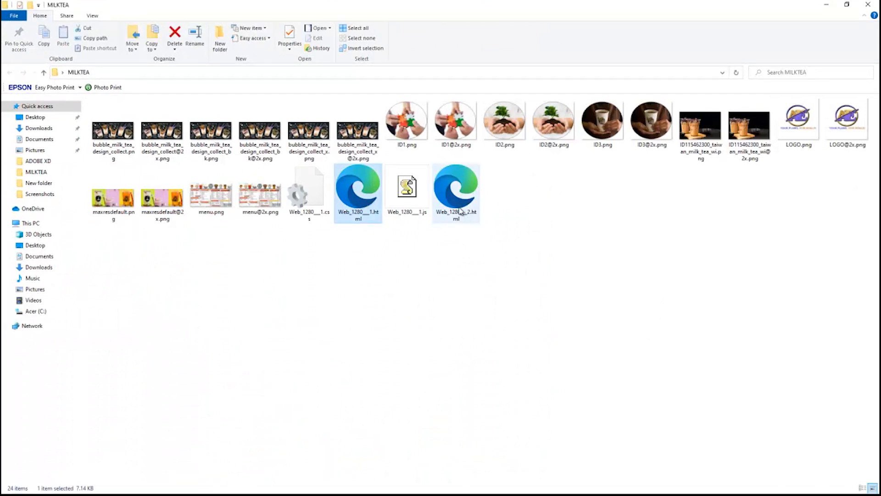
pyautogui.click(543, 238)
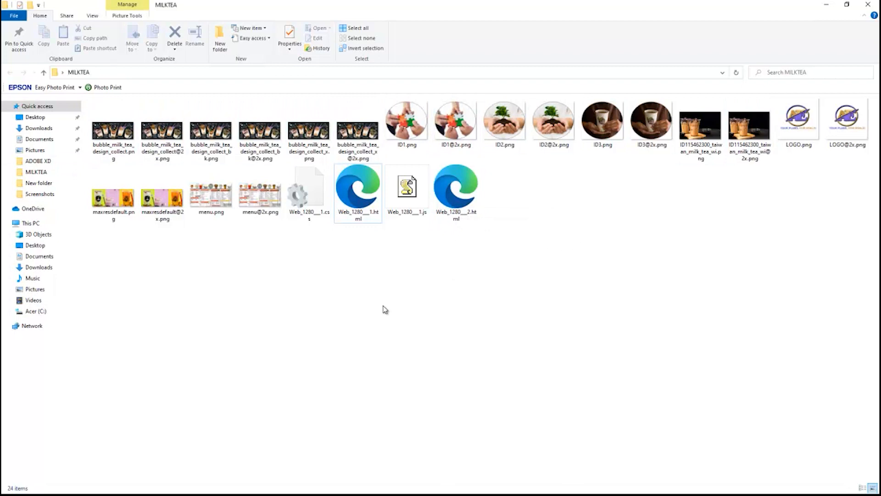
# Step: Open the exported Web_1280___1.html file with Sublime Text, without making it the default app for HTML files
pyautogui.click(349, 207)
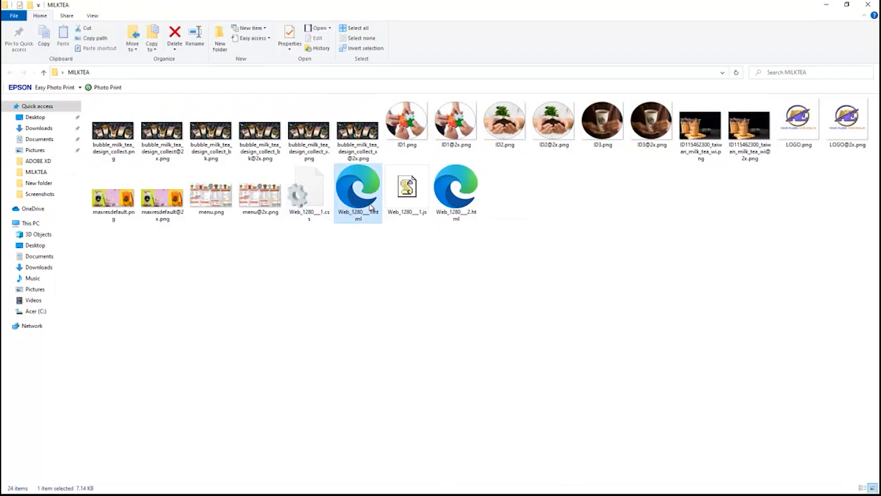
pyautogui.rightClick(347, 192)
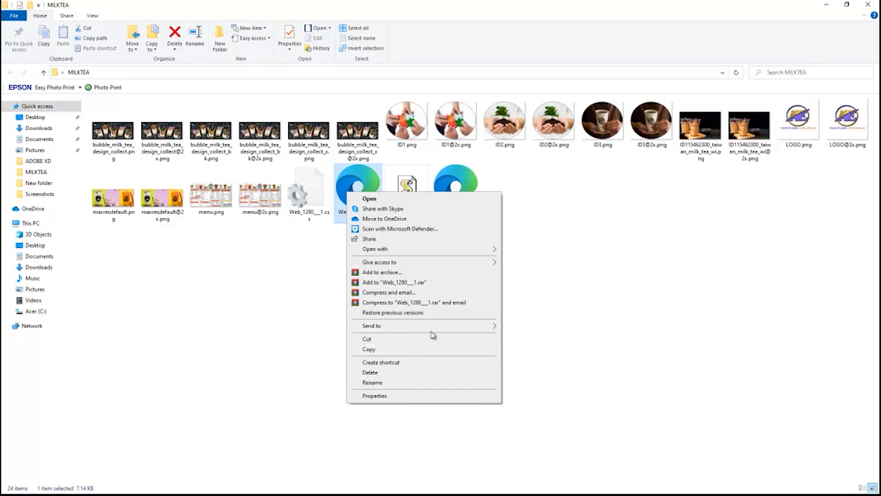
pyautogui.moveTo(427, 250)
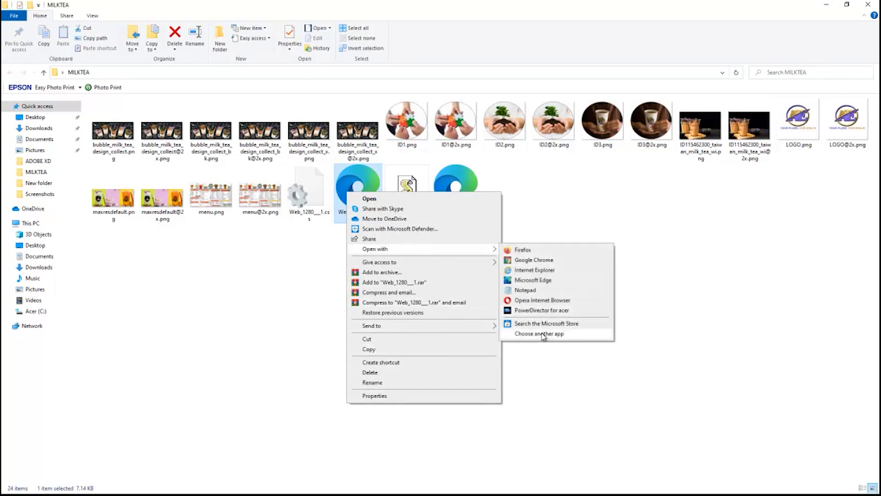
pyautogui.click(543, 335)
pyautogui.scroll(-2, 415, 276)
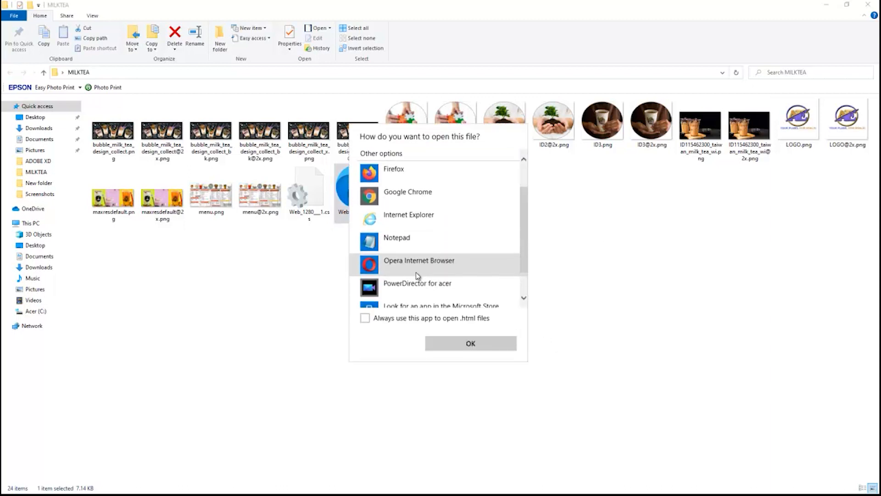
pyautogui.scroll(-2, 416, 275)
pyautogui.click(377, 293)
pyautogui.scroll(-2, 418, 264)
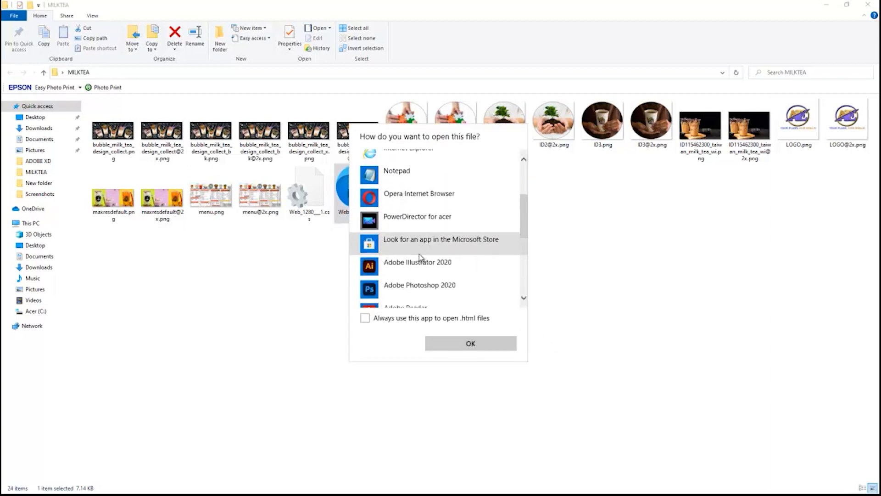
pyautogui.scroll(-5, 418, 257)
pyautogui.click(436, 186)
pyautogui.click(469, 343)
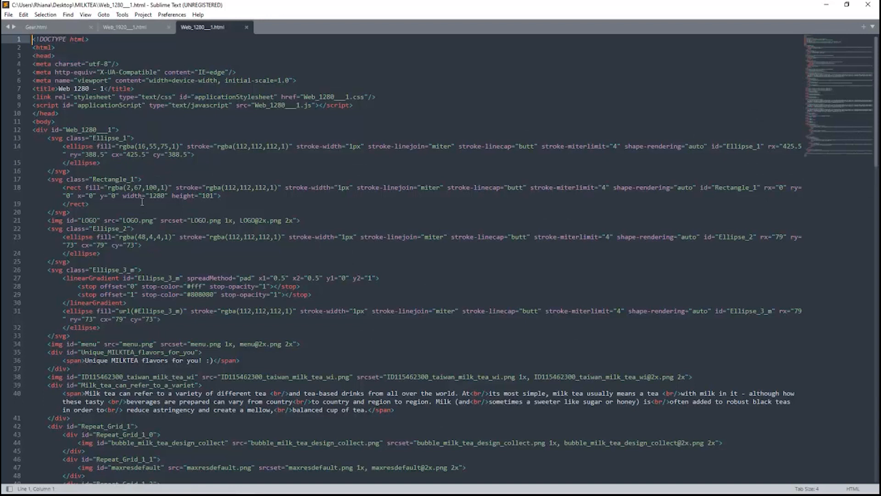
# Step: Examine the exported HTML code, highlighting the "Unique MILKTEA flavors for you!" heading text and the milk tea paragraph below it
pyautogui.scroll(-5, 371, 230)
pyautogui.scroll(4, 348, 234)
pyautogui.scroll(-9, 321, 240)
pyautogui.scroll(3, 321, 240)
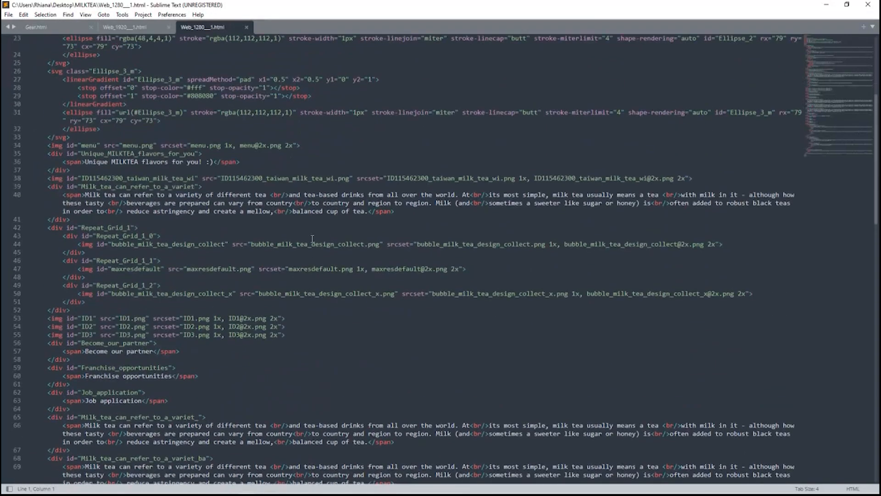
pyautogui.moveTo(85, 163); pyautogui.dragTo(196, 162)
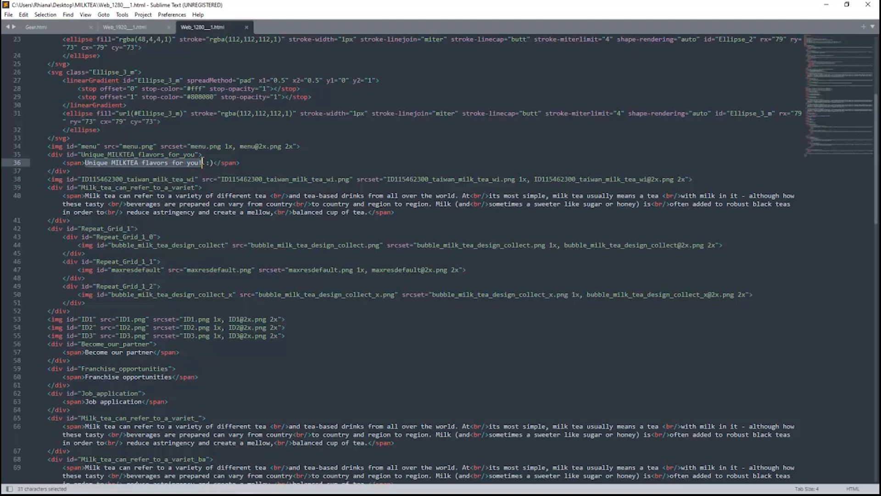
pyautogui.moveTo(84, 196); pyautogui.dragTo(369, 214)
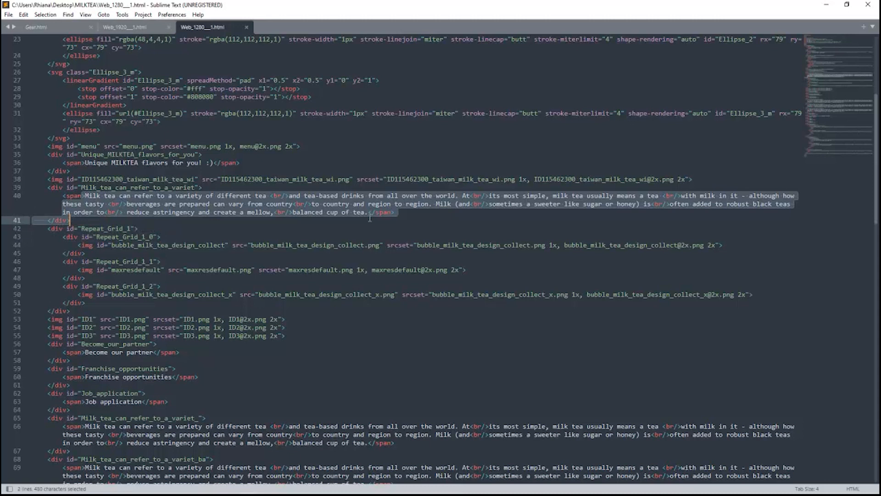
# Step: Examine the code of the "Become our partner", "Franchise opportunities" and "Job application" sections
pyautogui.scroll(-5, 313, 234)
pyautogui.click(269, 214)
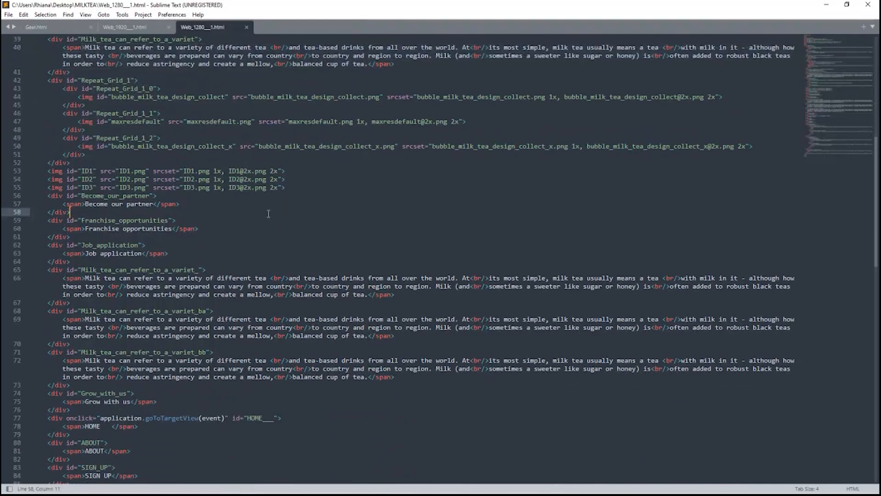
pyautogui.click(167, 228)
pyautogui.click(178, 242)
pyautogui.doubleClick(134, 204)
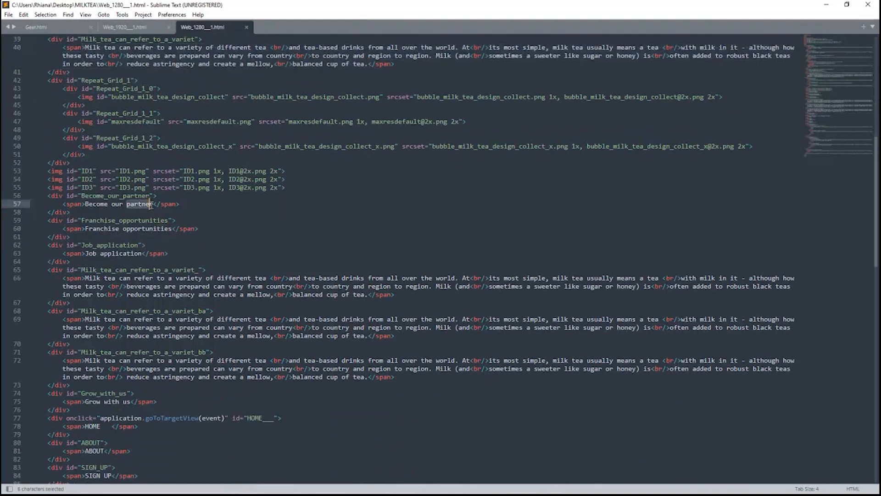
pyautogui.click(230, 235)
pyautogui.scroll(2, 235, 240)
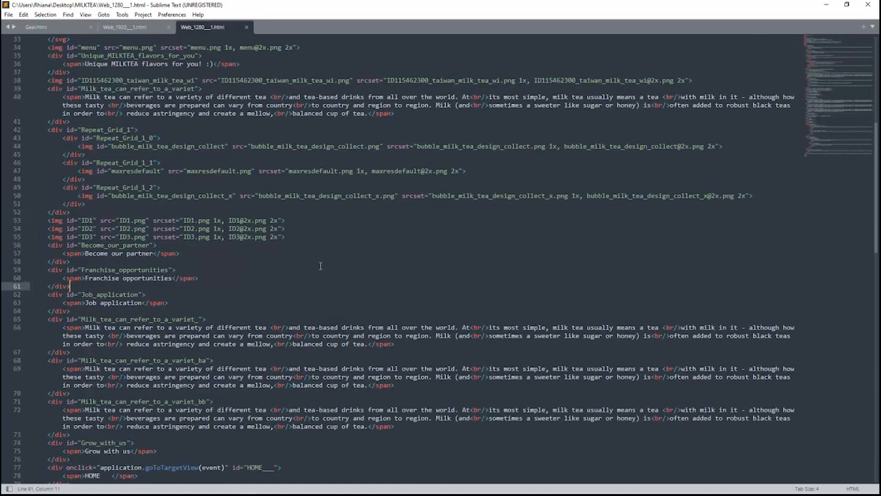
pyautogui.moveTo(318, 244); pyautogui.dragTo(35, 208)
pyautogui.click(197, 246)
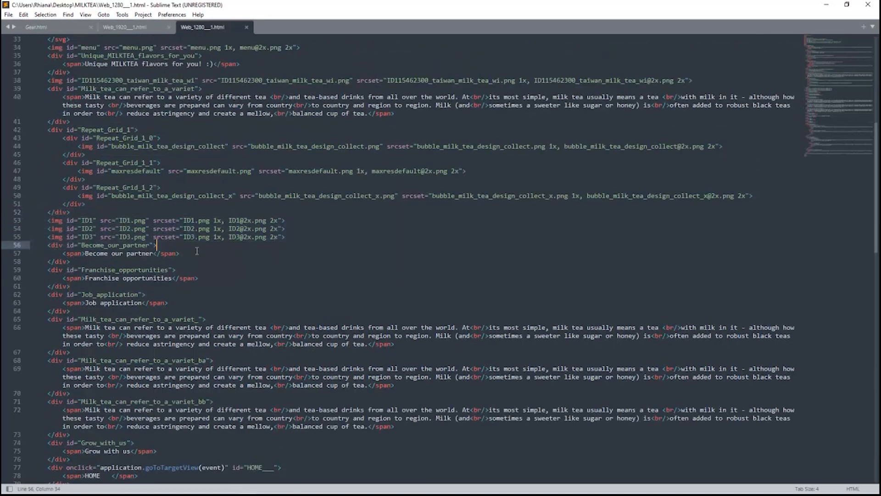
# Step: Review the remaining page code down to its end and return to the beginning of the file
pyautogui.scroll(-6, 199, 266)
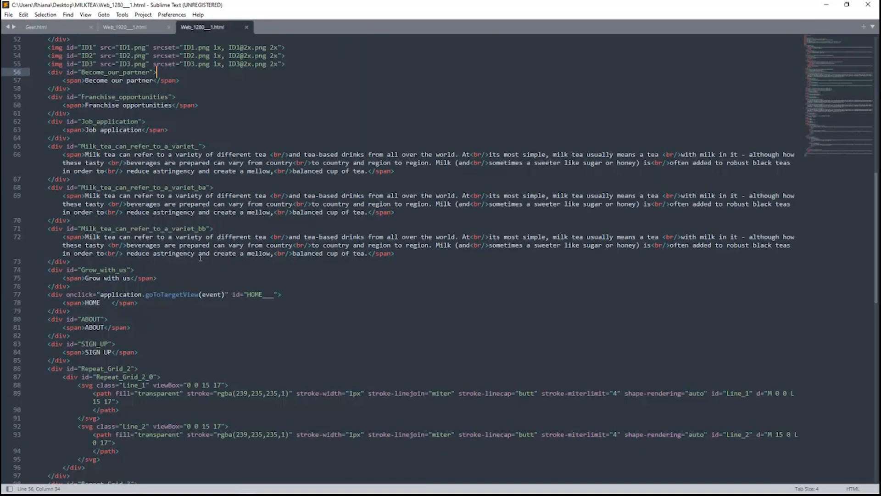
pyautogui.scroll(-10, 200, 258)
pyautogui.scroll(-4, 200, 258)
pyautogui.scroll(14, 200, 260)
pyautogui.scroll(17, 201, 259)
pyautogui.click(188, 136)
pyautogui.click(168, 127)
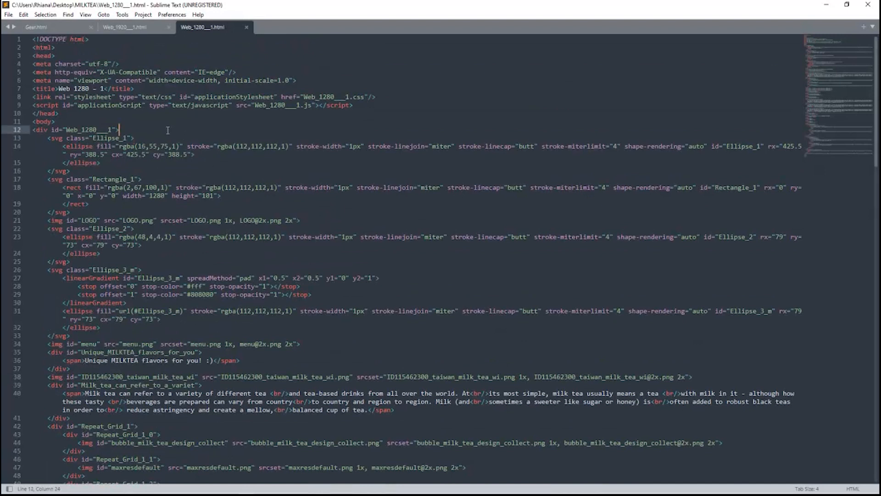
pyautogui.click(171, 136)
pyautogui.click(164, 132)
pyautogui.click(168, 137)
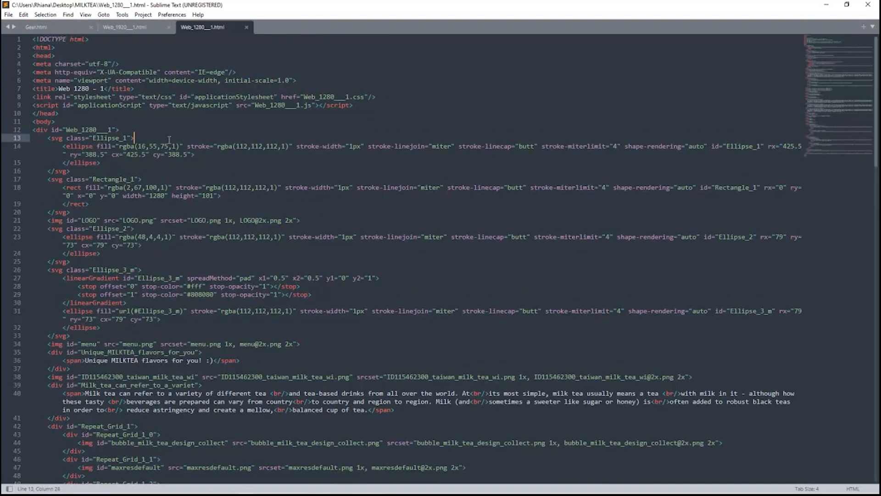
pyautogui.click(235, 158)
pyautogui.click(175, 138)
pyautogui.click(136, 123)
pyautogui.click(144, 130)
pyautogui.click(152, 137)
pyautogui.click(212, 156)
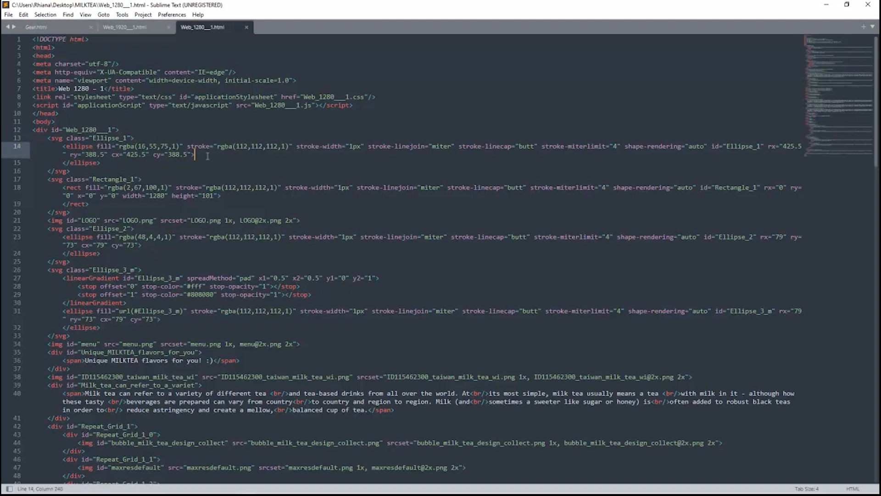
pyautogui.click(173, 30)
pyautogui.click(192, 32)
# Step: Close the code editor and open Web_1280___1.html from the MILKTEA folder in Microsoft Edge
pyautogui.scroll(-10, 194, 192)
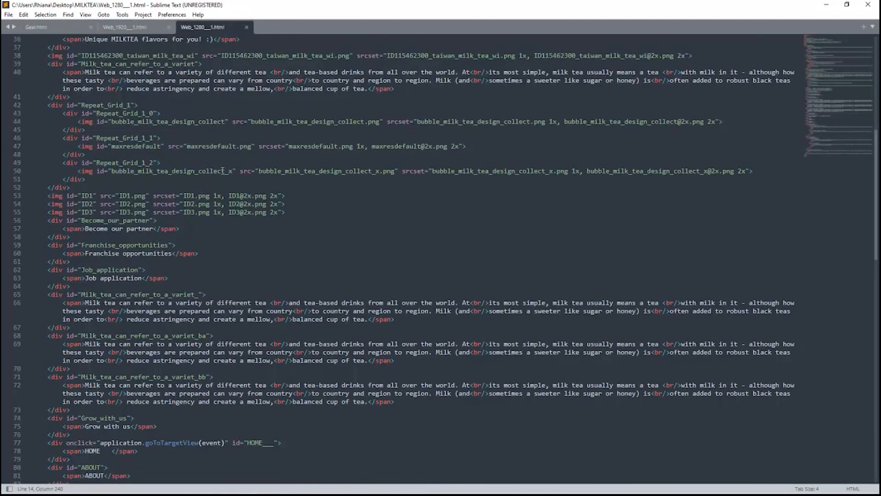
pyautogui.click(867, 5)
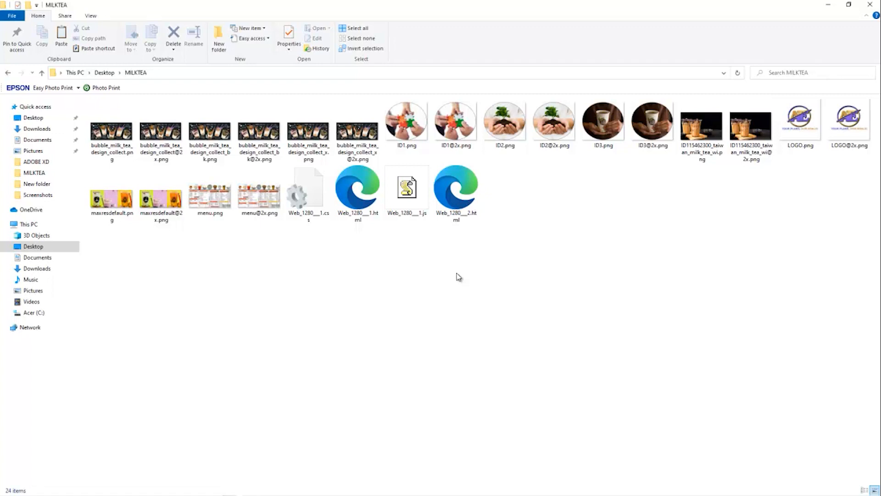
pyautogui.click(356, 195)
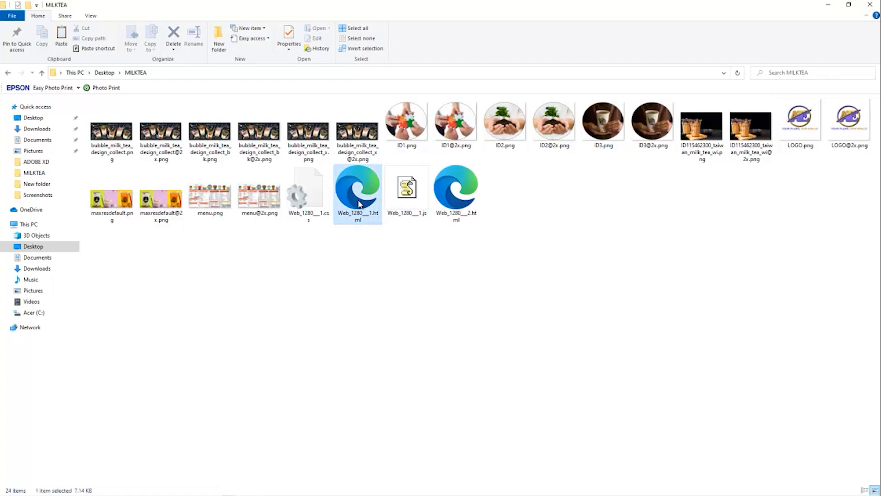
pyautogui.doubleClick(356, 195)
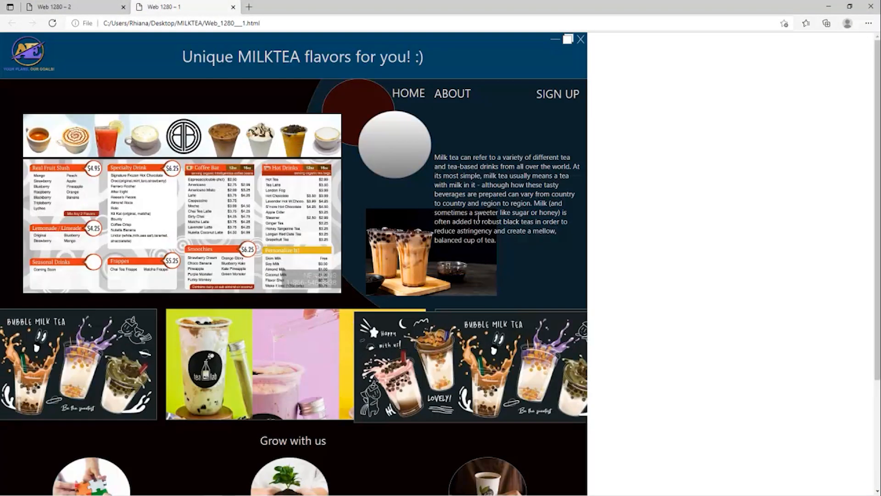
# Step: Look over the exported page and test its HOME and ABOUT links by switching repeatedly between the two pages
pyautogui.scroll(-3, 497, 249)
pyautogui.scroll(3, 491, 265)
pyautogui.scroll(-3, 491, 287)
pyautogui.scroll(3, 488, 289)
pyautogui.click(412, 98)
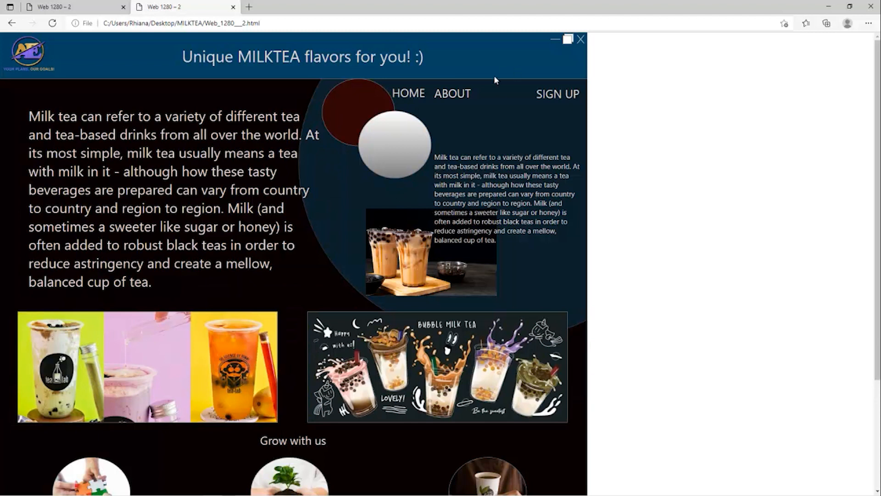
pyautogui.click(462, 96)
pyautogui.click(419, 102)
pyautogui.click(449, 100)
pyautogui.click(411, 98)
pyautogui.click(449, 100)
pyautogui.click(412, 97)
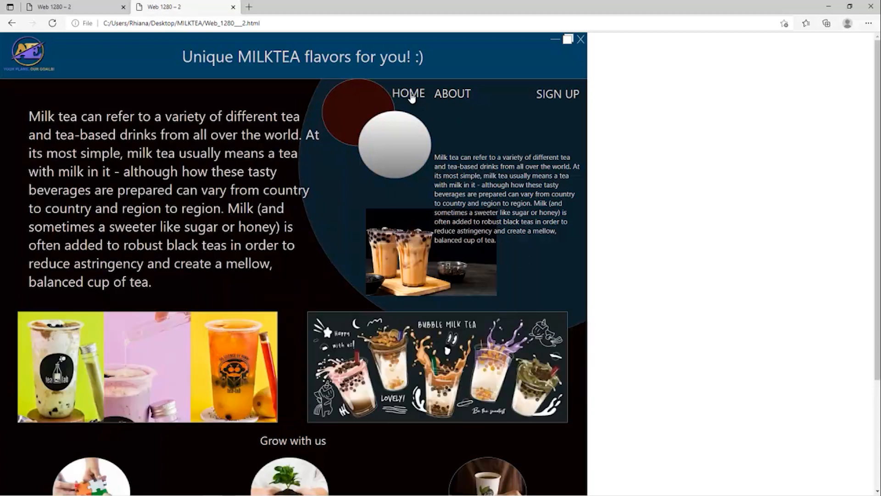
pyautogui.click(443, 99)
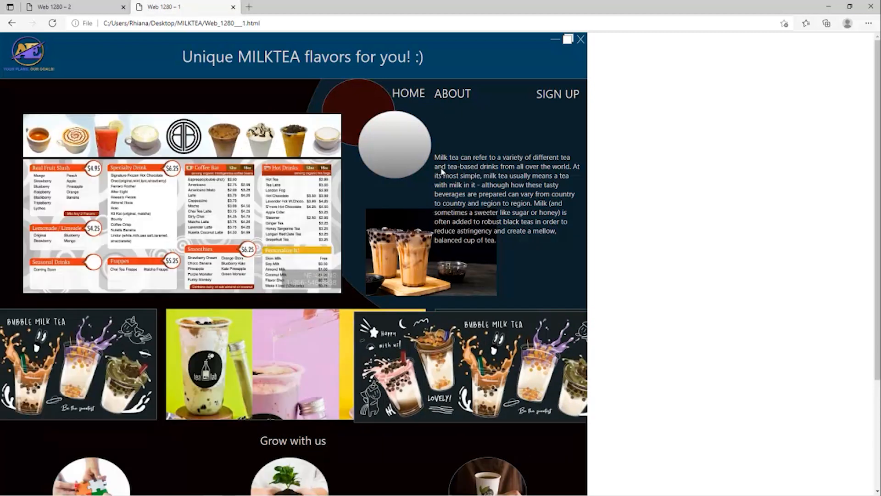
pyautogui.click(413, 98)
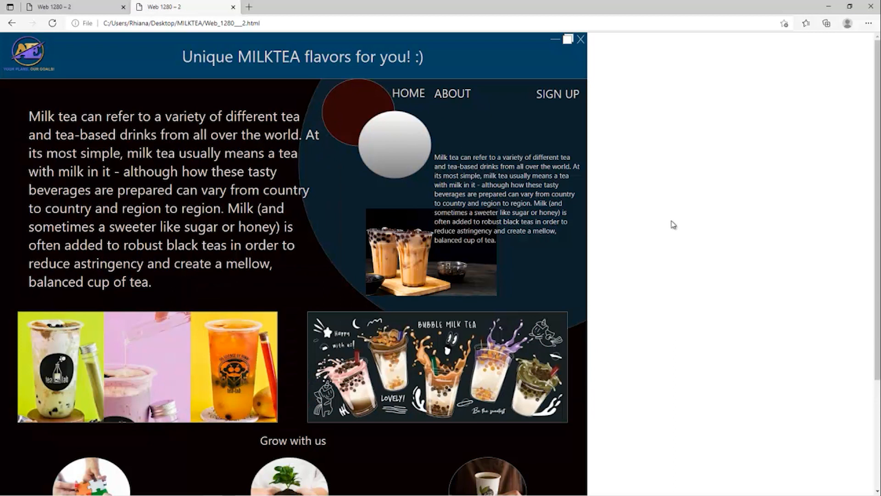